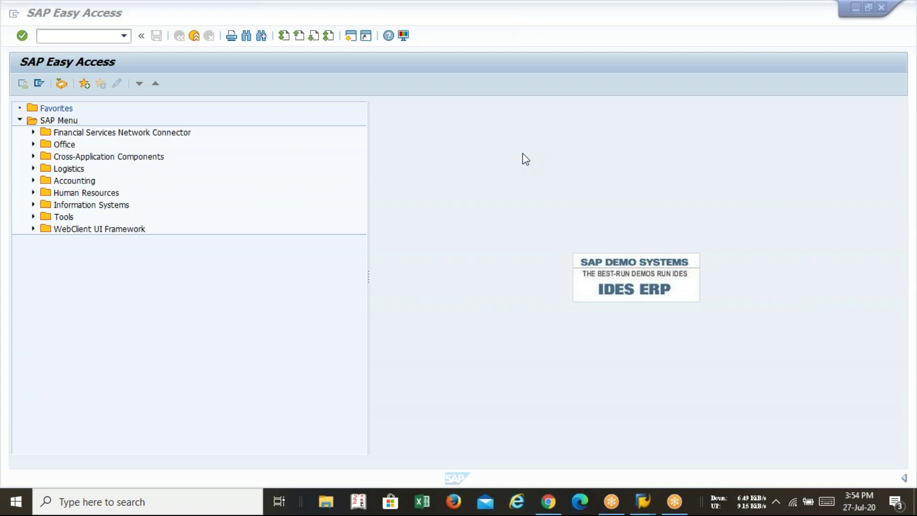
Step: Start transaction OBA7 and open the details of document type WE (Goods receipt)
left_click(85, 34)
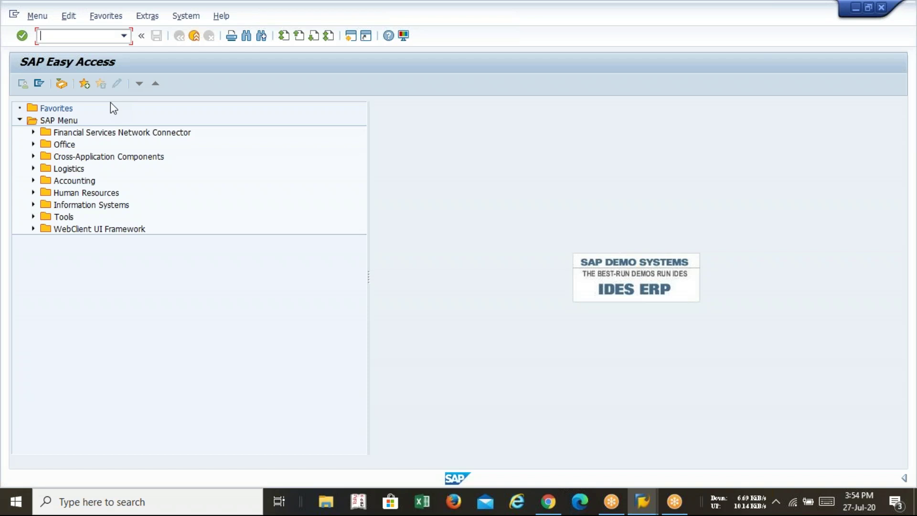
type("oba7")
key("Return")
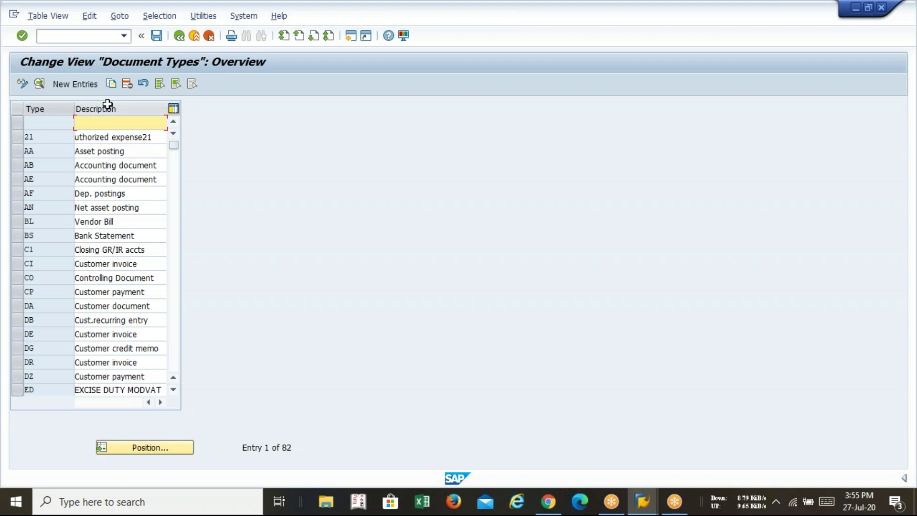
left_click(147, 446)
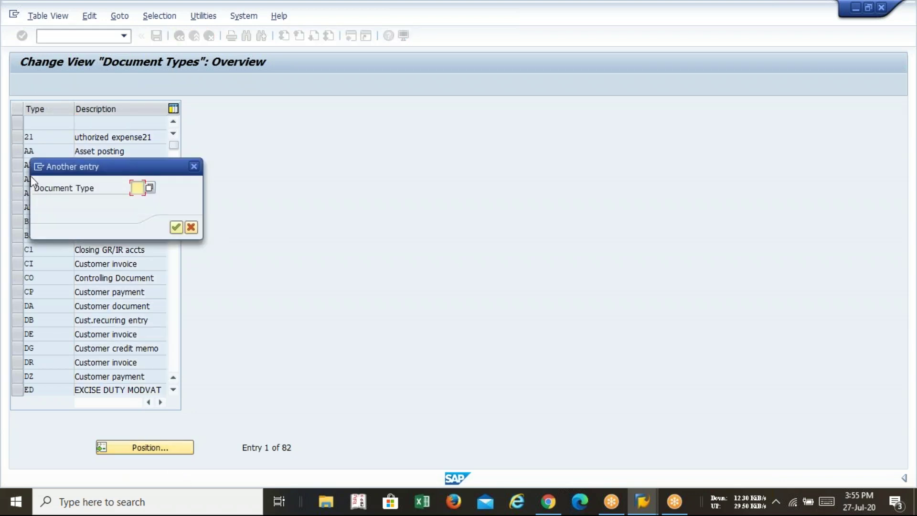
left_click_drag(133, 172, 341, 172)
type("we")
key("Return")
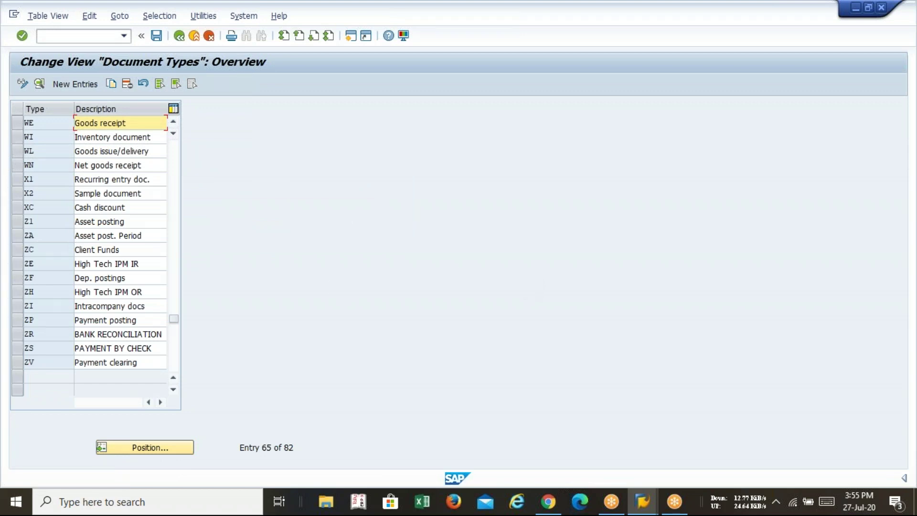
double_click(152, 123)
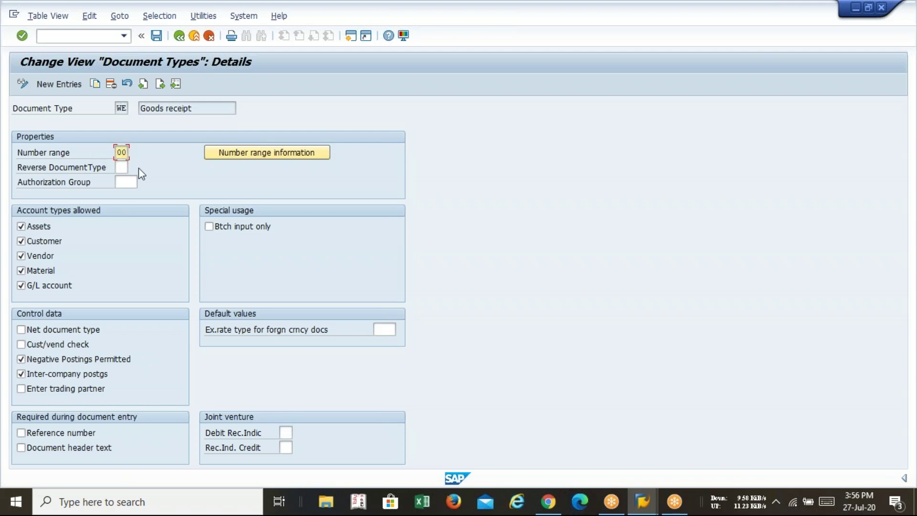
Step: Set the number range of document type WE to 50, save, and return to the document types overview
key("BackSpace")
key("BackSpace")
type("50")
left_click(156, 36)
left_click(197, 228)
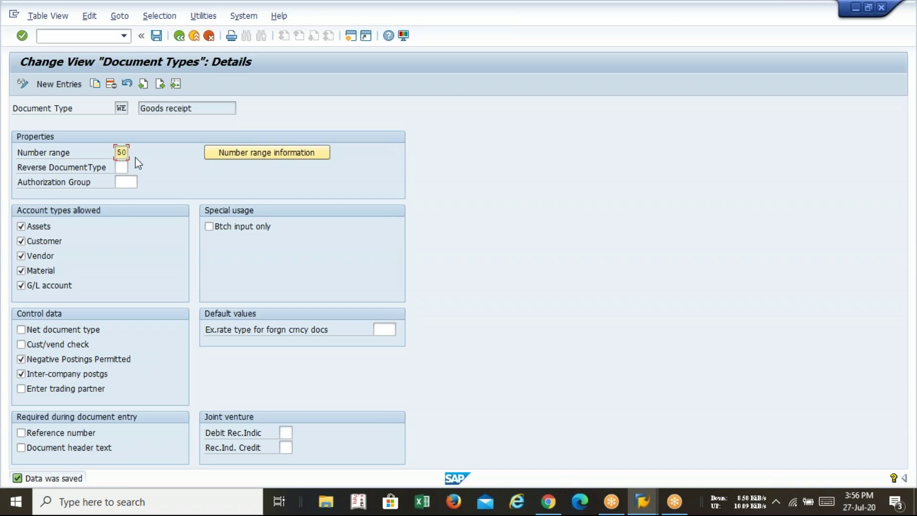
left_click(179, 35)
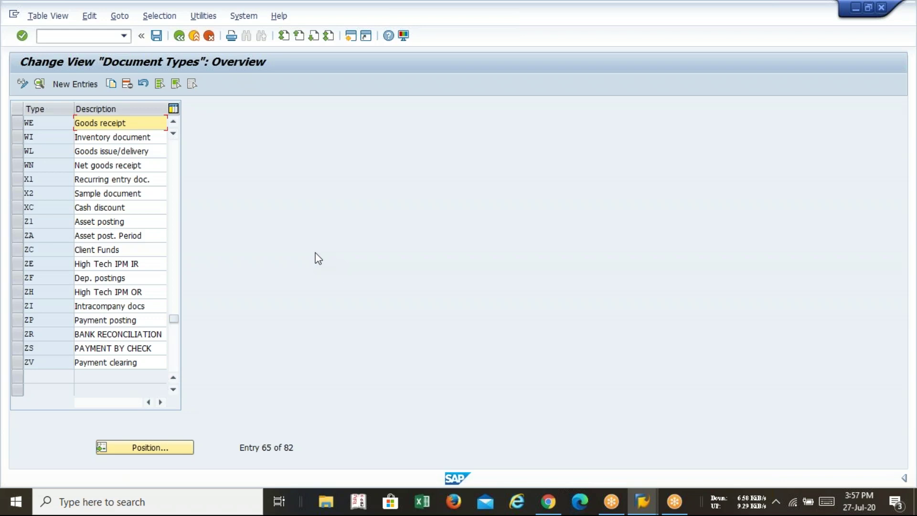
Step: Locate document type RE (Gross inv. receipt) in the overview and open its details
left_click(162, 447)
left_click_drag(154, 162, 364, 161)
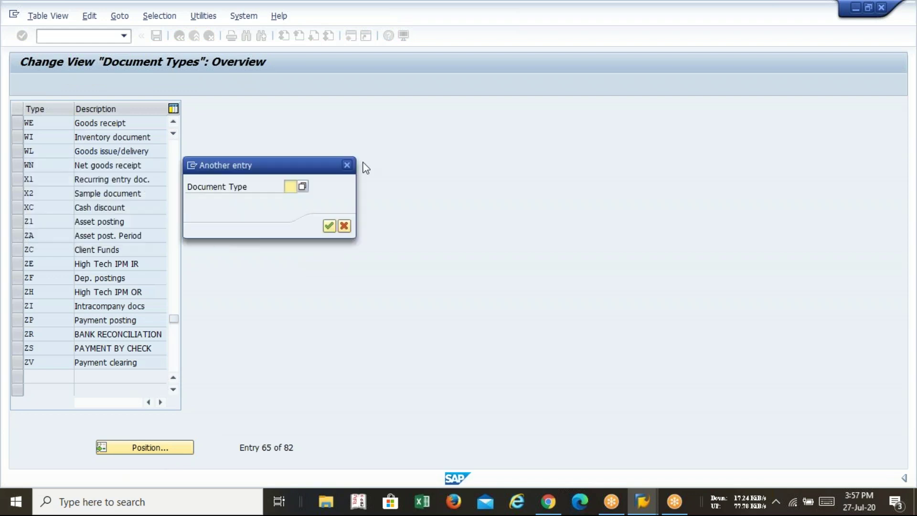
type("re")
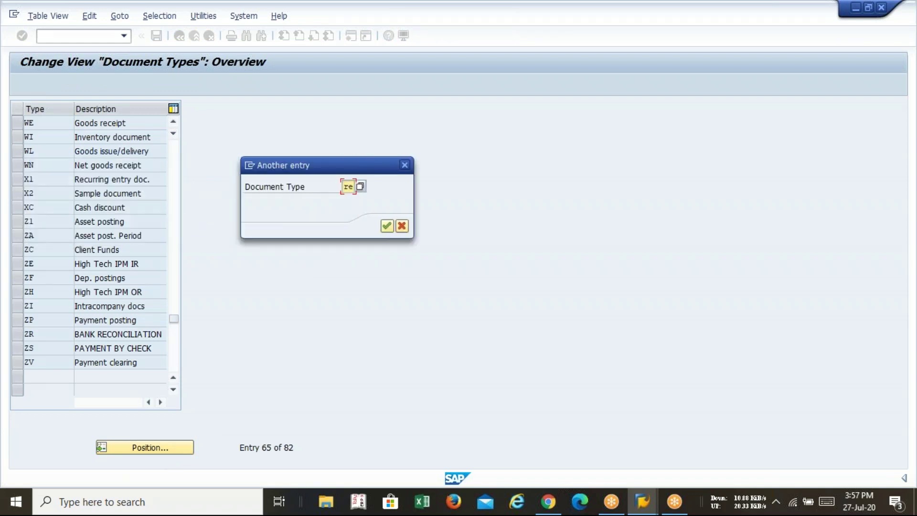
key("Return")
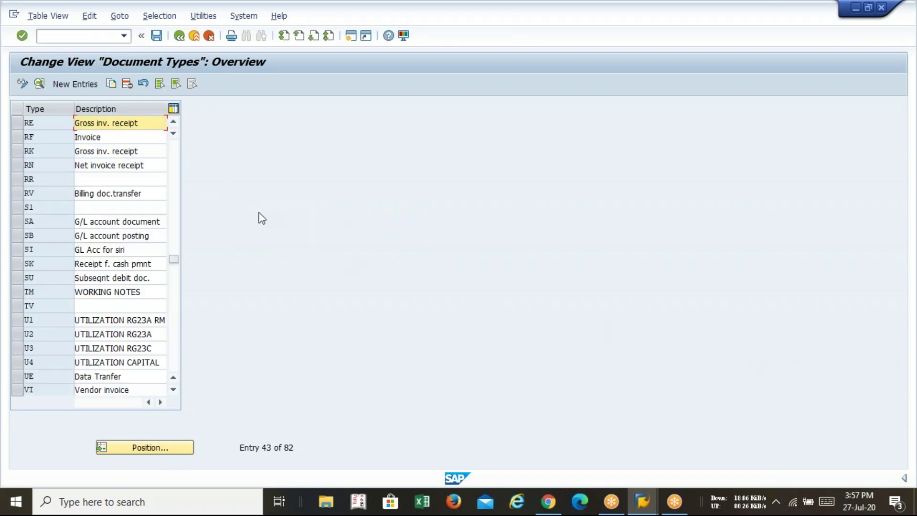
left_click(153, 124)
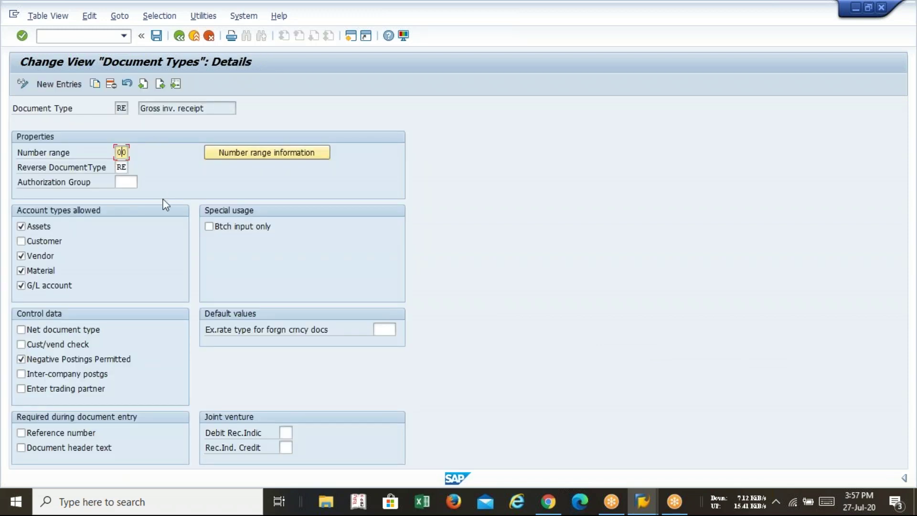
Step: Set the number range of document type RE to 51, save, and leave the transaction
key("Delete")
key("Delete")
key("Down")
key("Down")
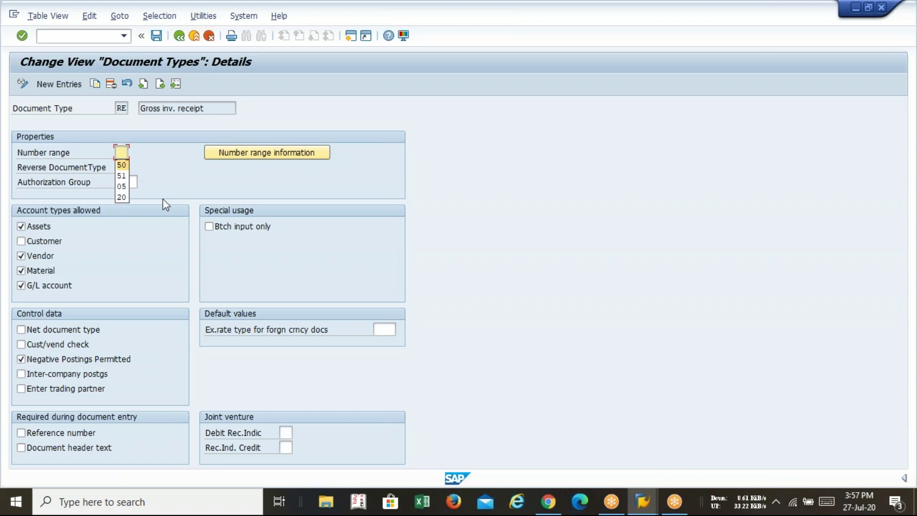
key("Return")
key("BackSpace")
type("1")
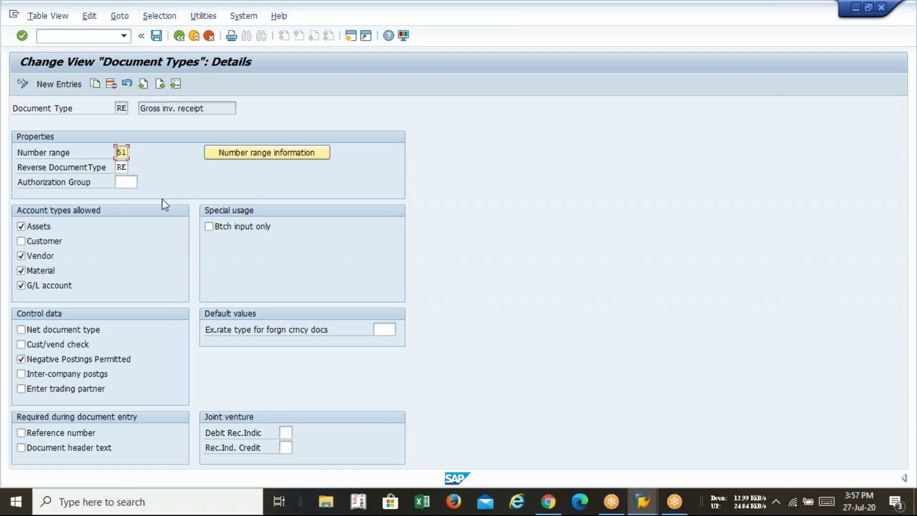
left_click(156, 36)
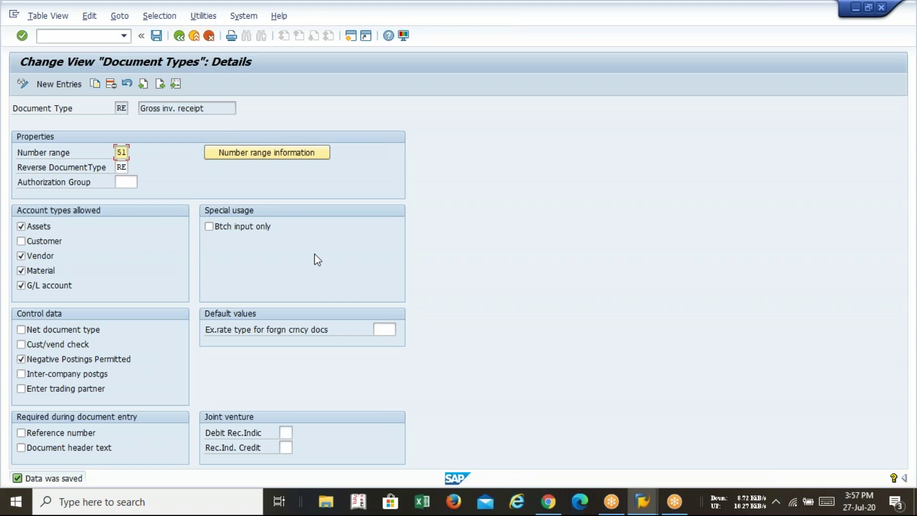
left_click(74, 36)
type("/n")
key("Return")
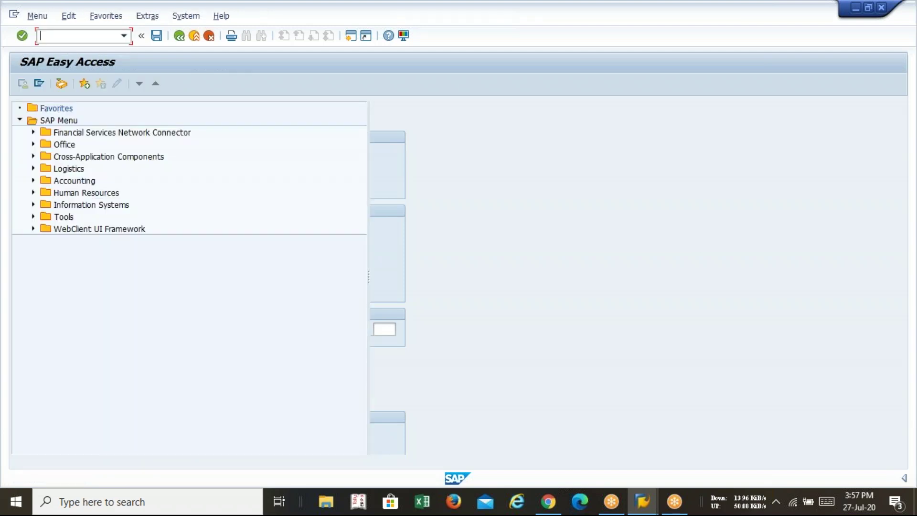
Step: Reopen transaction OBA7 and check the number range assigned to document type WE
type("oba7")
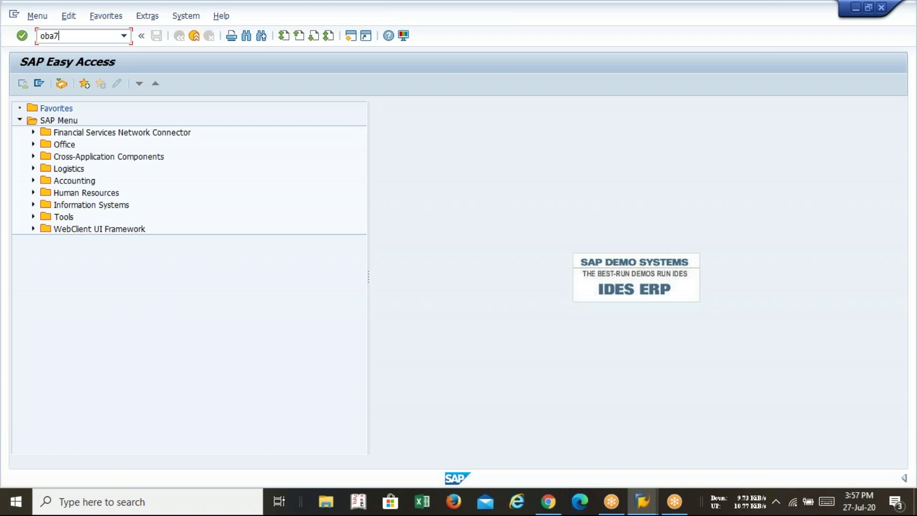
key("Return")
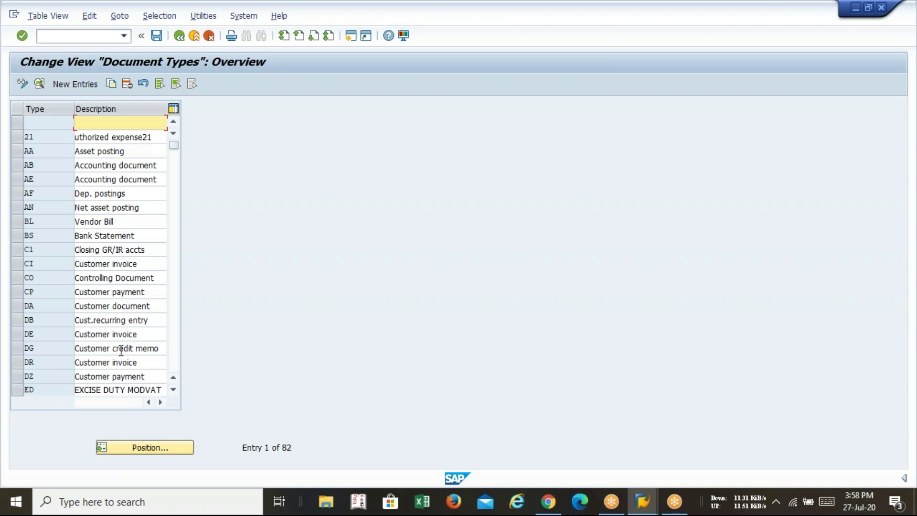
left_click(135, 452)
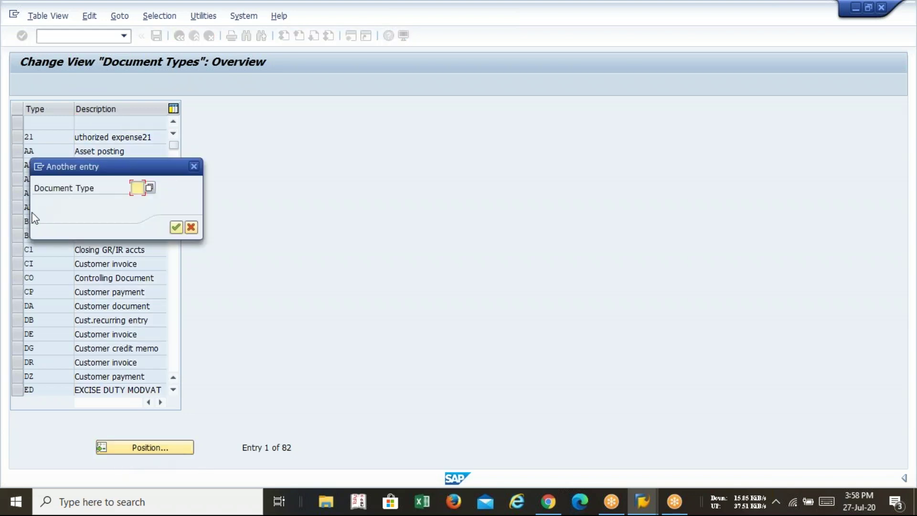
type("we")
key("Return")
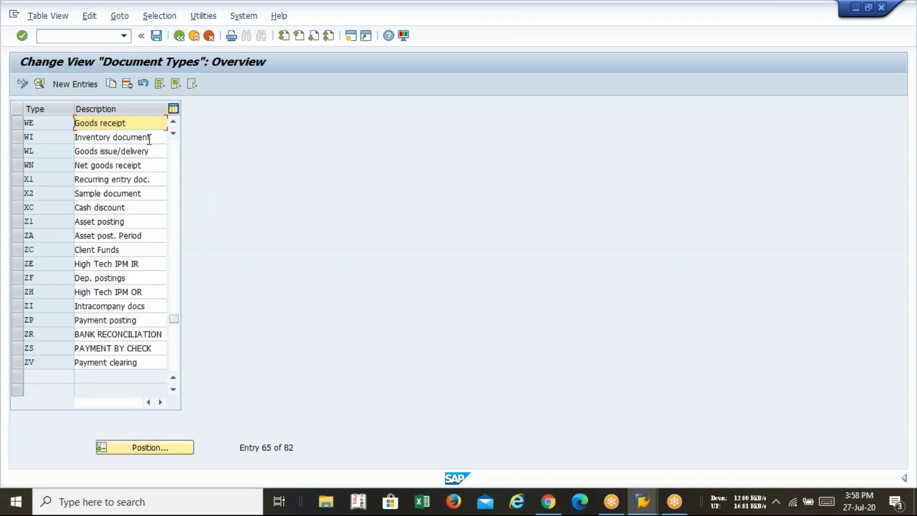
double_click(142, 124)
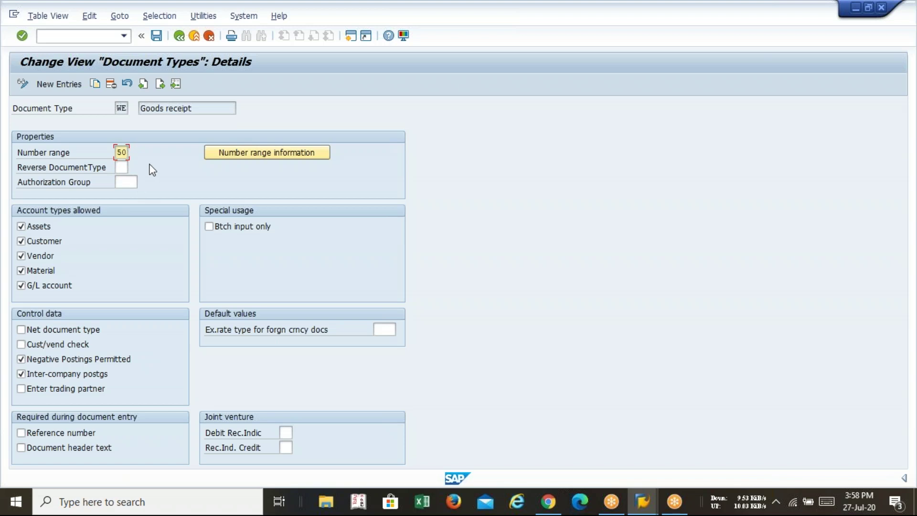
left_click(179, 36)
Step: Check the number range assigned to document type RE, and exit to the SAP Easy Access screen
left_click(150, 446)
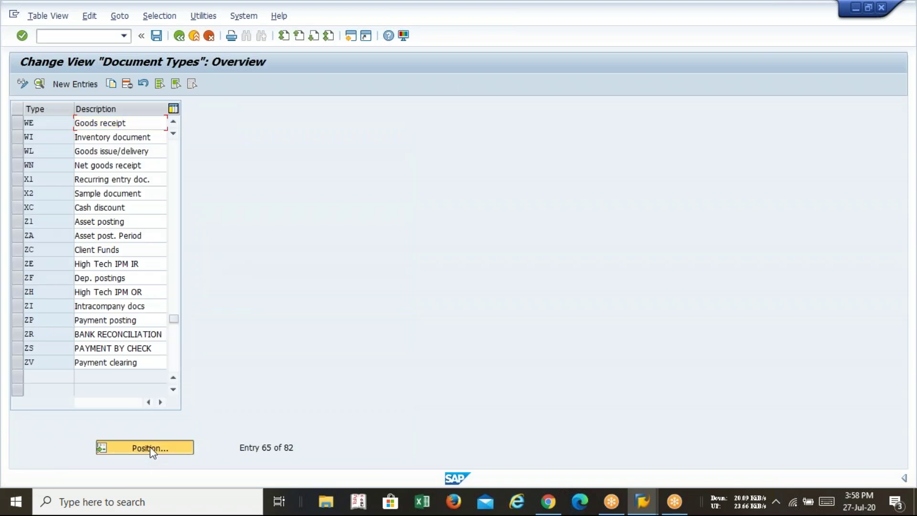
type("re")
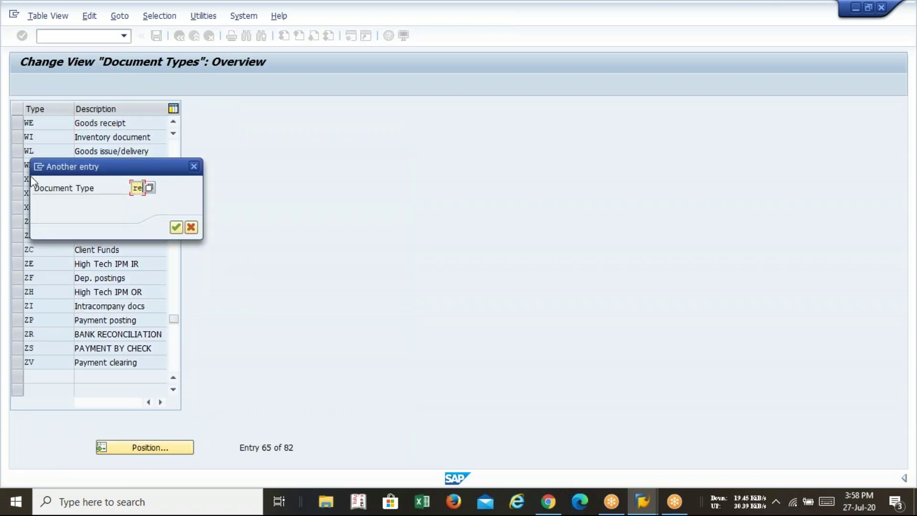
key("Return")
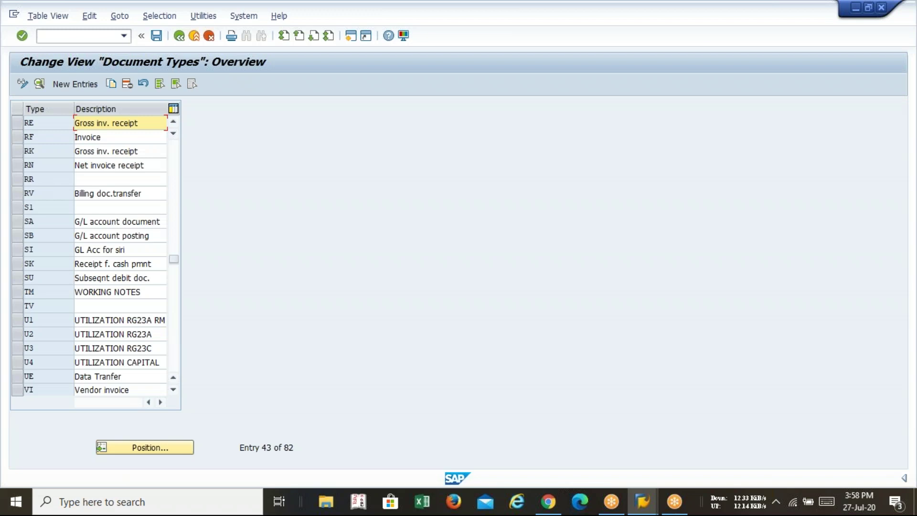
double_click(144, 121)
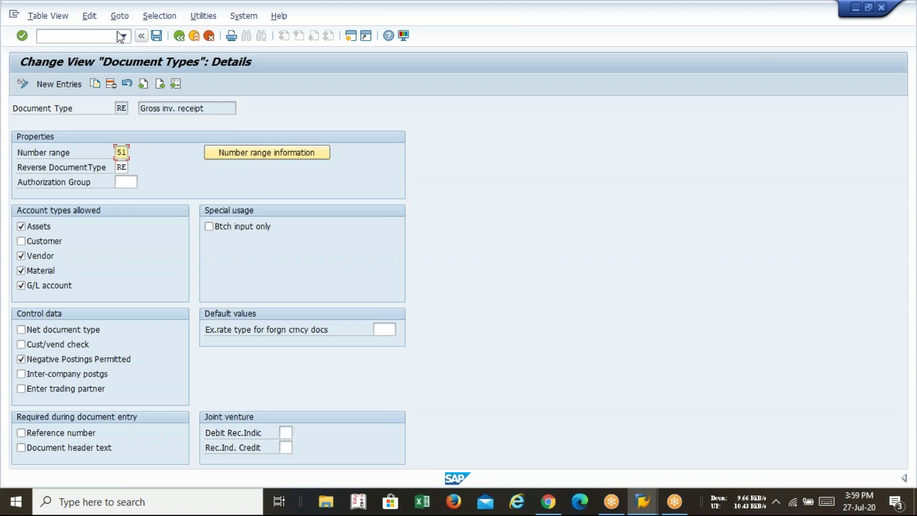
left_click(88, 35)
type("/n")
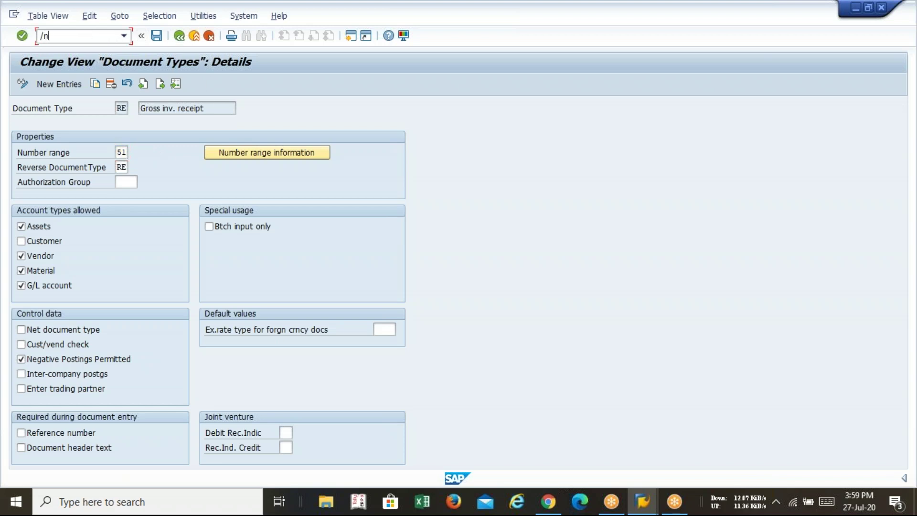
key("Return")
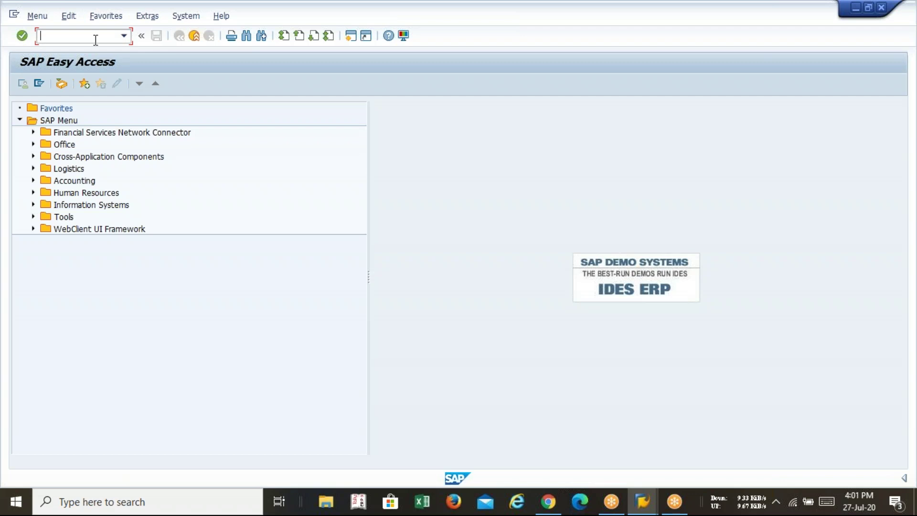
Step: Start transaction OB52 and review the posting periods of variant NI04
type("ob52")
key("Return")
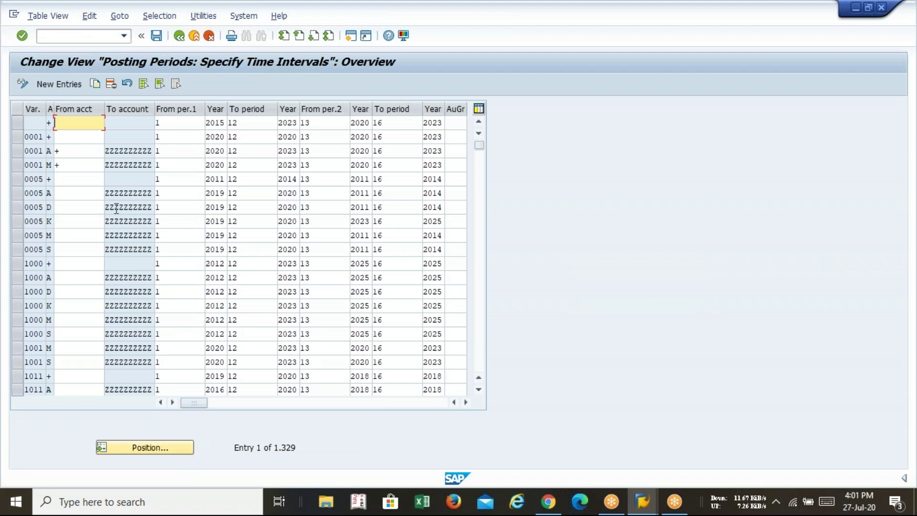
left_click(146, 445)
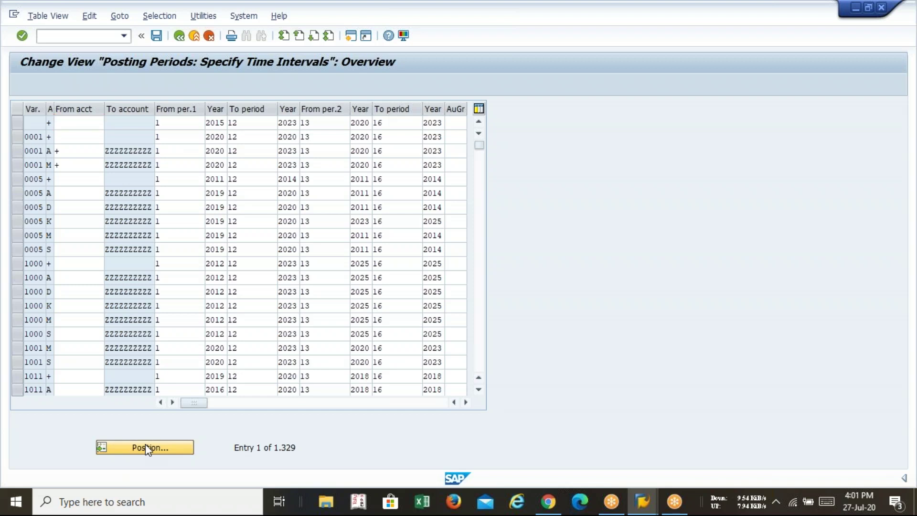
type("ni0")
type("0")
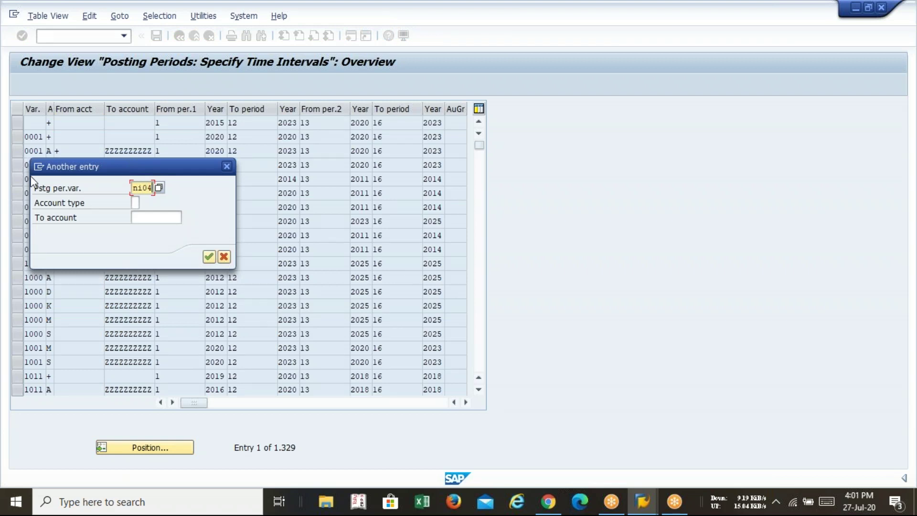
key("Return")
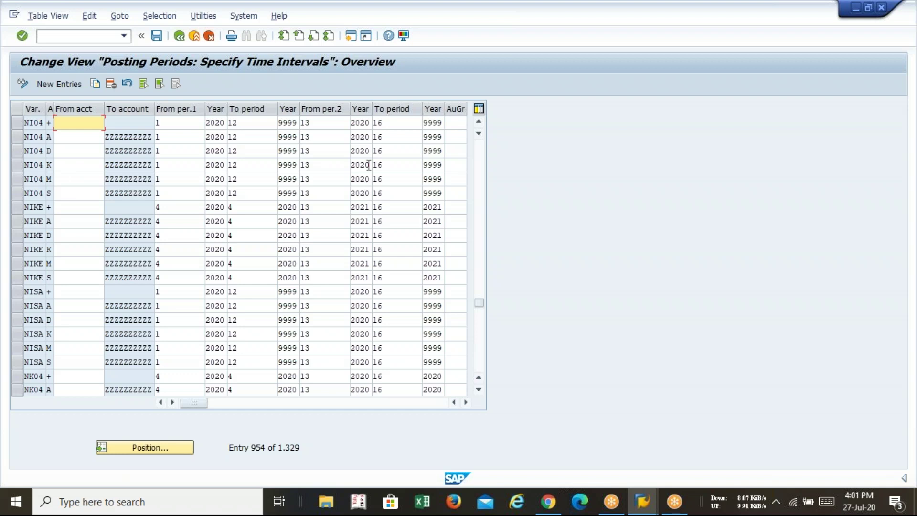
left_click(177, 40)
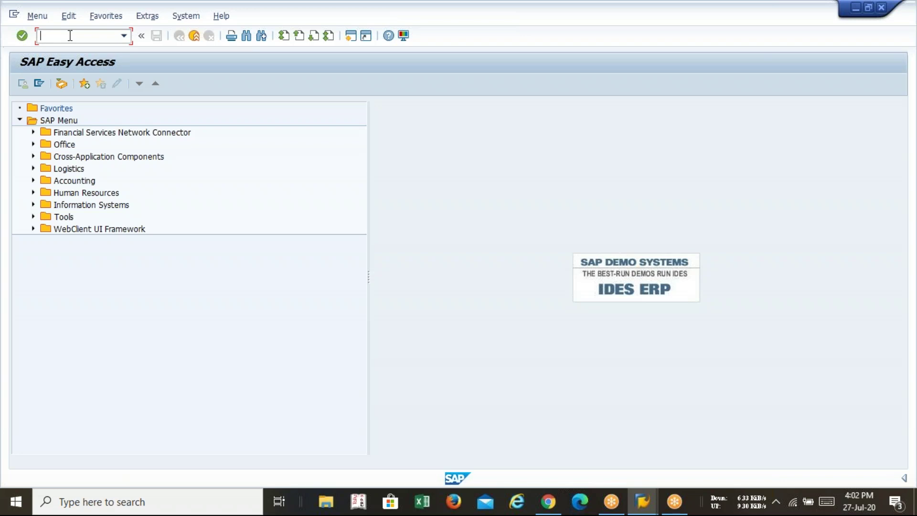
Step: Start transaction OBY6, locate company code NI04, and open its global data details
type("oby6")
key("Return")
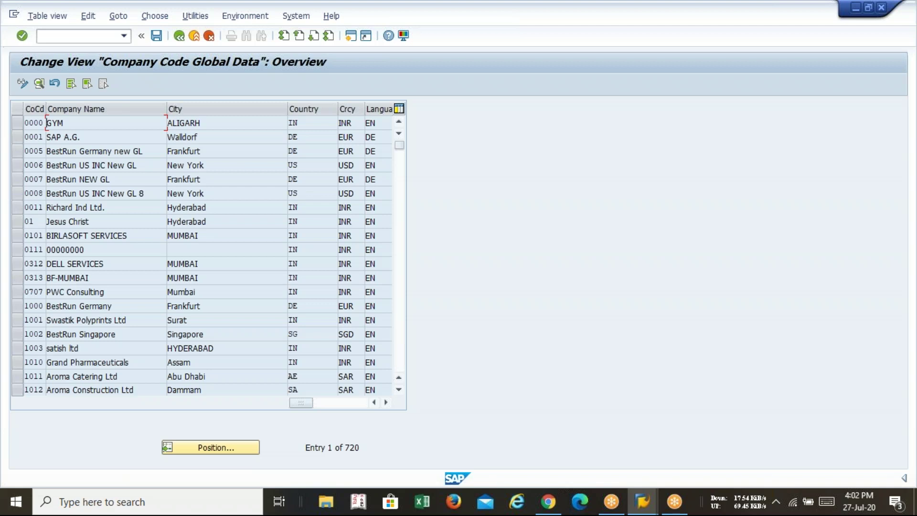
left_click(224, 447)
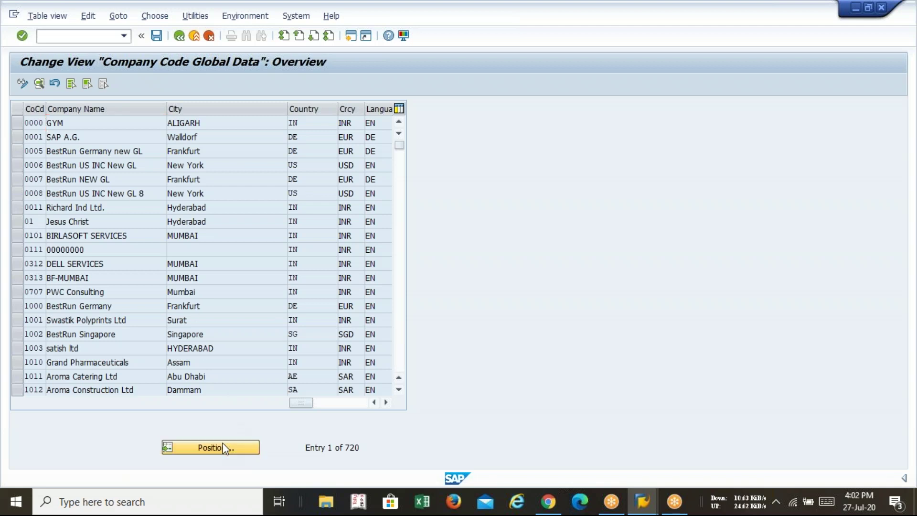
left_click_drag(122, 159, 211, 147)
left_click(229, 172)
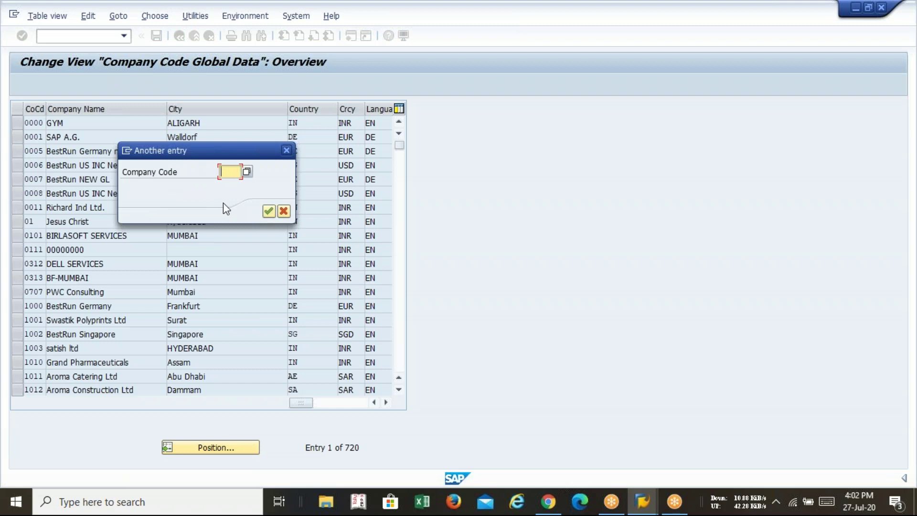
type("n")
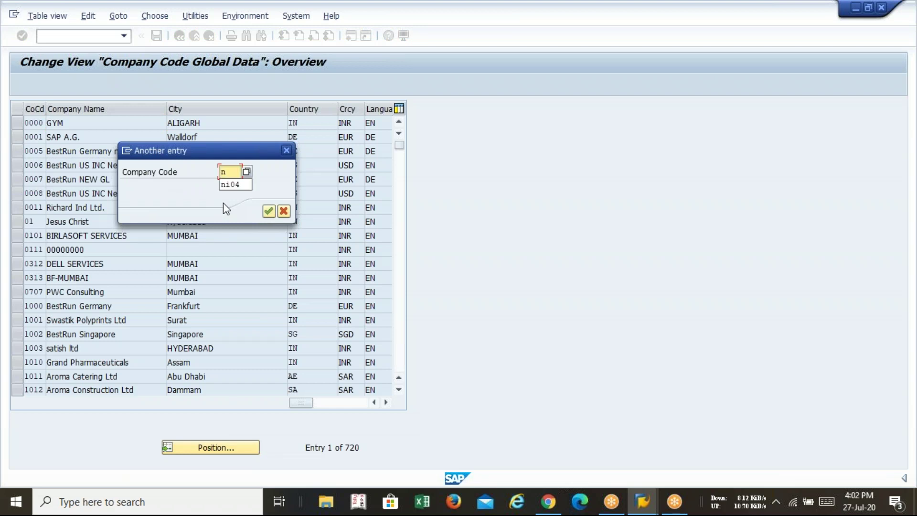
key("BackSpace")
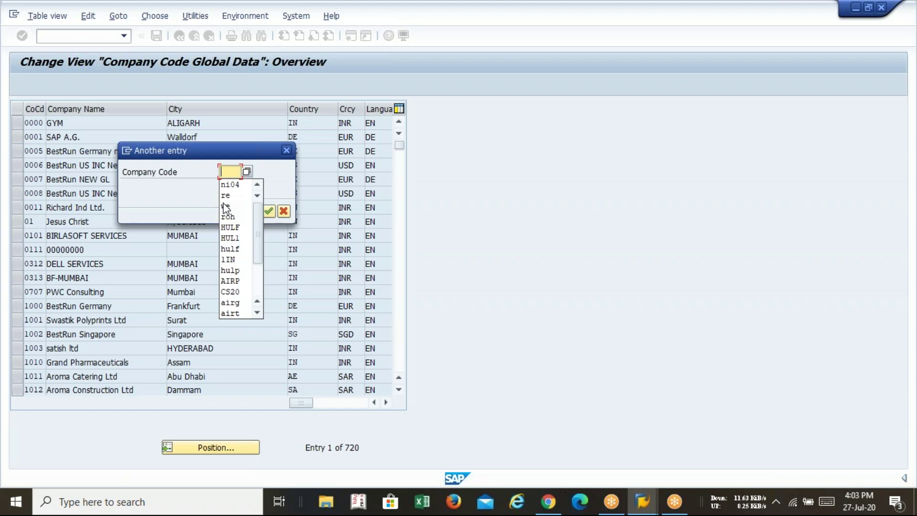
type("ni04")
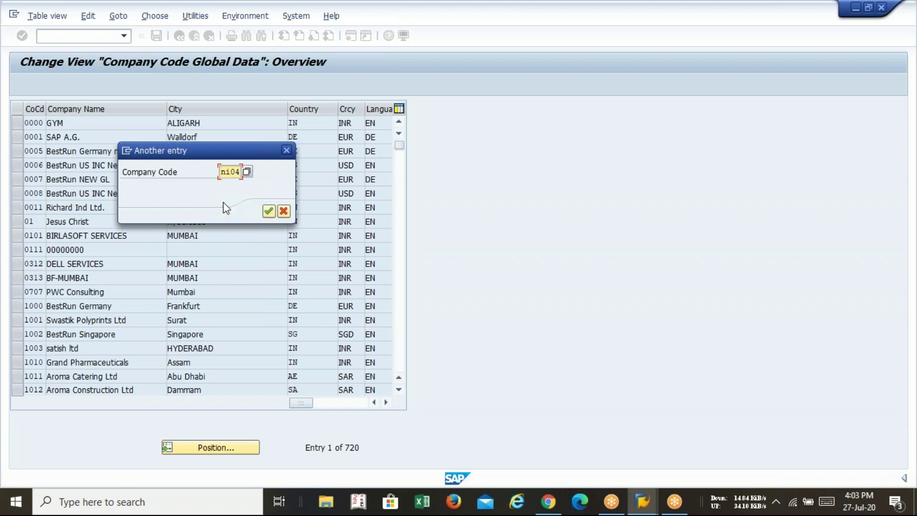
key("Return")
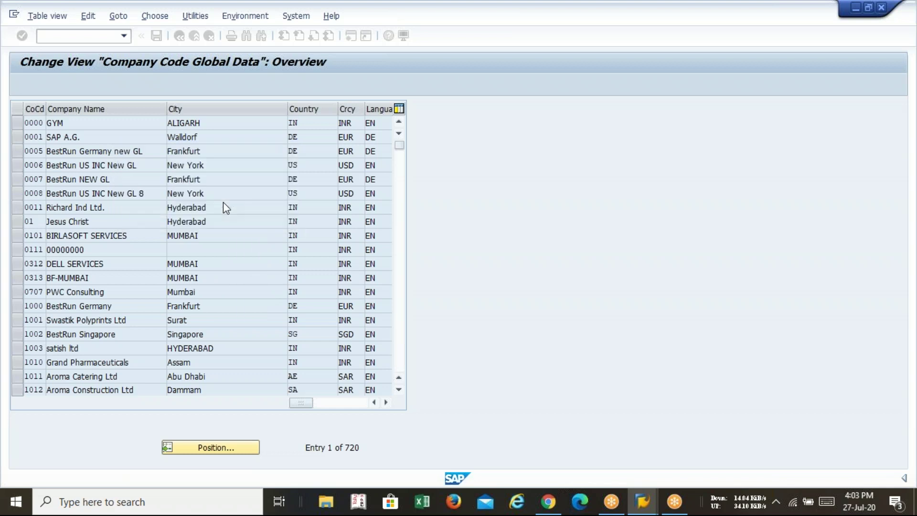
double_click(271, 121)
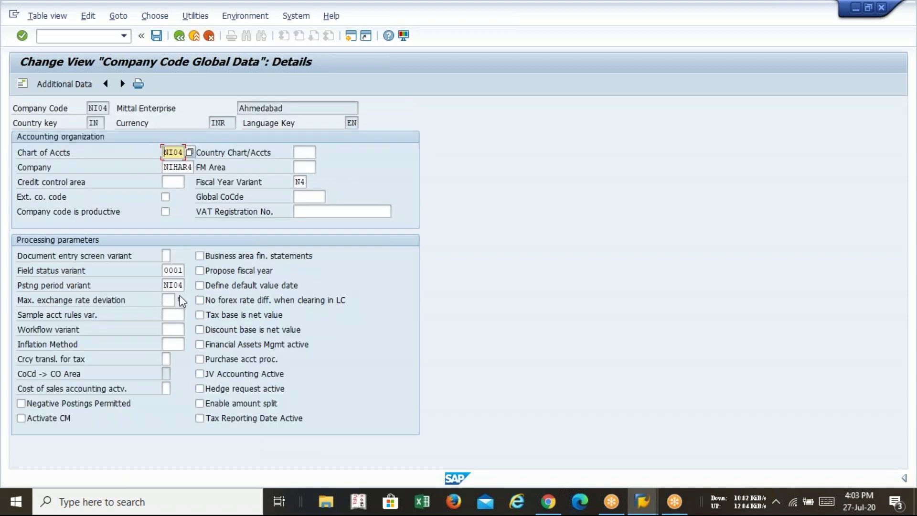
Step: Set the posting period variant of company code NI04 to i001
left_click(184, 285)
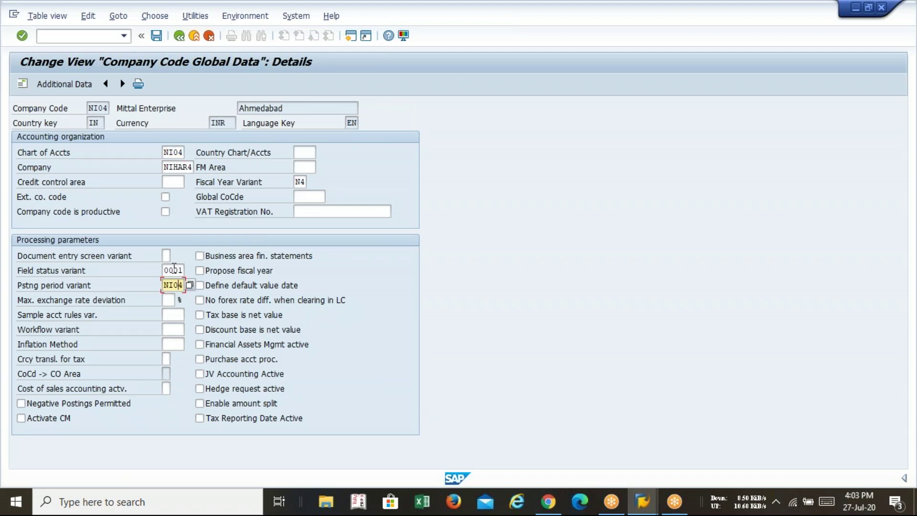
key("BackSpace")
key("BackSpace")
key("BackSpace")
key("BackSpace")
key("Down")
key("Down")
key("Down")
key("Down")
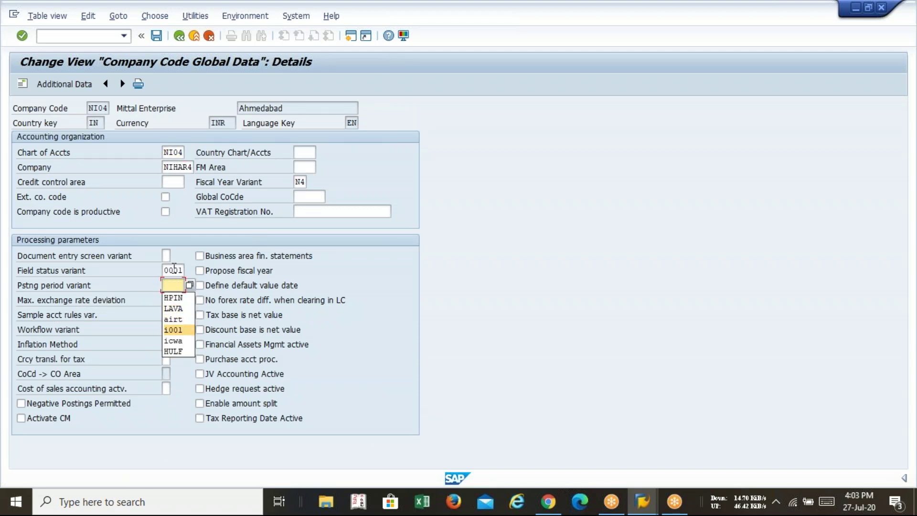
key("Tab")
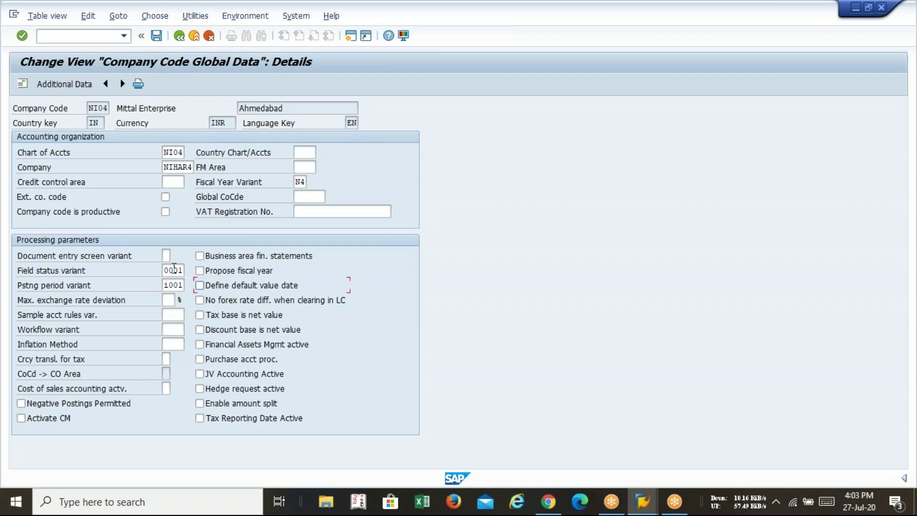
Step: Set the field status variant of company code NI04 to i001 and confirm the entries
left_click(174, 269)
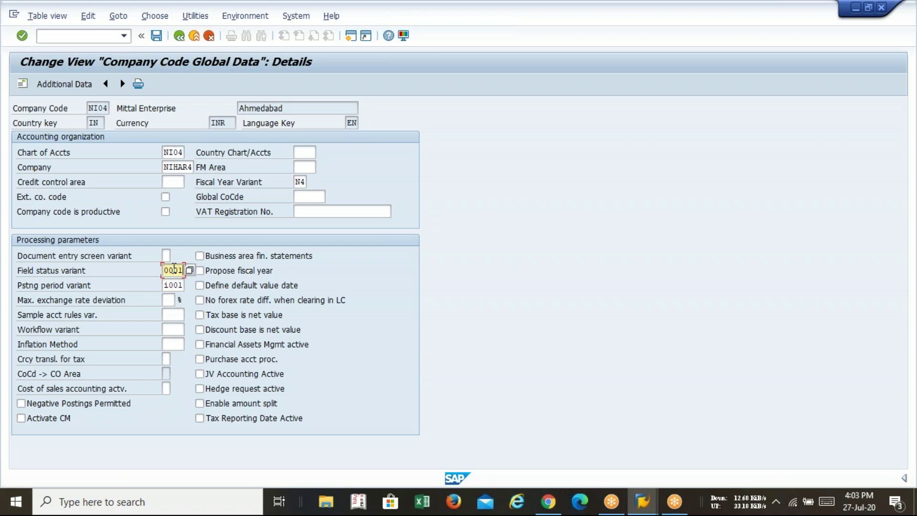
key("BackSpace")
key("BackSpace")
key("BackSpace")
key("BackSpace")
key("Down")
key("Down")
key("Return")
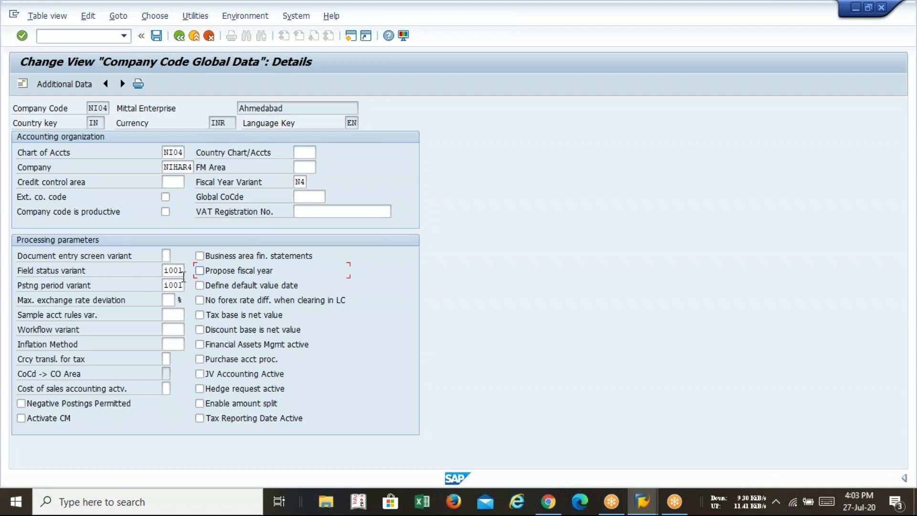
key("Return")
Step: Save the global data under the proposed customizing request "Creation of Division" and return to the SAP Easy Access screen
left_click(157, 35)
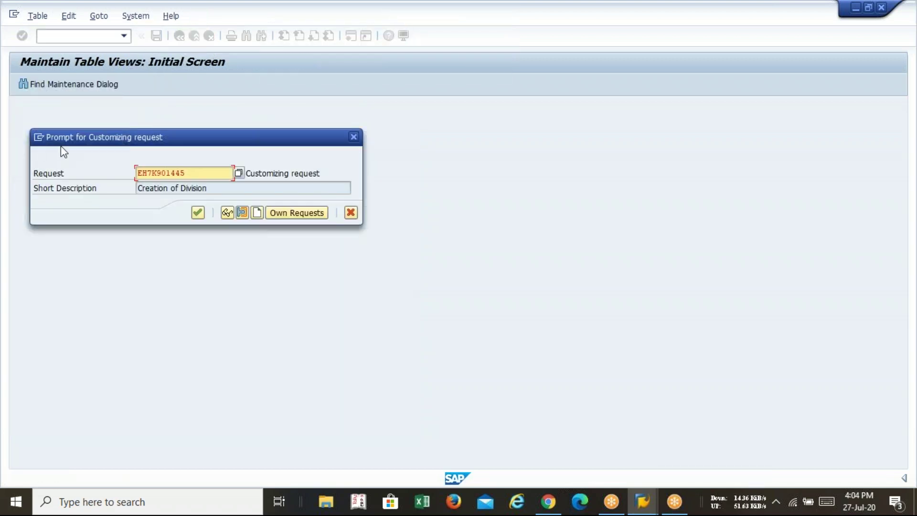
left_click(198, 213)
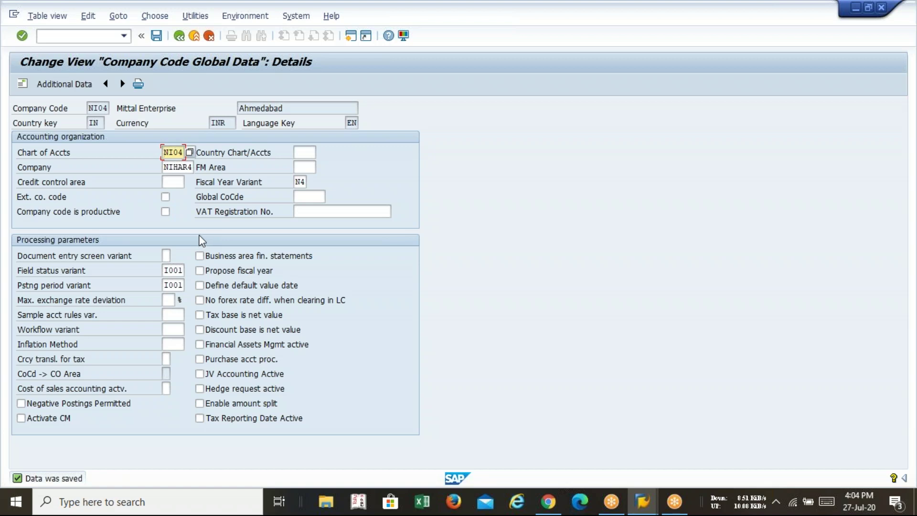
left_click(180, 36)
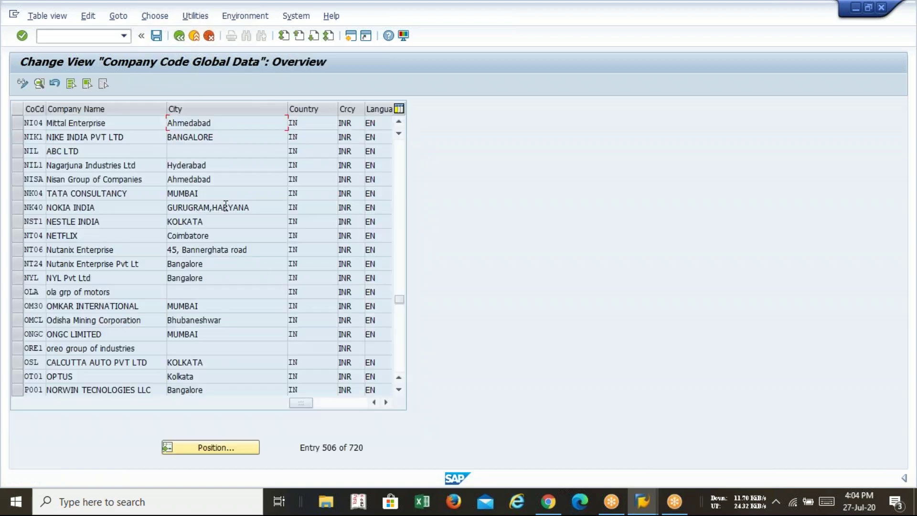
left_click(180, 37)
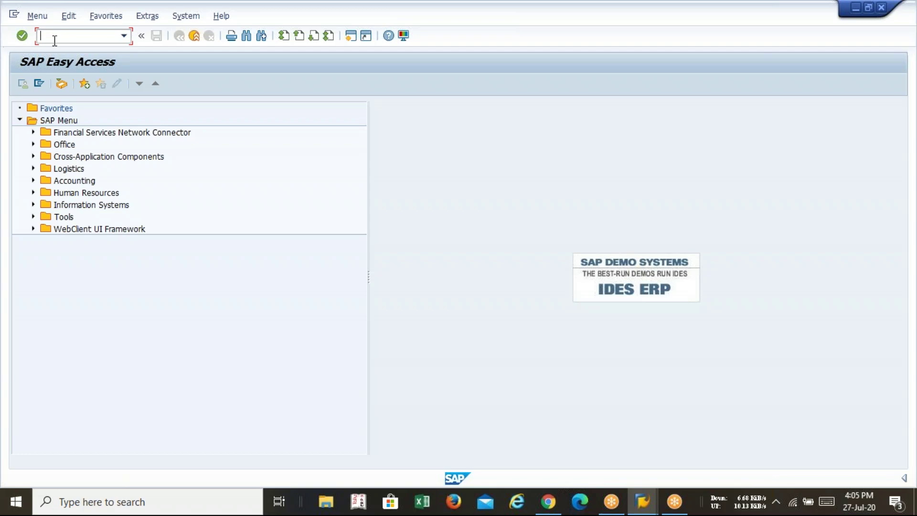
Step: Switch to the Windows desktop and show its icons
key("super+d")
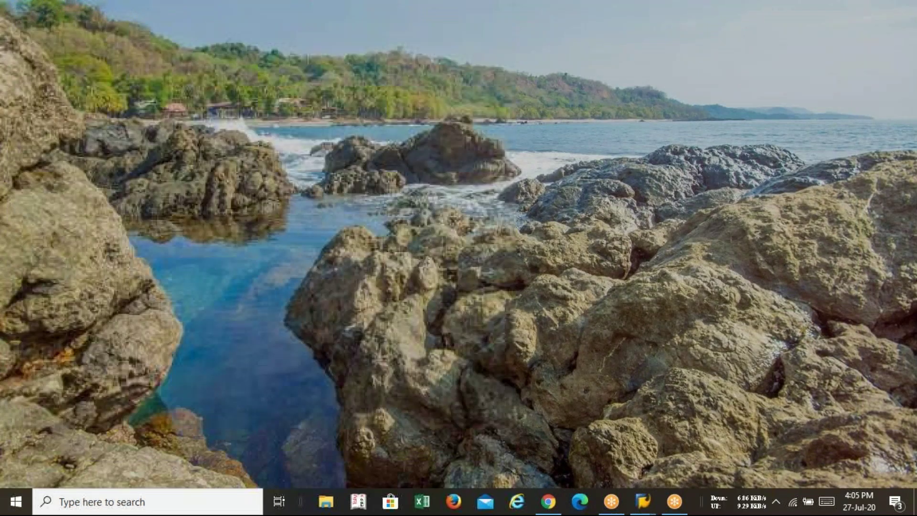
right_click(554, 177)
left_click(583, 213)
right_click(482, 157)
left_click(524, 192)
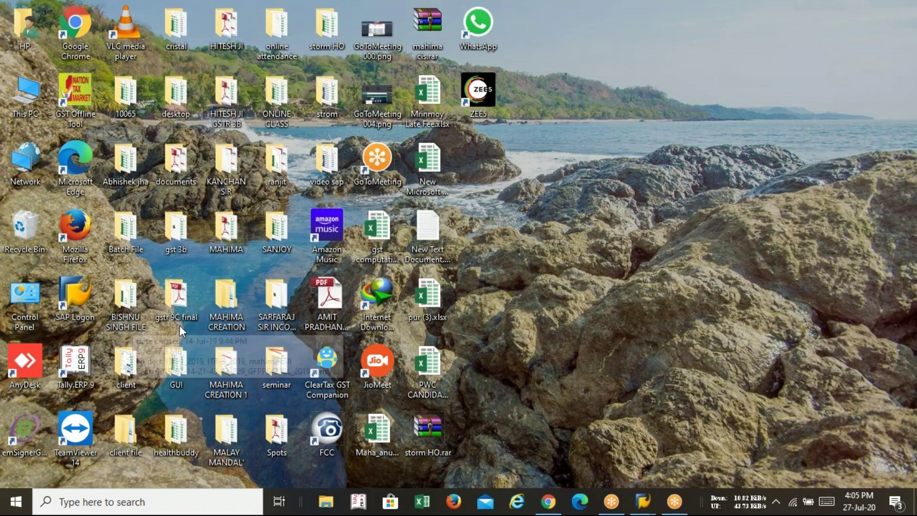
Step: Open the workbook sap.xlsx from the Batch File folder and maximize its window
mouse_move(127, 236)
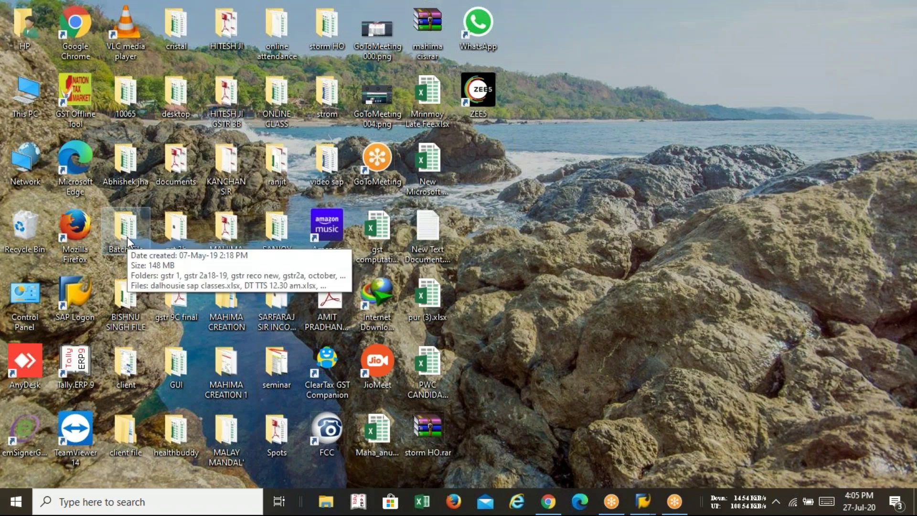
double_click(127, 237)
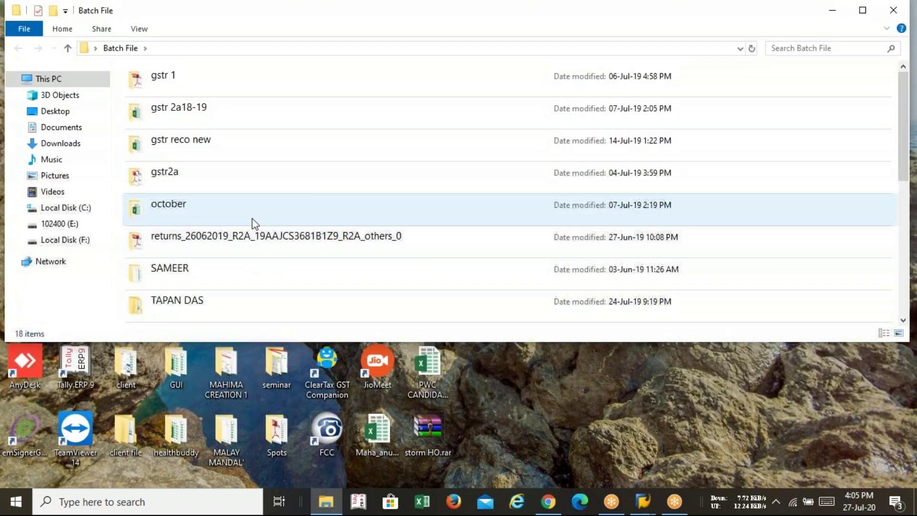
scroll(247, 261, "down", 5)
left_click(203, 287)
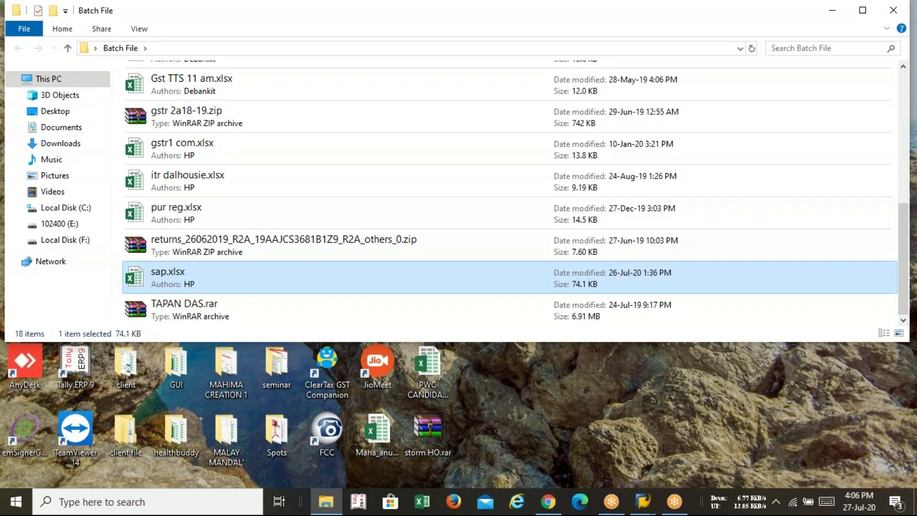
key("Return")
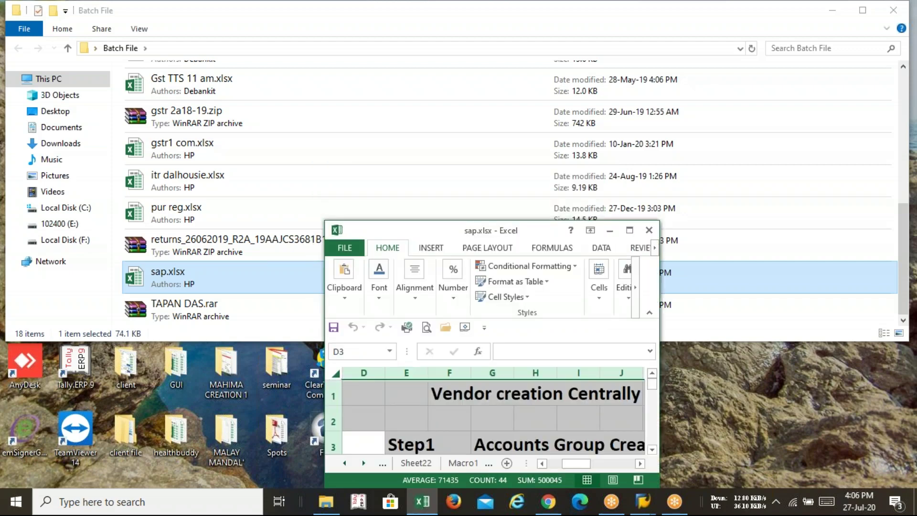
left_click(629, 230)
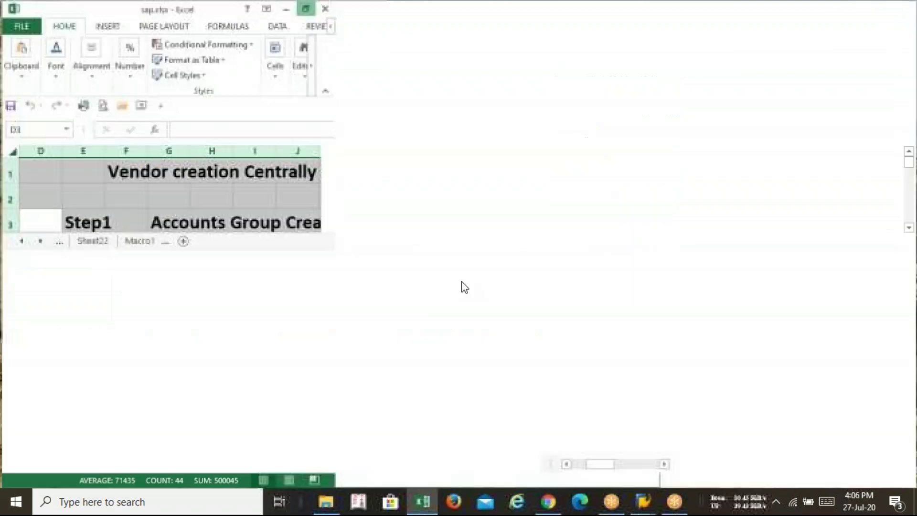
Step: Review the plant, division and storage location codes in column K of Sheet21
left_click(296, 272)
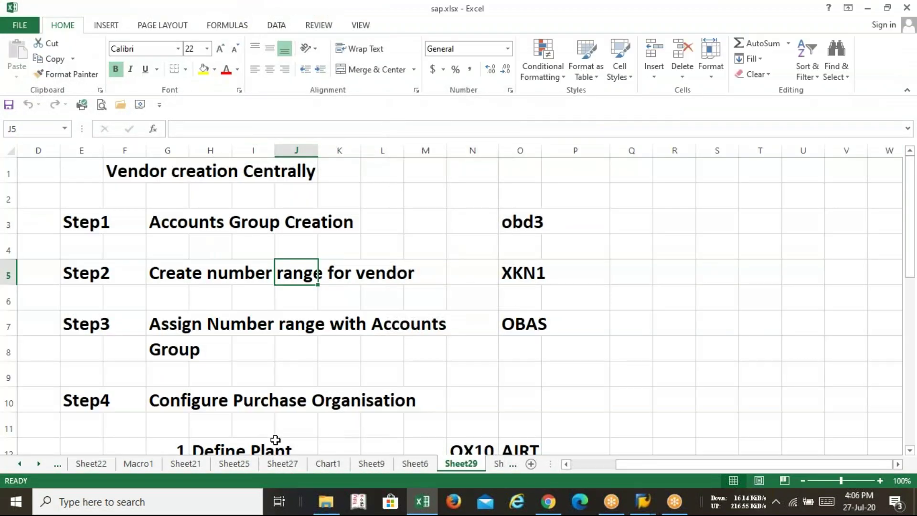
left_click(19, 464)
left_click(20, 463)
left_click(284, 463)
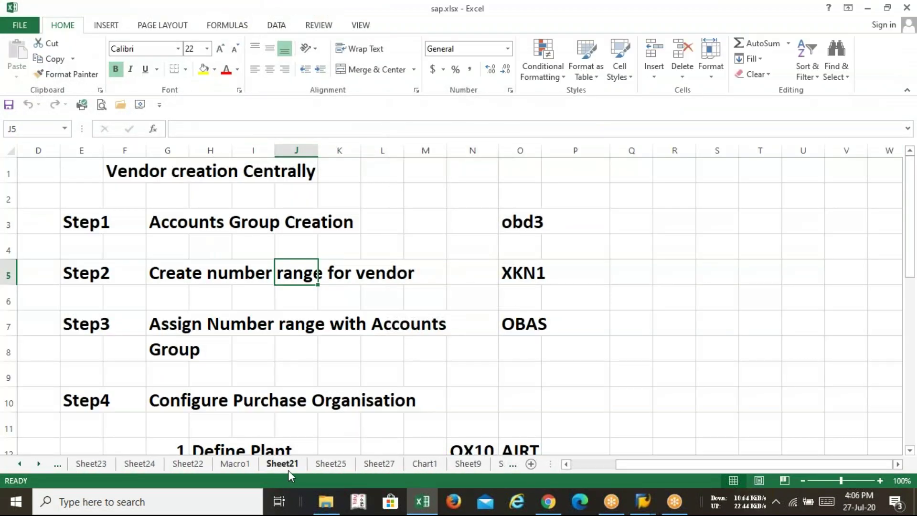
left_click(292, 462)
left_click(497, 246)
left_click_drag(568, 177, 574, 354)
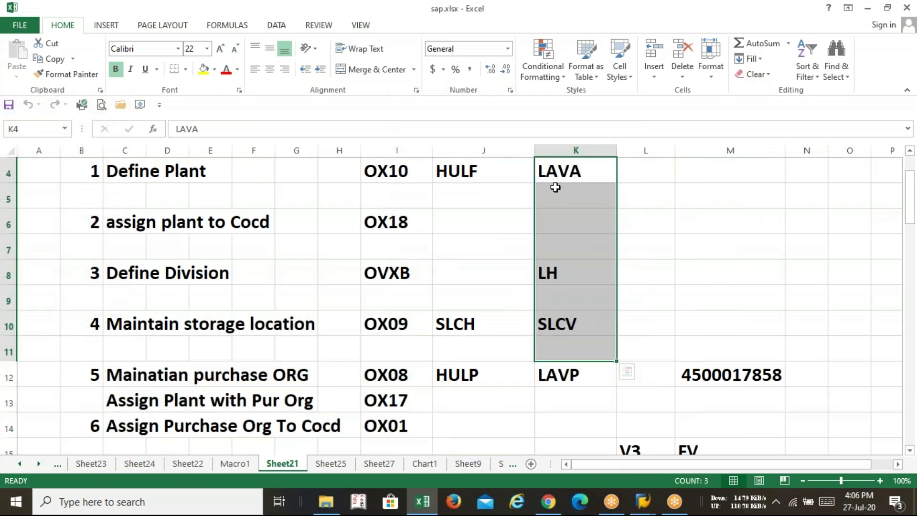
Step: Switch back to SAP Easy Access, start transaction MM01, and enter lava005 as the material
mouse_move(646, 502)
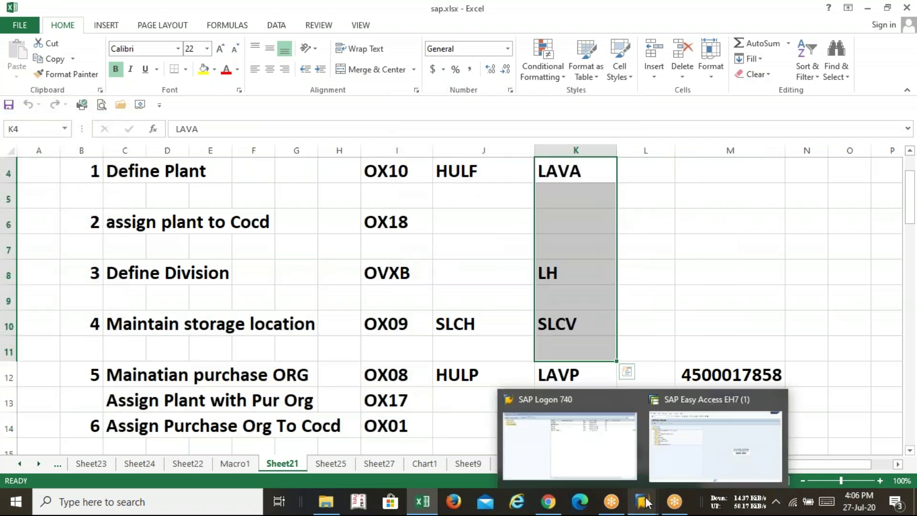
left_click(716, 447)
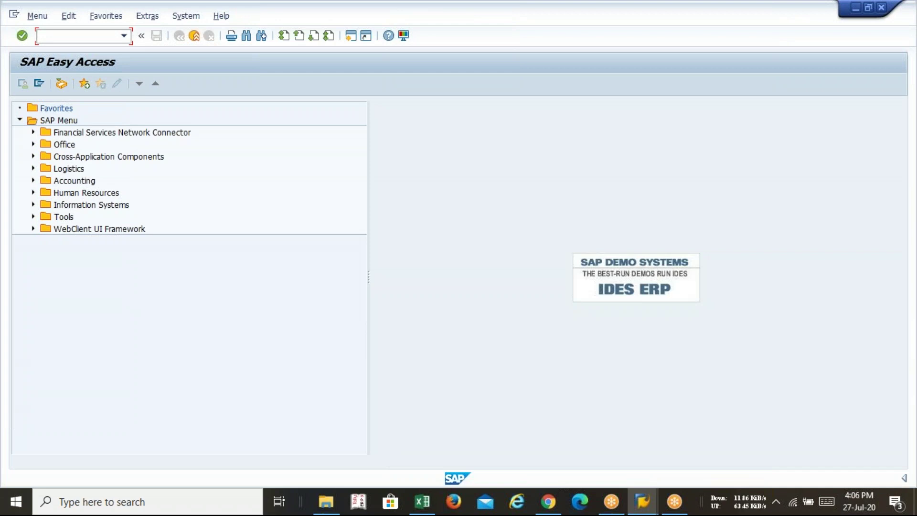
type("mm01")
key("Return")
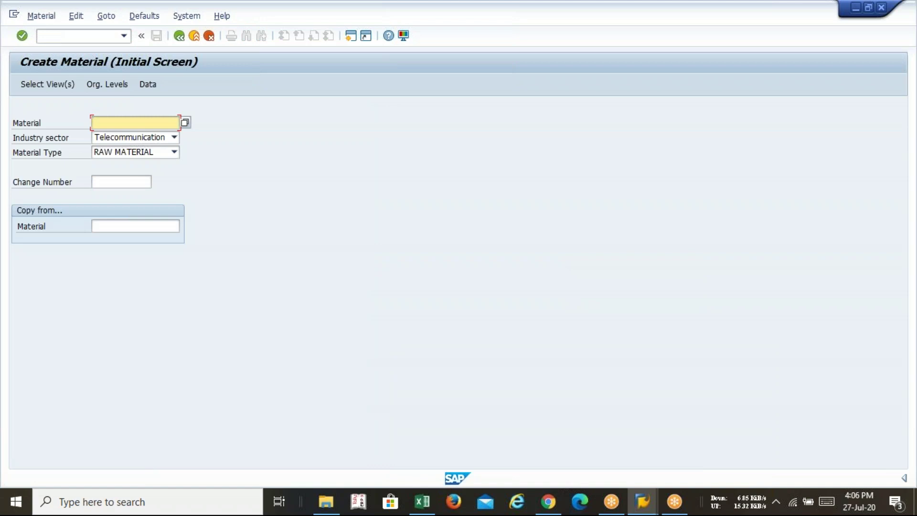
type("lava")
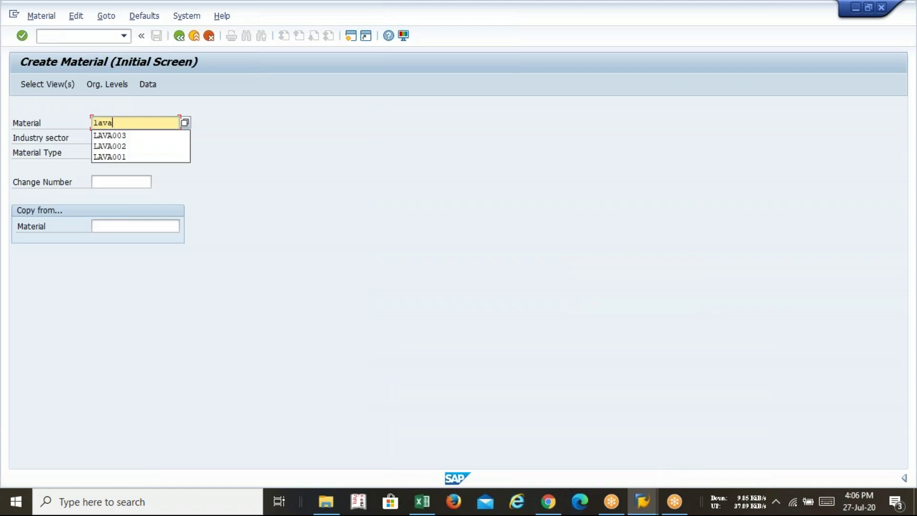
type("005")
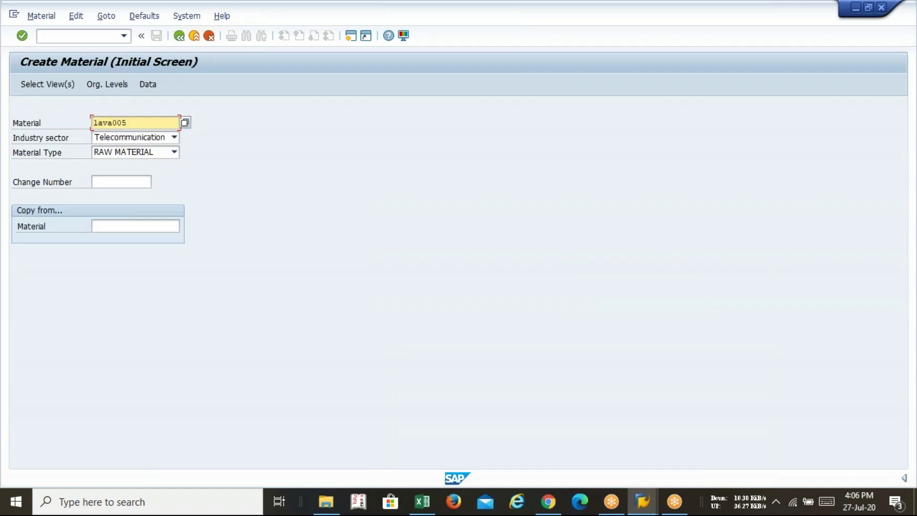
Step: Set the industry sector to Mechanical Engineering and the material type to RAW MATERIAL, and continue to the view selection
left_click(171, 138)
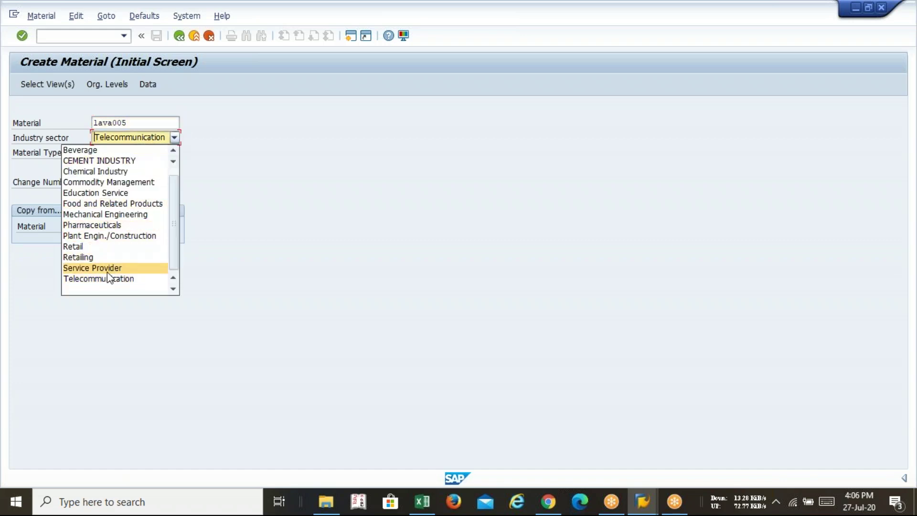
left_click(101, 214)
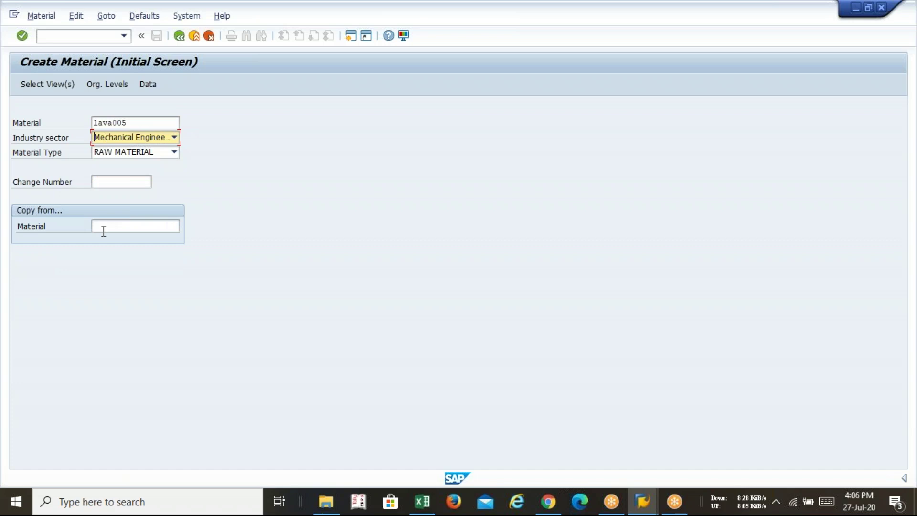
left_click(175, 152)
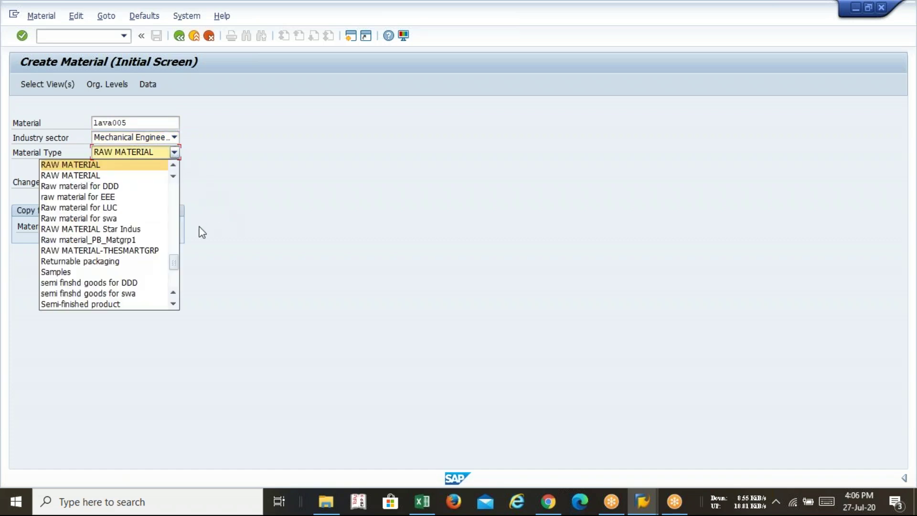
left_click(172, 169)
left_click(172, 170)
left_click(172, 169)
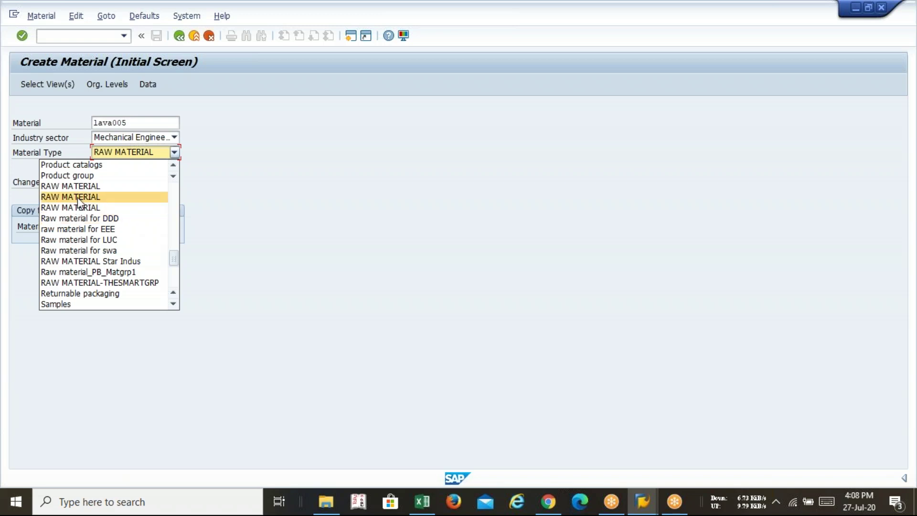
left_click(78, 197)
key("Return")
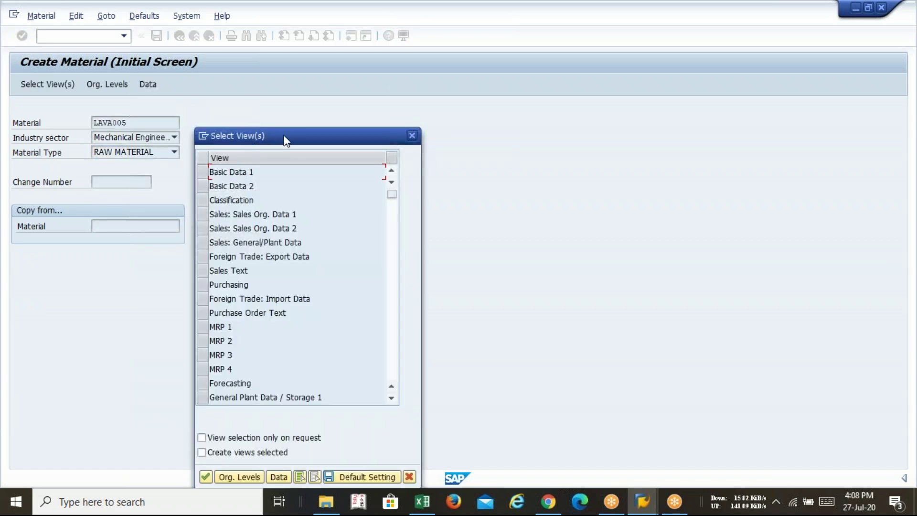
Step: Select the views Basic Data 1, Basic Data 2, Purchasing, General Plant Data / Storage 1 and General Plant Data / Storage 2
left_click_drag(286, 140, 405, 58)
left_click(330, 96)
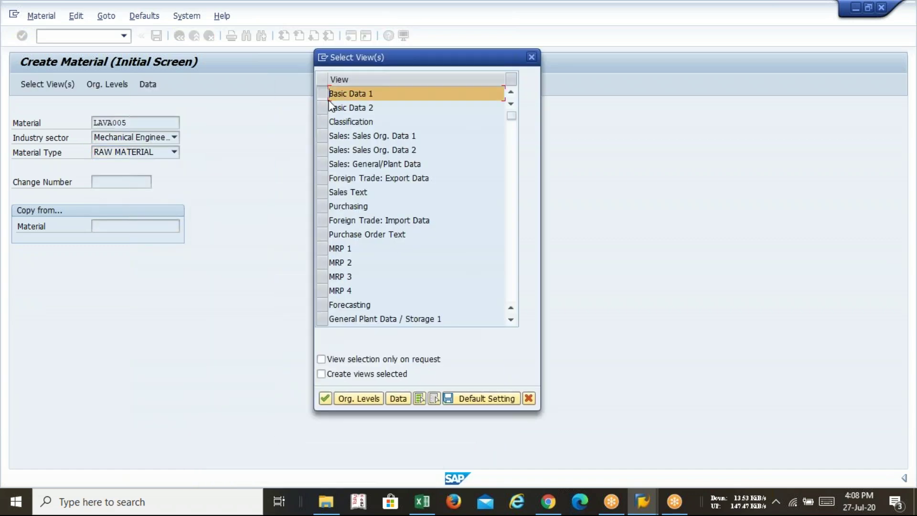
left_click(326, 108)
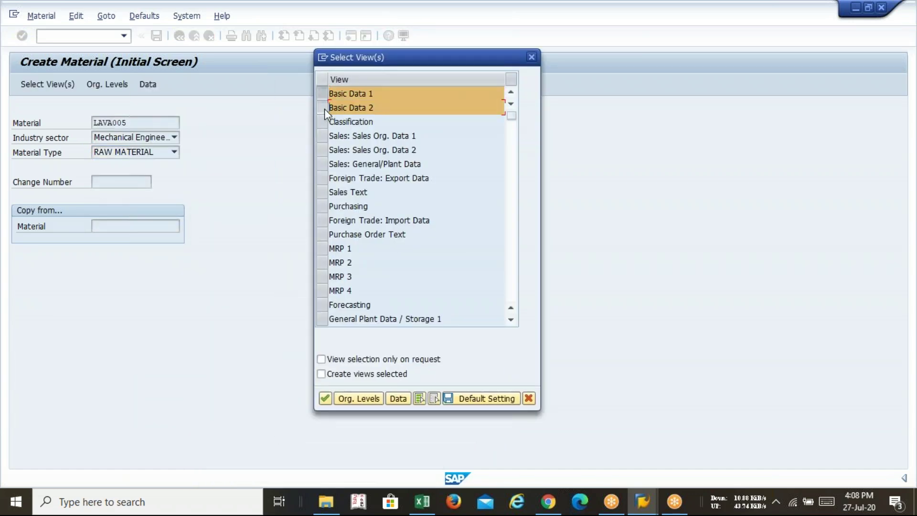
left_click(321, 206)
left_click(512, 320)
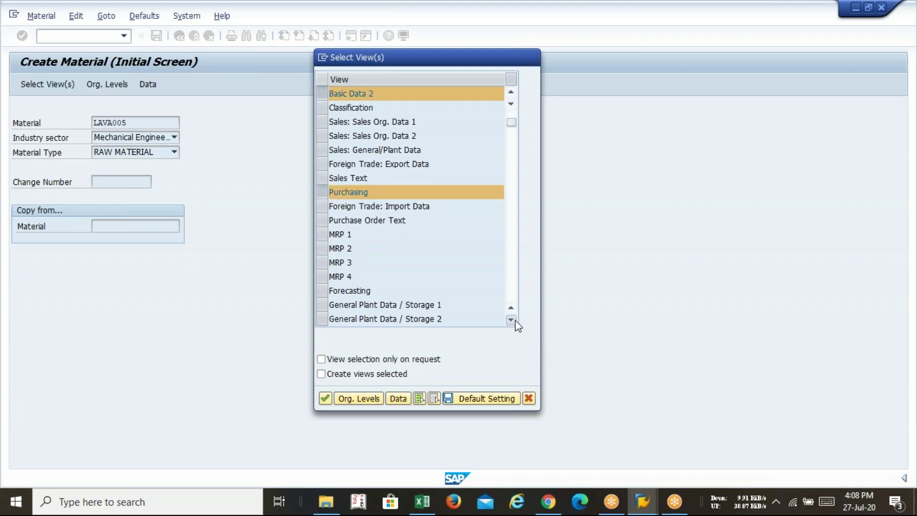
left_click(511, 320)
left_click(511, 320)
left_click(512, 320)
left_click(322, 263)
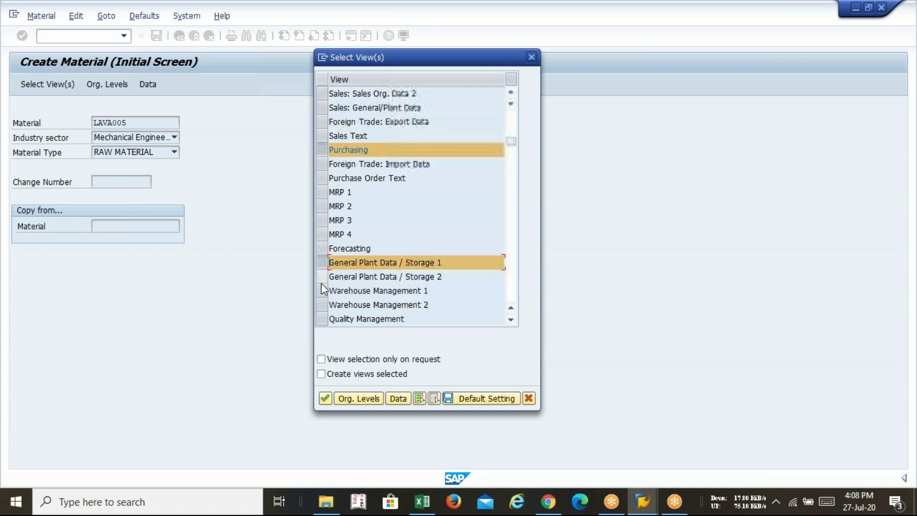
left_click(322, 278)
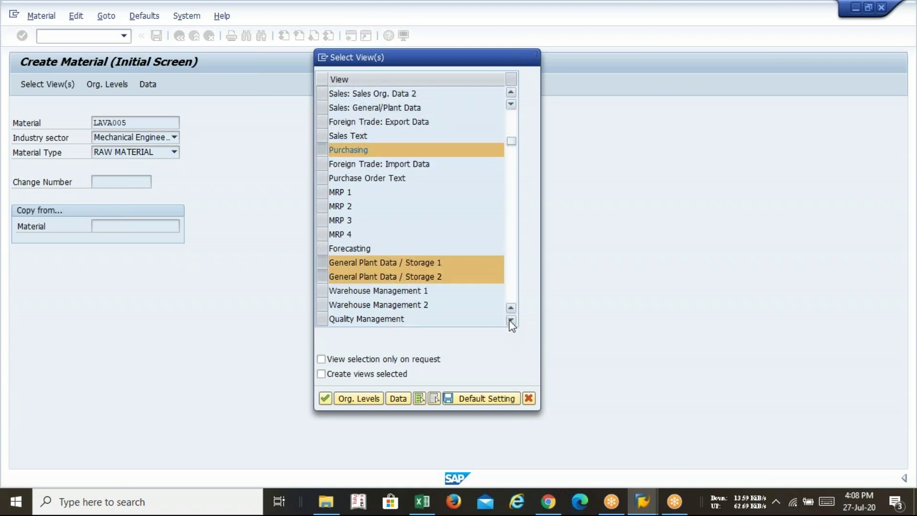
Step: Add the Accounting 1 and Accounting 2 views and confirm the view selection
left_click(511, 320)
left_click(512, 320)
left_click(322, 305)
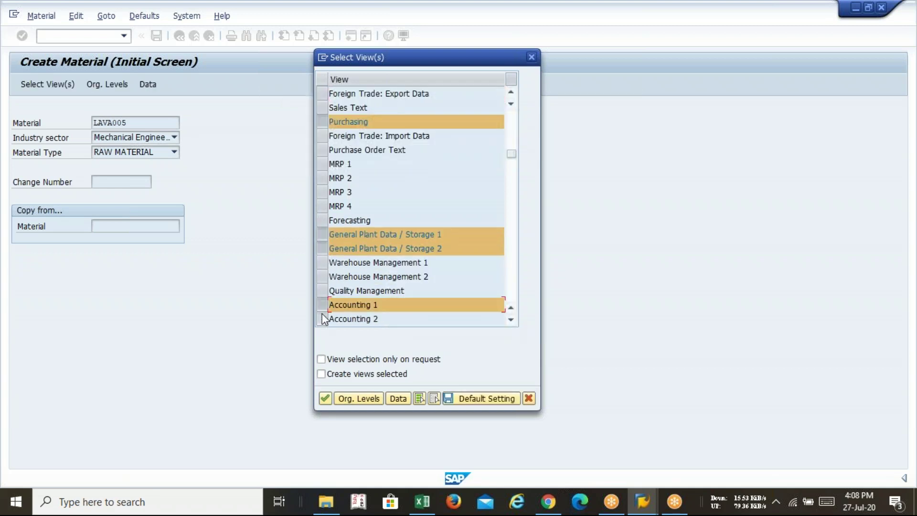
left_click(322, 319)
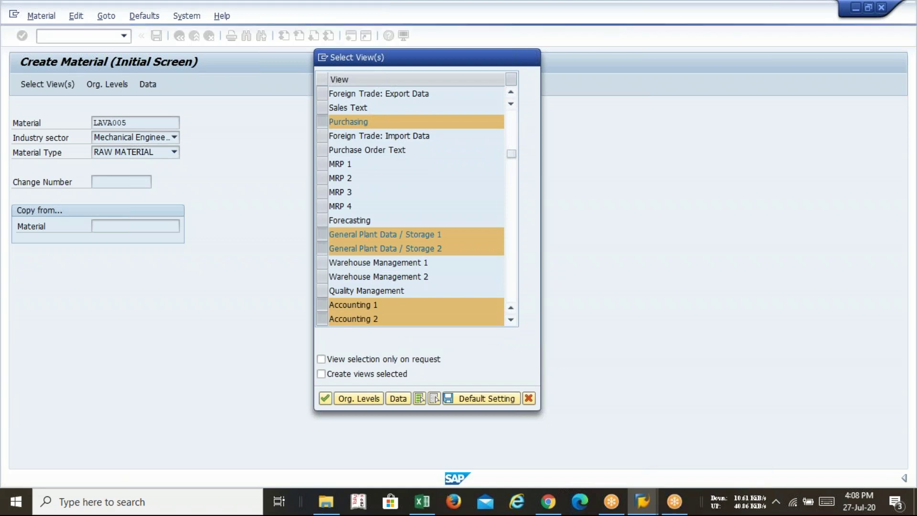
key("Return")
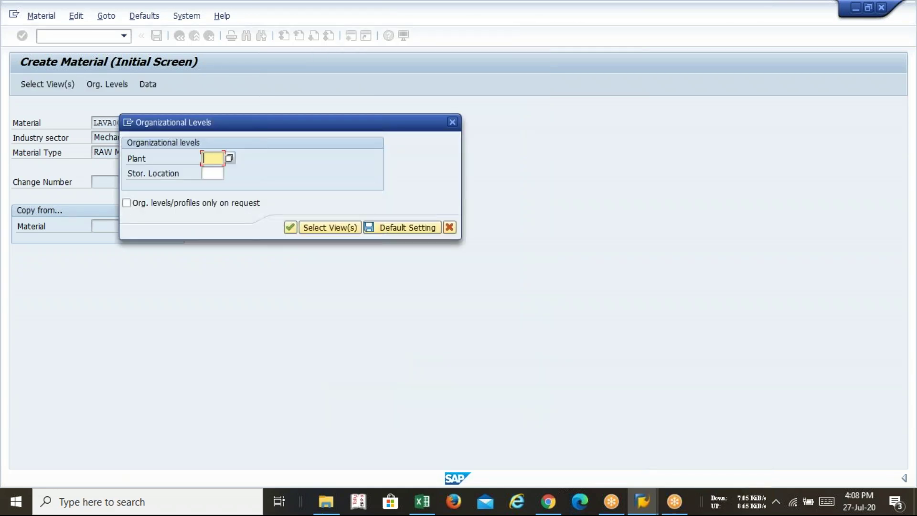
Step: Enter plant LAVA and storage location SLCV, copied from Sheet21 of sap.xlsx in Excel, and confirm the organizational levels
type("1")
key("Down")
key("Tab")
key("alt+Tab")
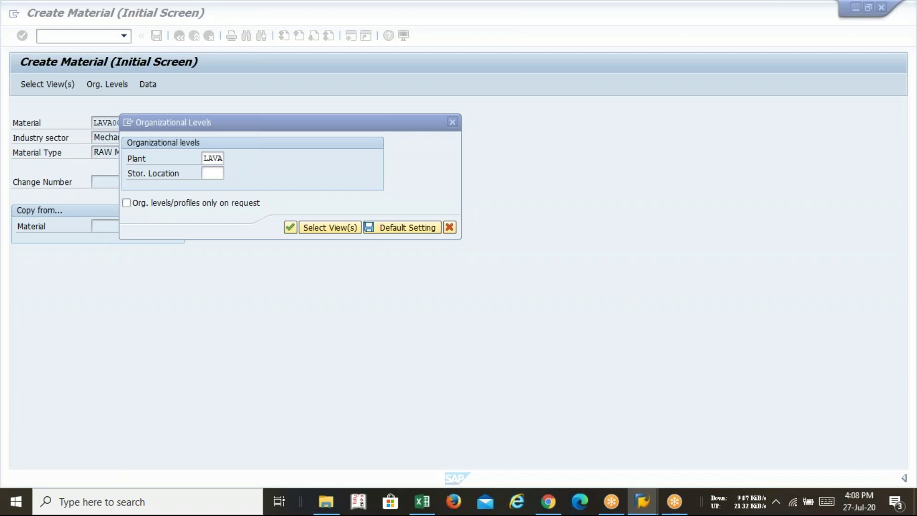
left_click(580, 330)
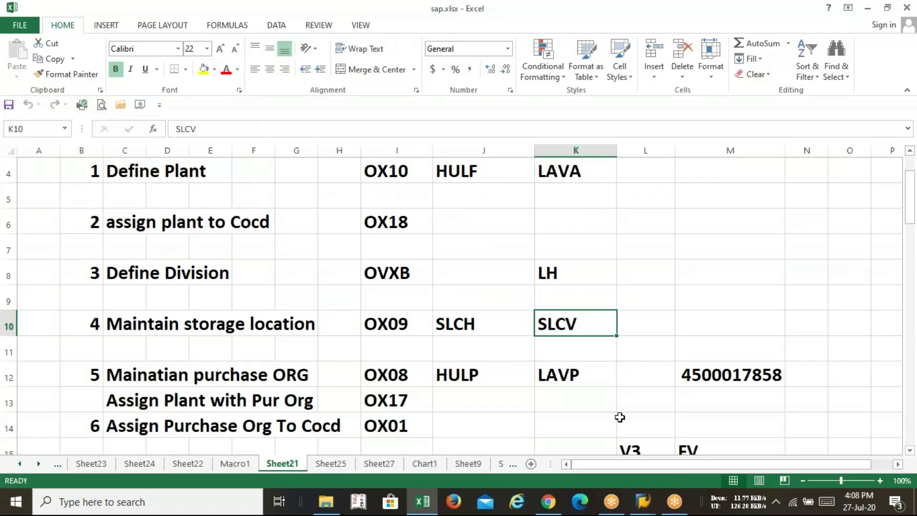
key("ctrl+c")
key("alt+Tab")
key("ctrl+v")
key("Return")
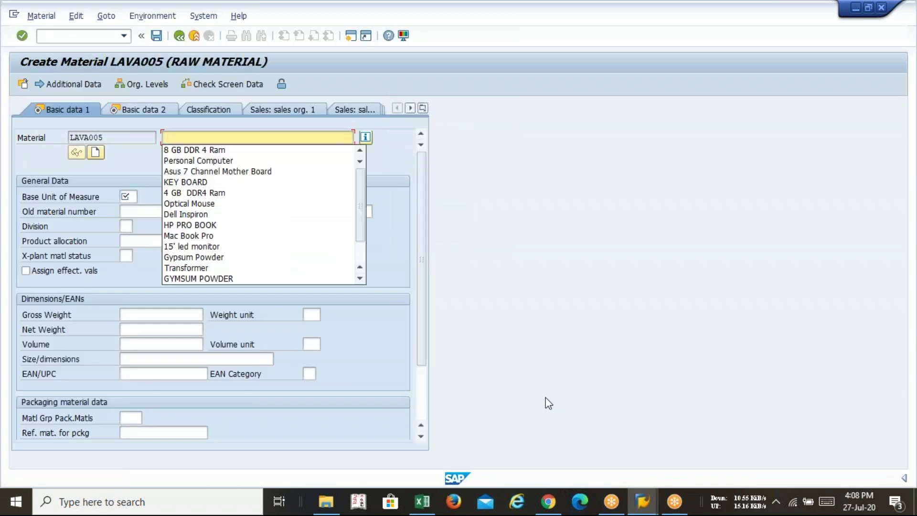
Step: Set the material description to 8 GB DDR 4 Ram and the base unit of measure to pc
key("Down")
key("Return")
key("Tab")
key("Tab")
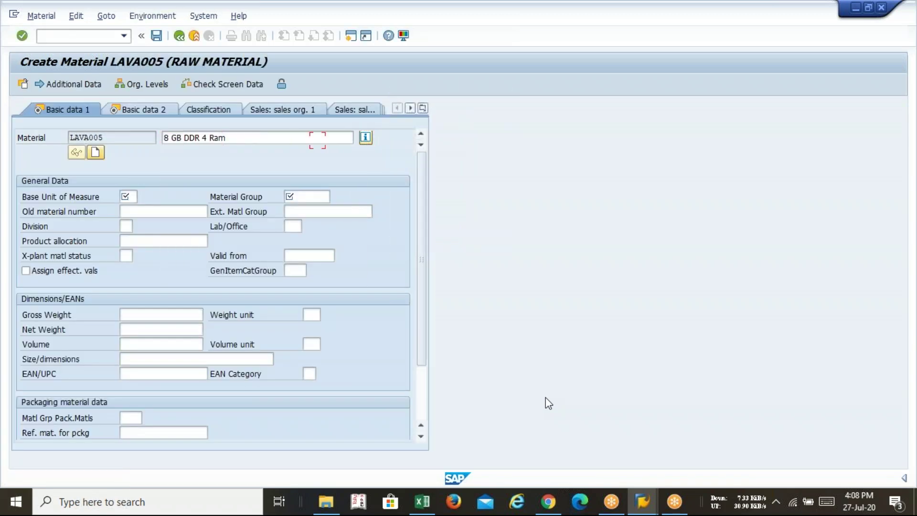
type("pc")
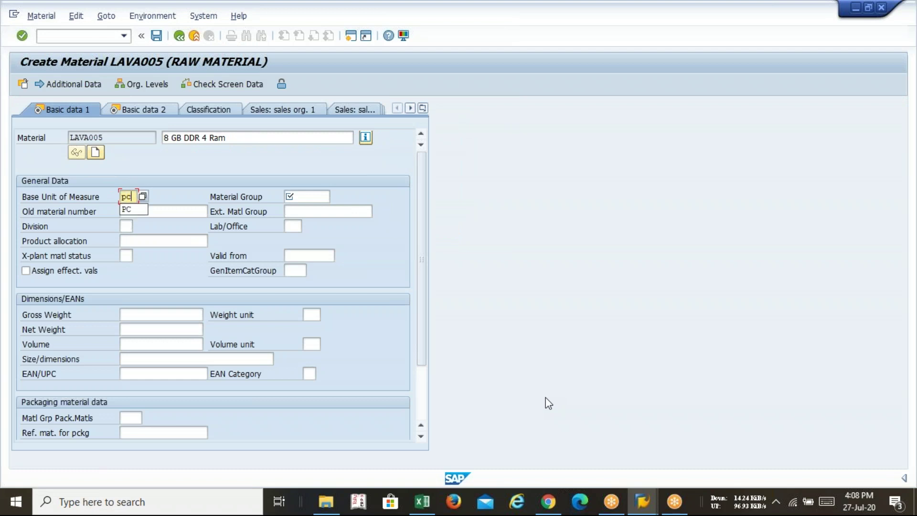
key("Tab")
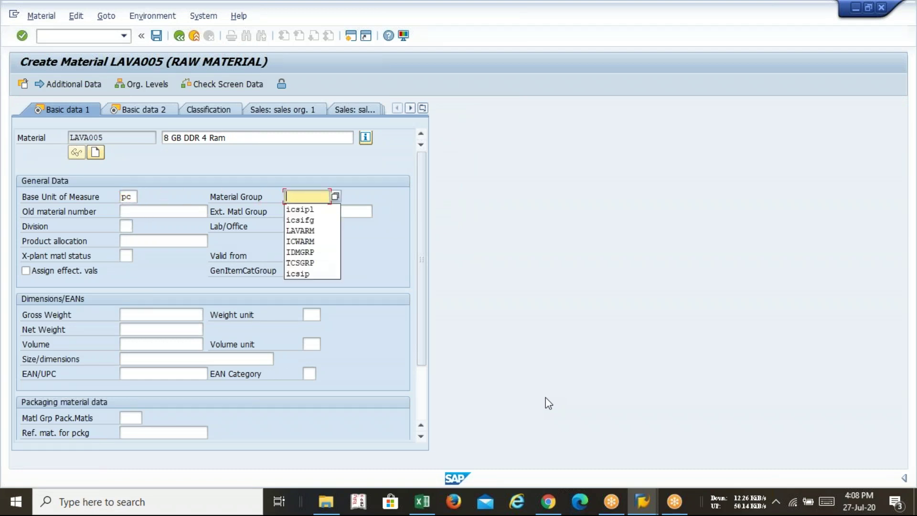
Step: Choose LAVARM as the material group in Basic data 1
key("Down")
key("Down")
key("Down")
key("Return")
Step: Set the division to LH and continue past Basic data 2 to the Purchasing view
key("Tab")
key("Tab")
key("Tab")
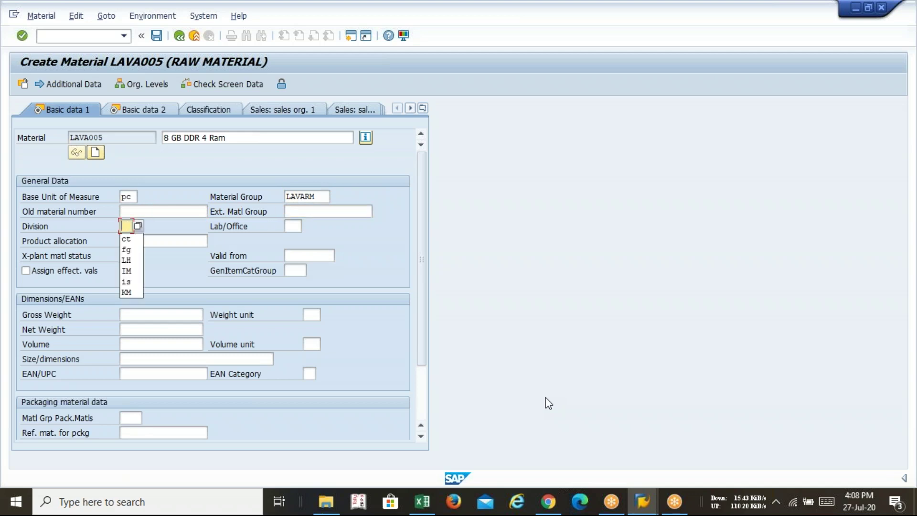
key("Down")
key("Down")
key("Down")
key("alt+Tab")
key("alt+Tab")
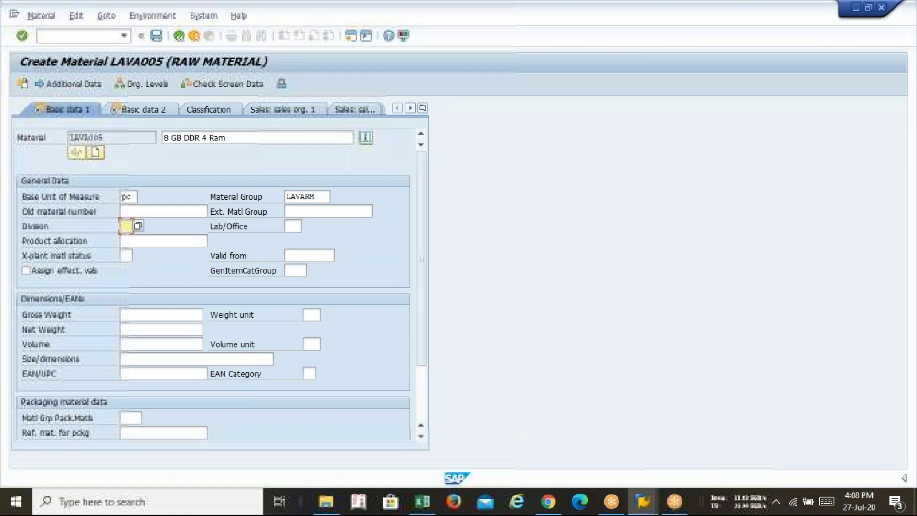
type("LH")
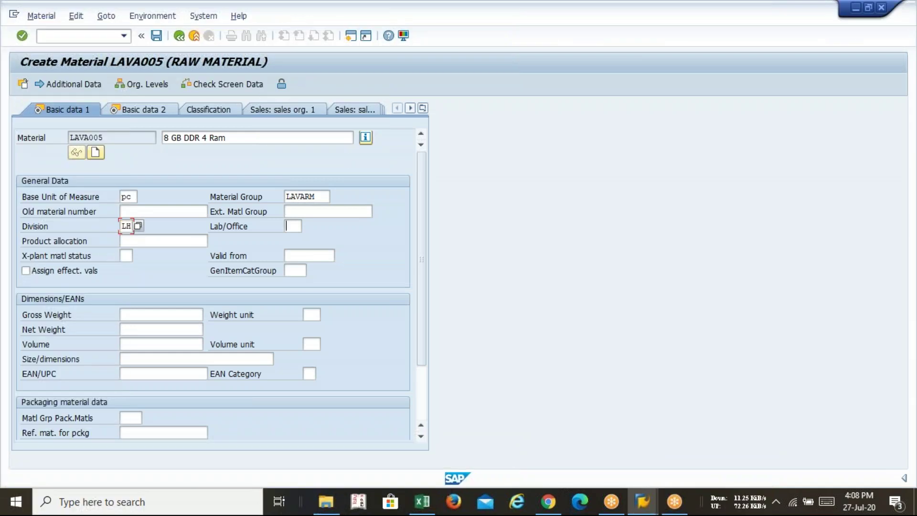
key("Tab")
key("Return")
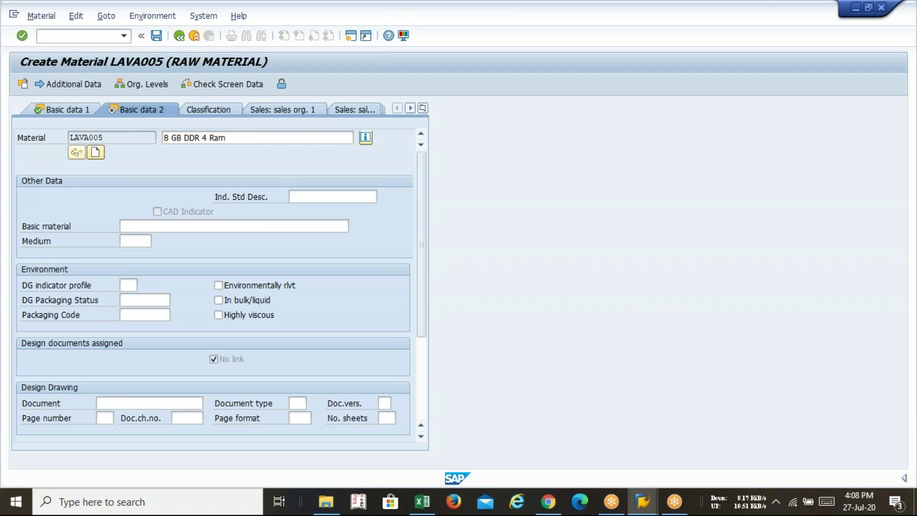
key("Return")
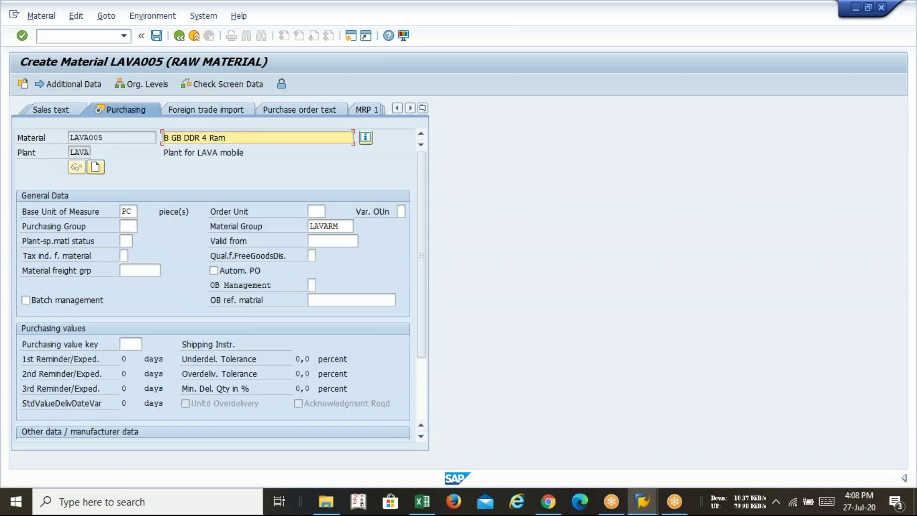
Step: Switch to sap.xlsx in Excel and copy the purchase group code LAV from cell K16 of Sheet21
left_click(126, 230)
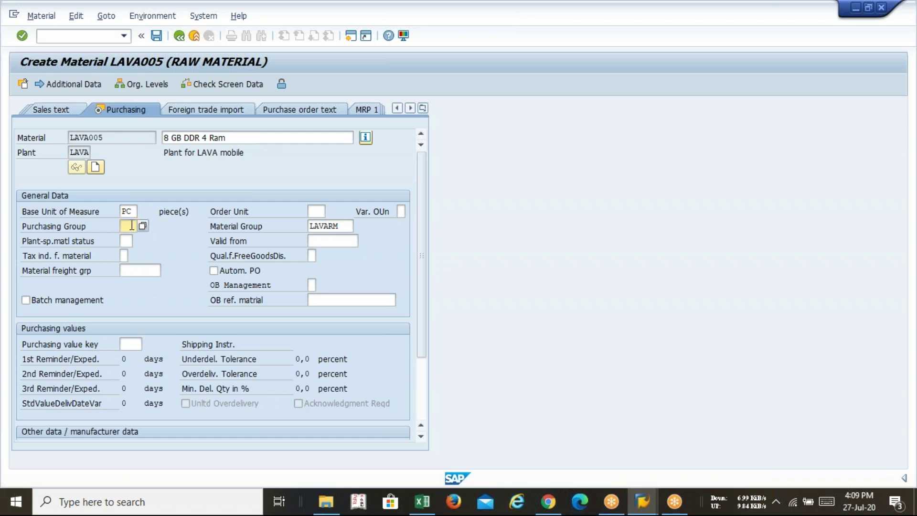
key("alt+Tab")
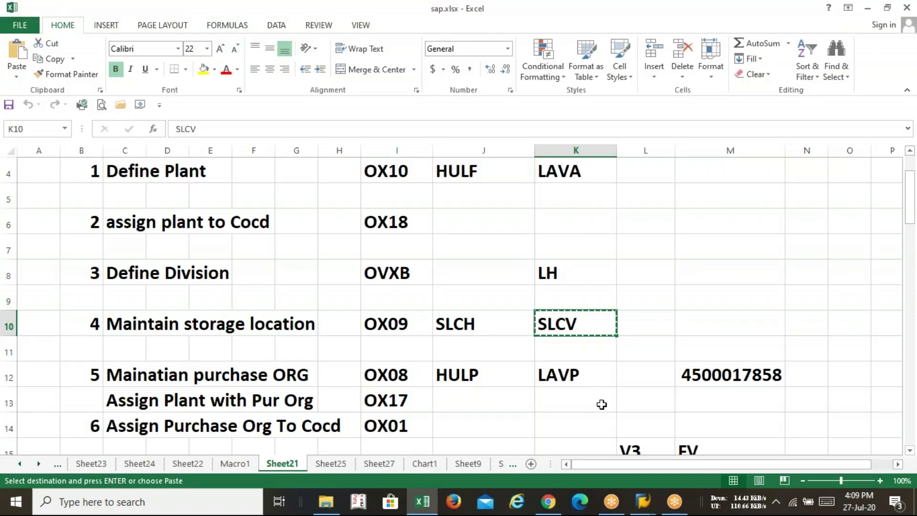
left_click(582, 377)
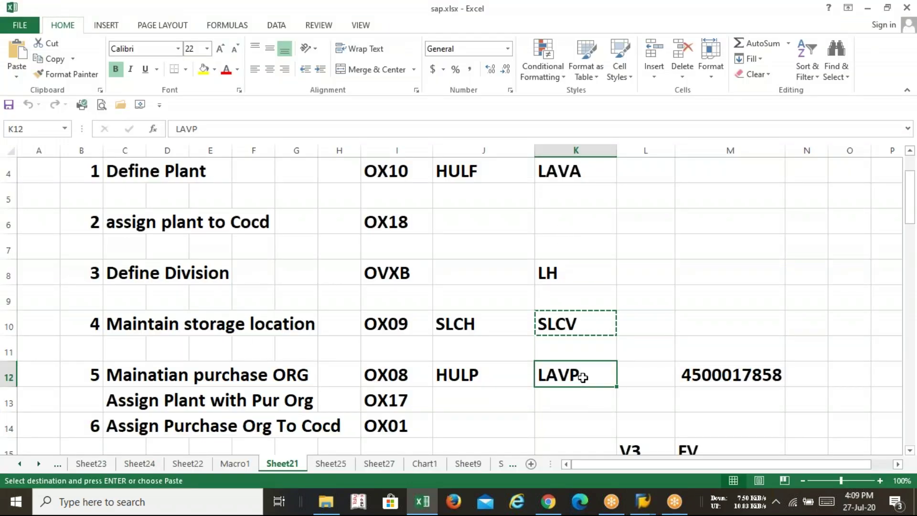
key("Down")
key("Down")
key("Down")
key("Down")
key("Down")
key("Up")
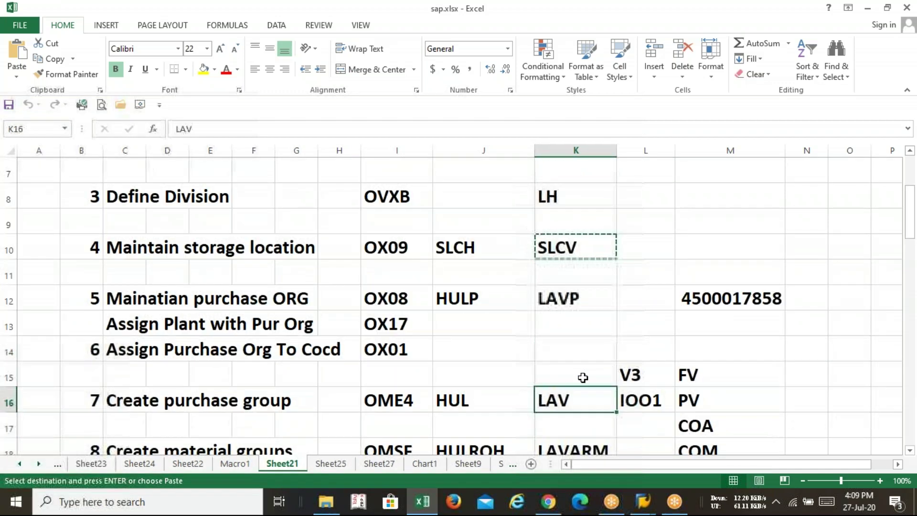
key("ctrl+c")
Step: Switch back to SAP, enter LAV as the purchasing group, and continue past the plant data views to Accounting 1
key("alt+Tab")
key("ctrl+v")
key("Return")
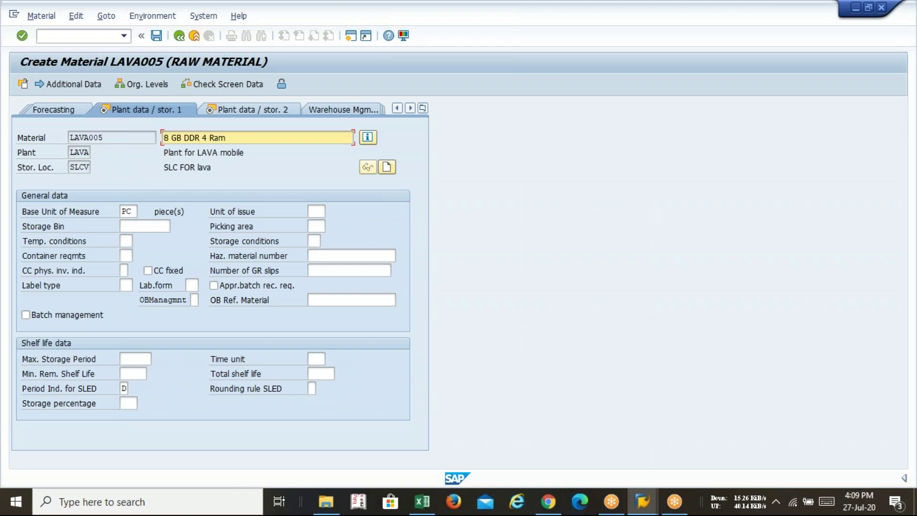
key("Return")
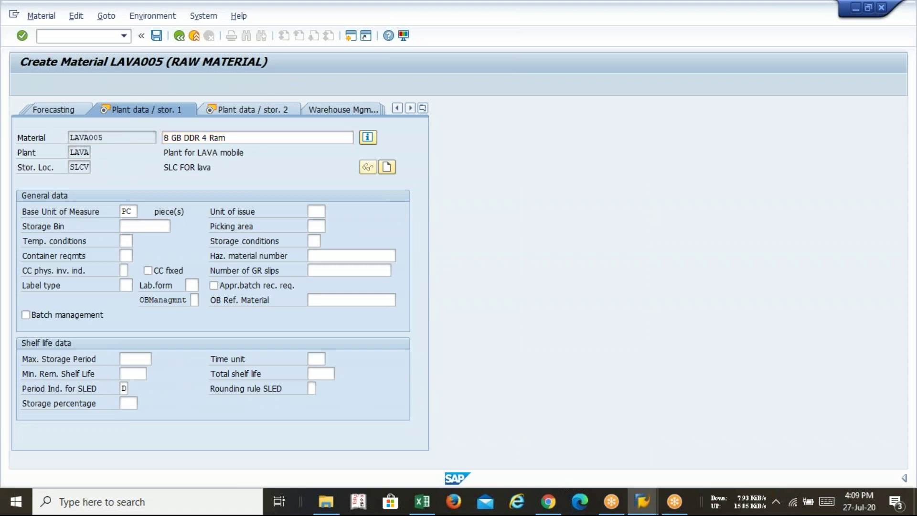
key("Return")
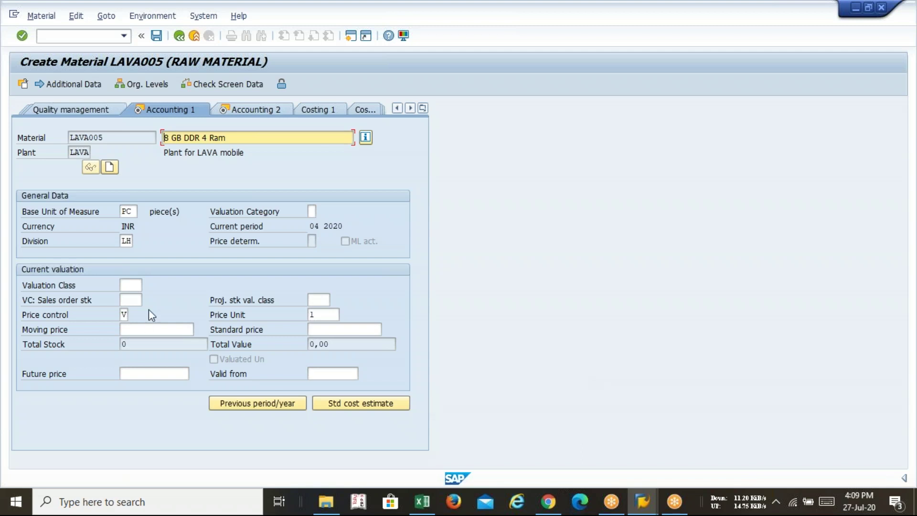
Step: Set the valuation class to 3000 (Raw material) in Accounting 1
left_click(138, 286)
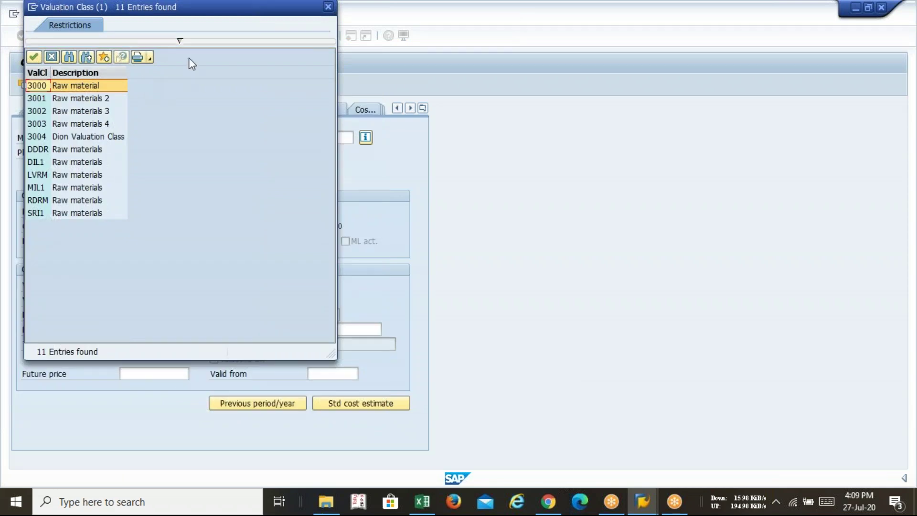
left_click_drag(191, 18, 481, 85)
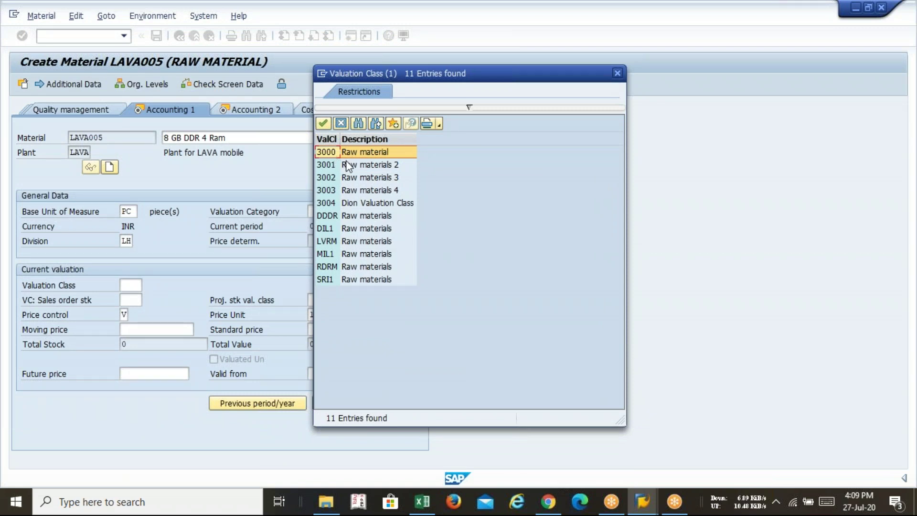
double_click(356, 180)
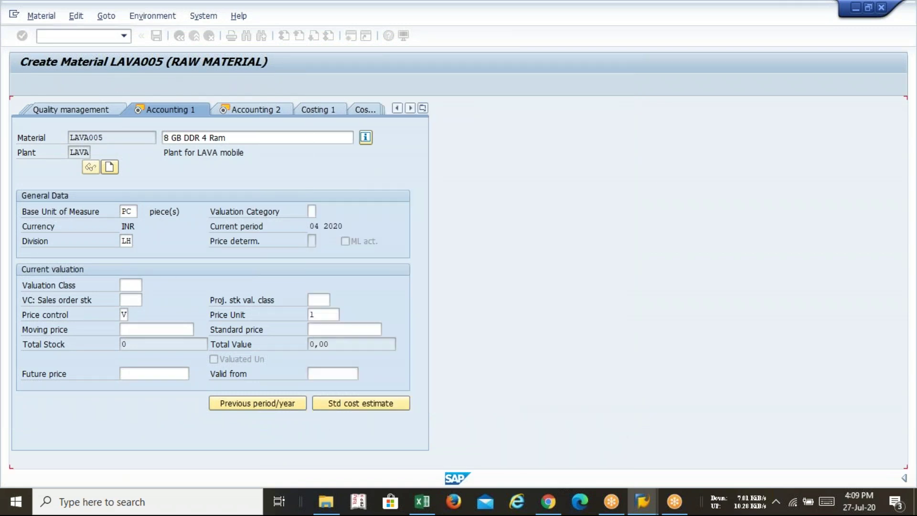
key("Tab")
key("Tab")
key("Tab")
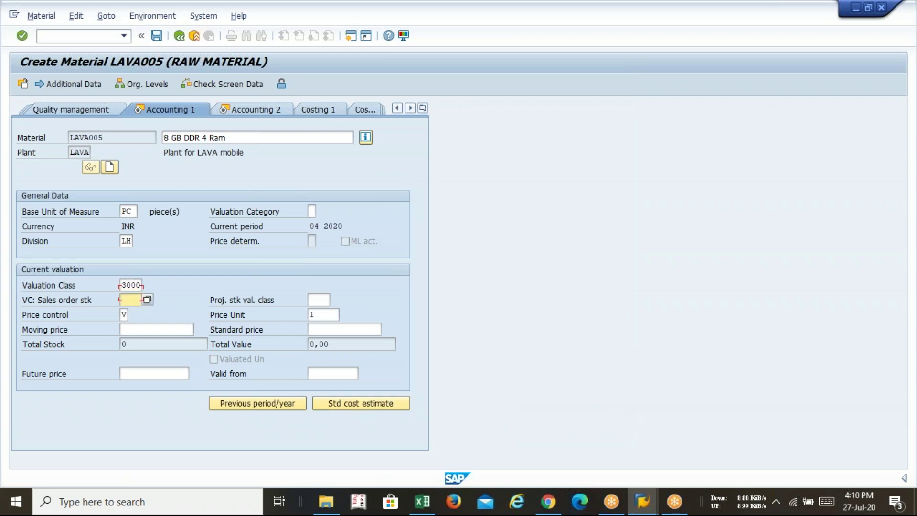
Step: Set the moving price to 3500 in Accounting 1 and save material LAVA005
key("Tab")
key("Tab")
type("3500")
key("Return")
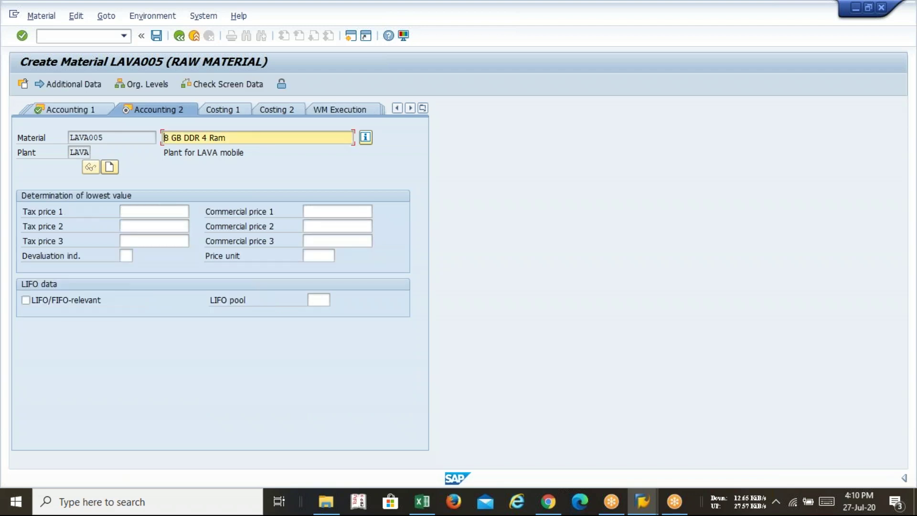
left_click(157, 36)
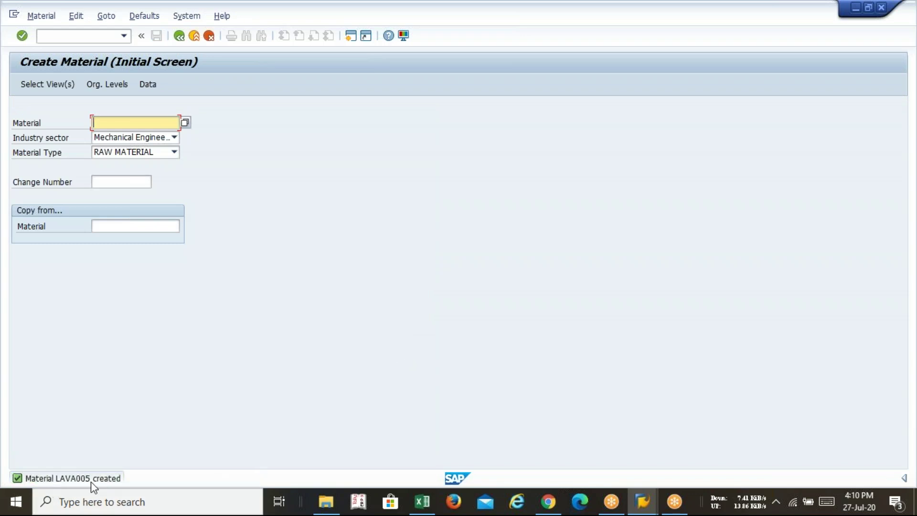
Step: Leave material creation and return to the SAP Easy Access screen
left_click(55, 38)
type("/n")
key("Return")
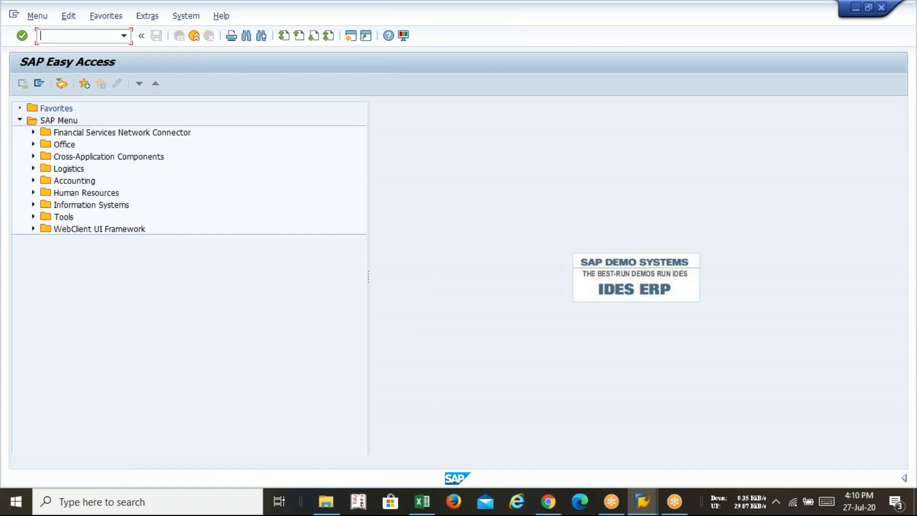
Step: Try twice to open transaction OBY6, declining the display of the locked data each time
type("ob")
type("y6")
key("Return")
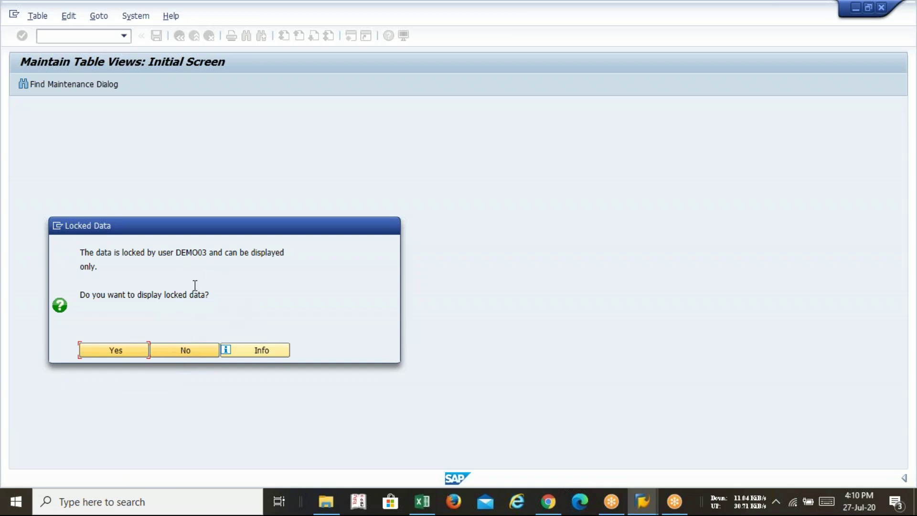
left_click(160, 351)
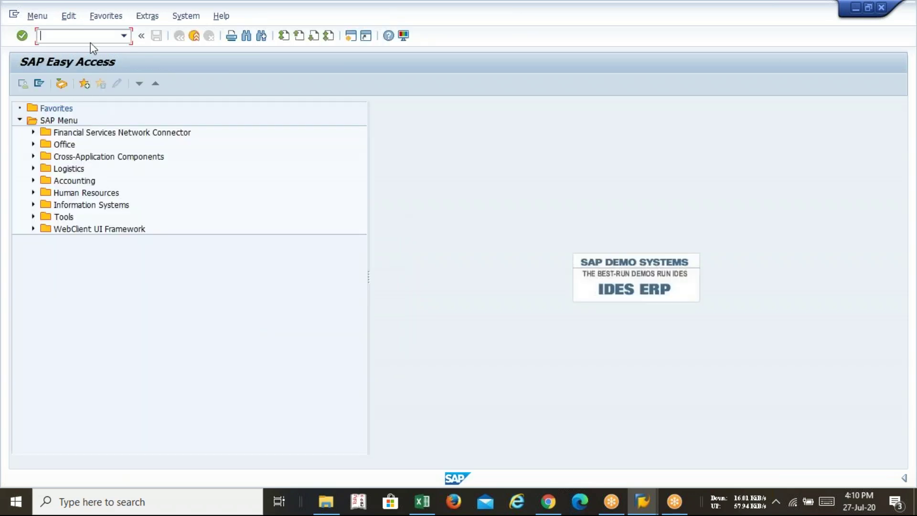
type("oby6")
key("Return")
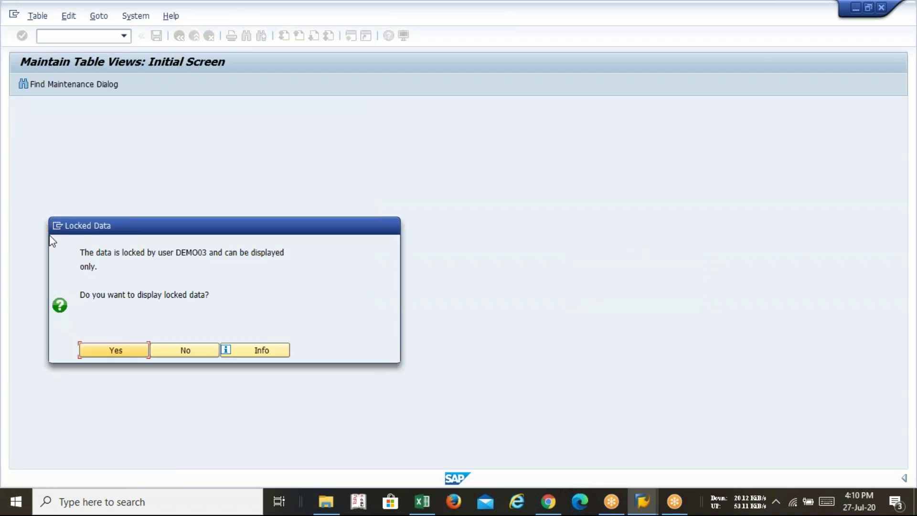
left_click_drag(217, 230, 297, 168)
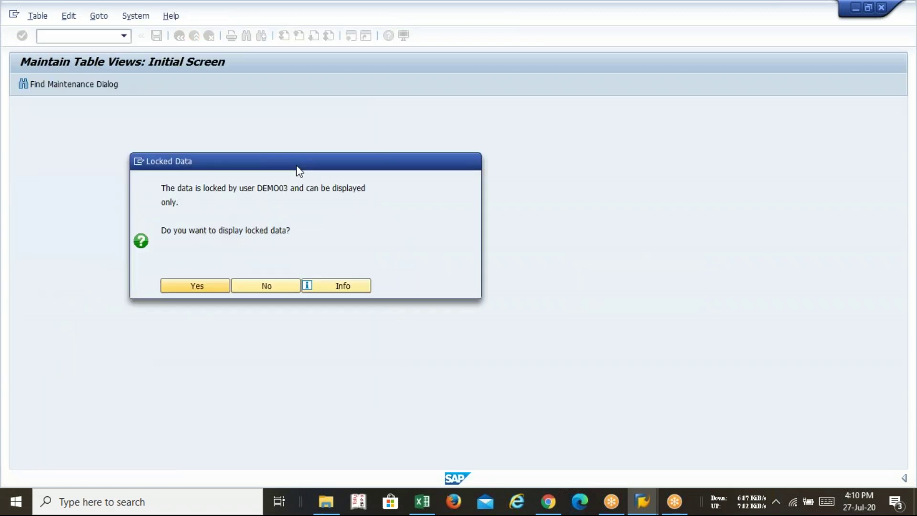
left_click(266, 285)
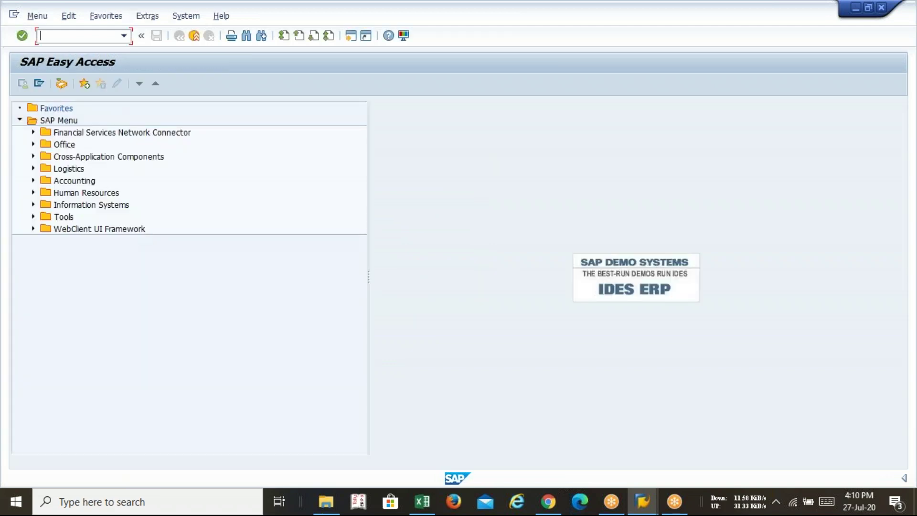
Step: Start a purchasing info record with ME11 and select Storm Communication Pvt Ltd as vendor by searching company code LAVA
type("me11")
key("Return")
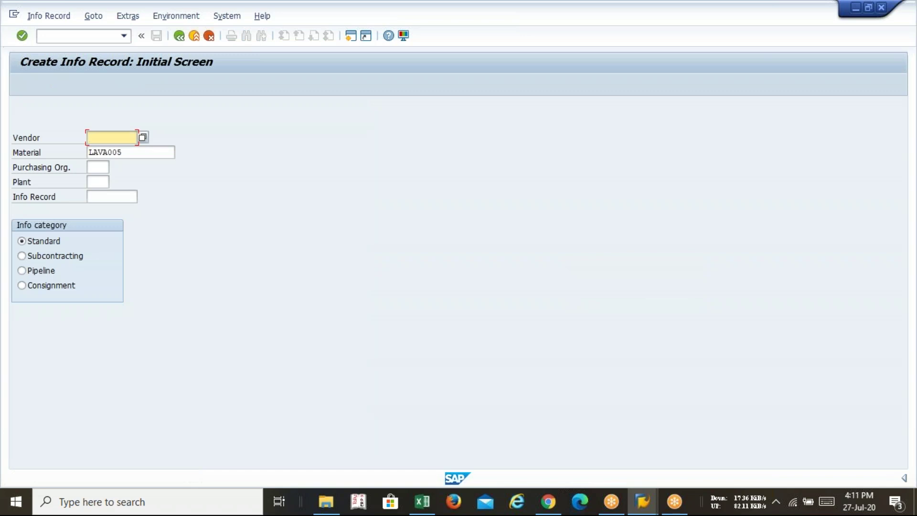
left_click(143, 139)
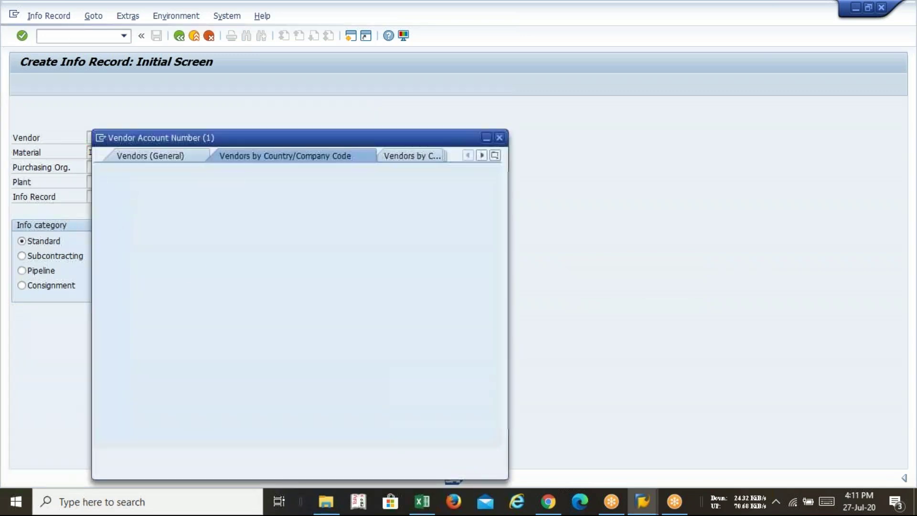
left_click(223, 280)
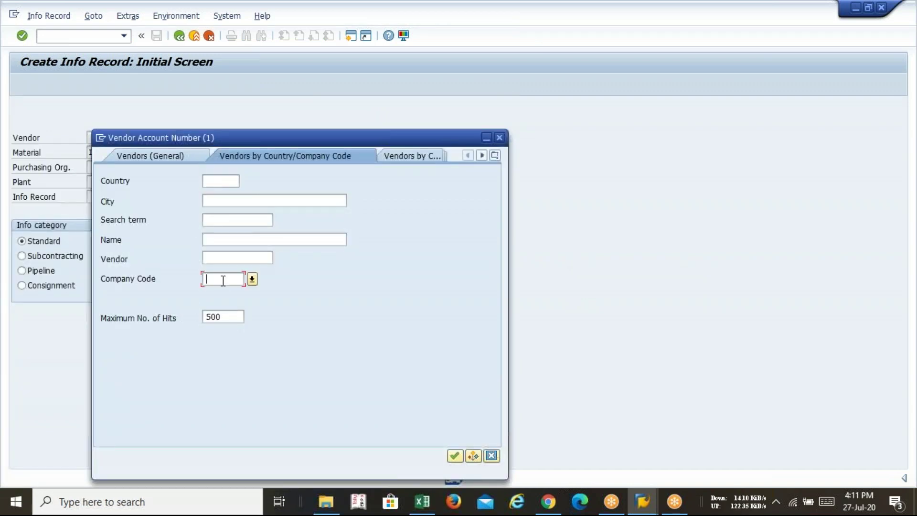
type("lava")
key("Return")
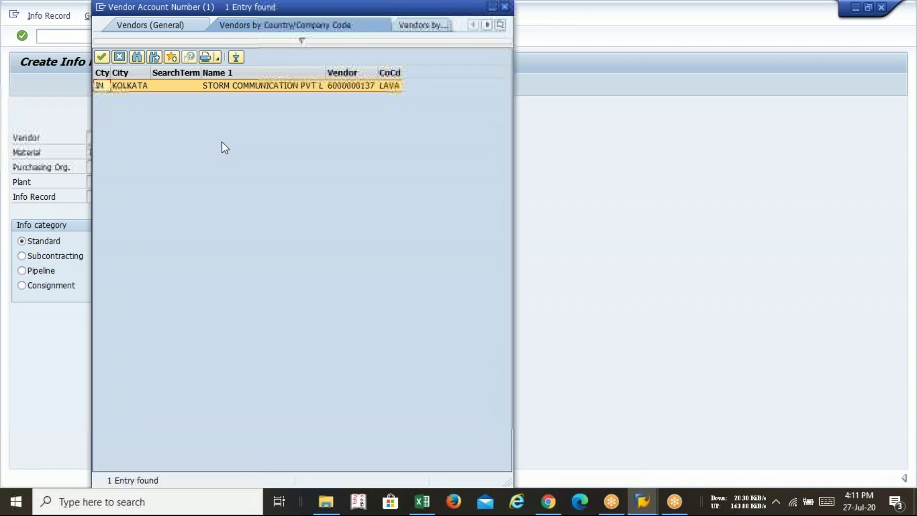
key("Return")
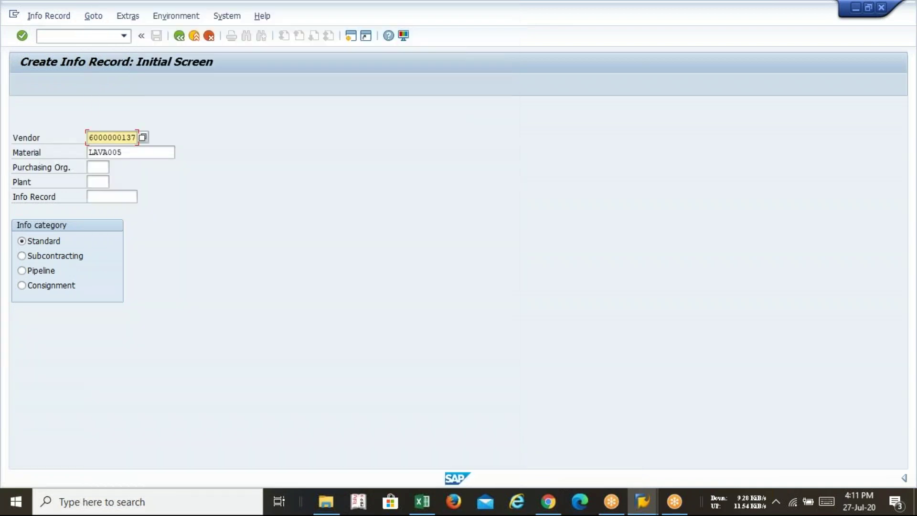
Step: Set the purchasing organization to LAVP and the plant to LAVA, and continue to the info record's general data
key("Tab")
key("Tab")
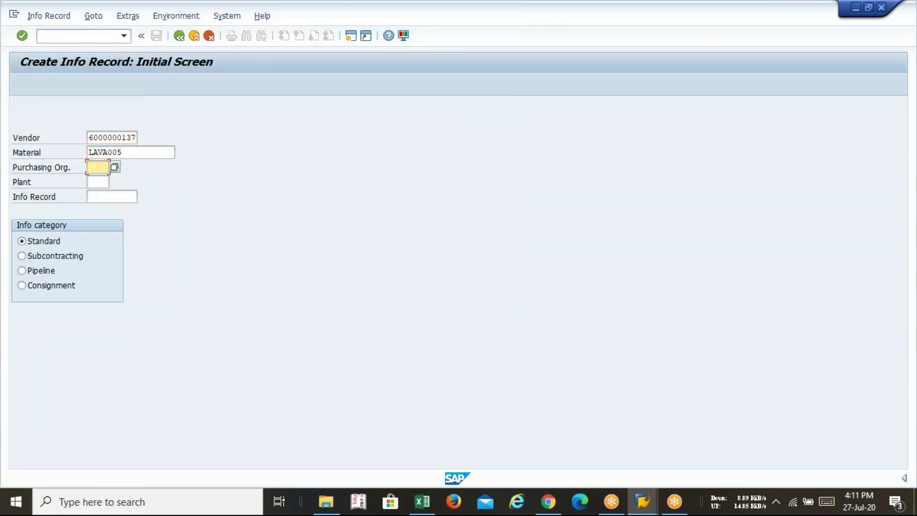
key("Down")
key("Tab")
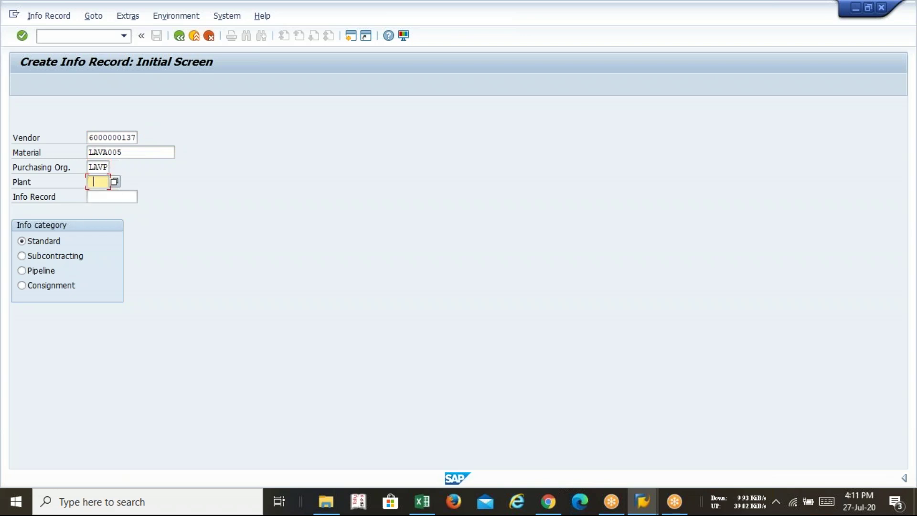
key("Down")
key("Tab")
key("Return")
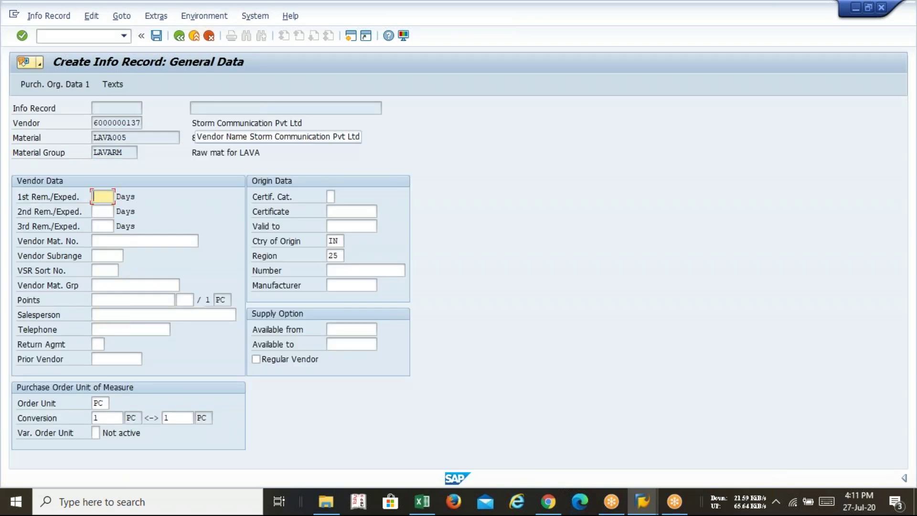
Step: In Purchasing Organization Data 1, set the planned delivery time to 2 days and the standard quantity to 100
left_click(62, 84)
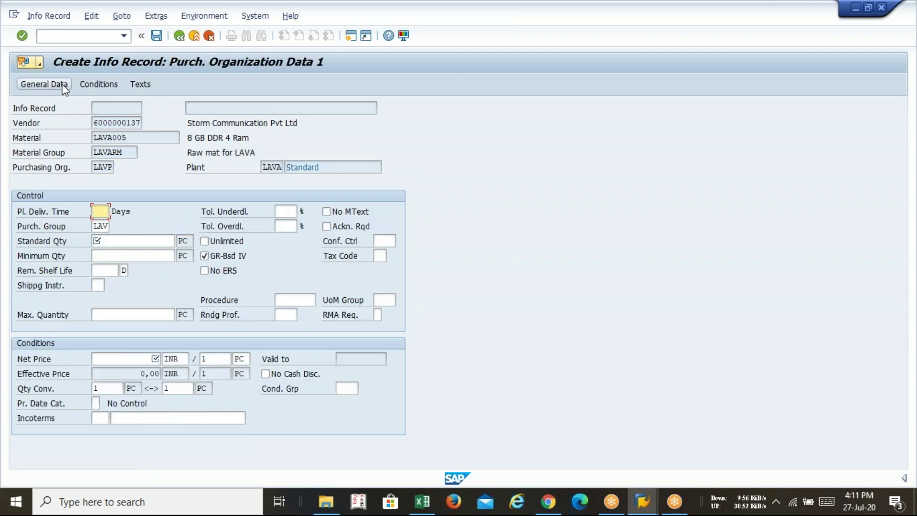
type("2")
key("Tab")
key("Tab")
key("Tab")
key("Tab")
key("Tab")
key("Tab")
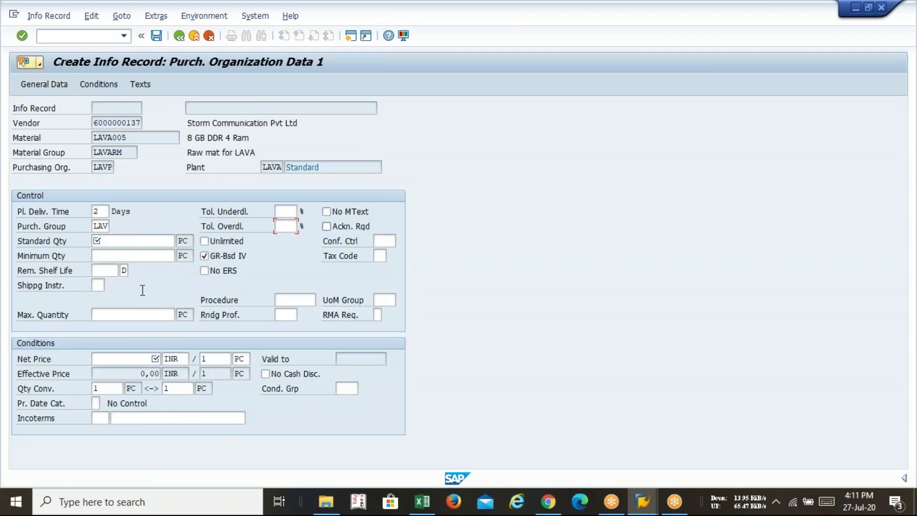
type("100")
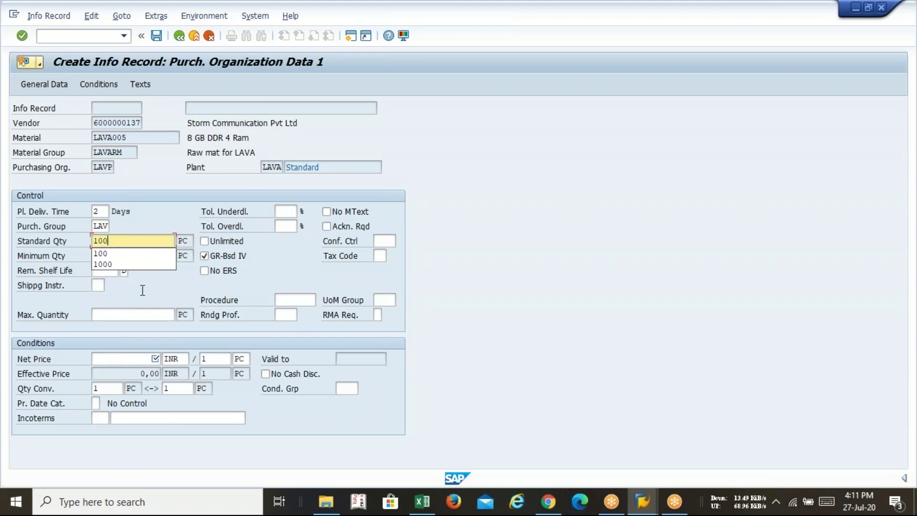
Step: Set the net price to 3550 INR per piece and save the info record
key("Tab")
key("Tab")
key("Tab")
key("Tab")
key("Tab")
key("Tab")
key("Tab")
key("Tab")
key("Tab")
key("Tab")
key("Tab")
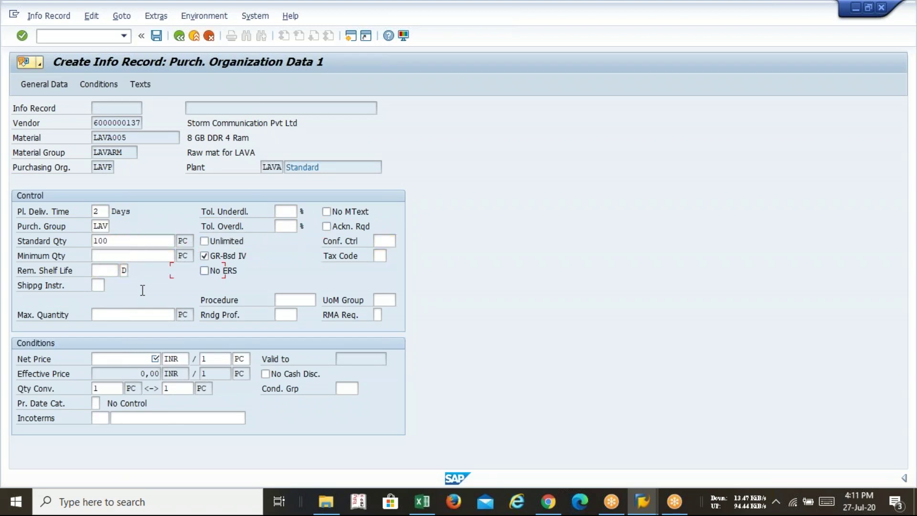
key("Tab")
key("Tab")
key("Tab")
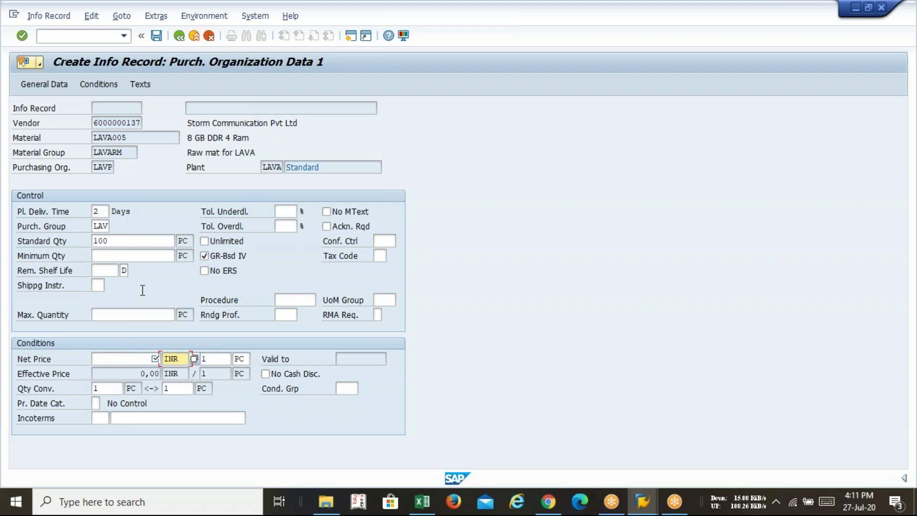
key("shift+Tab")
type("3")
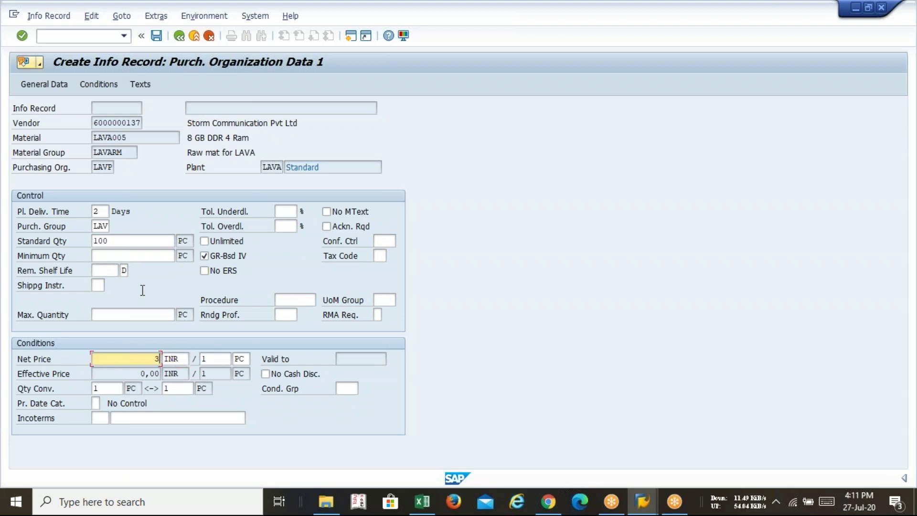
type("550")
key("Return")
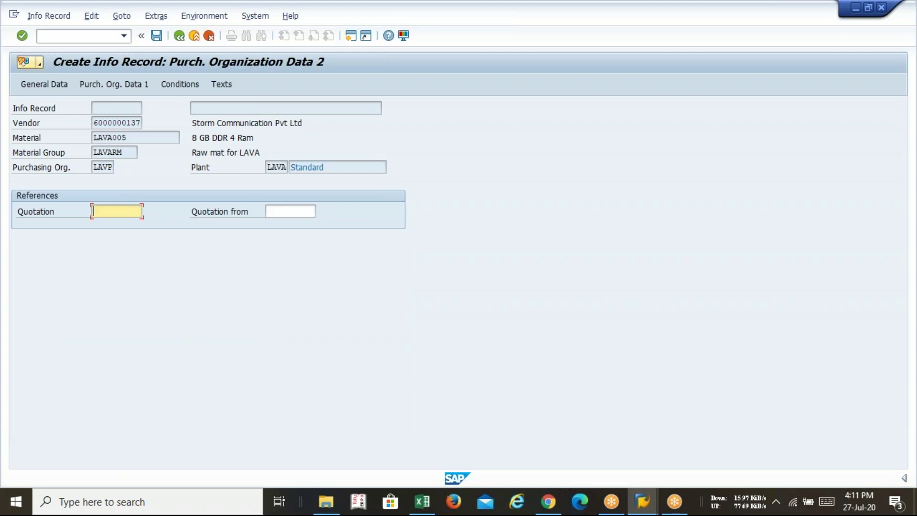
left_click(156, 36)
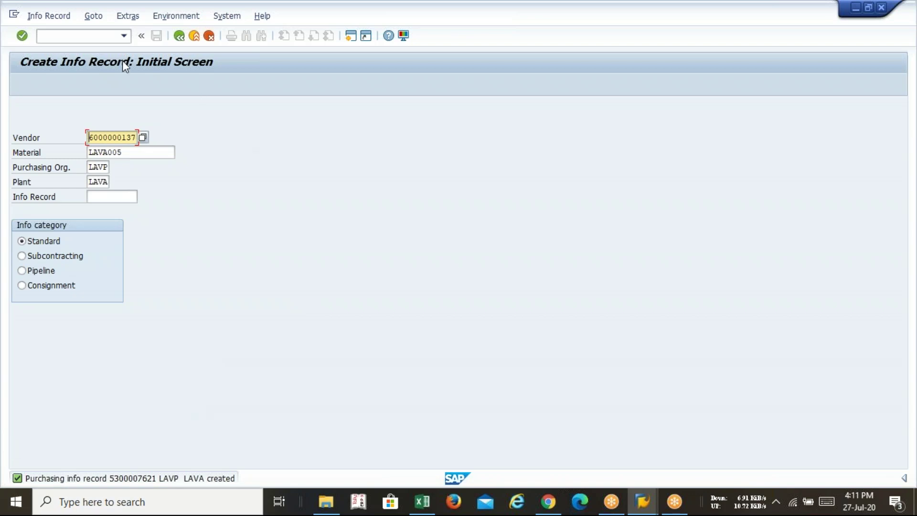
Step: Open the source list for material LAVA005 in plant LAVA with transaction ME01
left_click(78, 36)
type("/M")
key("BackSpace")
type("NME01")
key("Return")
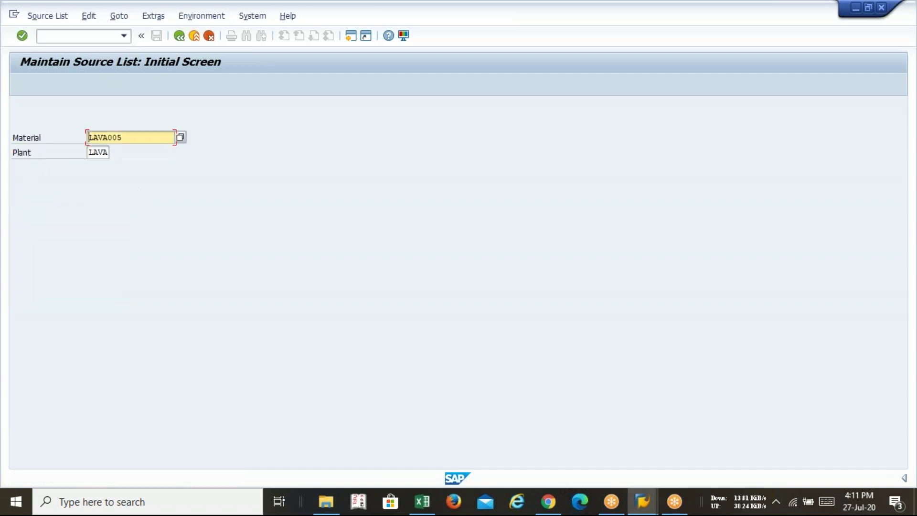
key("Return")
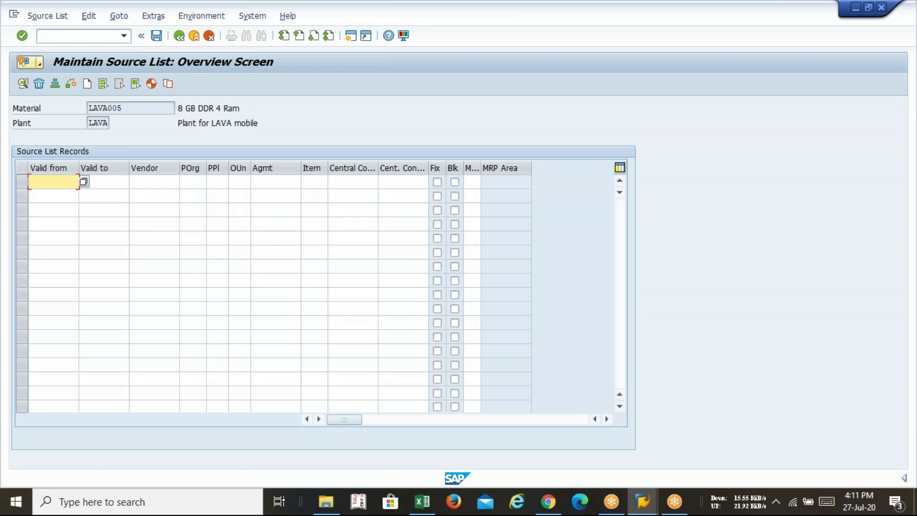
Step: Set the first source list record's validity from 01.07.2020 to 31.07.2020
key("space")
key("Down")
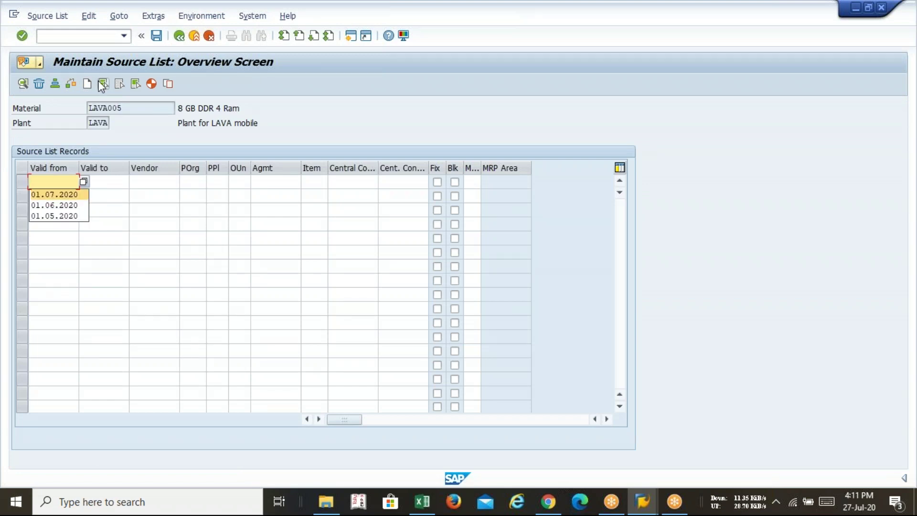
key("Tab")
key("Down")
key("Down")
key("Tab")
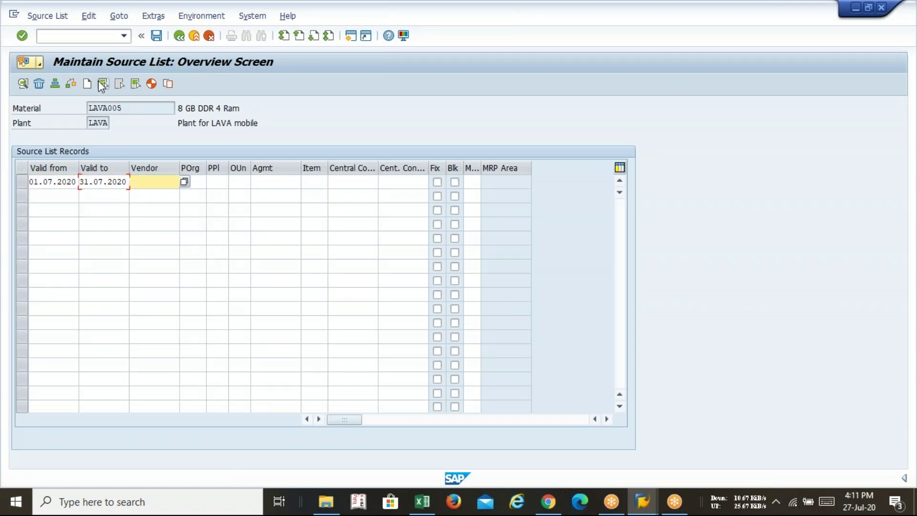
Step: Enter the vendor and purchasing organization in the first source list record and save the source list
key("Down")
key("Down")
key("Tab")
key("Down")
key("Down")
key("Return")
key("Tab")
key("Return")
left_click(156, 36)
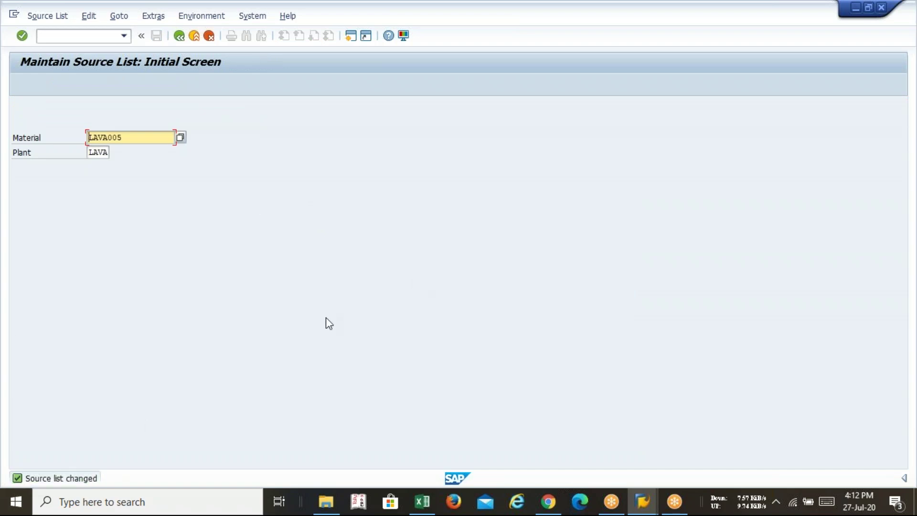
Step: Leave source list maintenance and return to SAP Easy Access
left_click(81, 35)
type("/n")
key("Return")
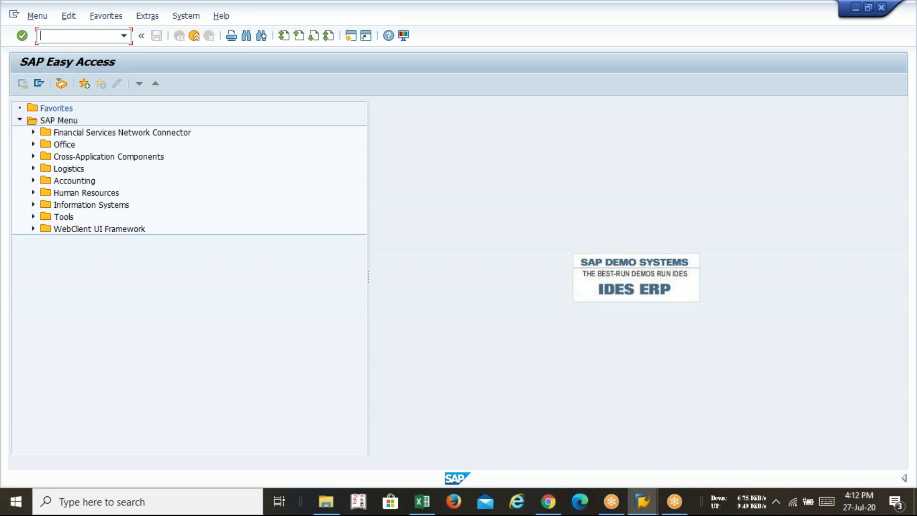
Step: Try to open transaction OBY6 again, declining the display of the locked data
type("OBY6")
key("Return")
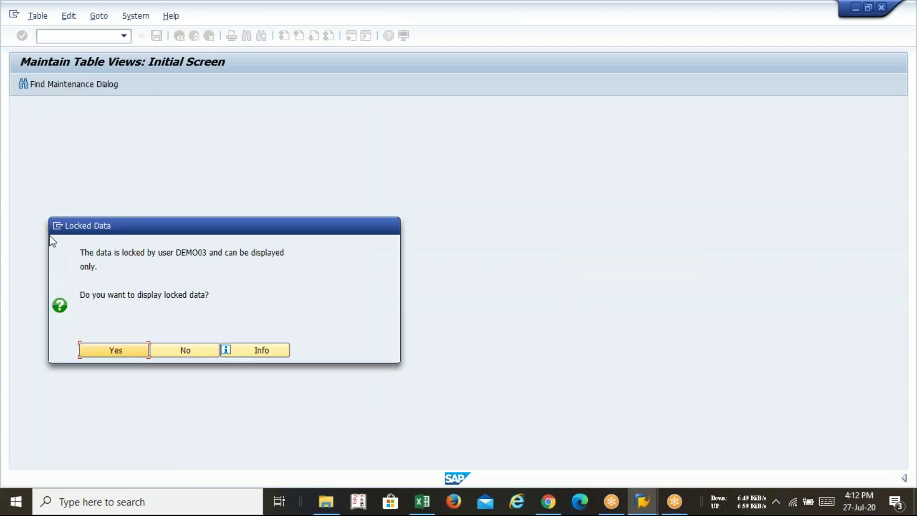
left_click_drag(186, 229, 266, 178)
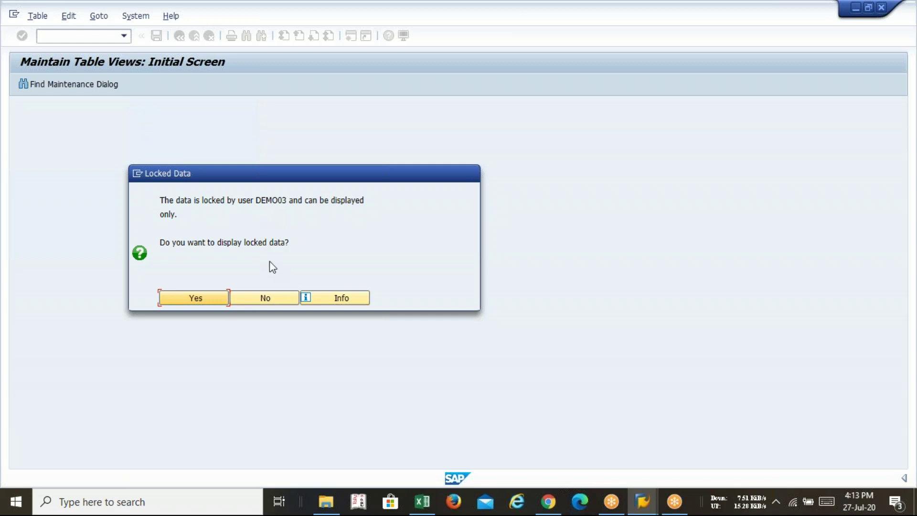
left_click(266, 297)
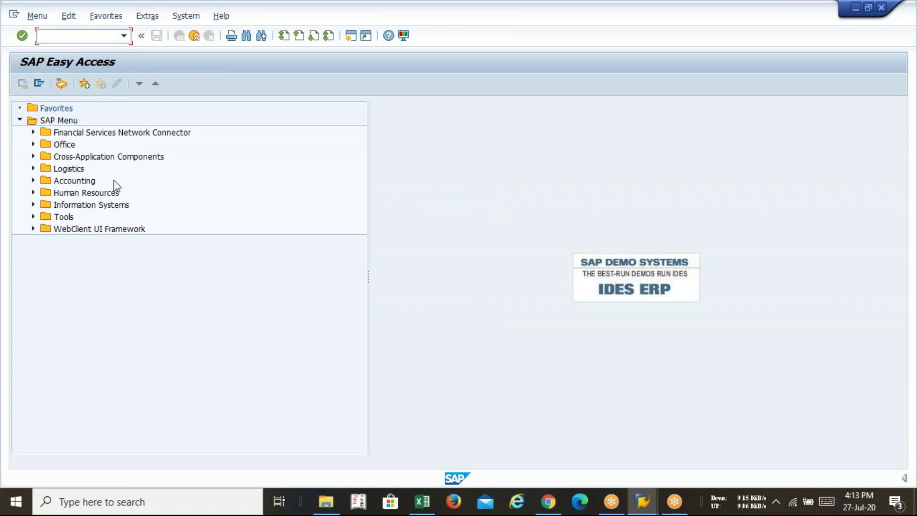
Step: Open transaction ME51N to create a purchase requisition
type("ME221")
key("BackSpace")
key("BackSpace")
key("BackSpace")
type("51")
key("Return")
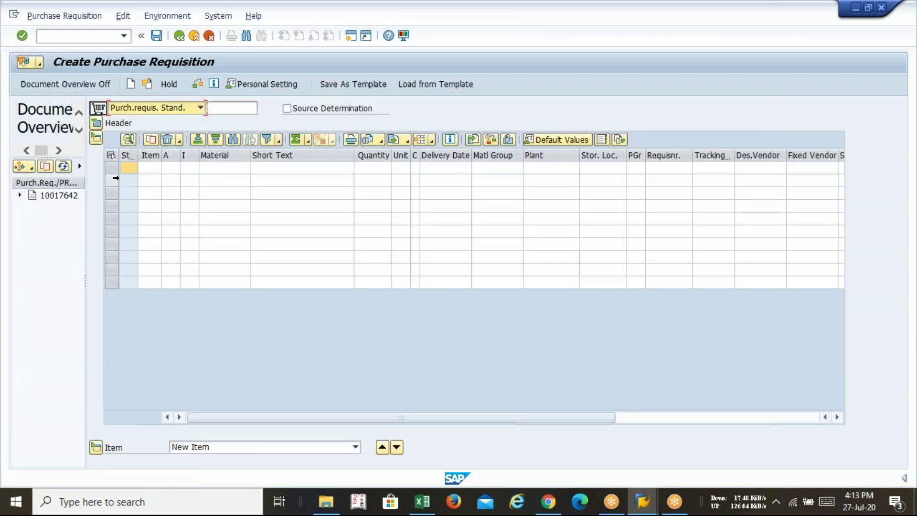
Step: Enter material LAVA005 with a quantity of 200 PC in the first requisition item
left_click(217, 167)
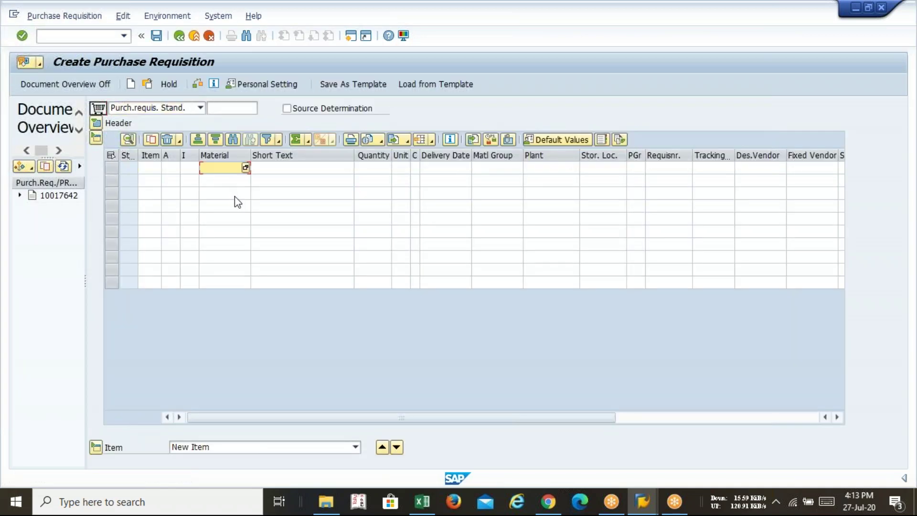
type("LAVA00")
key("Tab")
key("Tab")
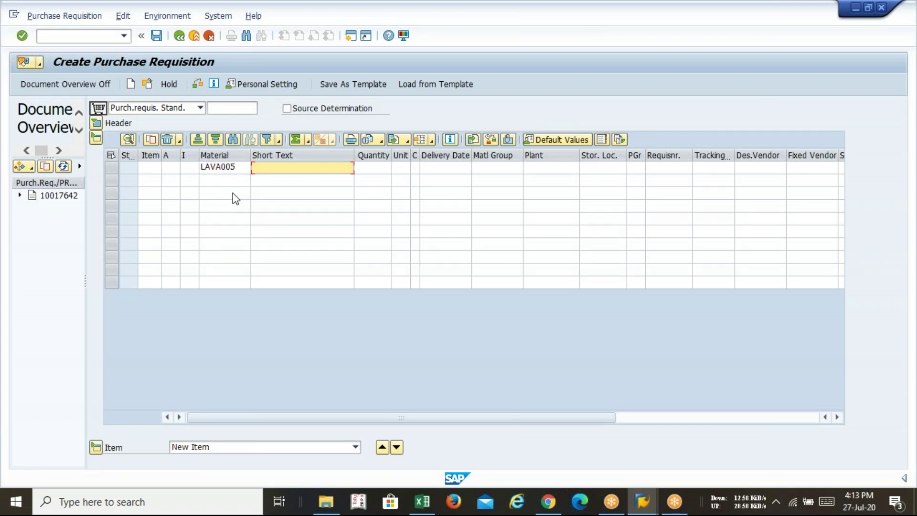
type("200")
key("Tab")
type("P")
type("C")
key("Tab")
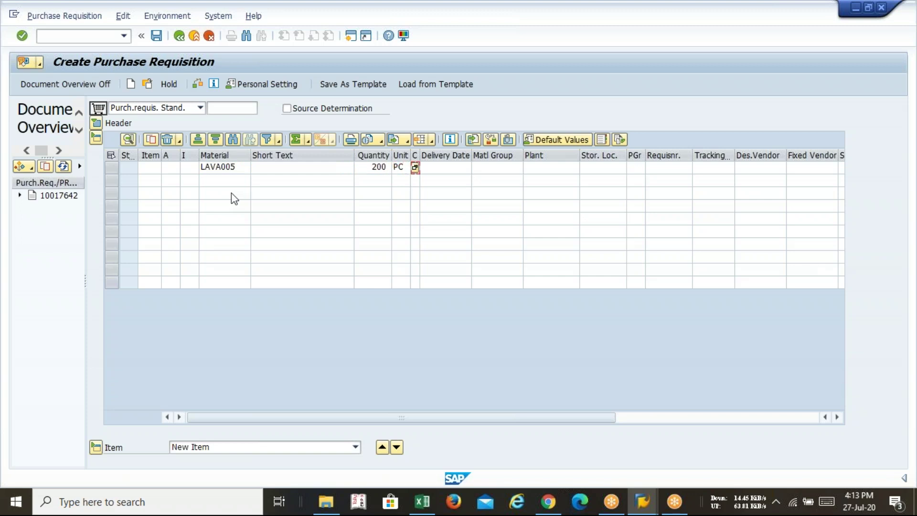
Step: Assign material group LAVARM, plant LAVA, storage location SLCV and purchasing group LAV to the requisition item
key("Tab")
key("Tab")
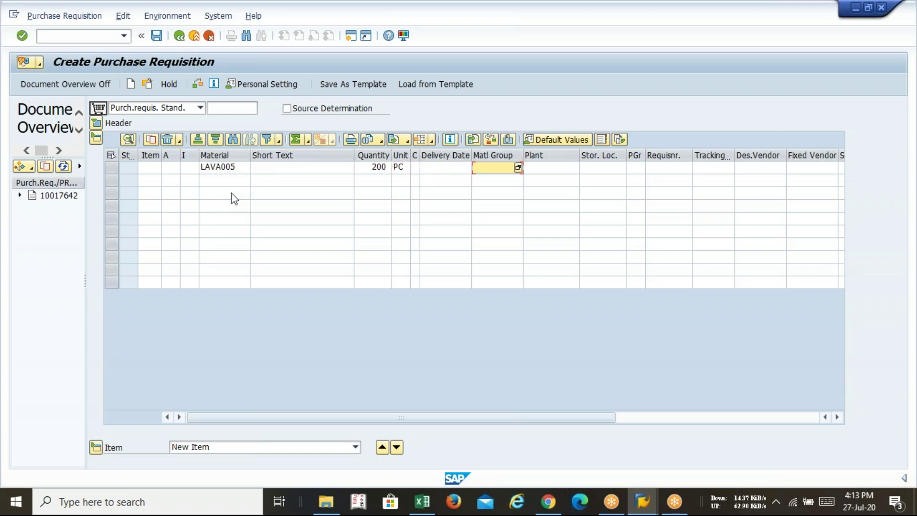
key("alt+Tab")
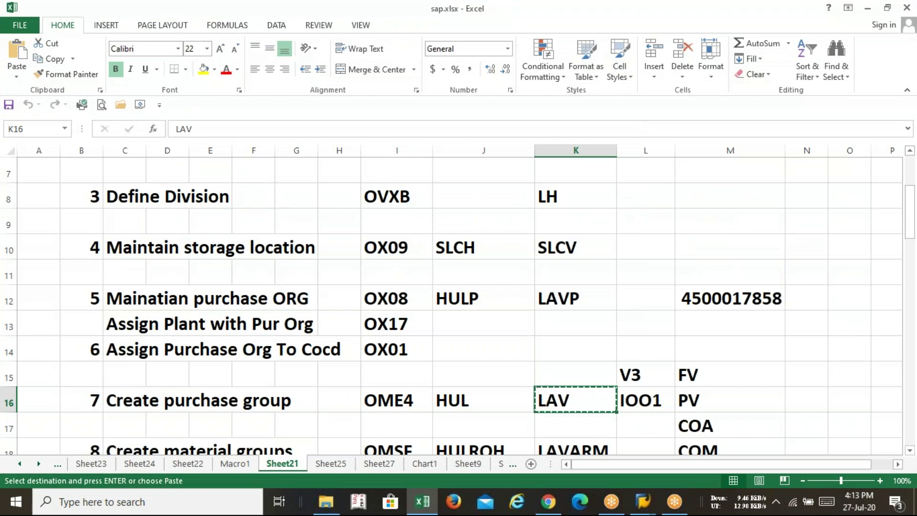
key("alt+Tab")
type("LAVARM")
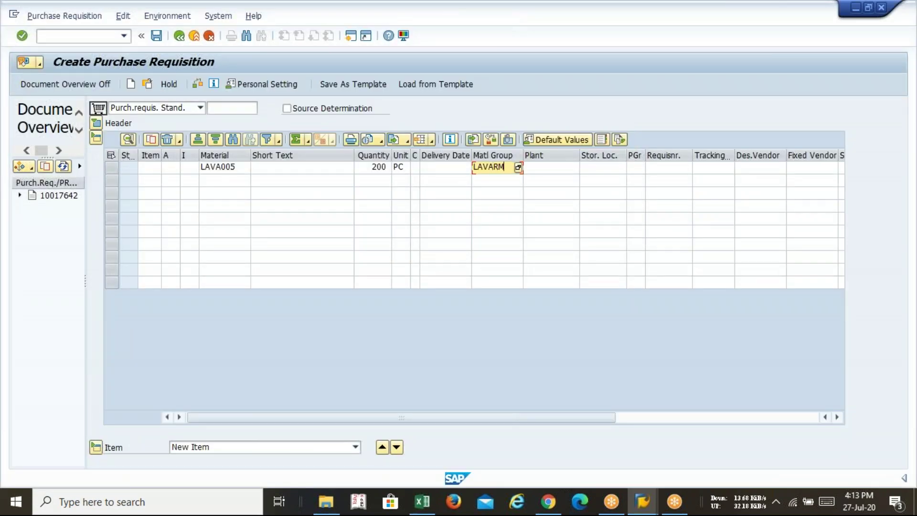
key("Tab")
type("LAVA")
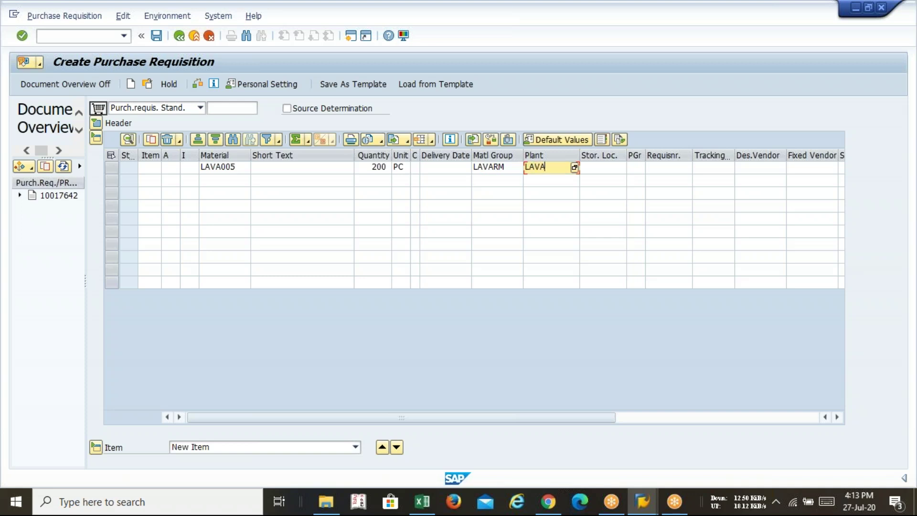
key("Tab")
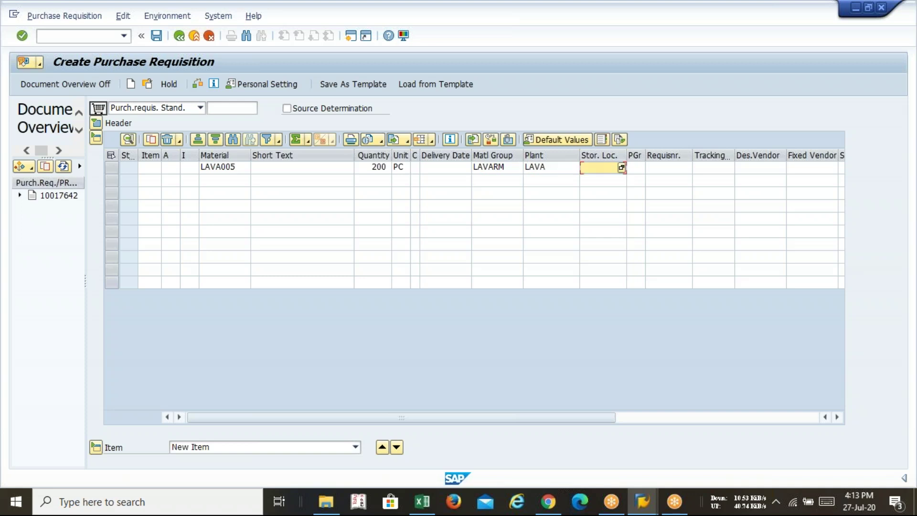
type("SLCV")
key("Tab")
type("AV")
key("Return")
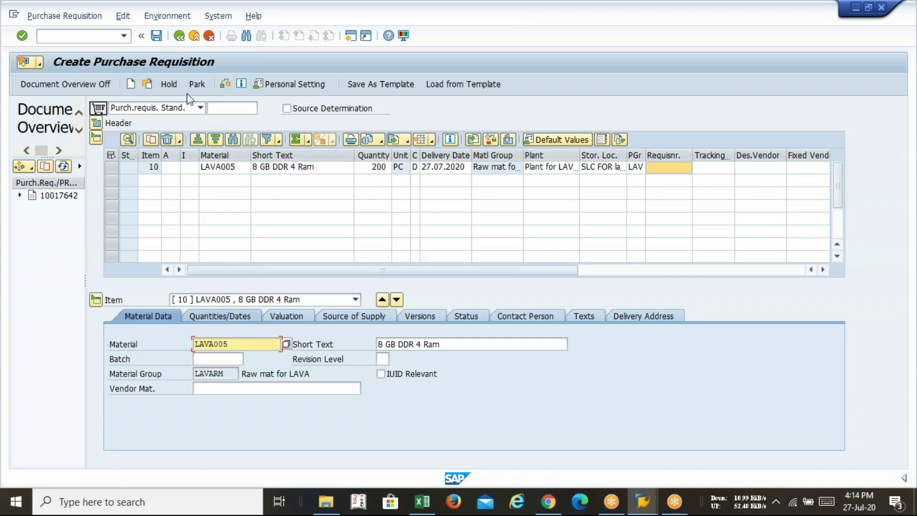
Step: Check and save the purchase requisition, returning to SAP Easy Access
left_click(226, 85)
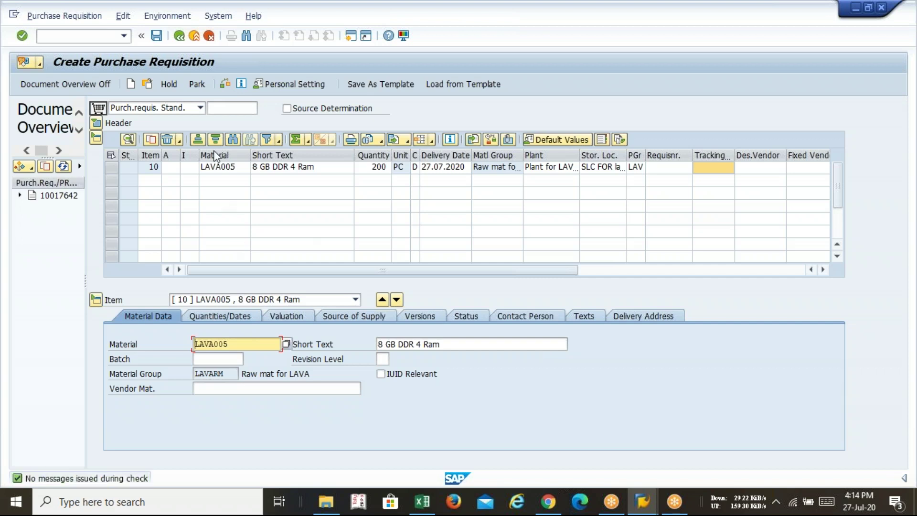
left_click(157, 36)
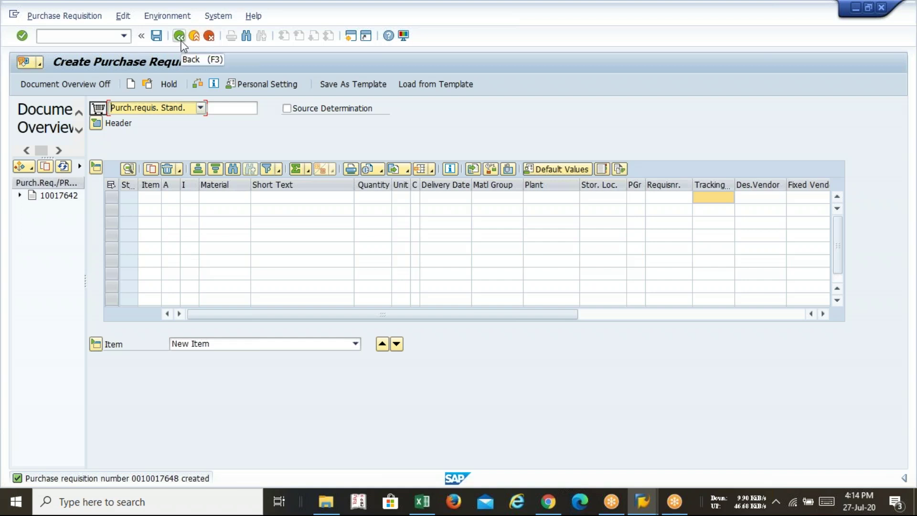
left_click(179, 38)
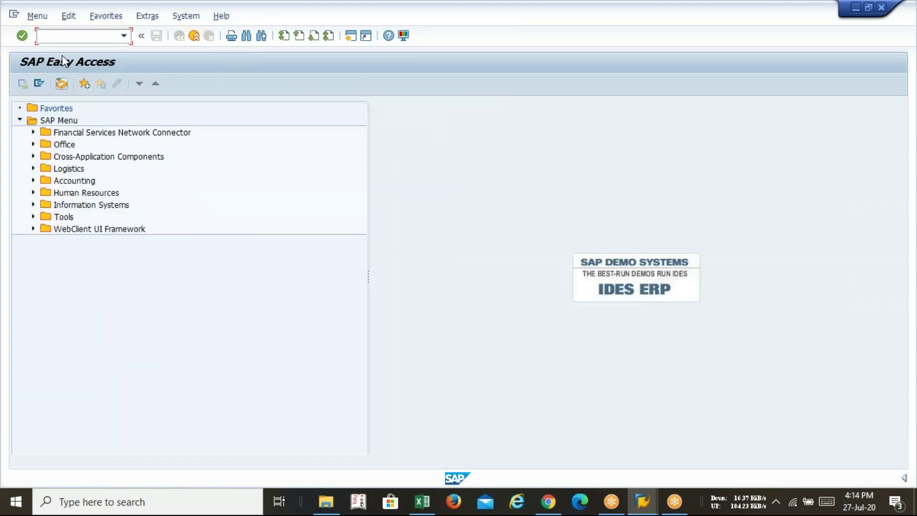
Step: Open transaction ME21N and adopt the newly created LAVA005 requisition into the standard purchase order
type("ME21N")
key("Return")
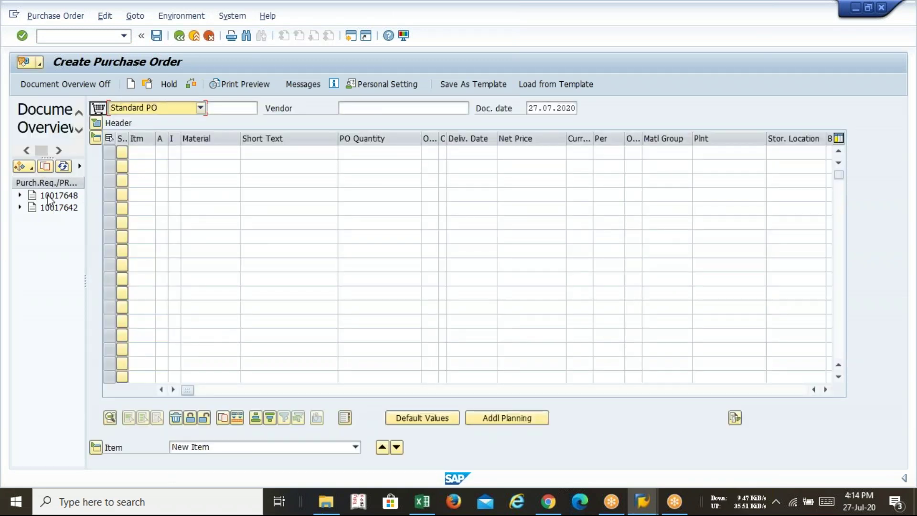
left_click(48, 196)
left_click_drag(48, 196, 98, 109)
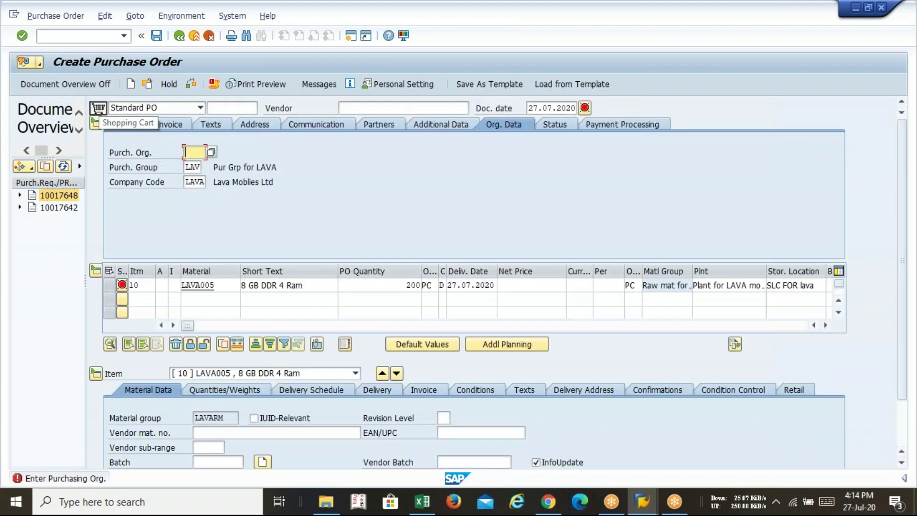
Step: Set the purchasing organization to LAVP and choose the order's vendor by searching vendors of company code LAVA
type("LAVP")
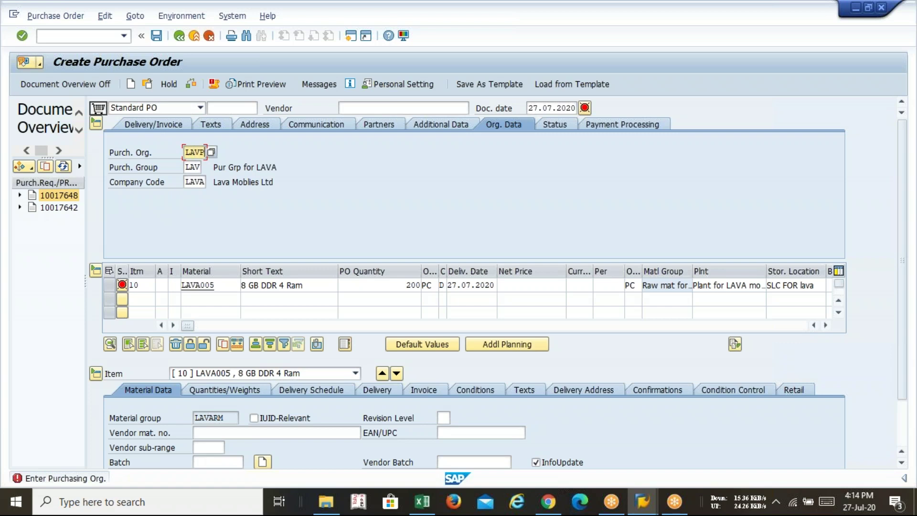
left_click(363, 106)
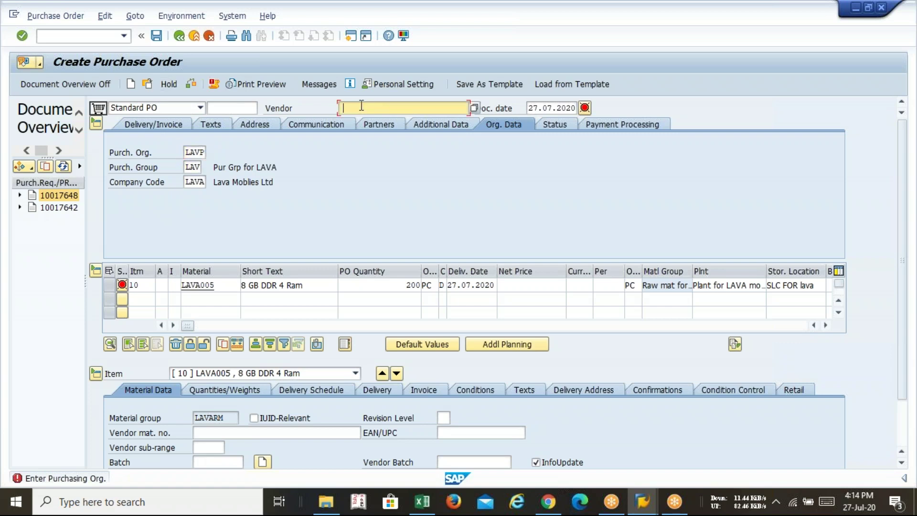
left_click(361, 106)
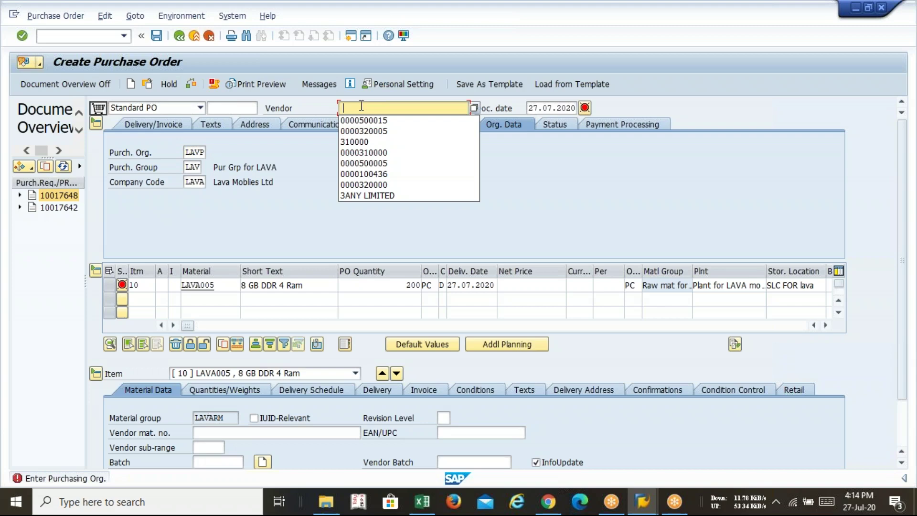
left_click(475, 108)
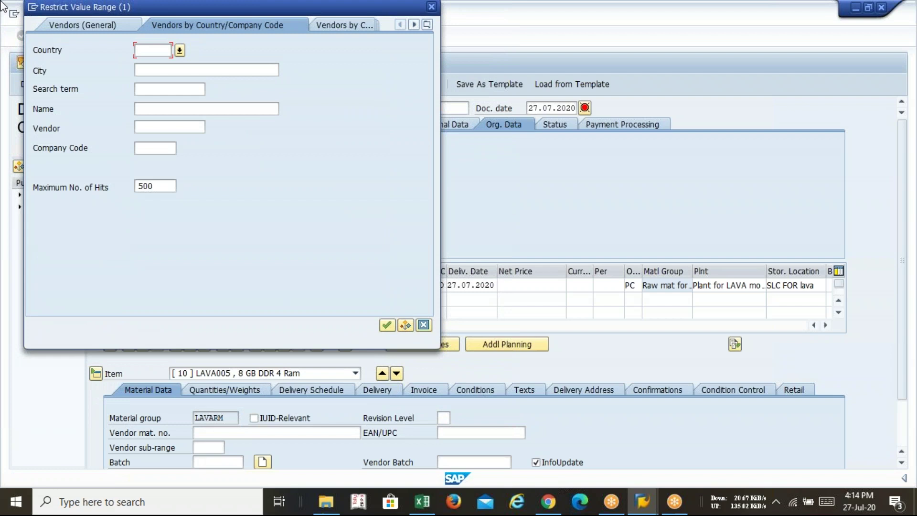
left_click(145, 149)
type("LAVA")
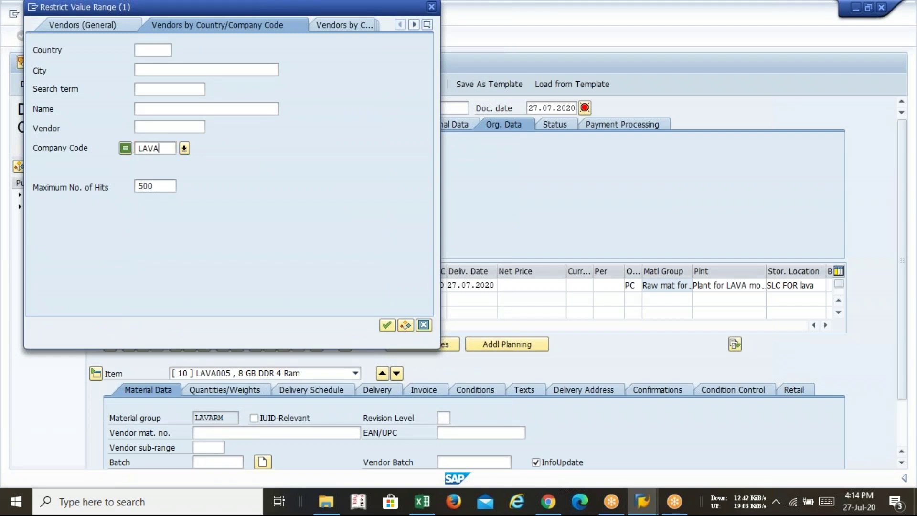
key("Return")
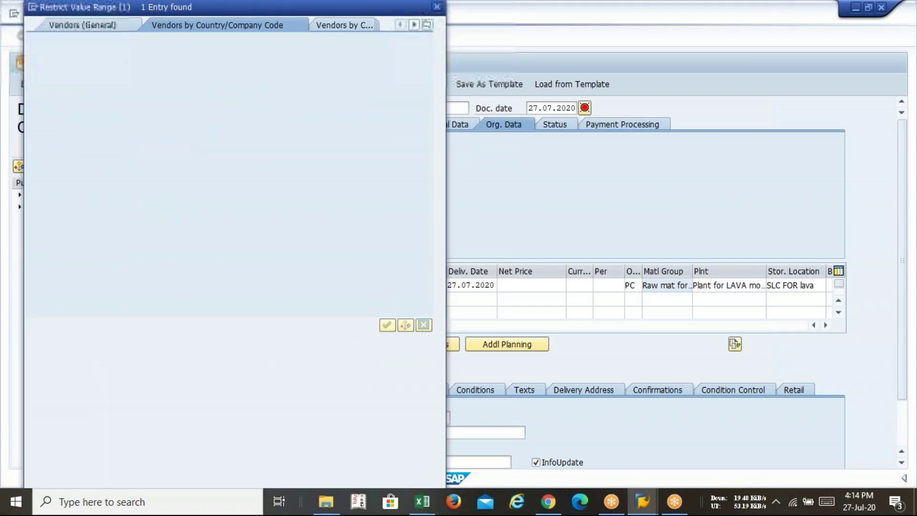
key("Return")
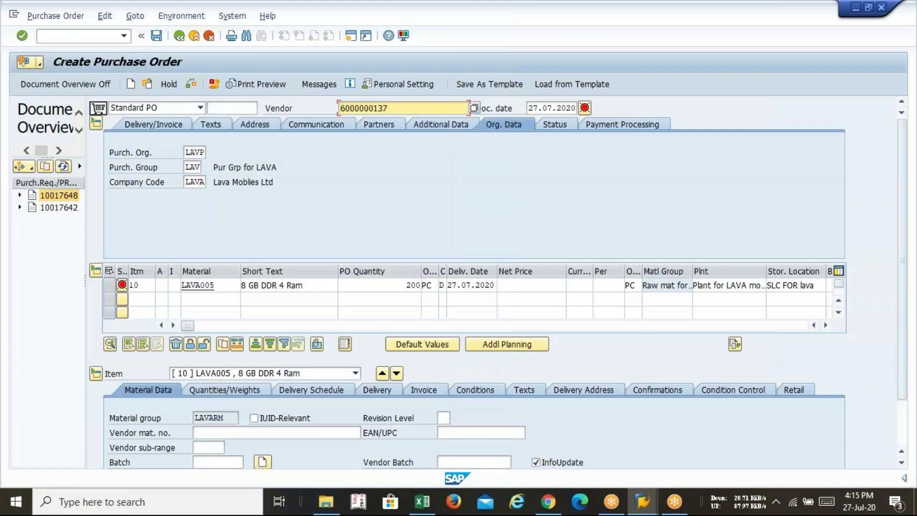
key("Return")
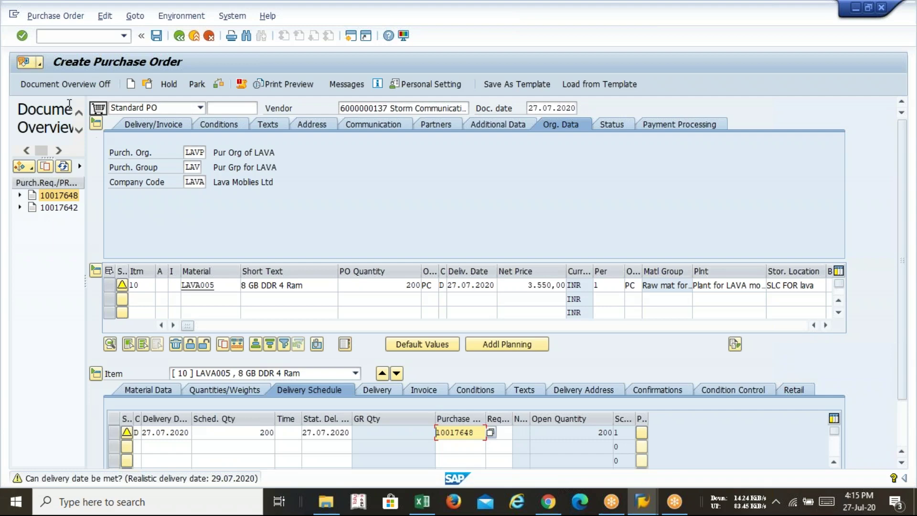
Step: Check the purchase order, accept the messages and save the document
left_click(218, 85)
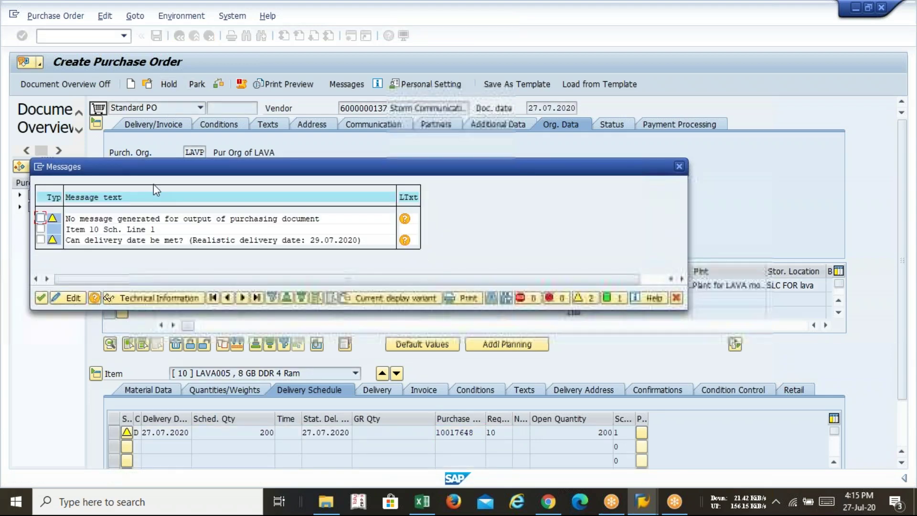
left_click_drag(168, 176, 174, 109)
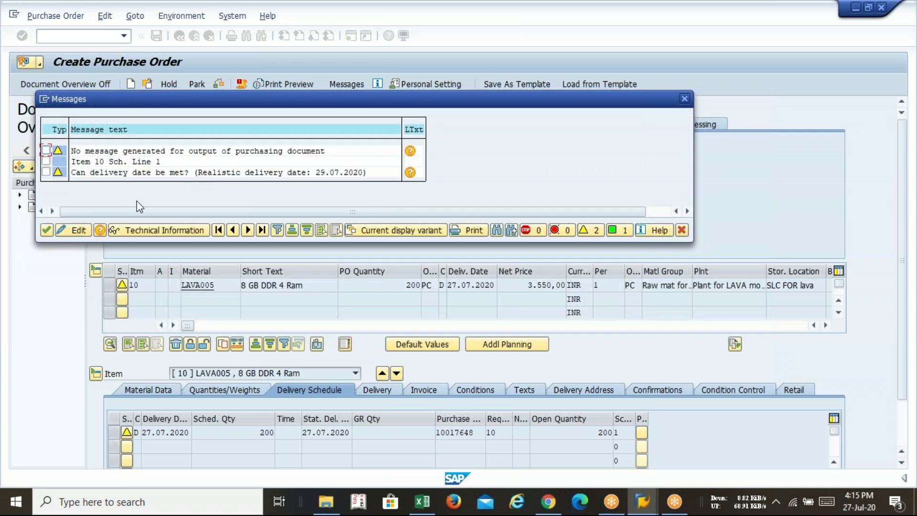
left_click(48, 230)
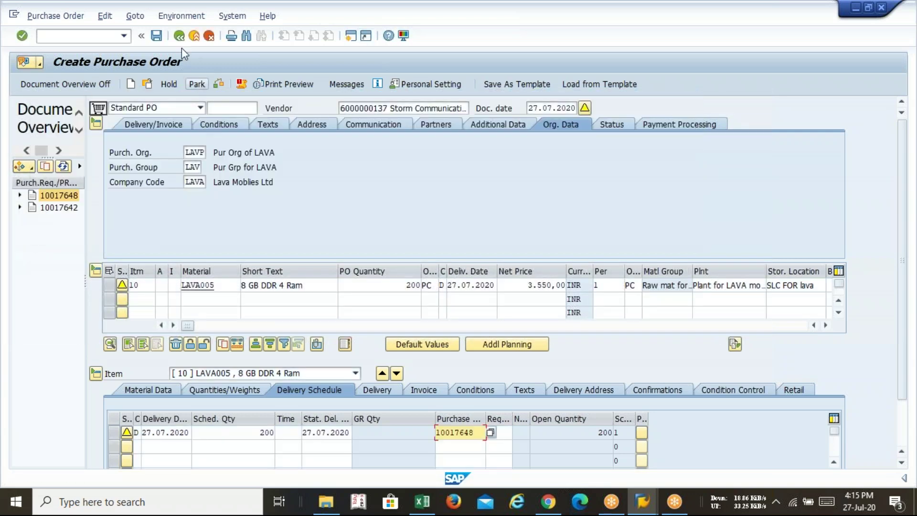
left_click(157, 37)
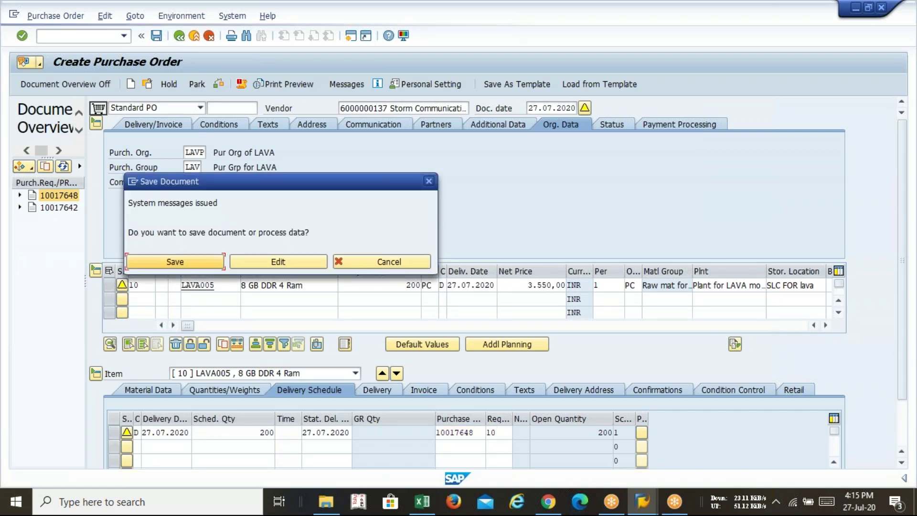
left_click(185, 261)
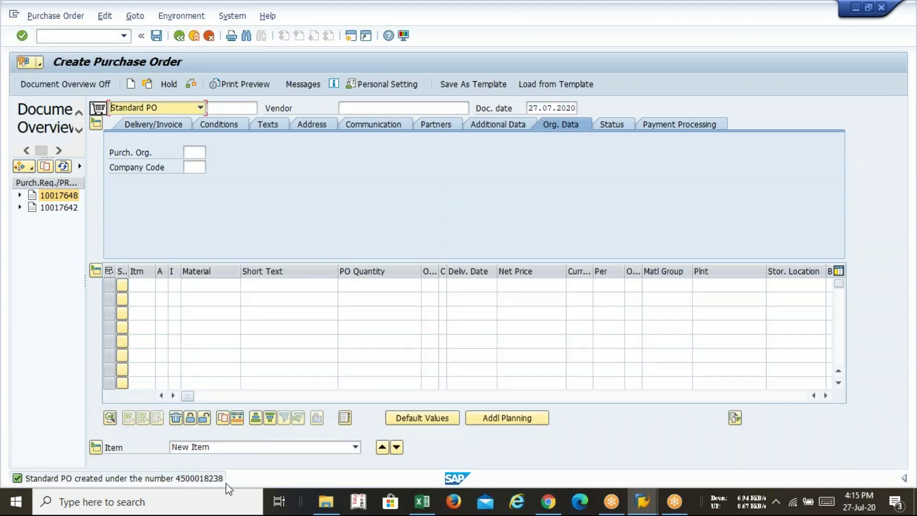
Step: Leave purchase order creation and open transaction MIGO for a goods receipt
left_click(72, 36)
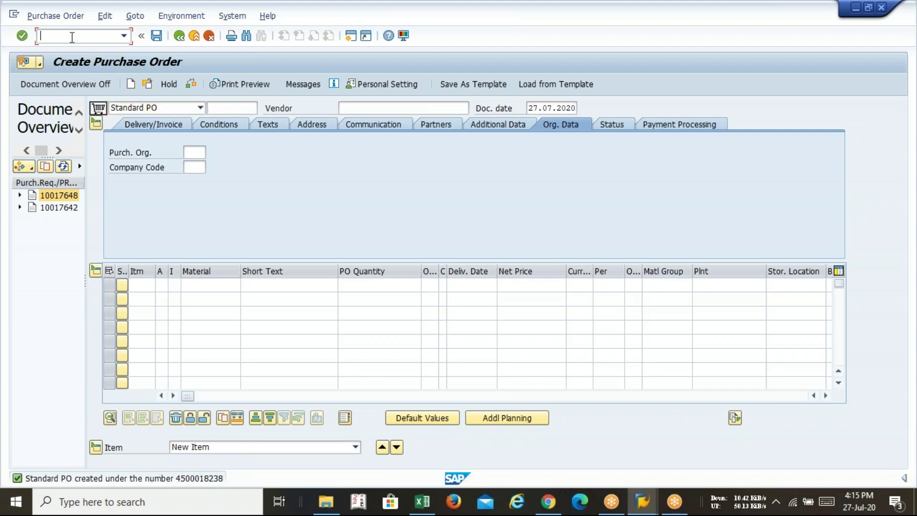
key("Return")
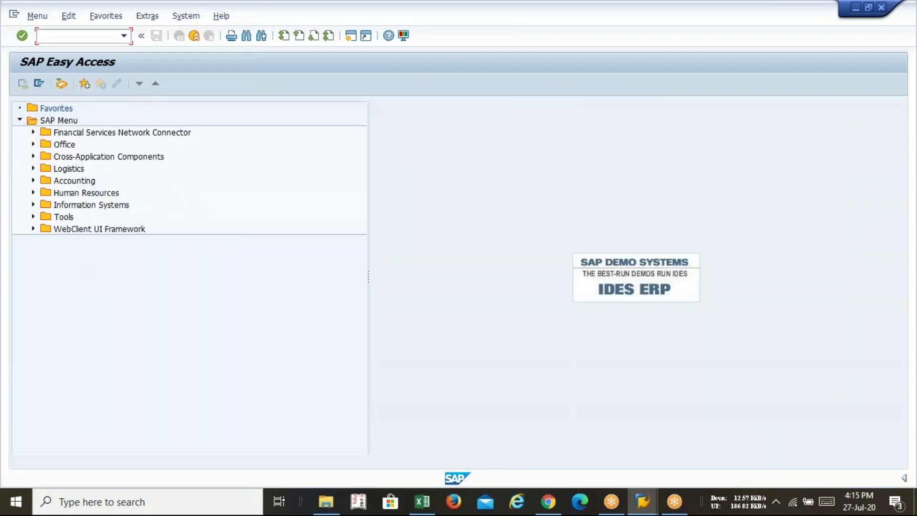
type("MIGO")
key("Return")
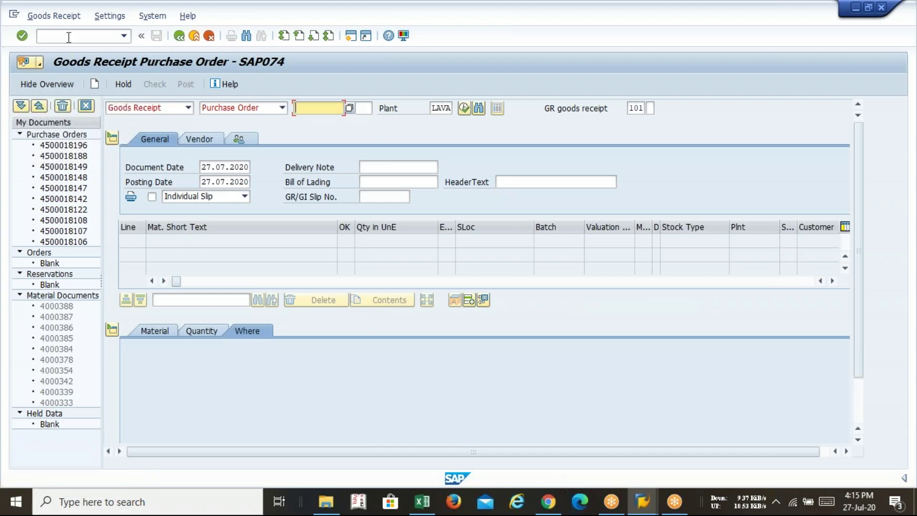
Step: Load the newly created purchase order into the goods receipt by its order number
type("4")
key("Down")
key("Return")
key("BackSpace")
key("BackSpace")
key("BackSpace")
type("23")
key("Return")
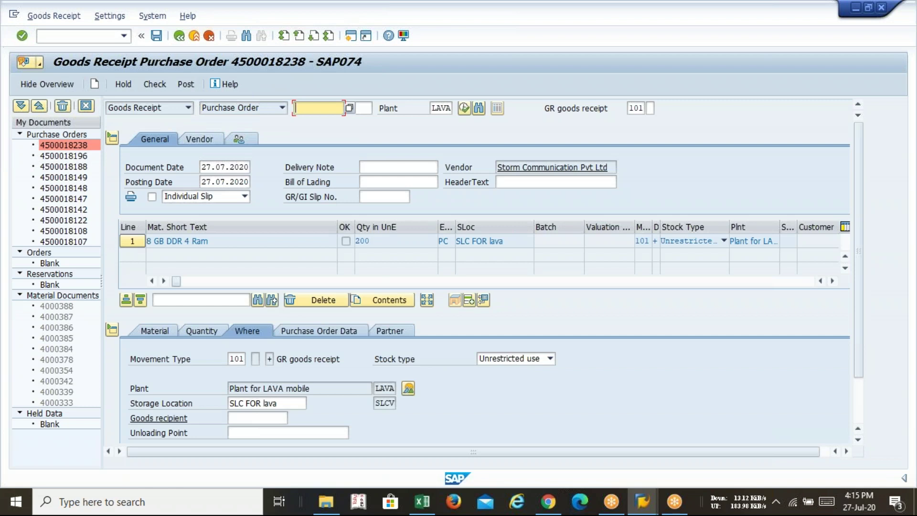
Step: Mark the receipt item as OK with goods recipient kolkata and check the goods receipt
scroll(274, 369, "down", 2)
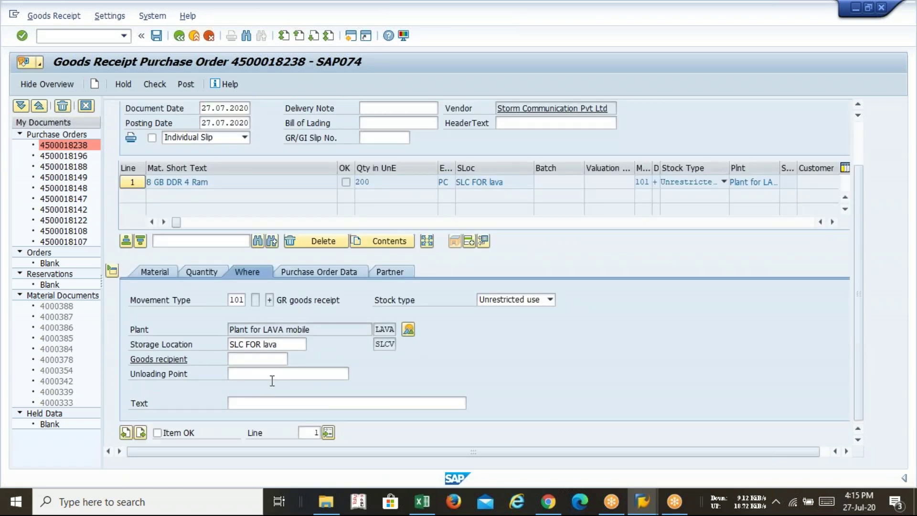
left_click(158, 433)
left_click(282, 358)
type("K")
key("Down")
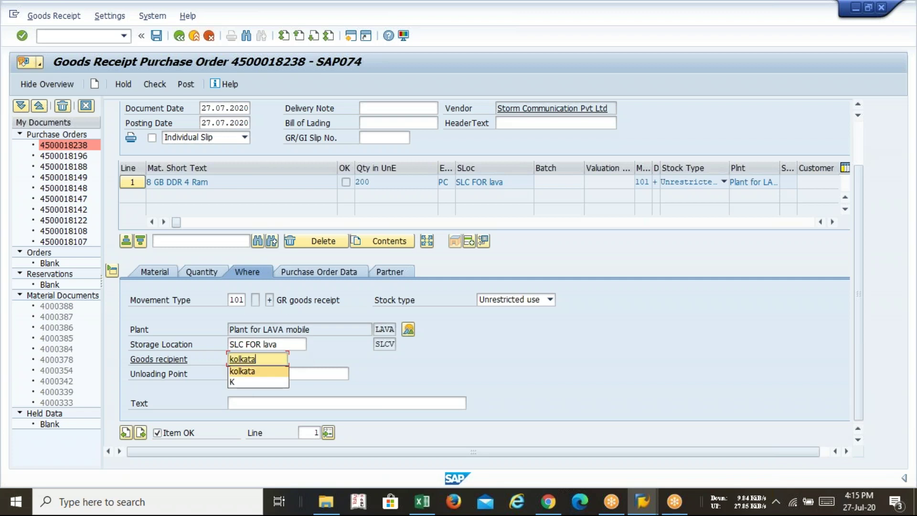
key("Return")
left_click(281, 360)
left_click(160, 84)
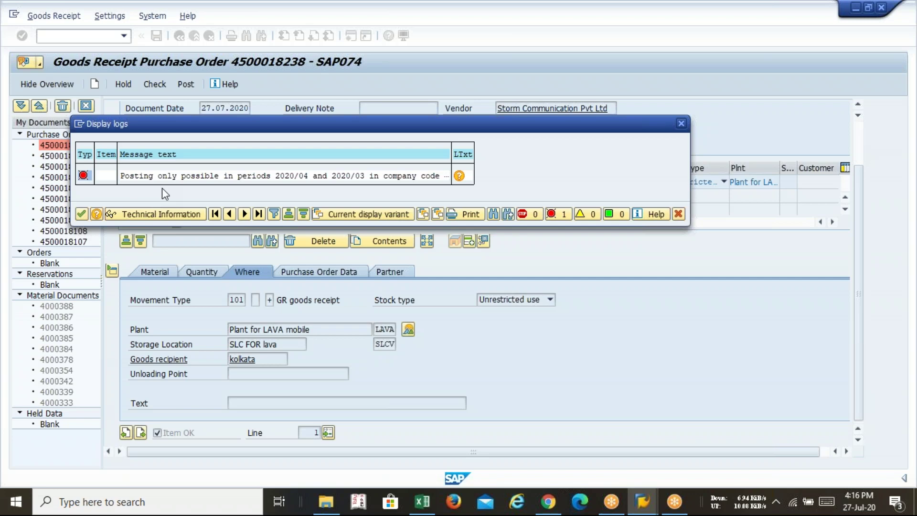
Step: Close the message log, leave the goods receipt and open transaction OBY6 for company code global data
left_click_drag(313, 119, 255, 86)
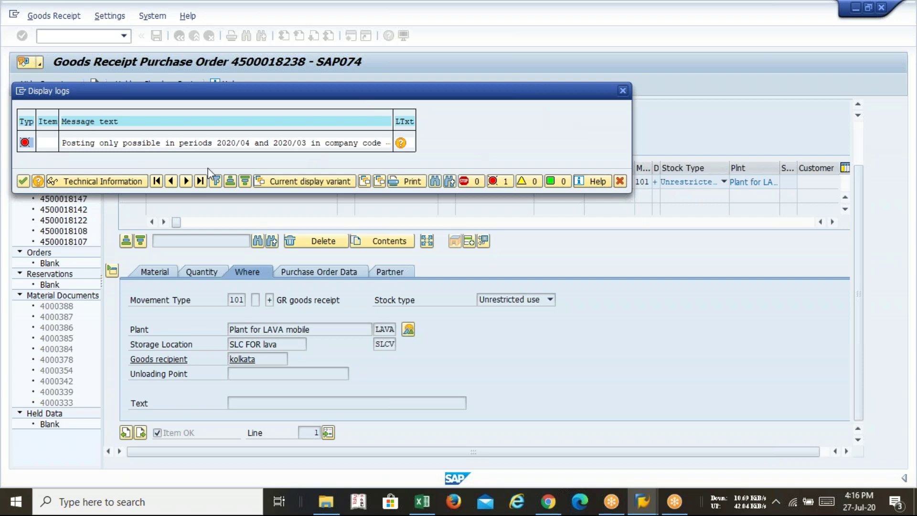
left_click(623, 90)
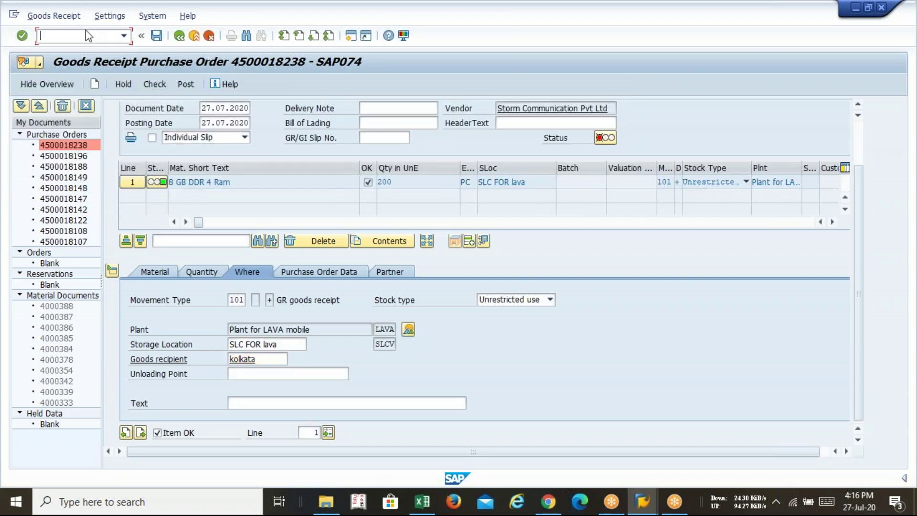
type("/N")
key("Return")
type("OBY6")
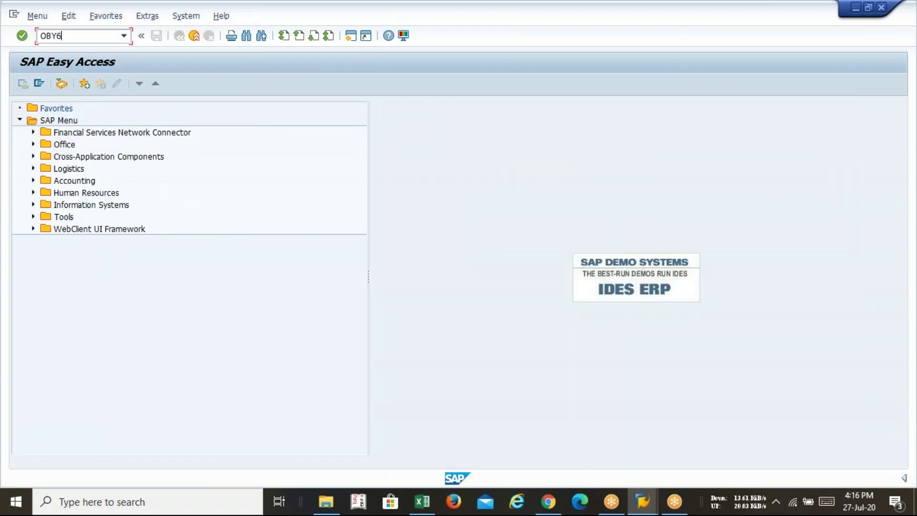
key("Return")
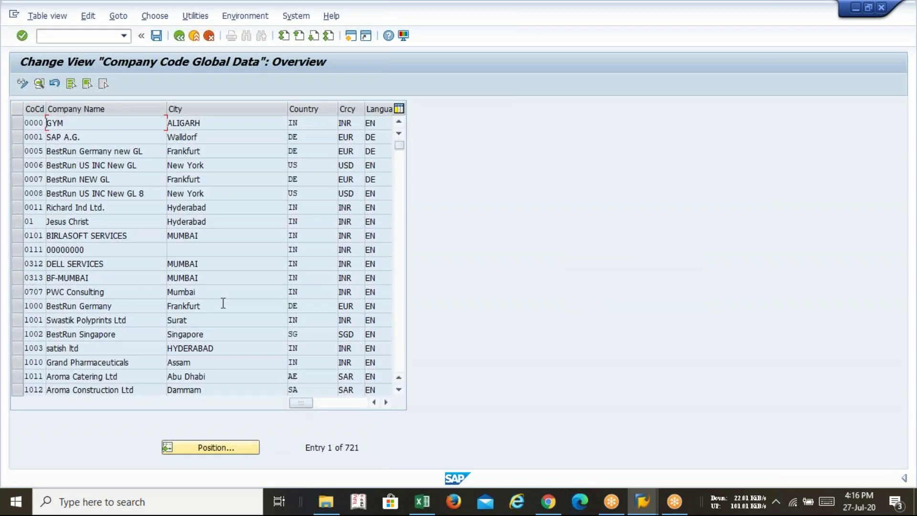
Step: Find company code LAVA in the global data overview and open its details
left_click(202, 445)
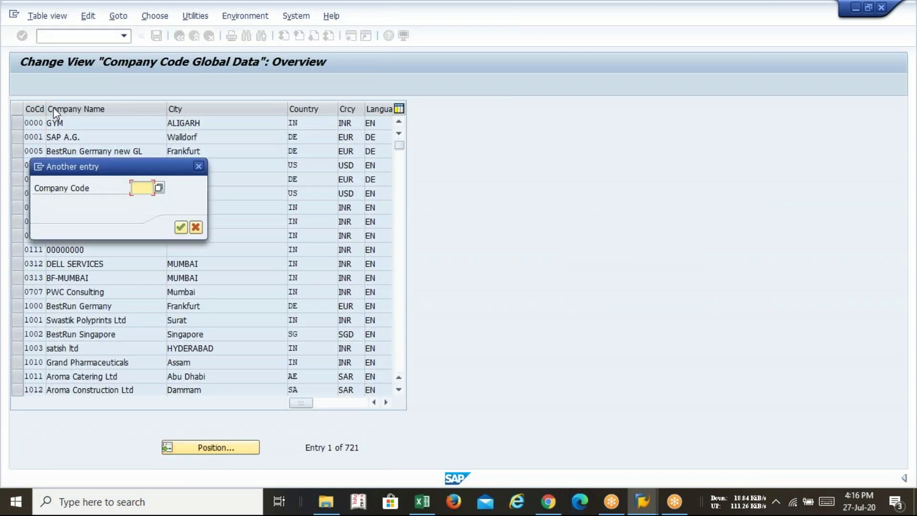
left_click_drag(131, 162, 498, 177)
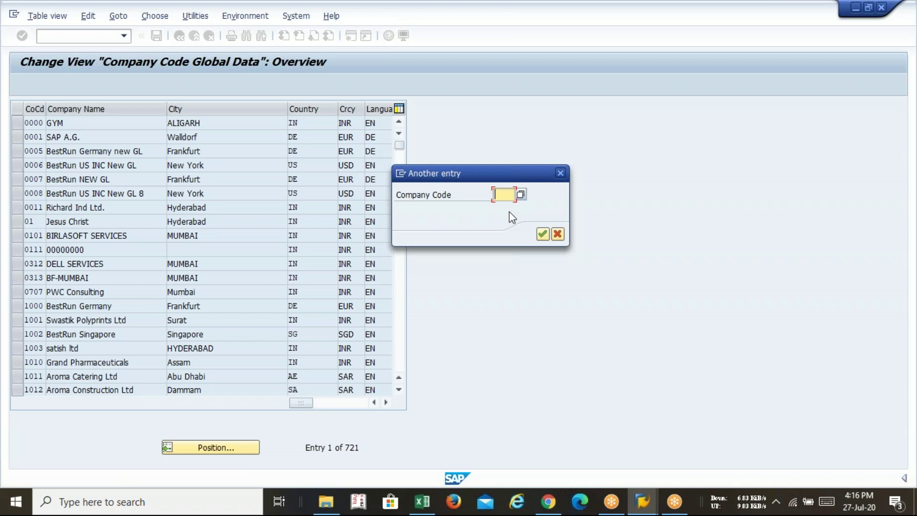
type("LAVA")
key("Return")
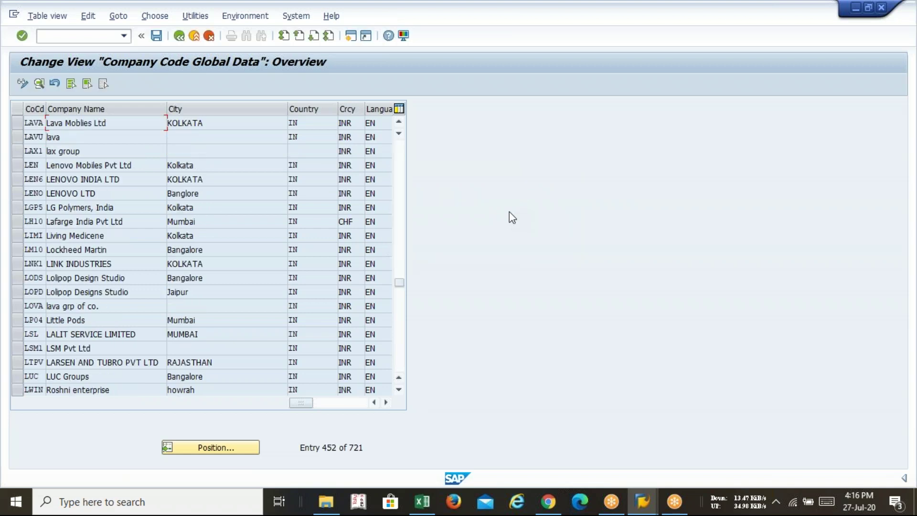
double_click(256, 123)
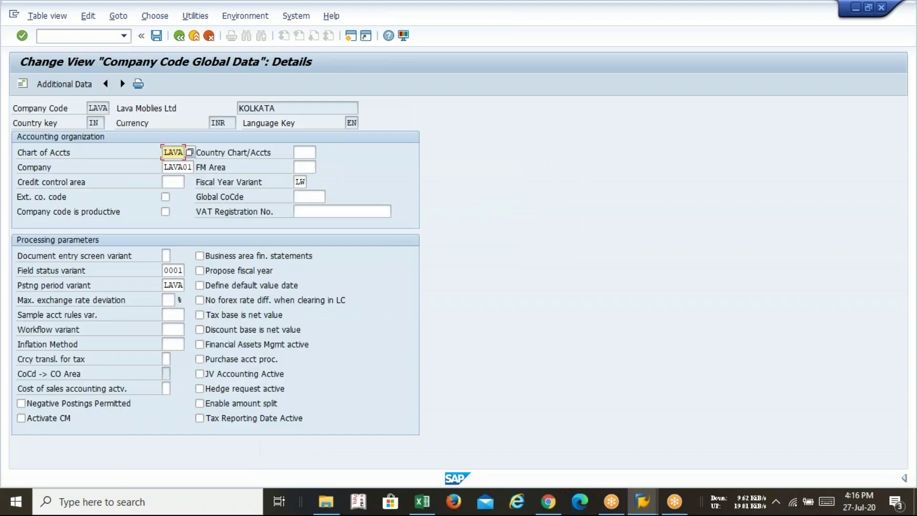
Step: Set the field status variant of company code LAVA to I001
left_click(182, 272)
key("BackSpace")
key("BackSpace")
key("BackSpace")
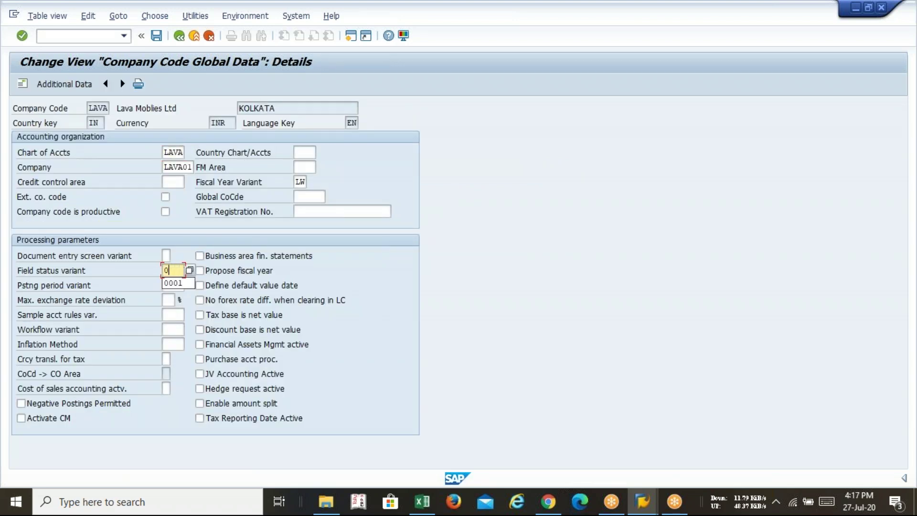
key("Down")
key("Tab")
key("Tab")
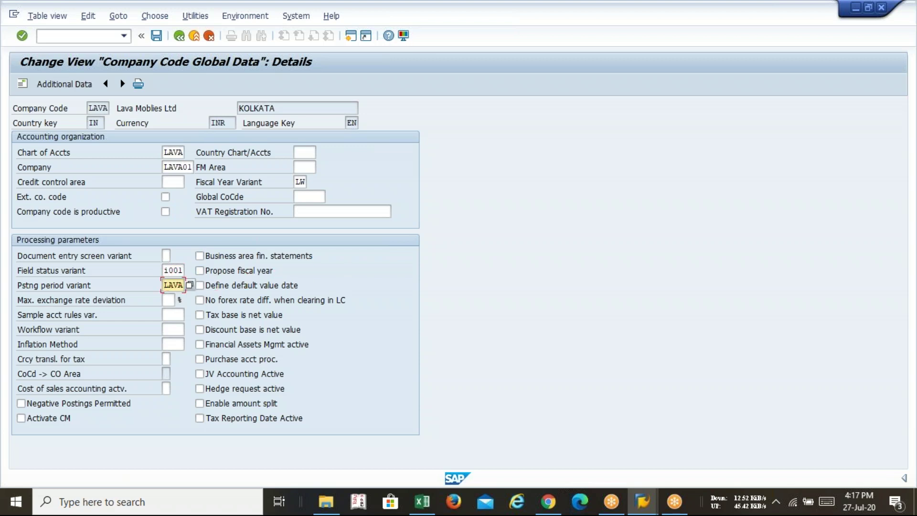
Step: Set the posting period variant to I001 and save the company code data, accepting the customizing request
key("BackSpace")
key("BackSpace")
key("BackSpace")
key("BackSpace")
key("Down")
key("Tab")
key("Return")
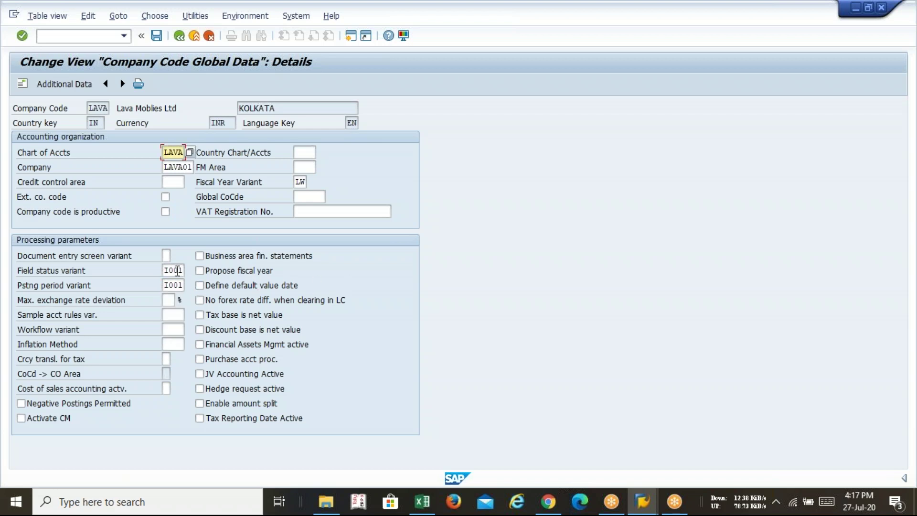
key("ctrl+s")
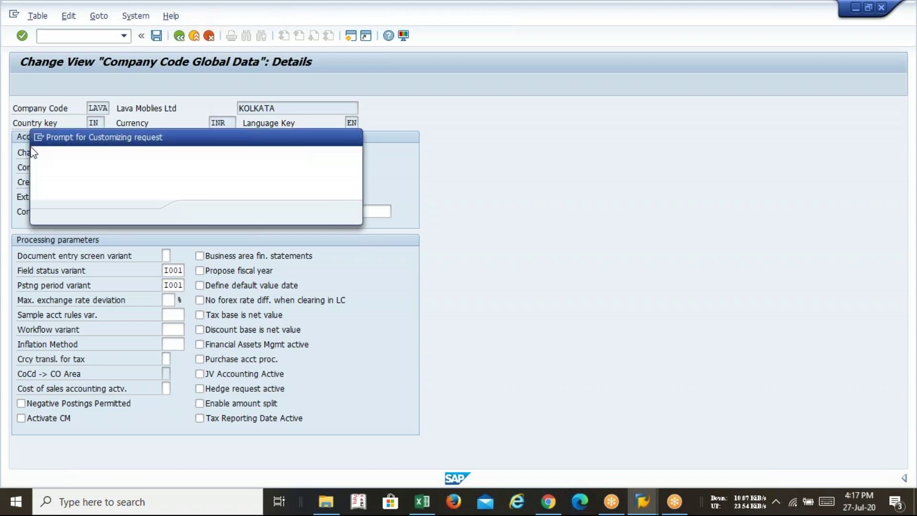
left_click(198, 213)
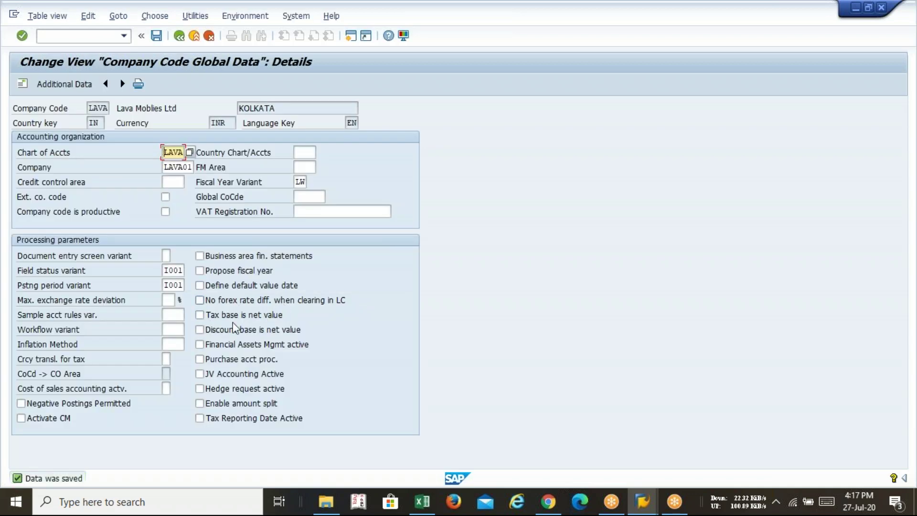
Step: Leave the company code global data and open transaction MIGO again
left_click(75, 37)
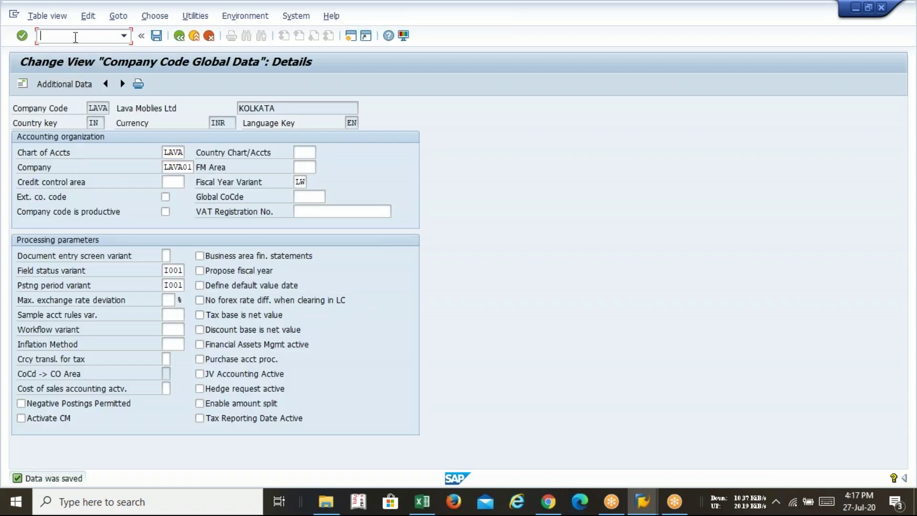
key("Return")
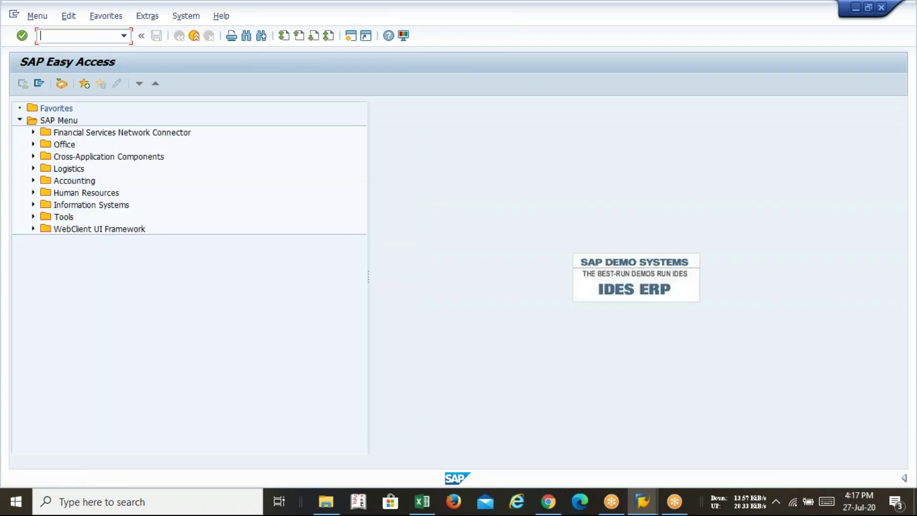
type("MIGO")
key("Return")
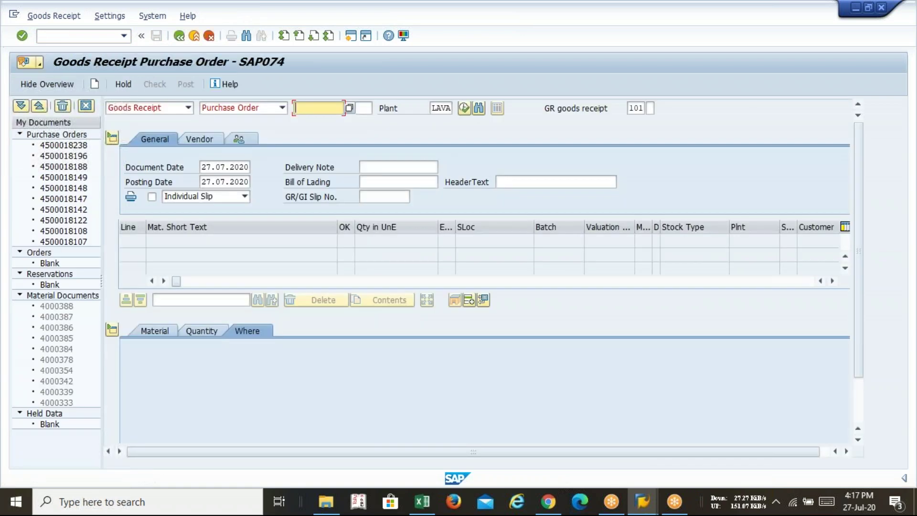
Step: Load the latest purchase order into the goods receipt by its order number
key("BackSpace")
key("Down")
key("Return")
key("Return")
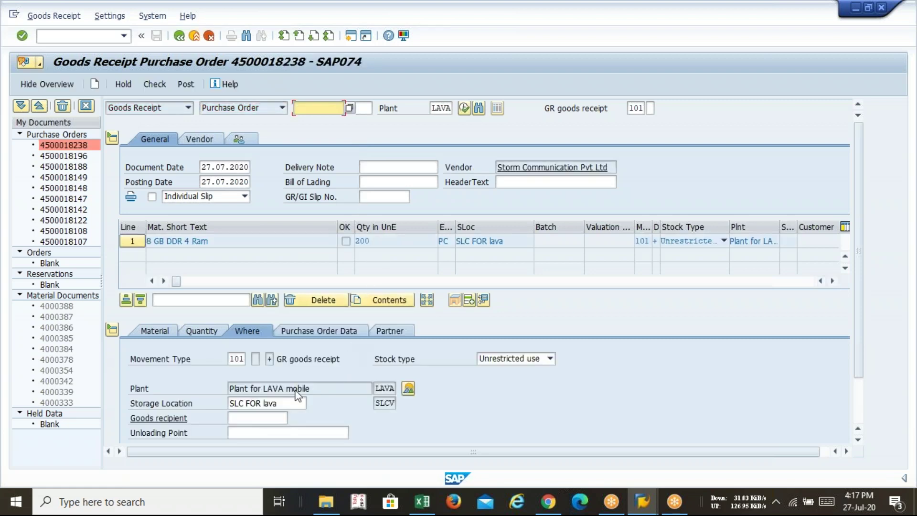
Step: Mark the 8 GB DDR 4 Ram item as OK, check the goods receipt and close the message log
scroll(296, 396, "down", 2)
left_click(156, 433)
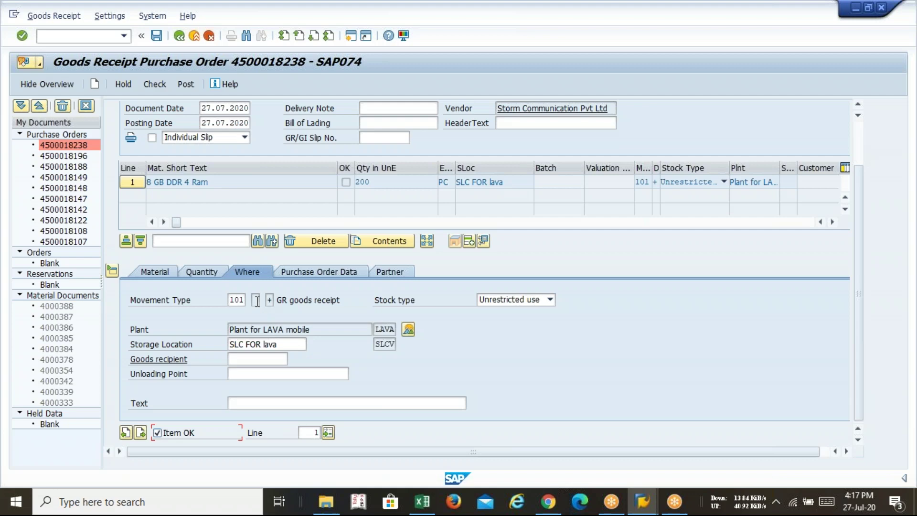
scroll(257, 301, "up", 2)
left_click(157, 85)
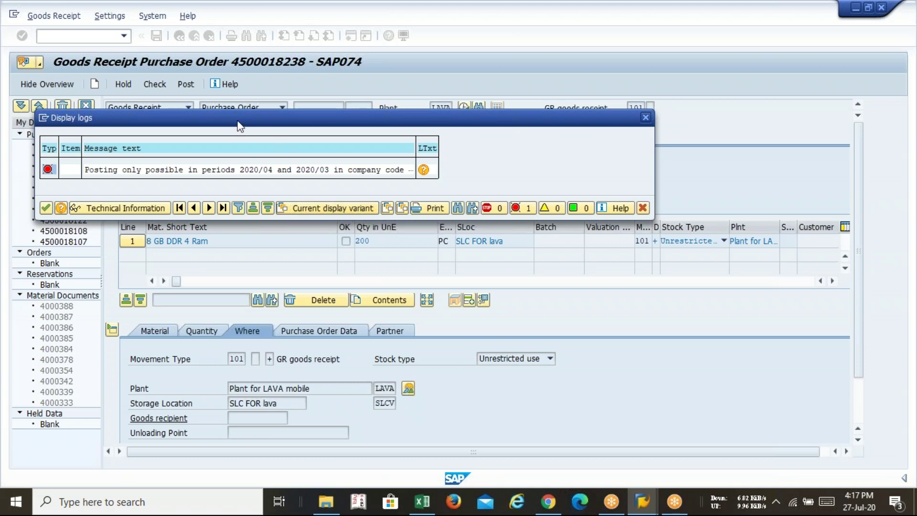
left_click_drag(237, 121, 386, 113)
left_click(582, 85)
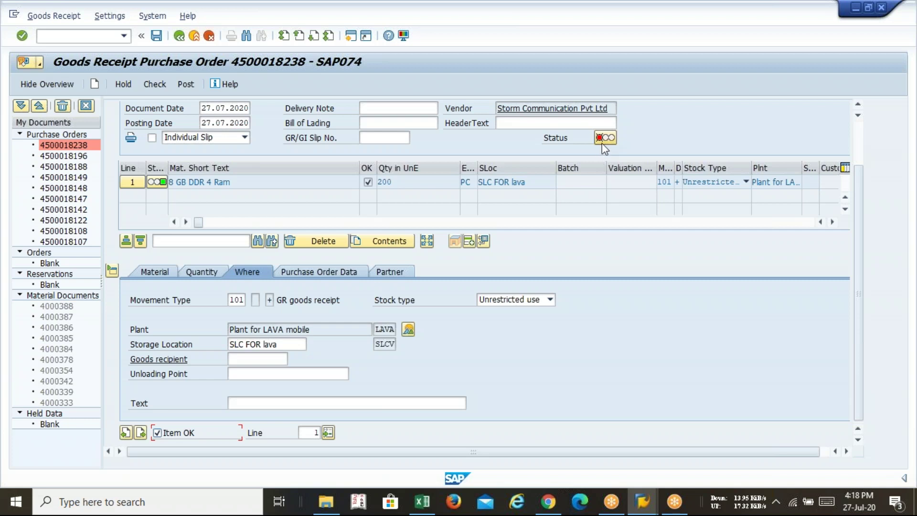
Step: Reopen the goods receipt's status log and read the long text of the posting period error
mouse_move(602, 143)
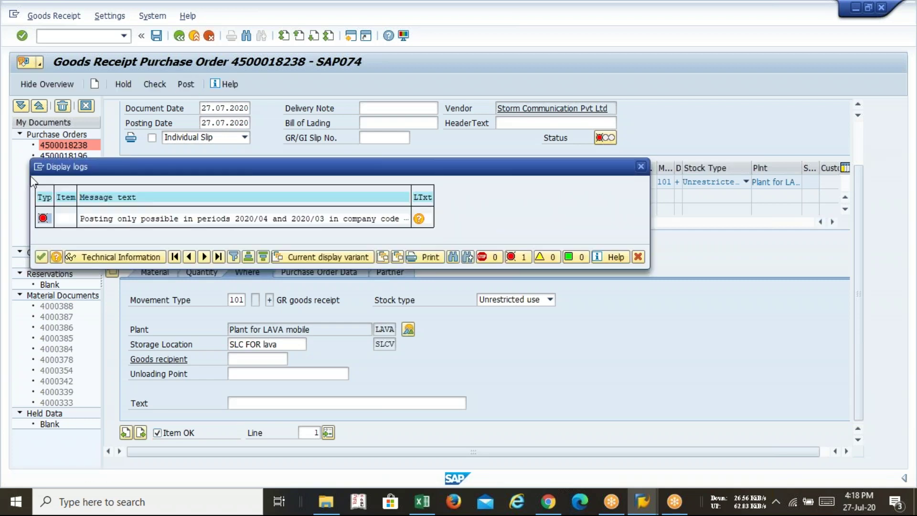
left_click(419, 219)
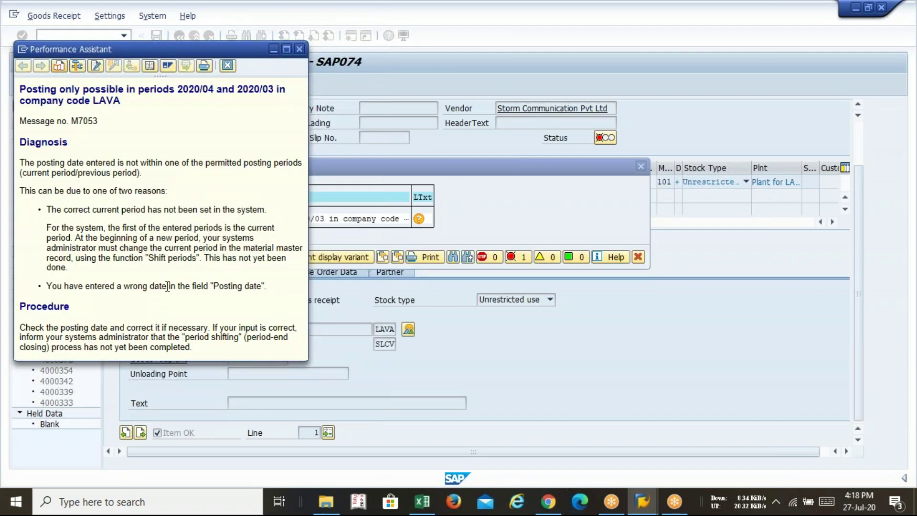
left_click(300, 50)
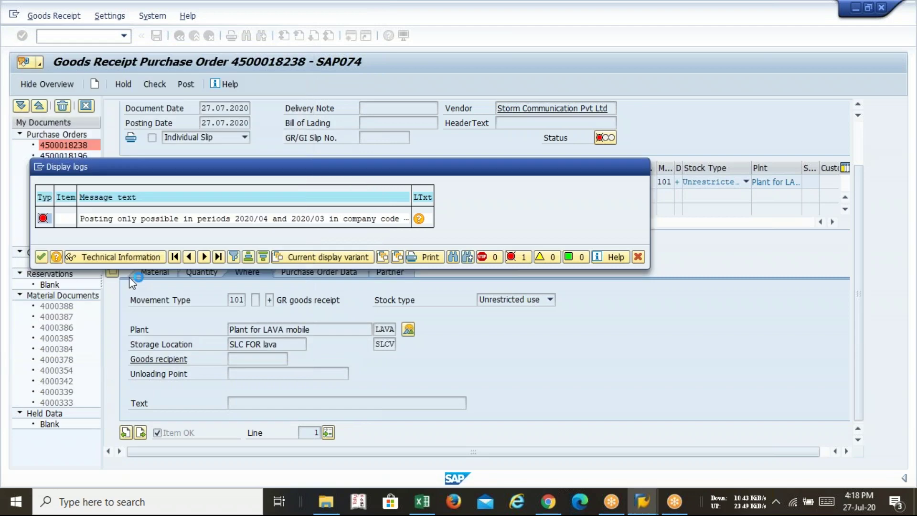
left_click_drag(344, 166, 340, 146)
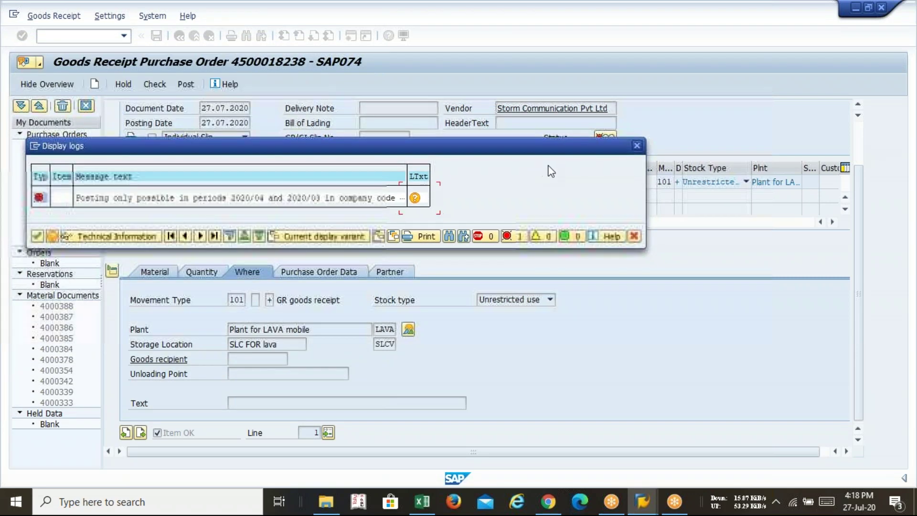
left_click(637, 144)
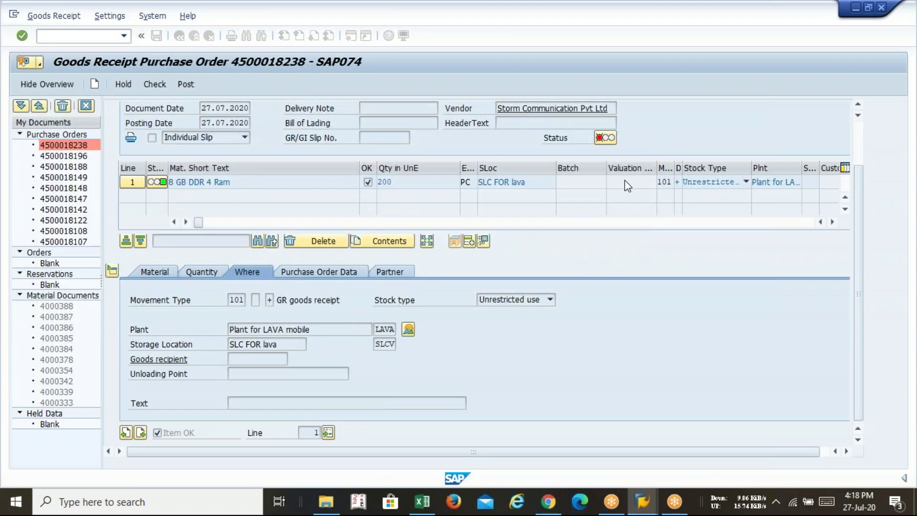
Step: Leave the goods receipt and open transaction MMPV for closing material master periods
left_click(73, 36)
type("/n")
key("Return")
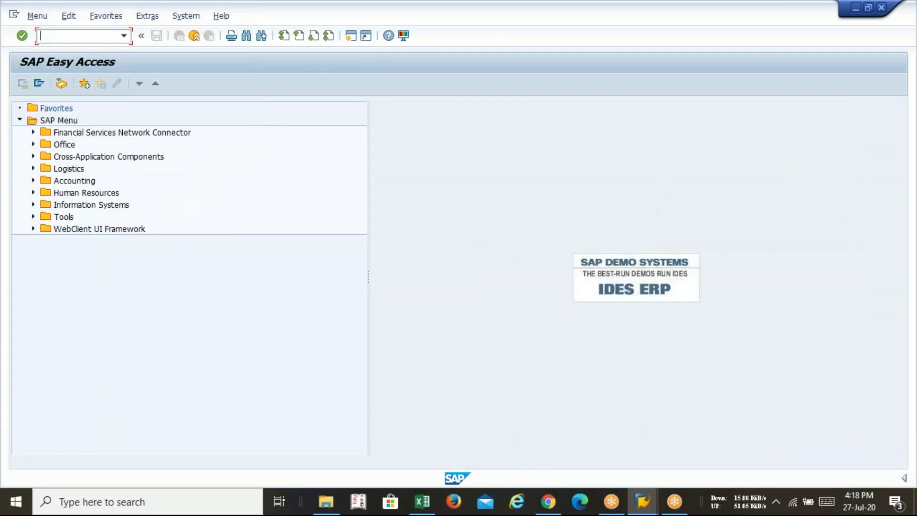
type("MMPV")
key("Return")
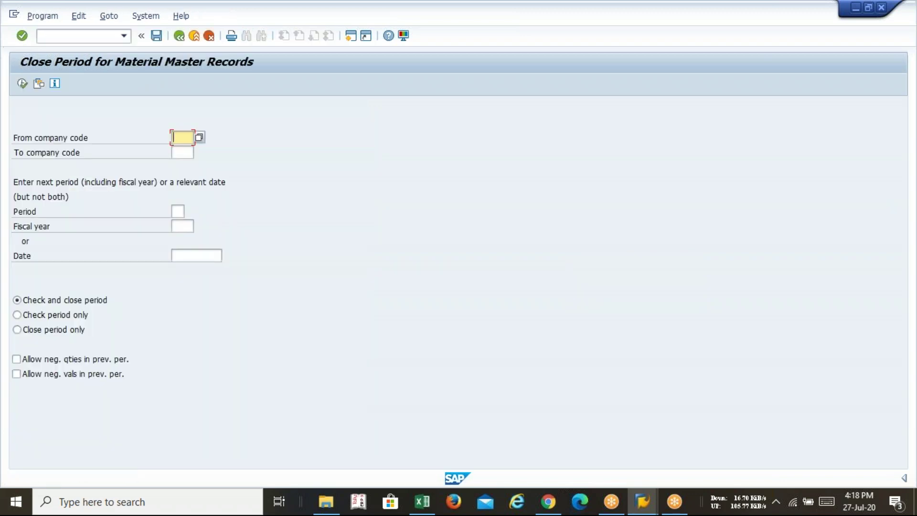
type("LAV")
key("BackSpace")
key("BackSpace")
key("BackSpace")
key("Down")
key("Tab")
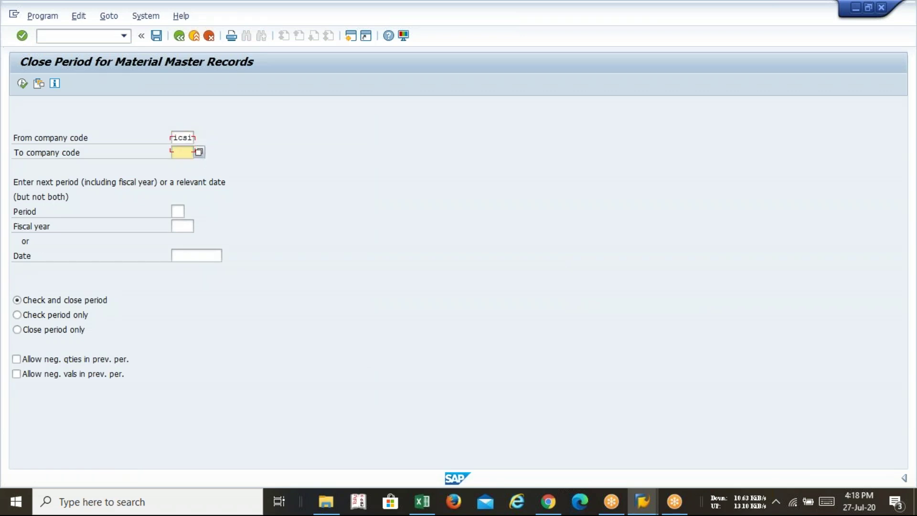
key("shift+Tab")
key("BackSpace")
key("BackSpace")
key("BackSpace")
key("BackSpace")
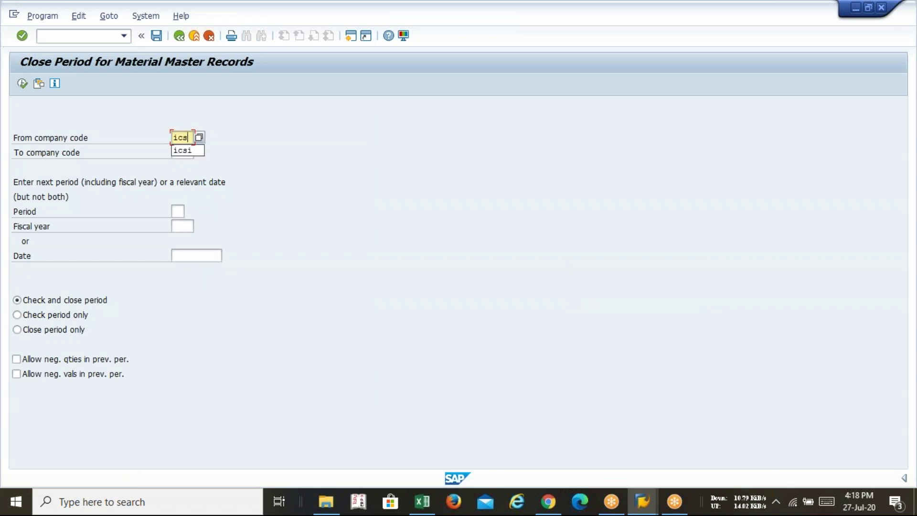
key("Tab")
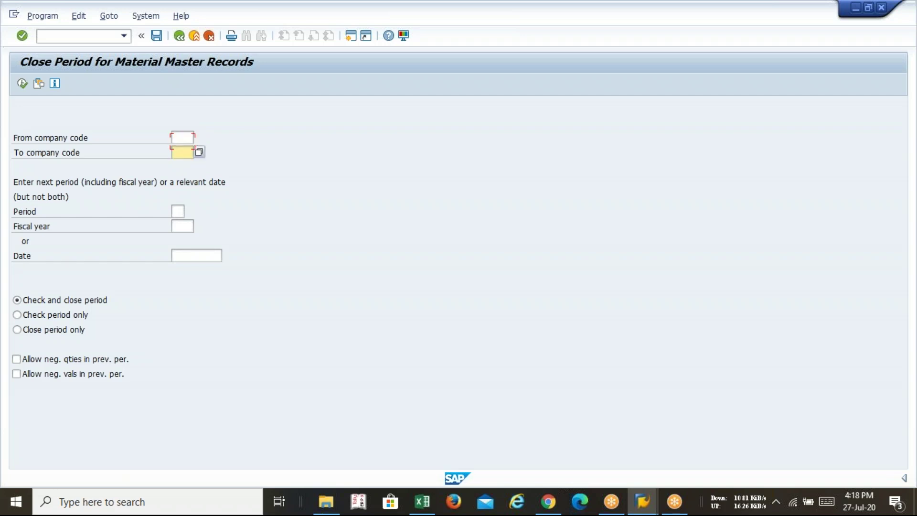
Step: Set the ending company code to LAVA, with period 04 and fiscal year 2020
type("LAVA")
key("Tab")
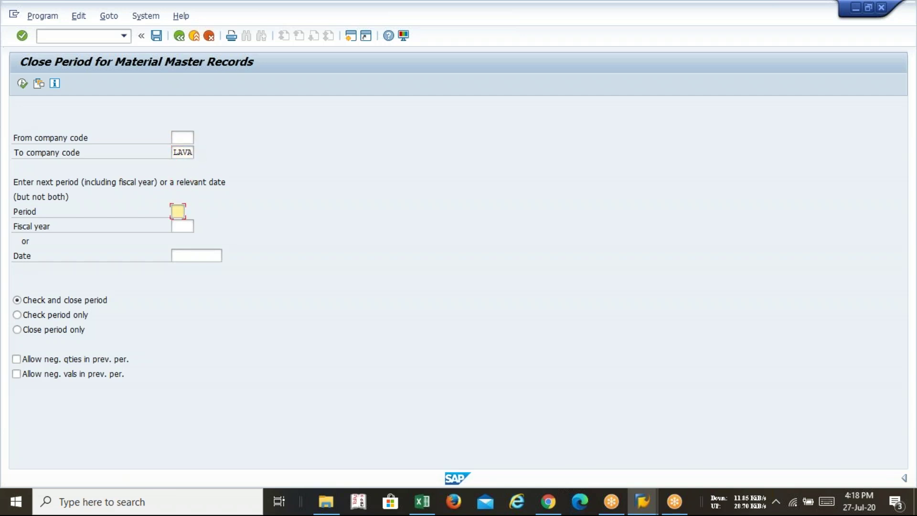
type("04")
key("Tab")
type("202")
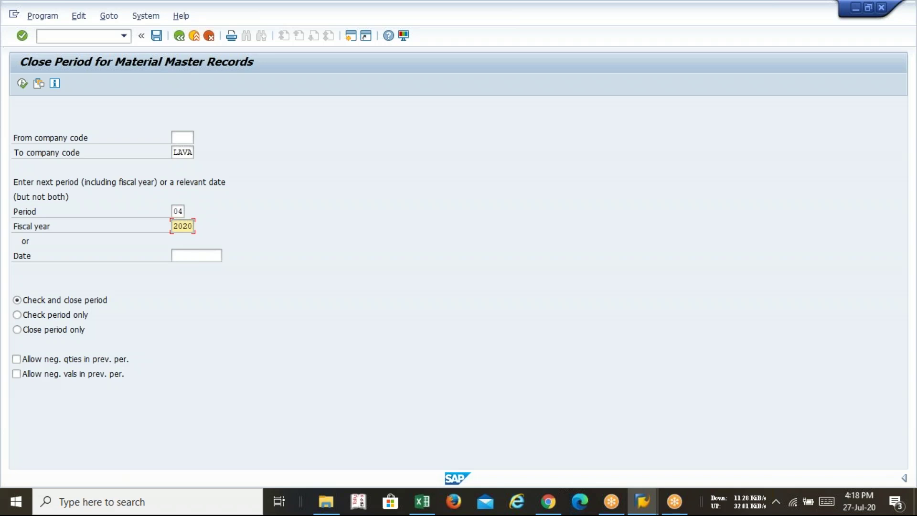
Step: Run the check and close of the material master period, then return to the SAP Easy Access screen
key("Return")
key("F8")
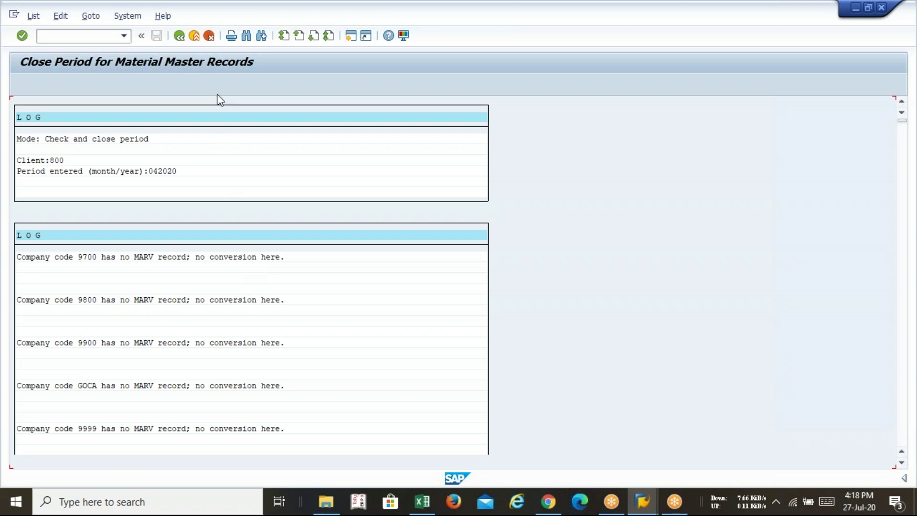
left_click(180, 37)
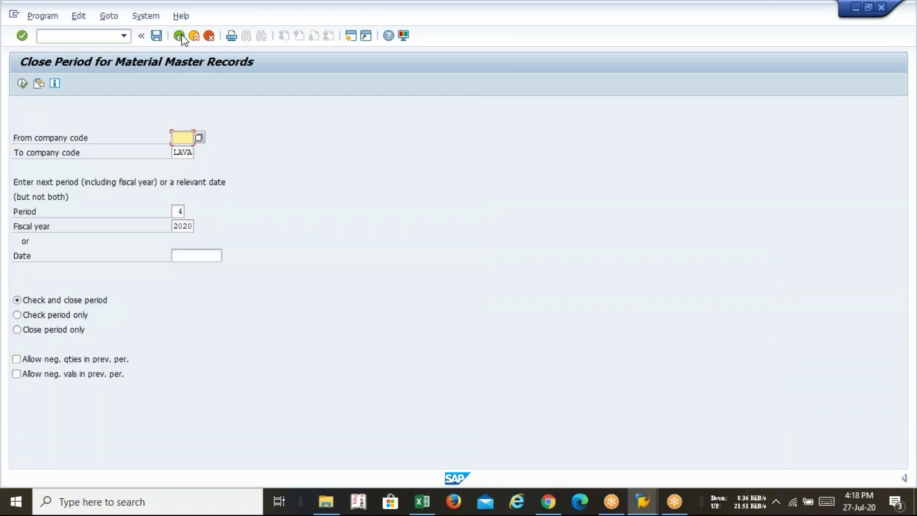
left_click(180, 36)
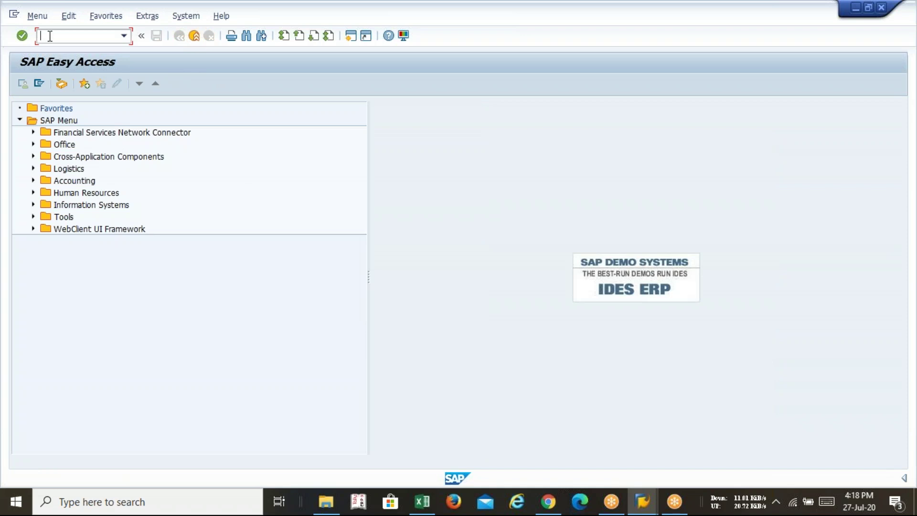
Step: Open transaction MIGO and load the previously created LAVA purchase order for a goods receipt
type("MIGO")
key("Return")
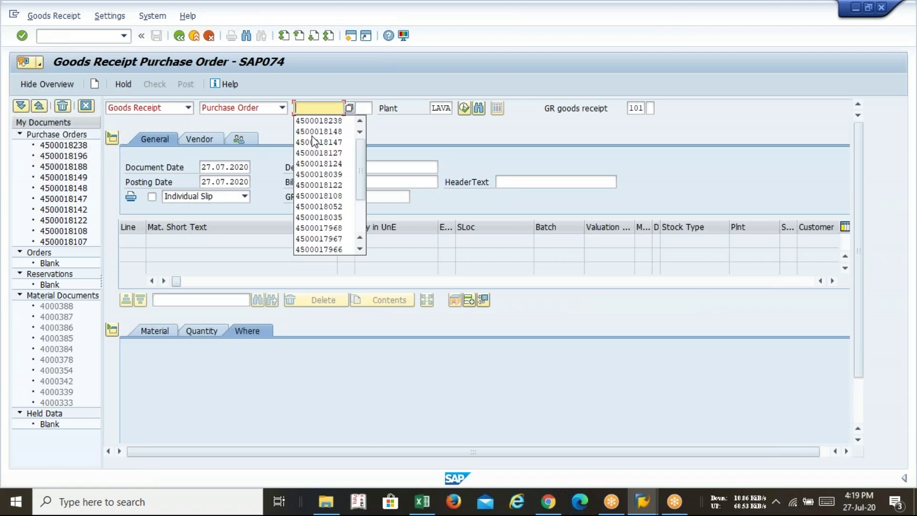
left_click(320, 123)
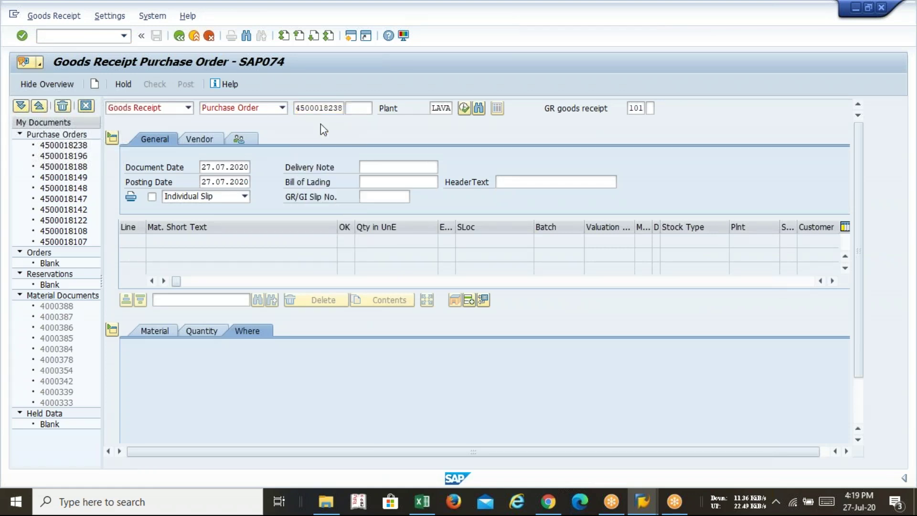
key("Return")
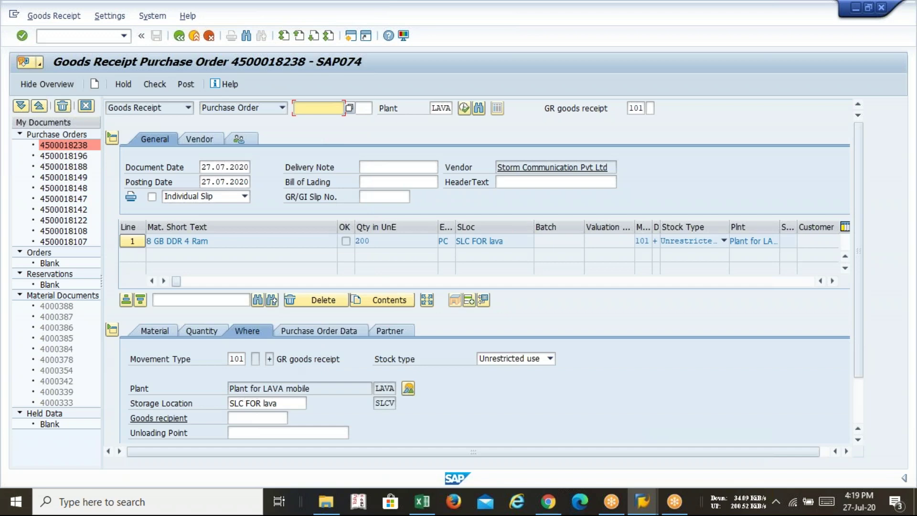
Step: Mark the 8 GB DDR 4 Ram item as OK, check the goods receipt and read its log
scroll(171, 420, "down", 3)
left_click(158, 433)
scroll(224, 360, "up", 3)
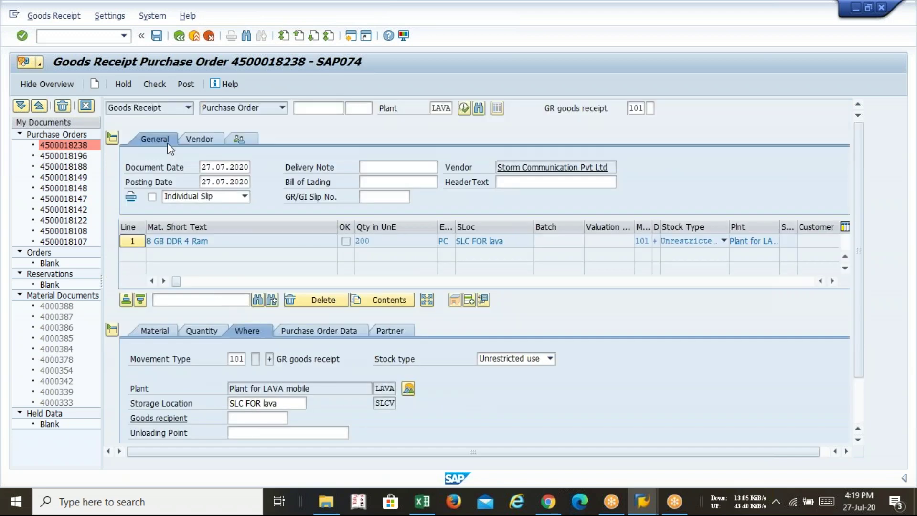
left_click(164, 83)
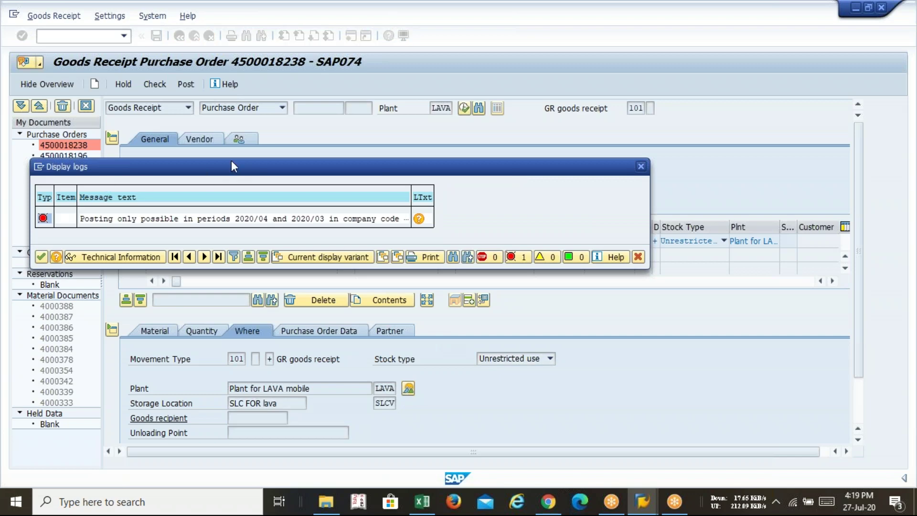
left_click_drag(231, 161, 197, 106)
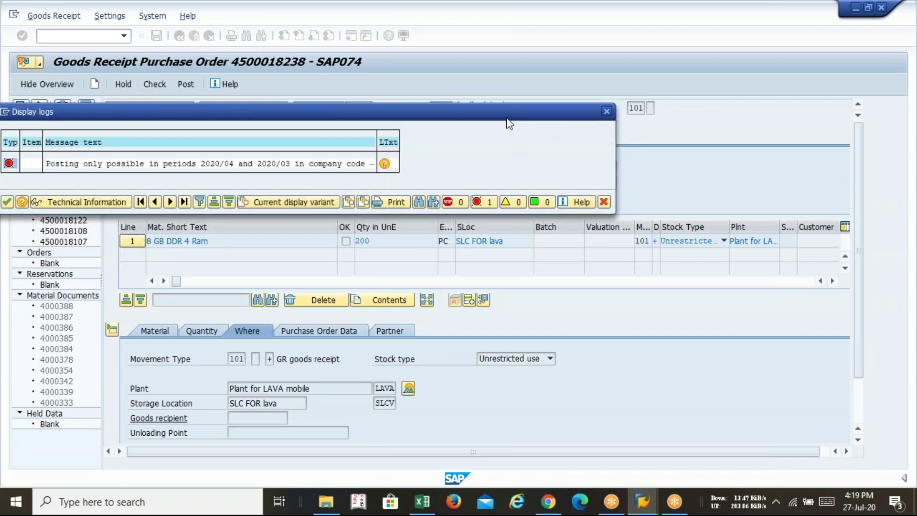
left_click_drag(508, 120, 565, 107)
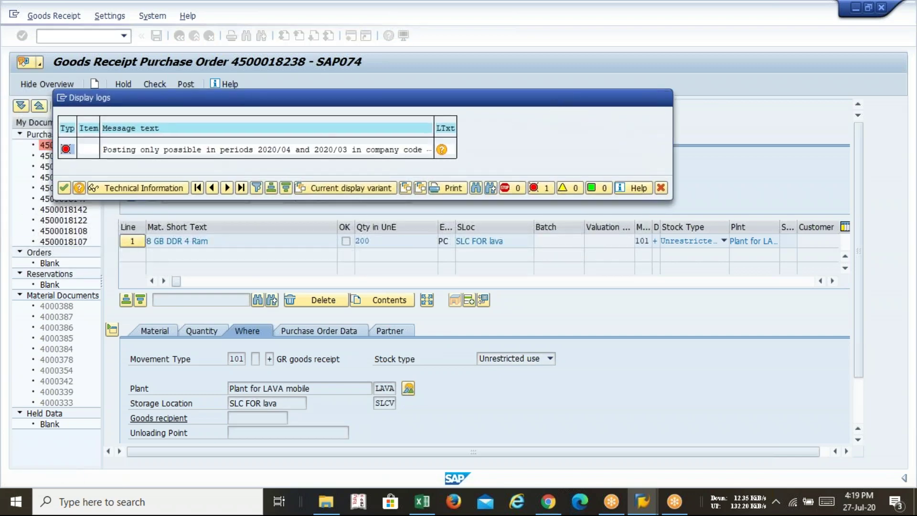
key("Return")
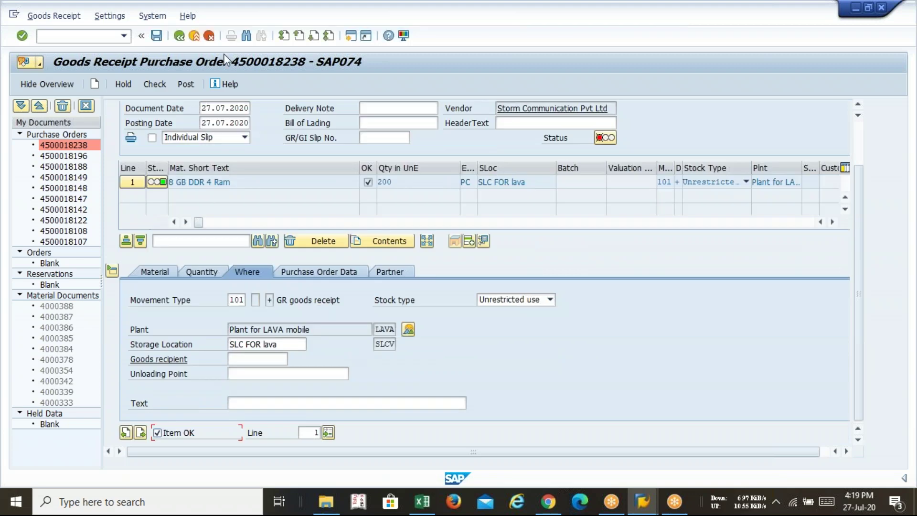
Step: Leave the goods receipt and open transaction ME51N to create a purchase requisition
left_click(88, 37)
type("/n")
key("Return")
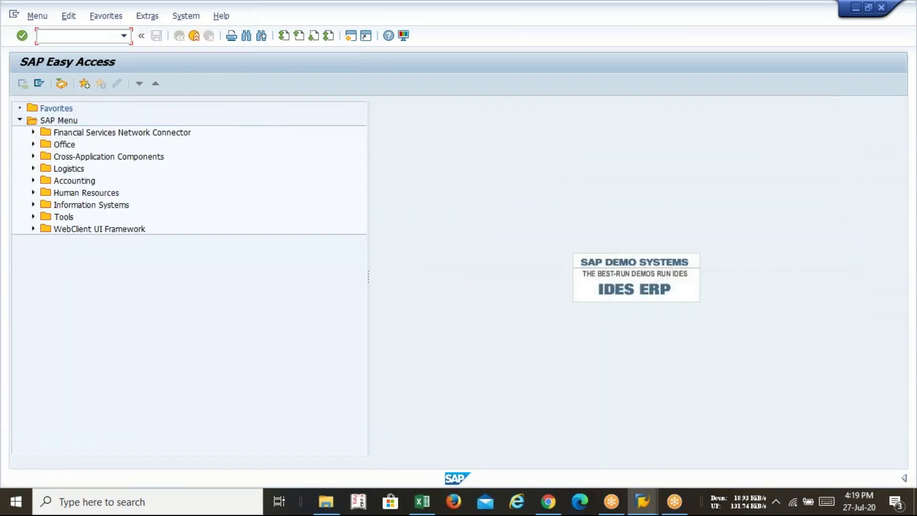
type("ME51N")
key("Return")
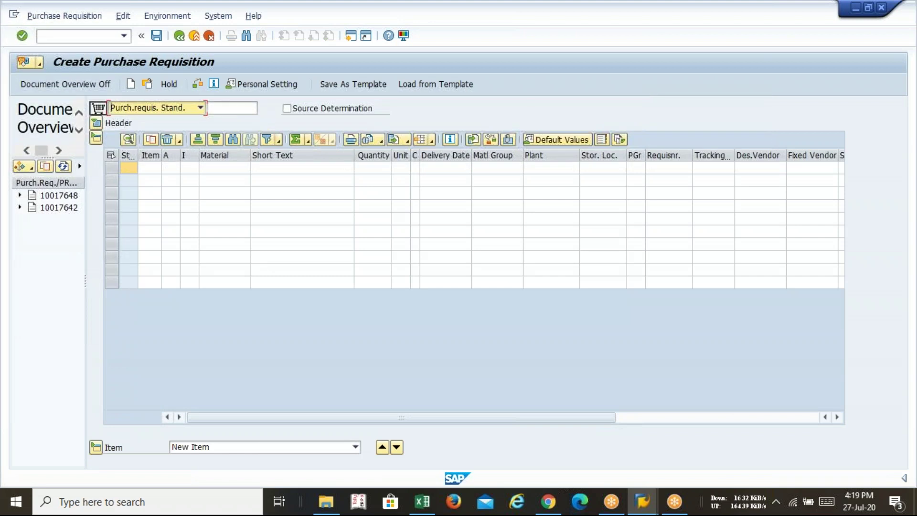
Step: Enter a requisition item for material LAVA005 with a quantity of 200 PC
left_click(225, 168)
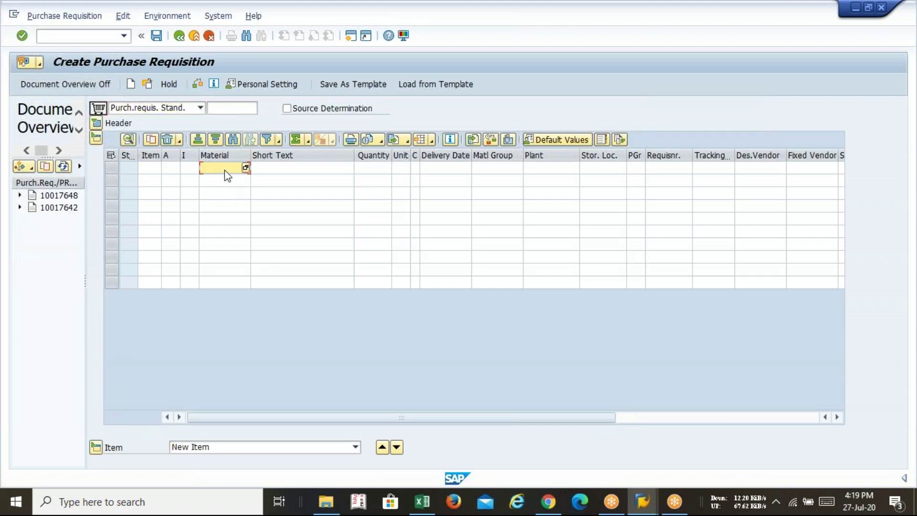
type("LAVA005")
key("Tab")
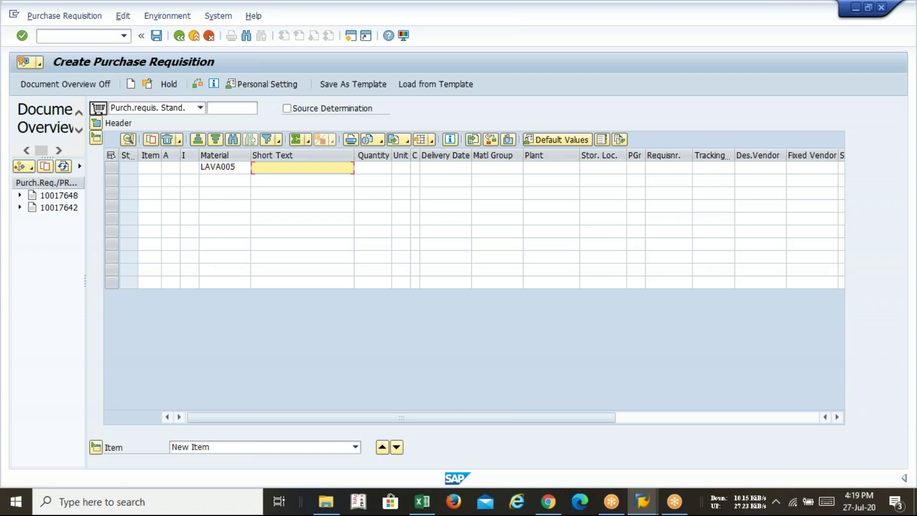
key("Tab")
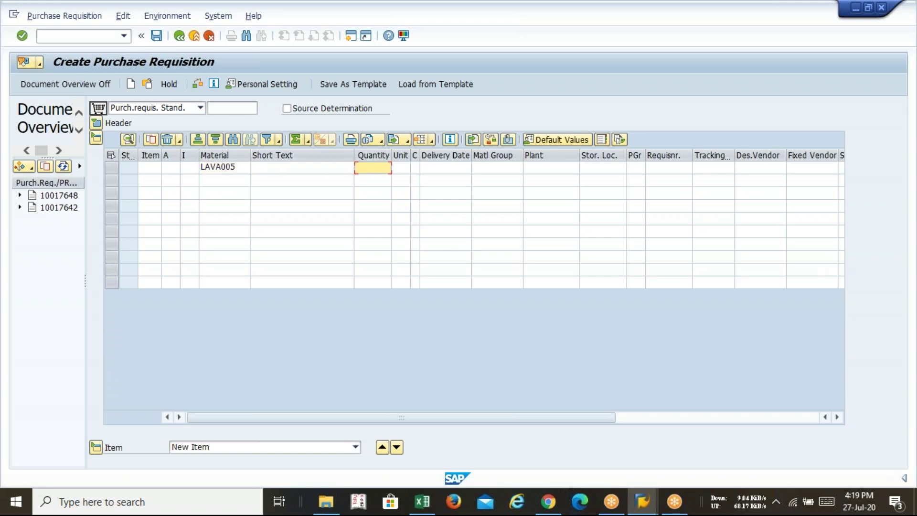
key("Tab")
type("P")
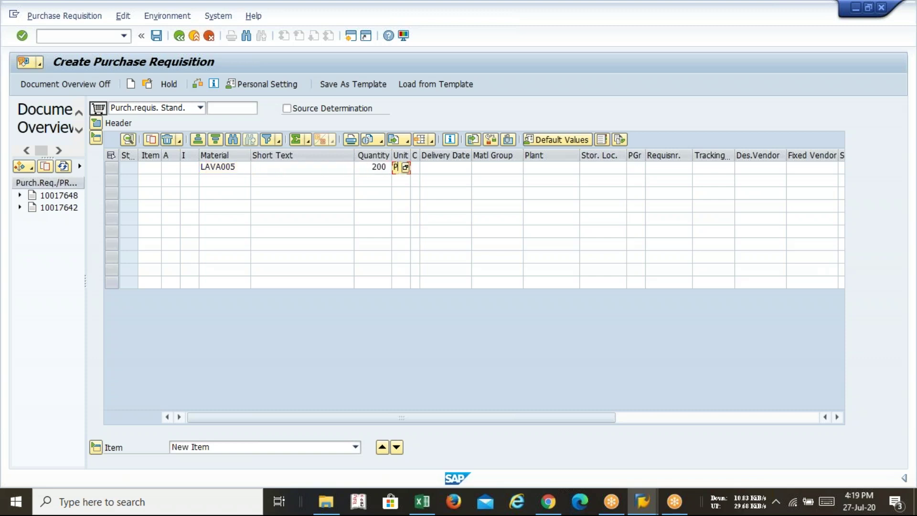
type("C")
key("Tab")
key("Tab")
key("Tab")
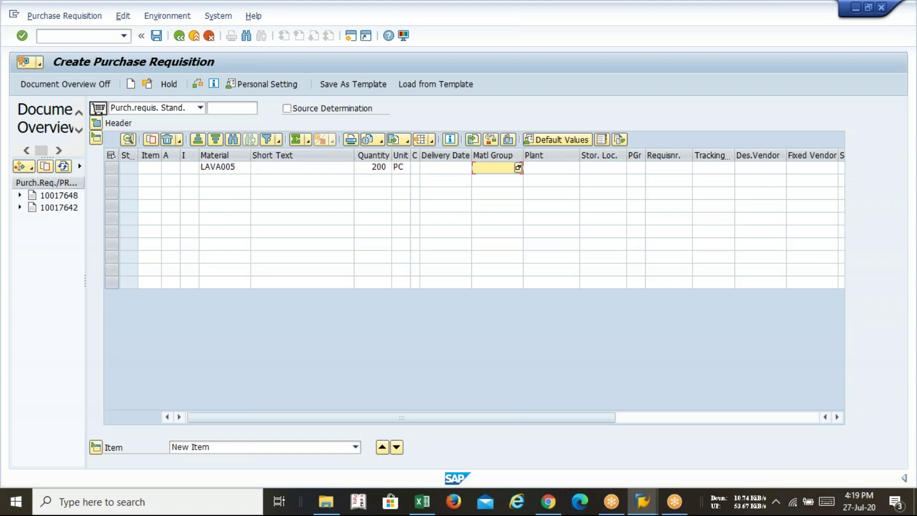
Step: Assign the item material group LAVARM, plant LAVA, the SLC FOR lava storage location and purchasing group LAV, and save the requisition
type("LAVARM")
key("Tab")
type("LAVA")
key("Tab")
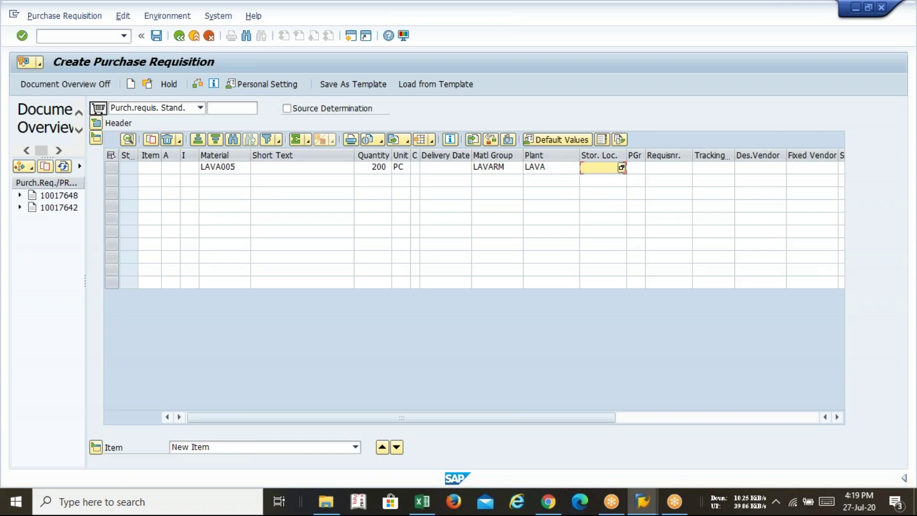
type("SLC FOR la...")
key("Tab")
type("LAV")
key("Return")
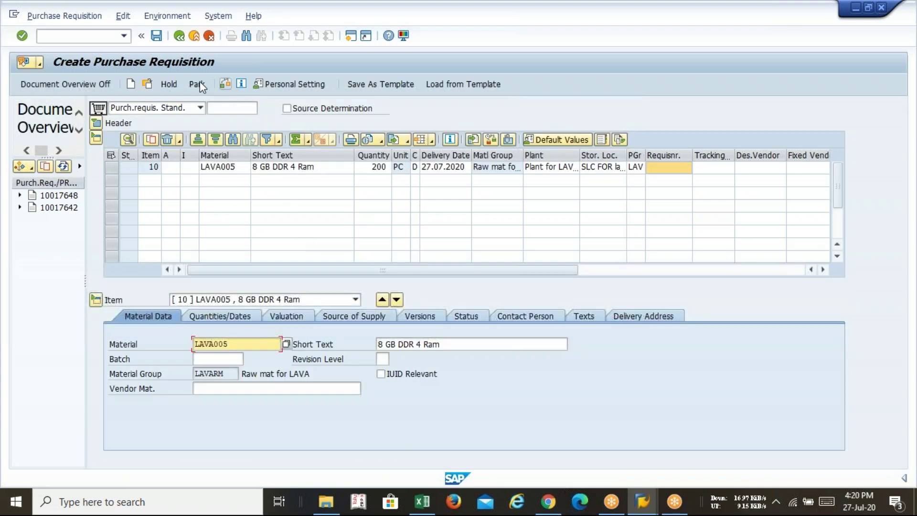
left_click(157, 35)
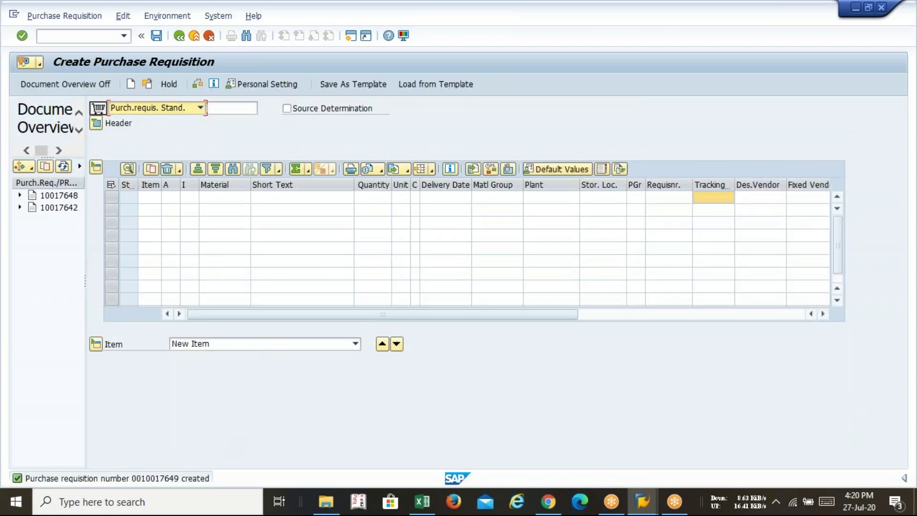
Step: Leave the requisition and open transaction ME21N to create a purchase order
left_click(94, 35)
type("/n")
key("Return")
type("ME21N")
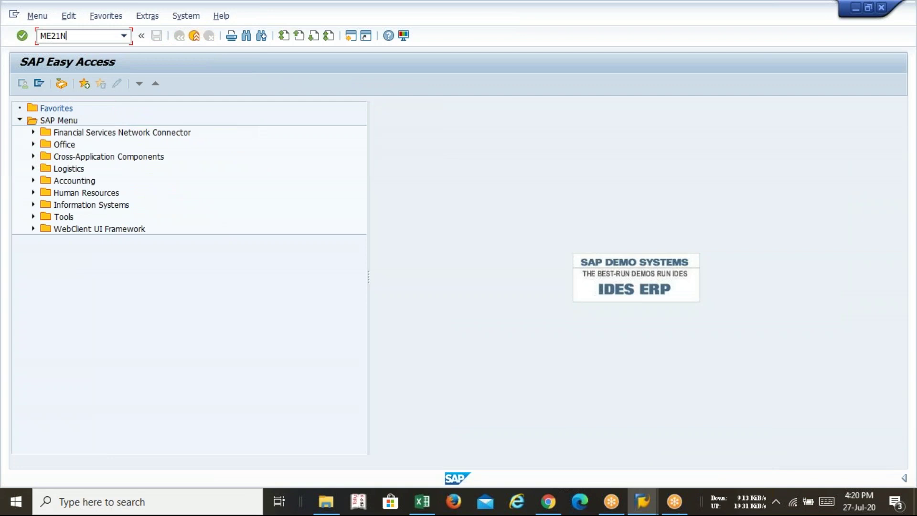
key("Return")
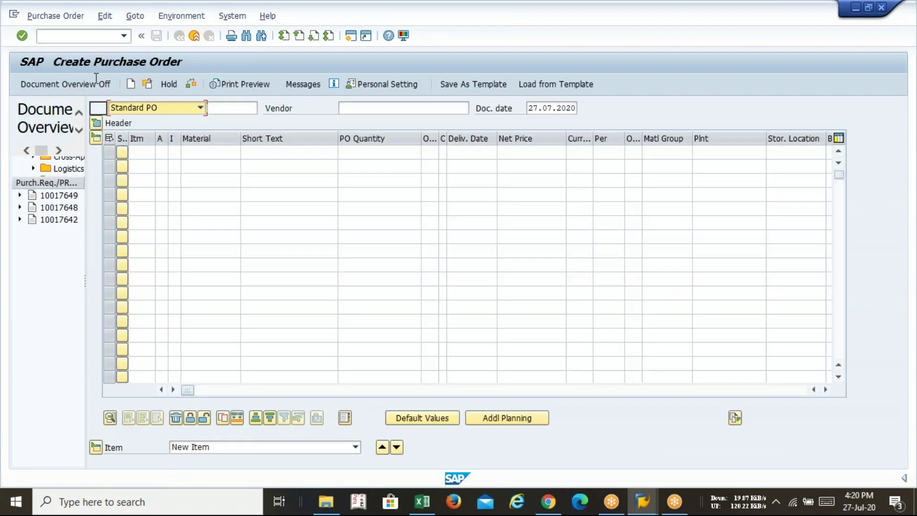
Step: Adopt the newest purchase requisition into the purchase order and set the purchasing organization to LAVP
left_click_drag(53, 195, 99, 109)
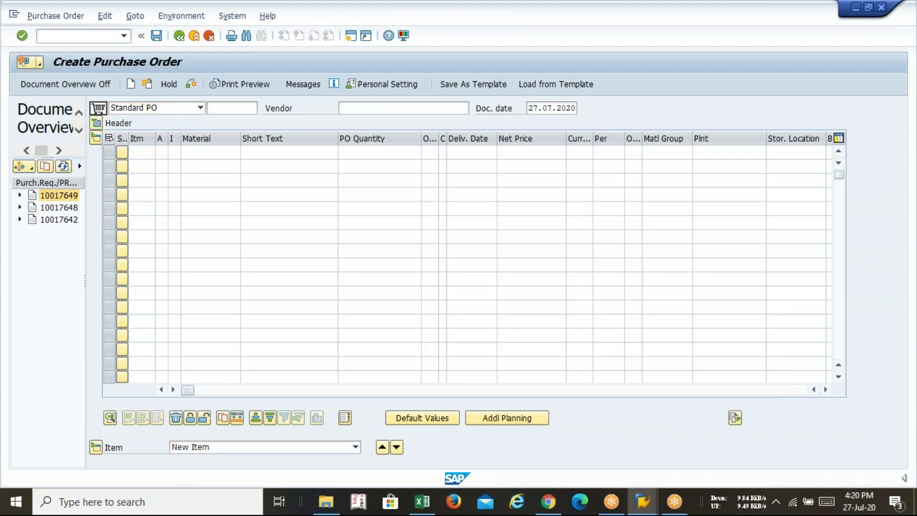
type("LAVP")
key("Tab")
key("Return")
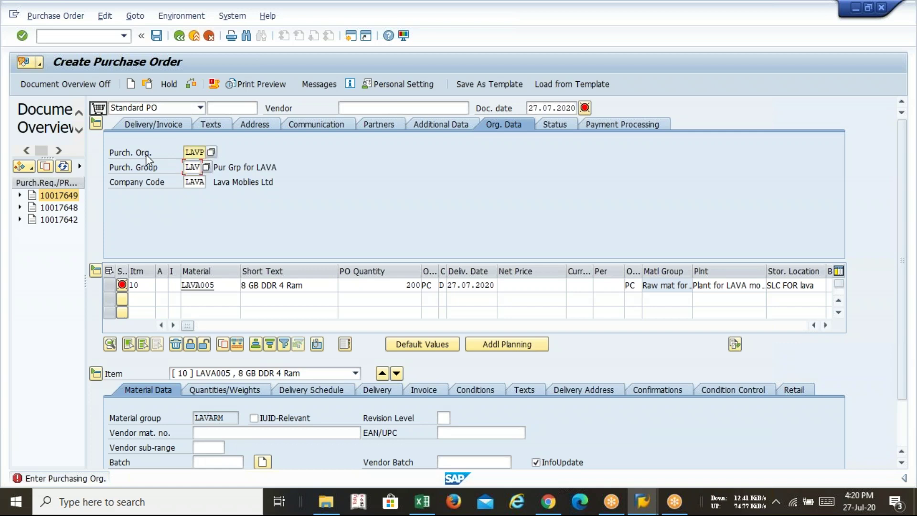
Step: Assign Storm Communication Pvt Ltd as the vendor of the purchase order
key("shift+Tab")
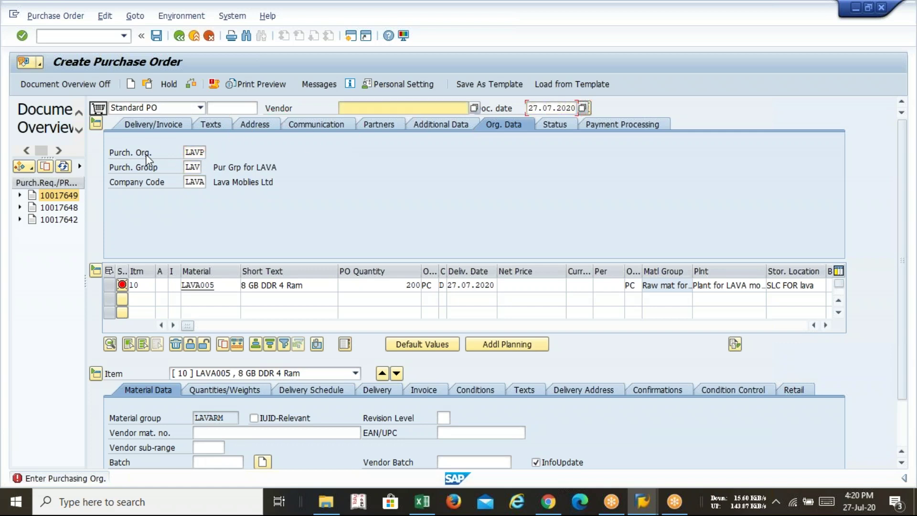
key("space")
key("Down")
key("Return")
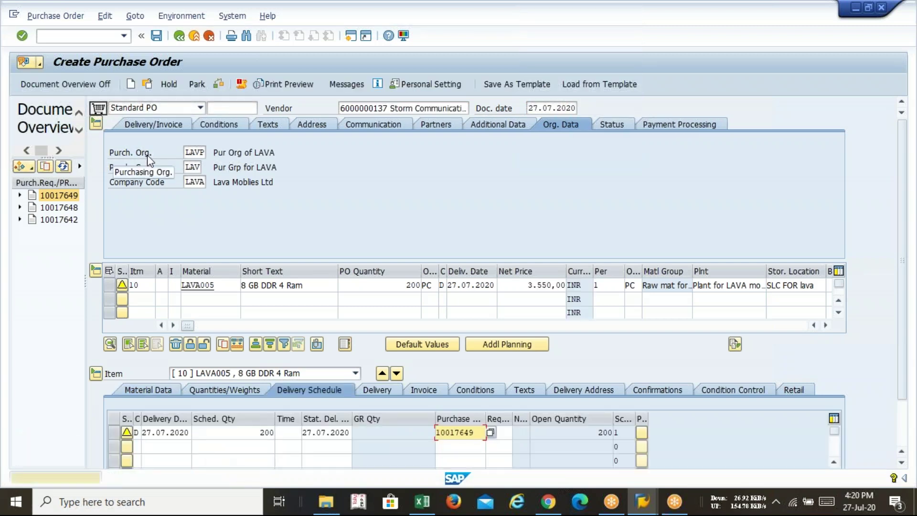
Step: Check the purchase order, dismiss its system messages and save it despite the warnings
left_click(219, 86)
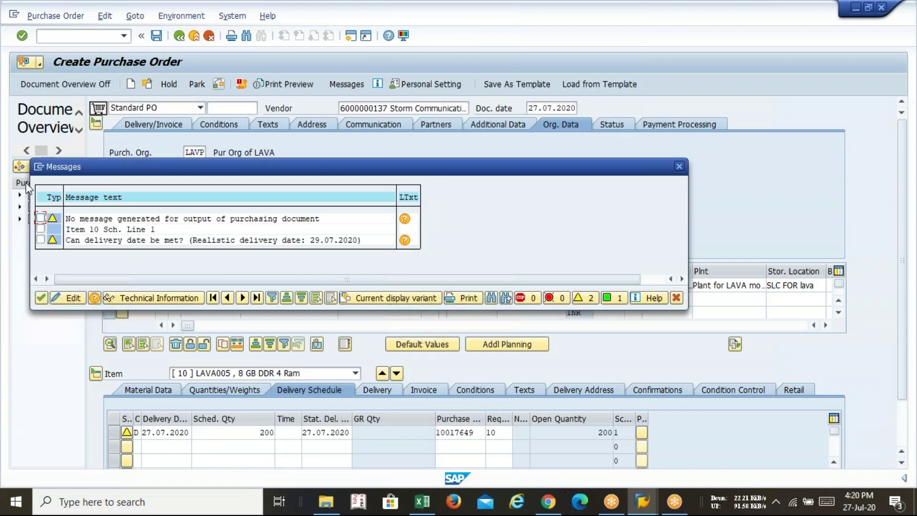
left_click_drag(173, 177, 173, 111)
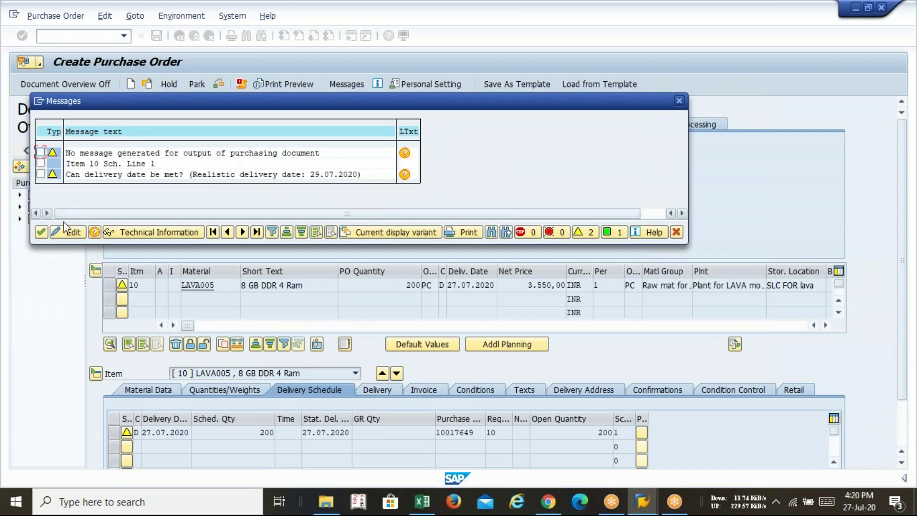
left_click(41, 232)
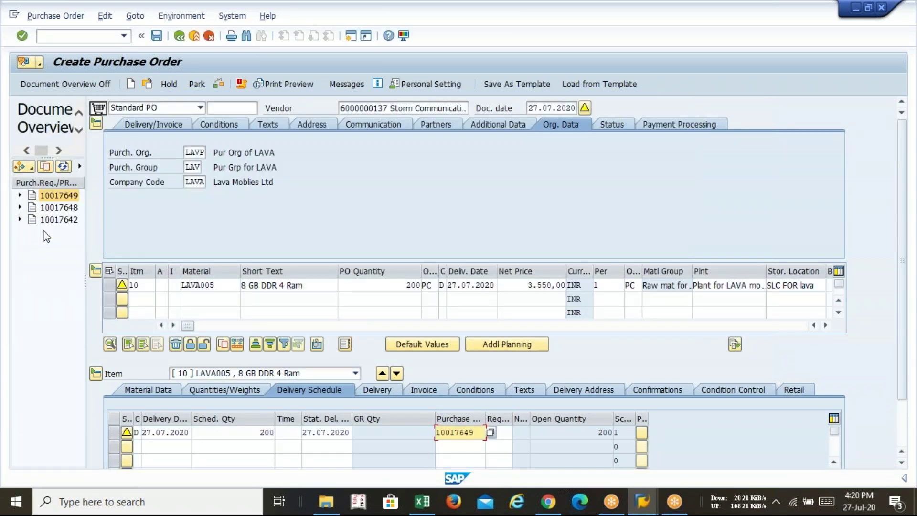
left_click(157, 36)
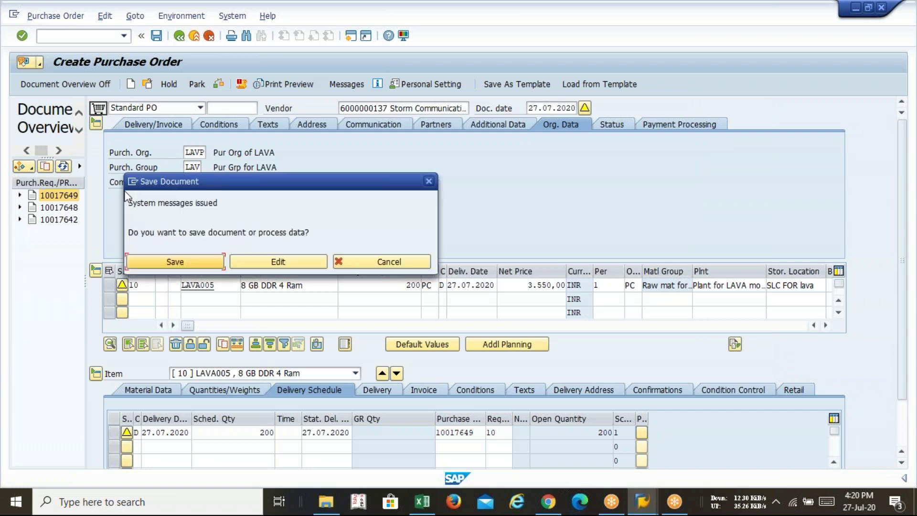
left_click(170, 262)
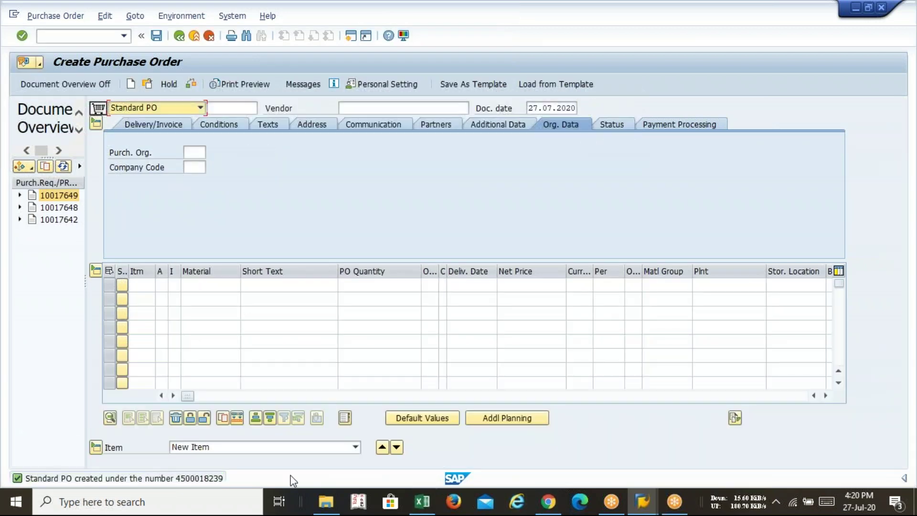
Step: Leave the purchase order and open transaction MIGO for a goods receipt
left_click(84, 38)
type("/n")
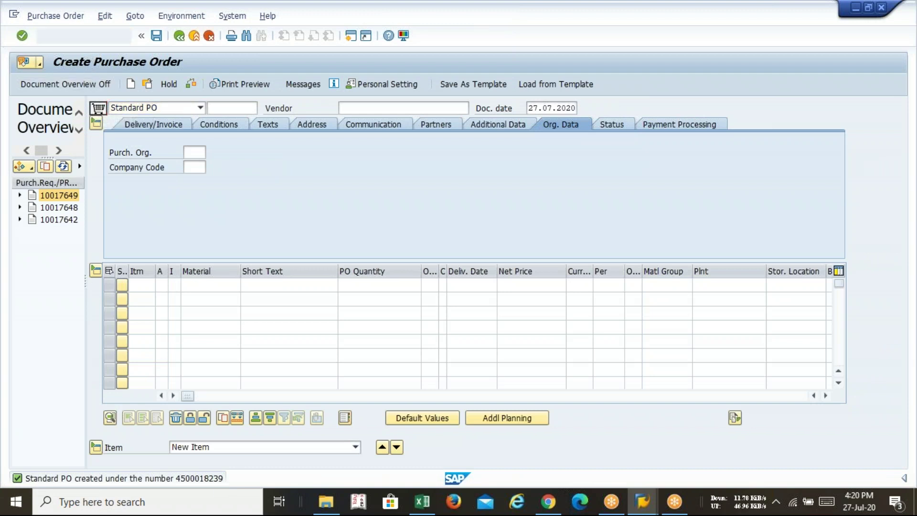
key("Return")
type("MIGOP")
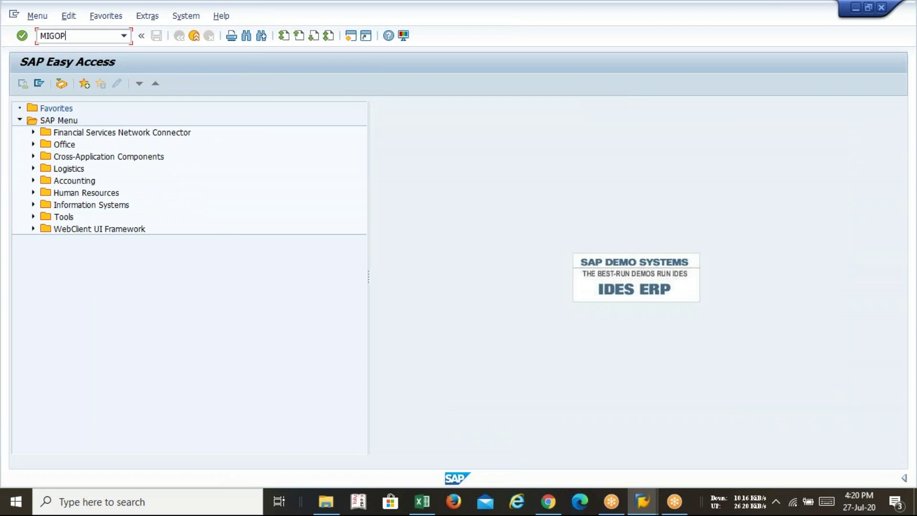
key("BackSpace")
key("Return")
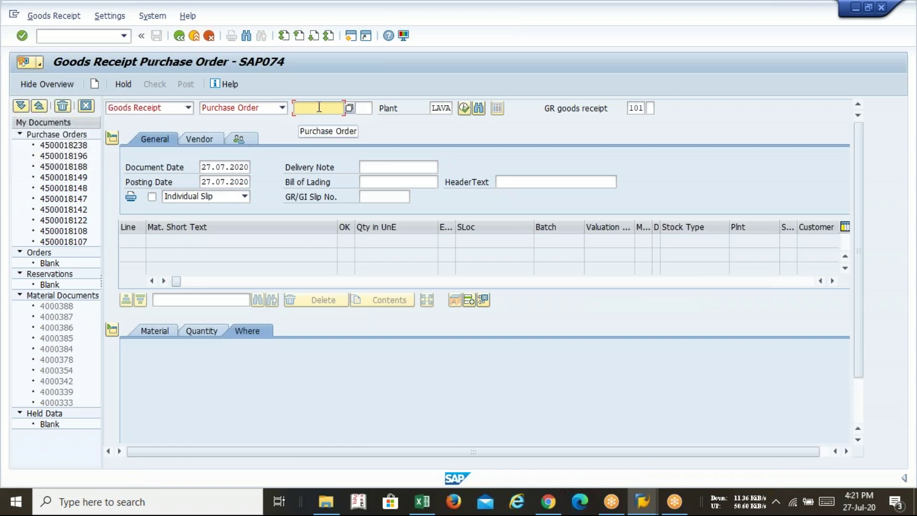
Step: Load the newly created purchase order into the goods receipt by entering its number
type("4")
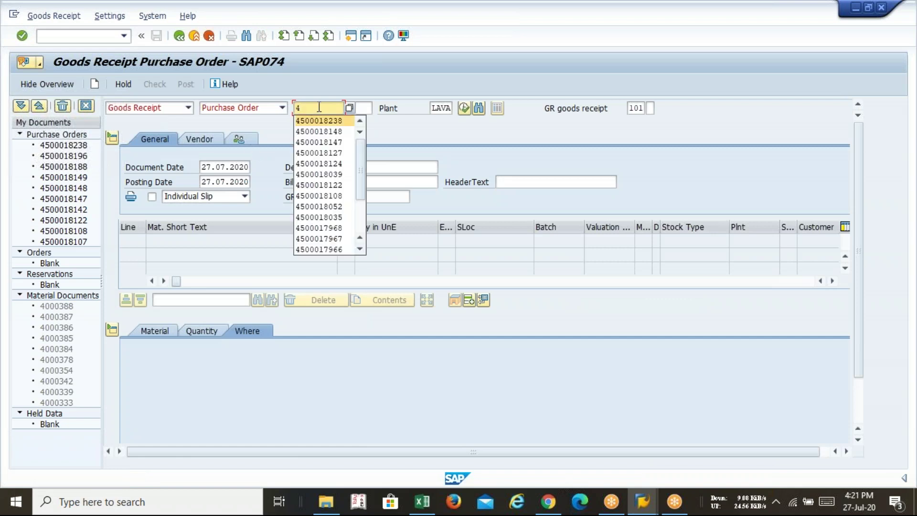
key("Return")
key("BackSpace")
type("9")
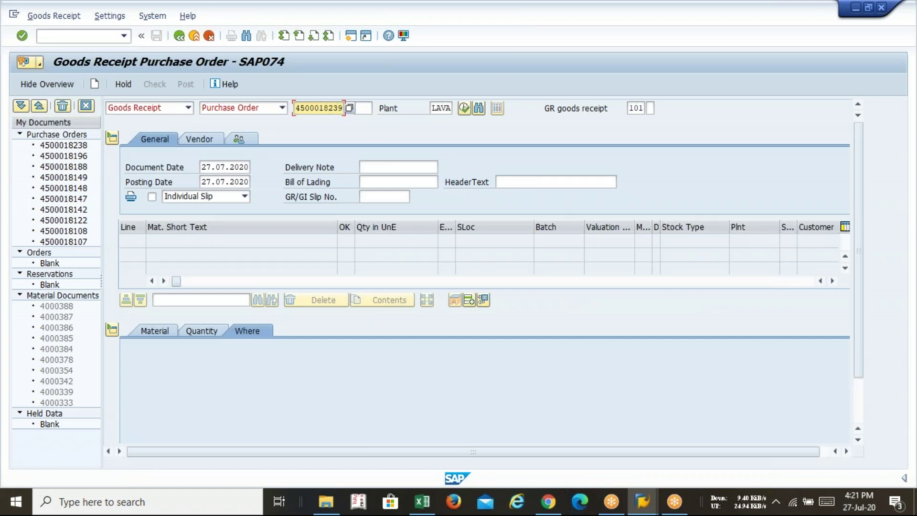
key("Return")
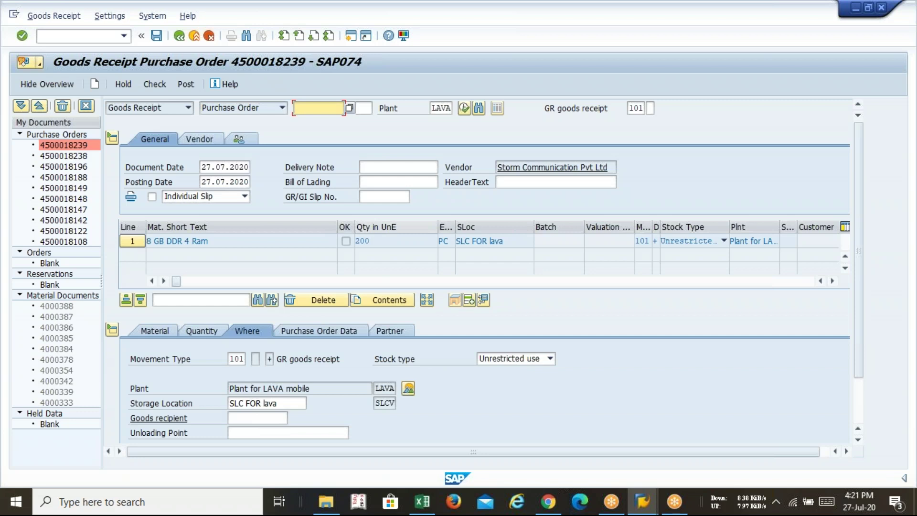
Step: Mark the 8 GB DDR 4 Ram line as Item OK and check the goods receipt
scroll(389, 317, "down", 2)
left_click(158, 433)
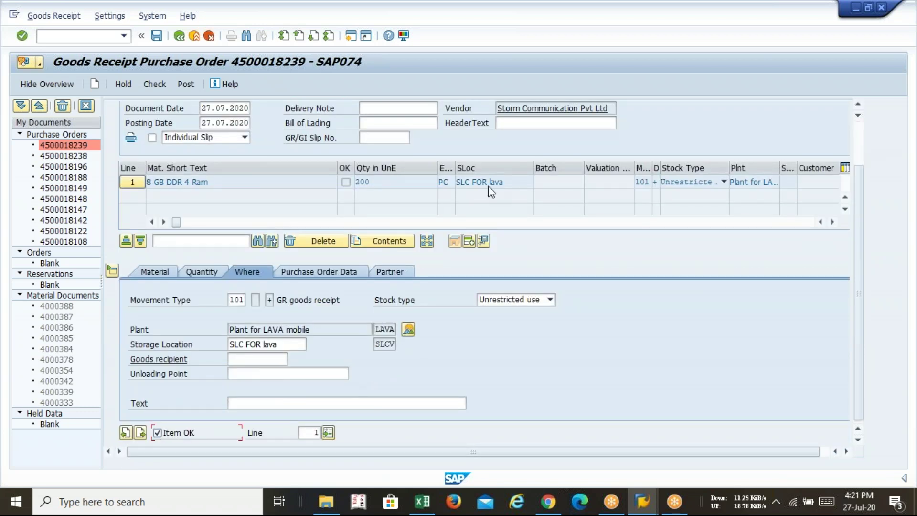
left_click(681, 88)
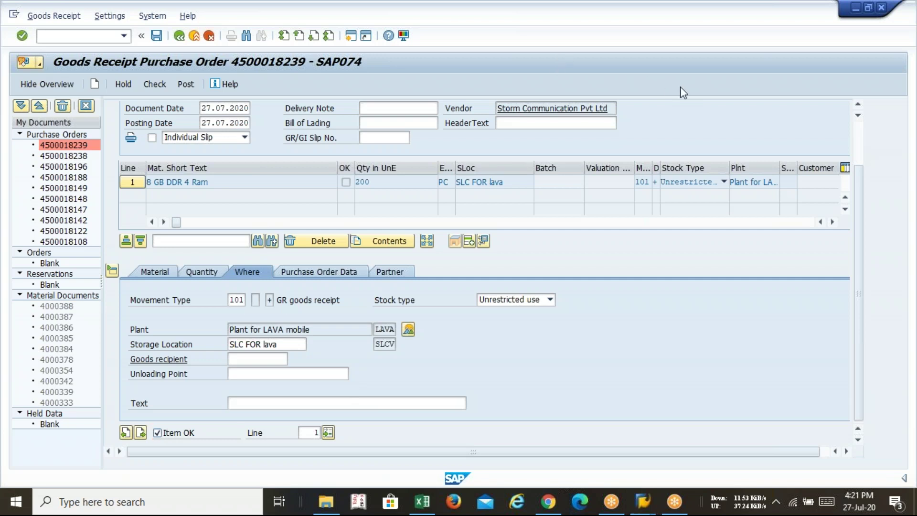
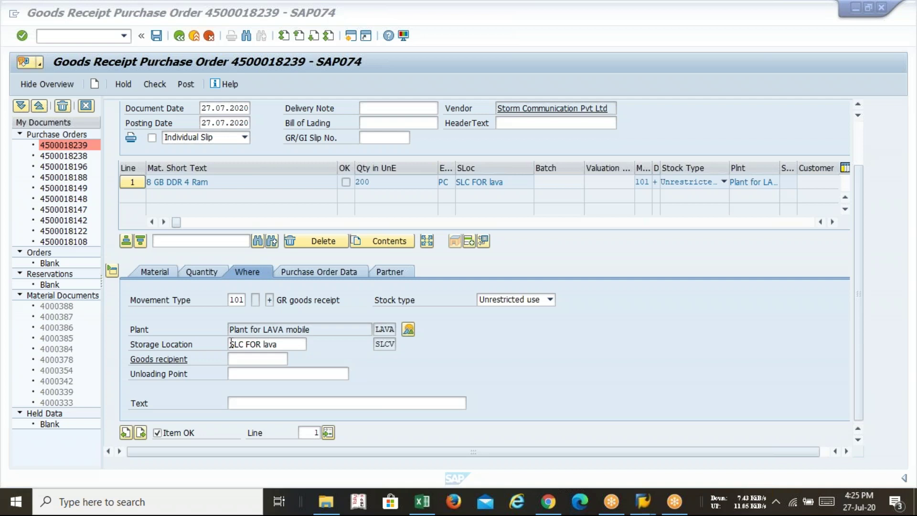
left_click(435, 330)
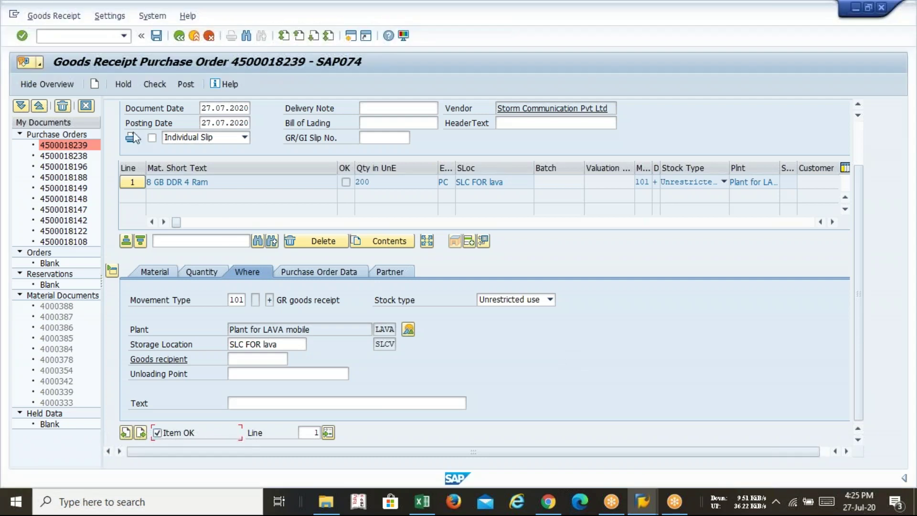
left_click(154, 84)
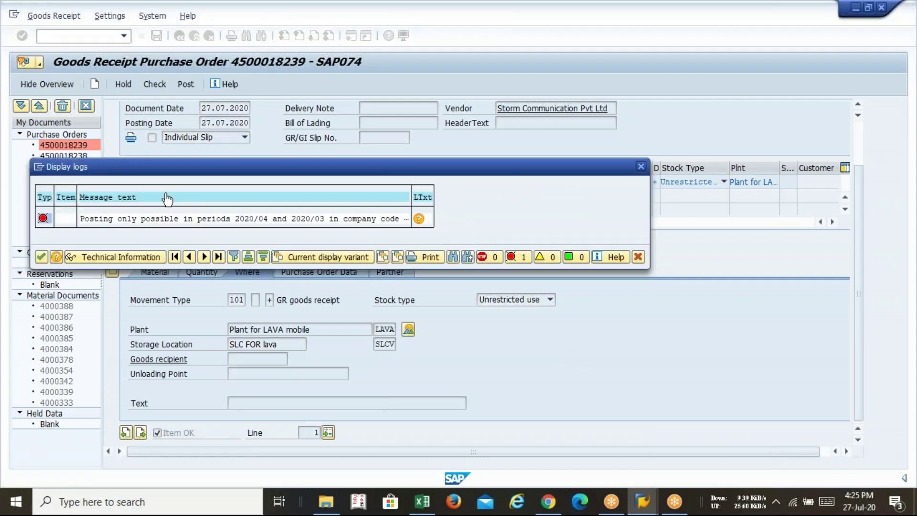
Step: Read the long text of the posting period error in the check log, and close the log
left_click_drag(171, 169, 182, 126)
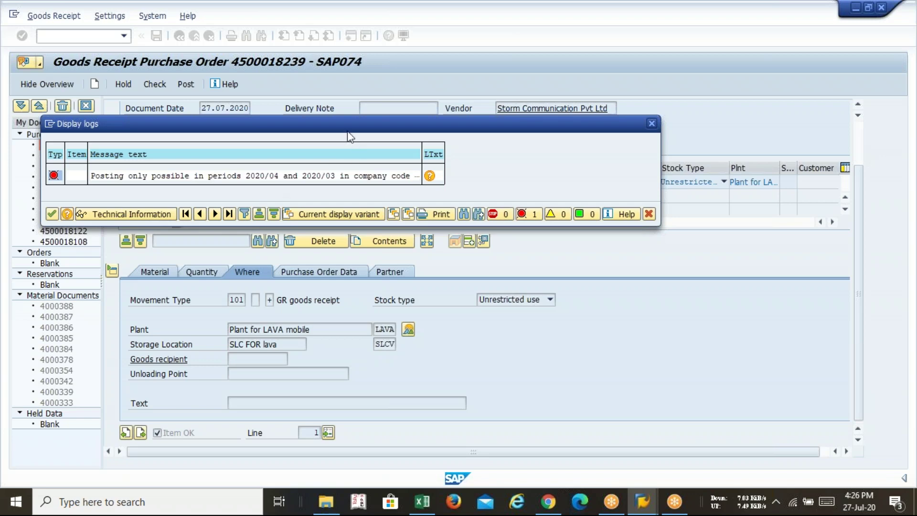
left_click_drag(344, 127, 321, 123)
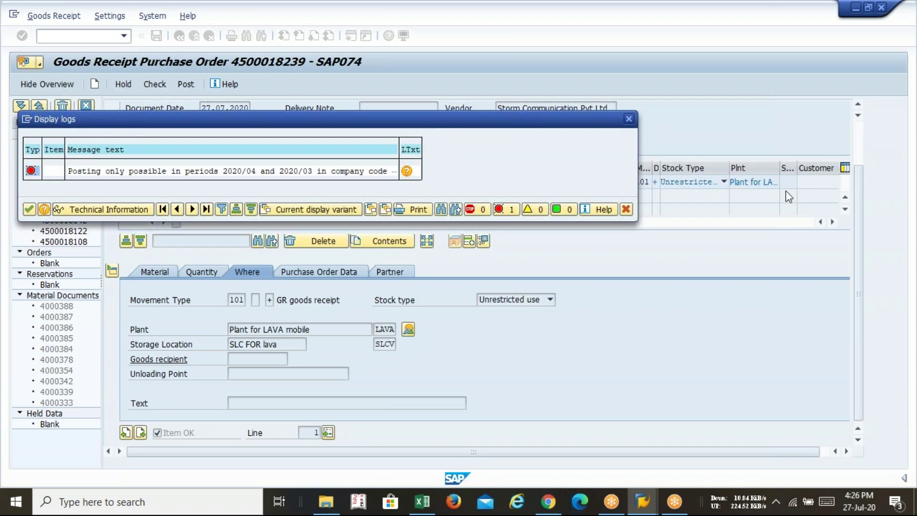
left_click(896, 336)
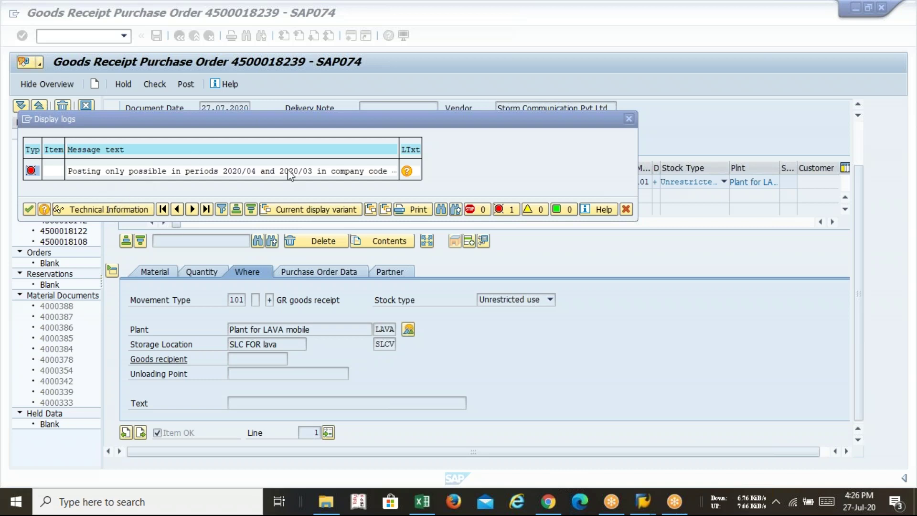
left_click(407, 171)
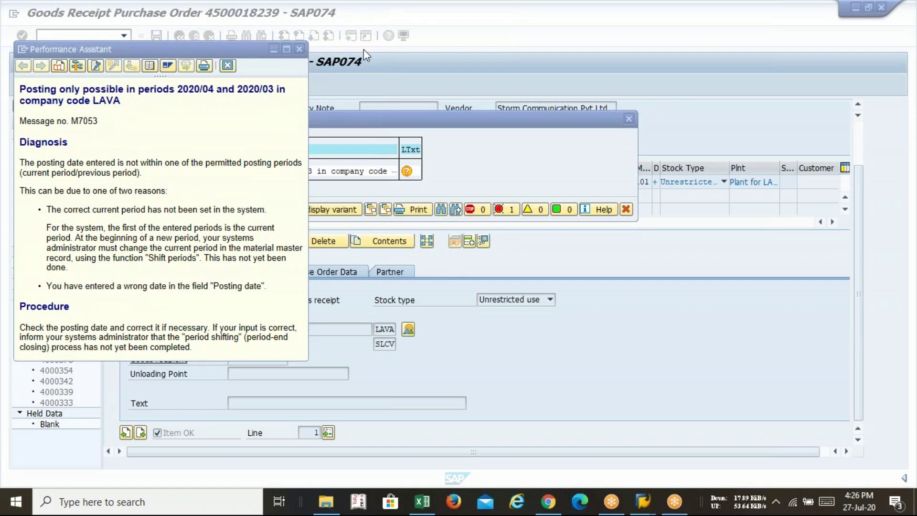
left_click(300, 48)
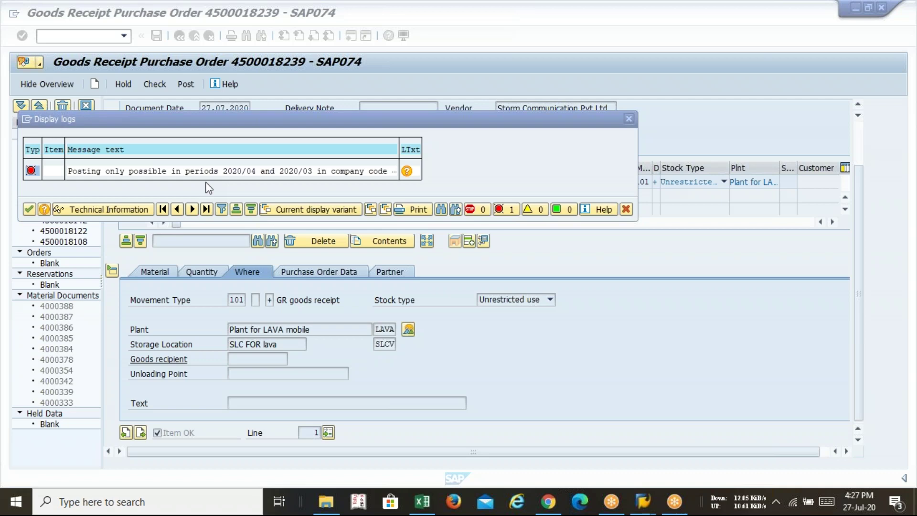
left_click(238, 126)
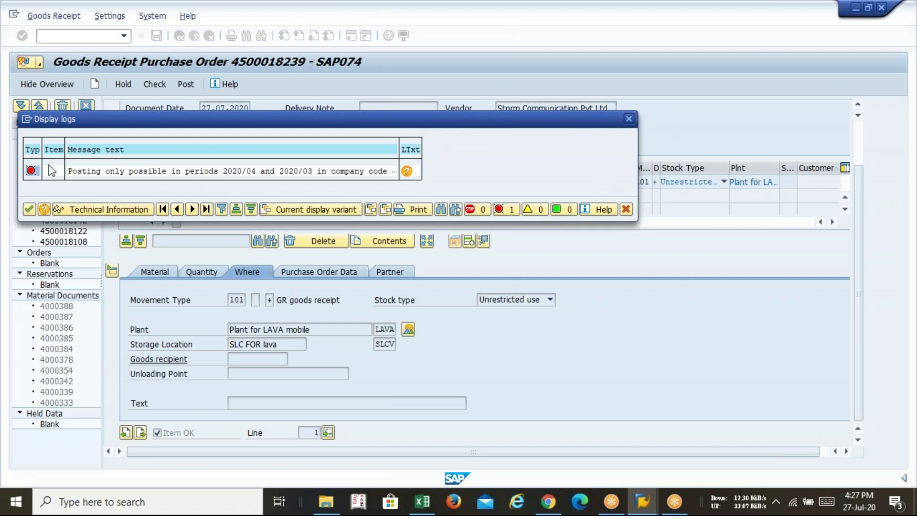
left_click(629, 118)
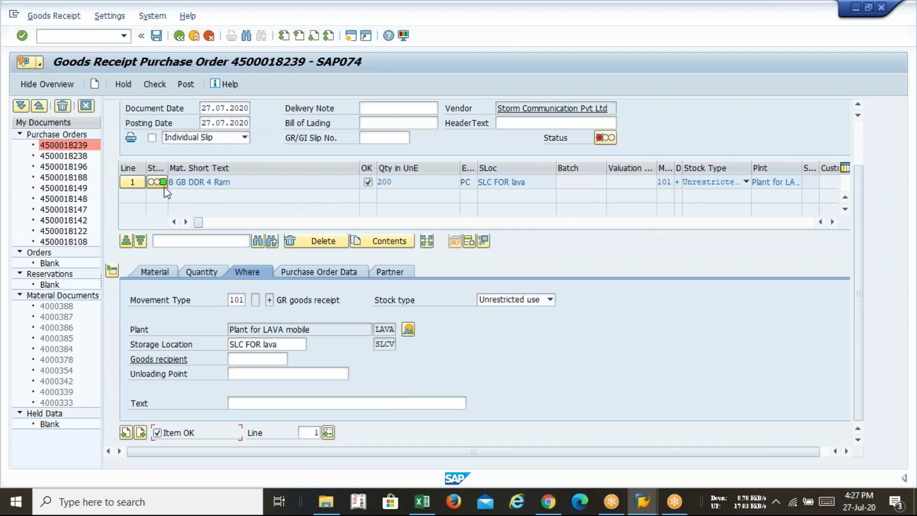
Step: Try the document date 27.07.2019, check the goods receipt again and close the log
mouse_move(599, 144)
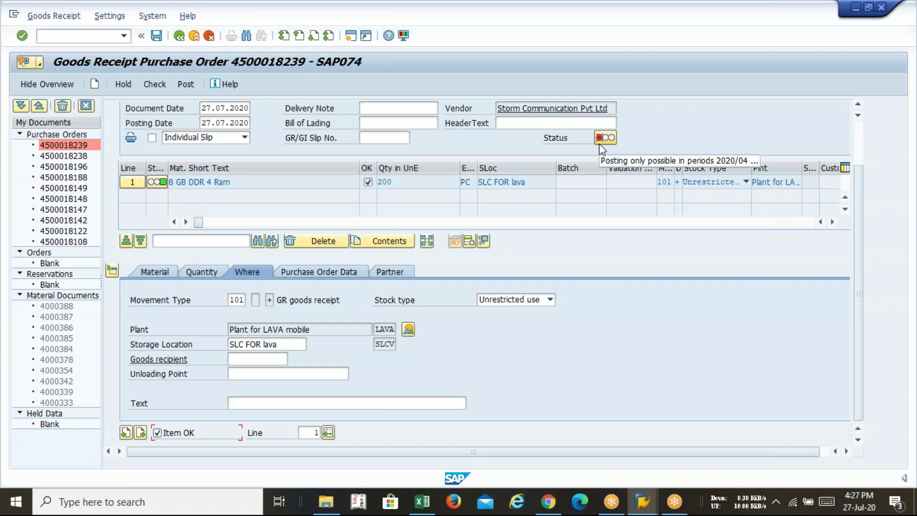
left_click(249, 107)
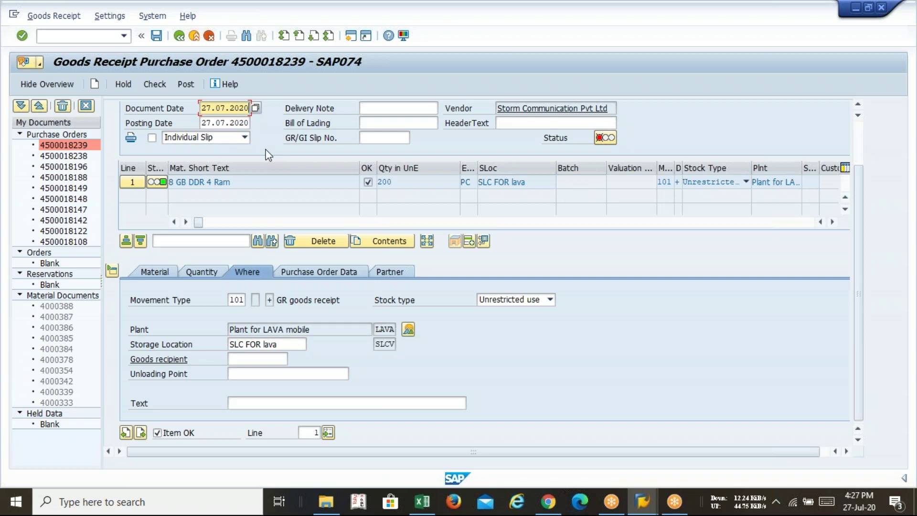
key("BackSpace")
left_click(155, 84)
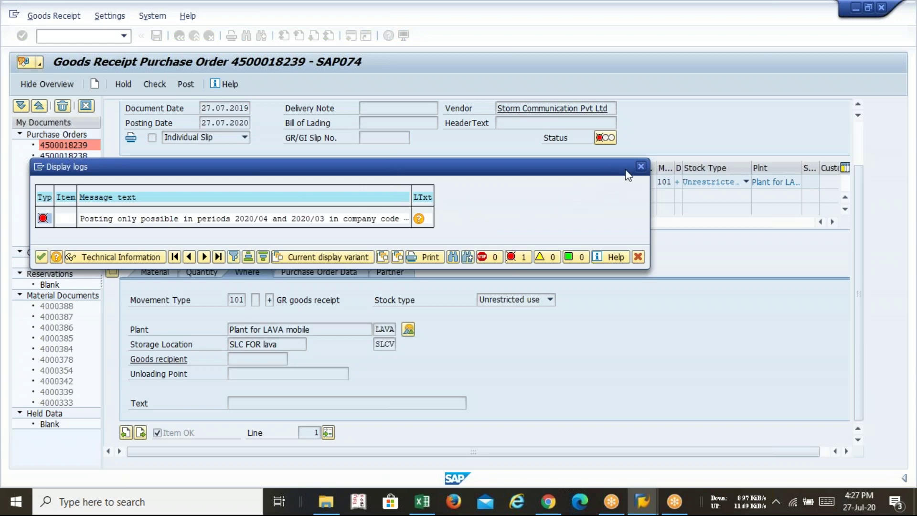
left_click(640, 167)
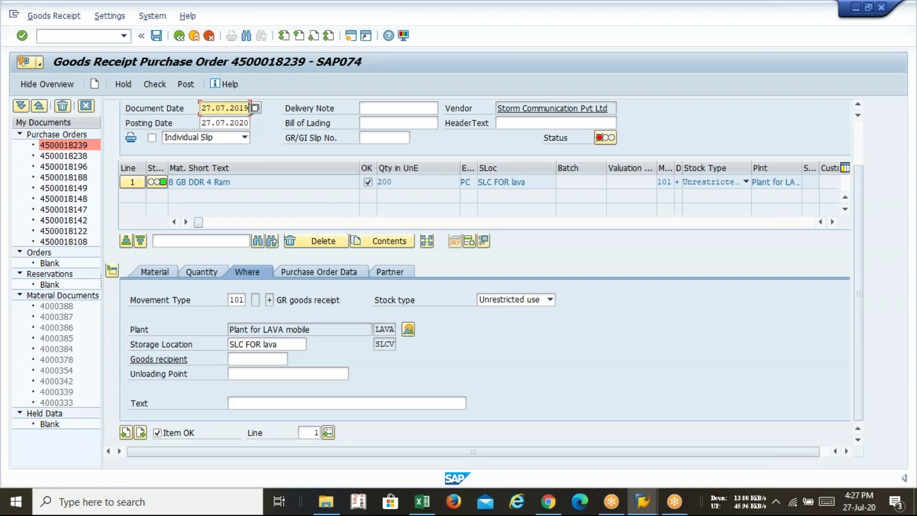
Step: Set the document date of the goods receipt back to 27.07.2020
key("BackSpace")
key("BackSpace")
type("20")
key("Return")
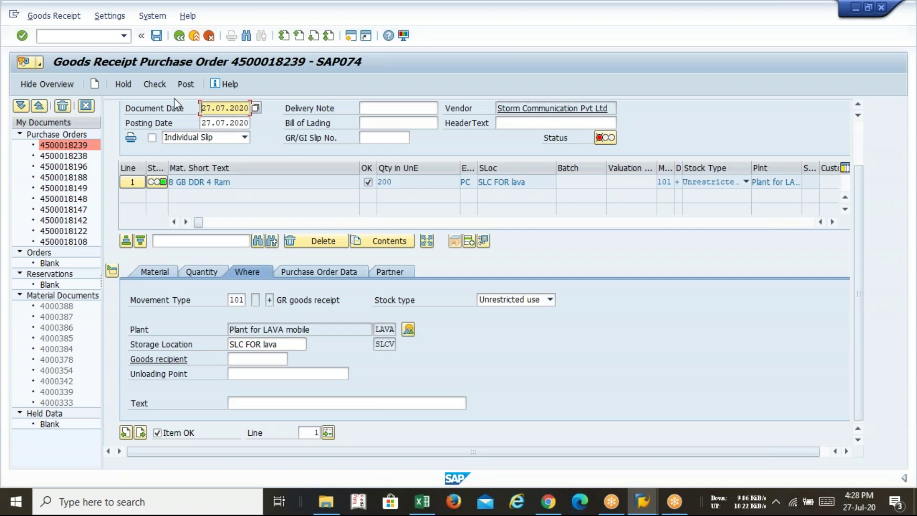
Step: Try to exit the goods receipt while saving the entered document, and dismiss the resulting logs
left_click(179, 36)
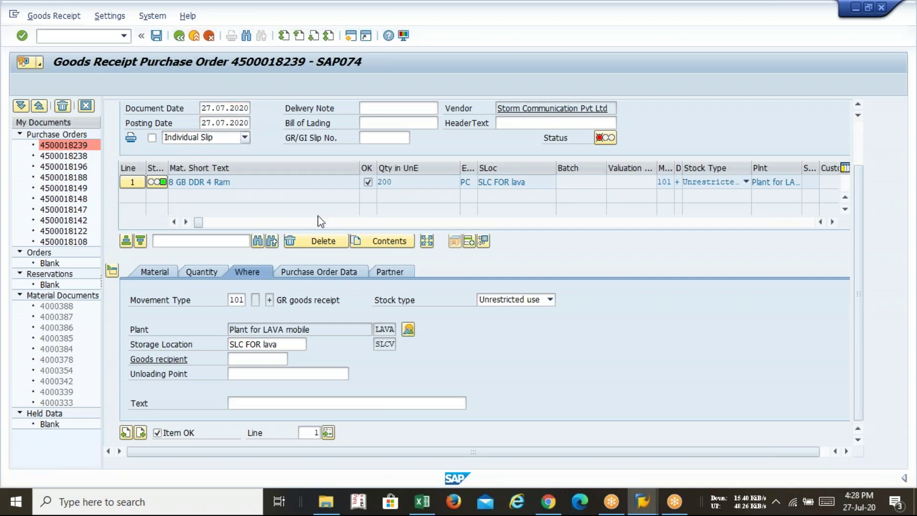
left_click(167, 248)
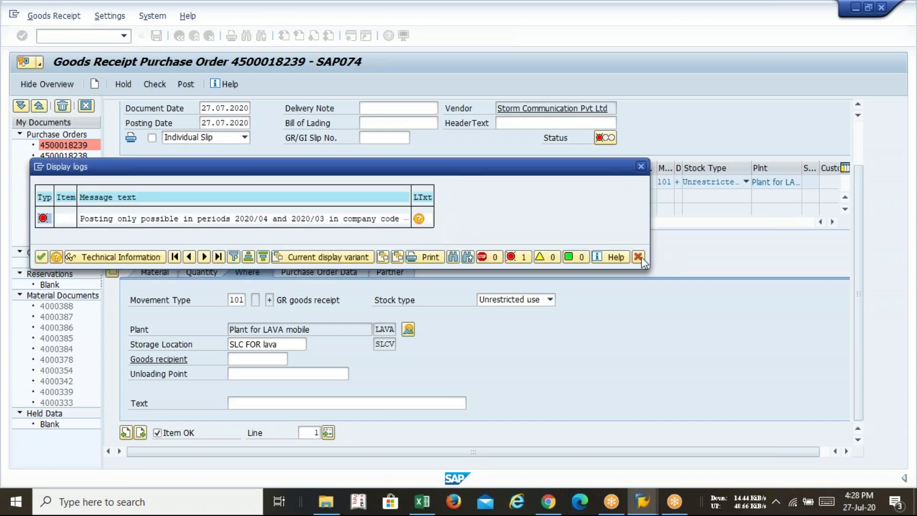
left_click_drag(566, 165, 427, 80)
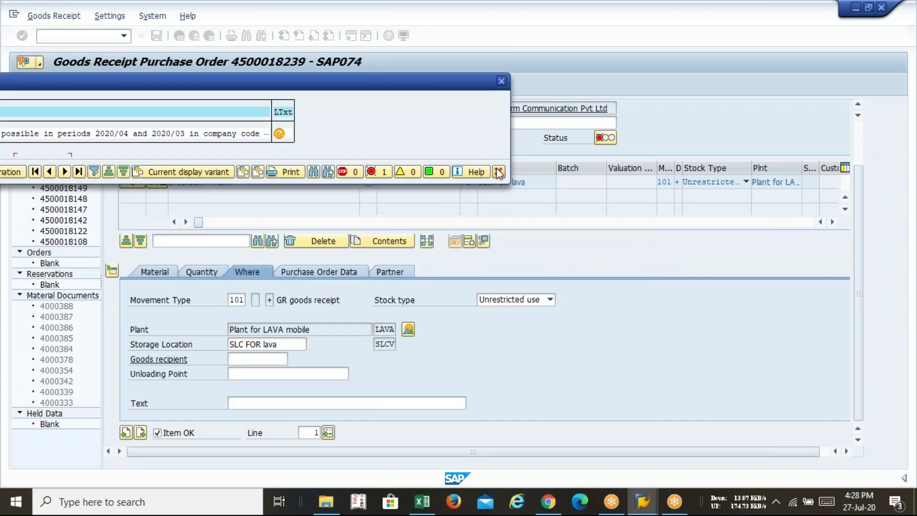
left_click(498, 172)
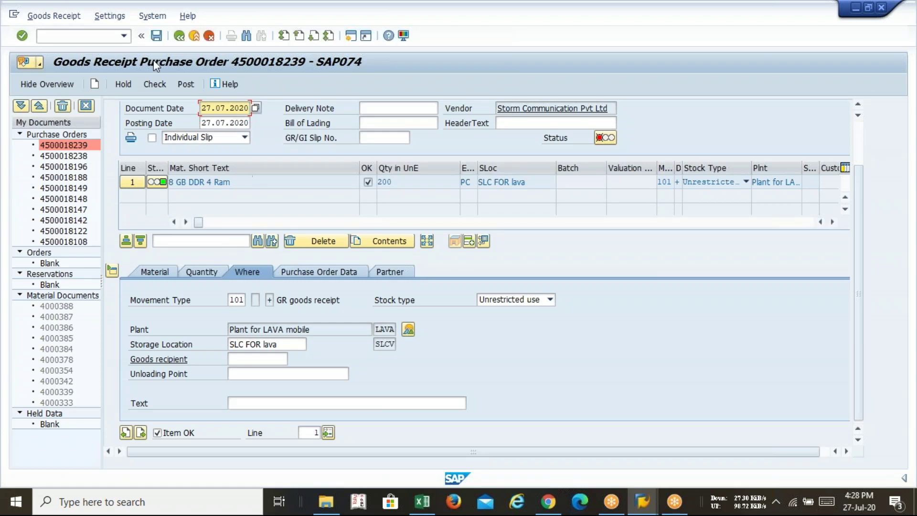
left_click(209, 37)
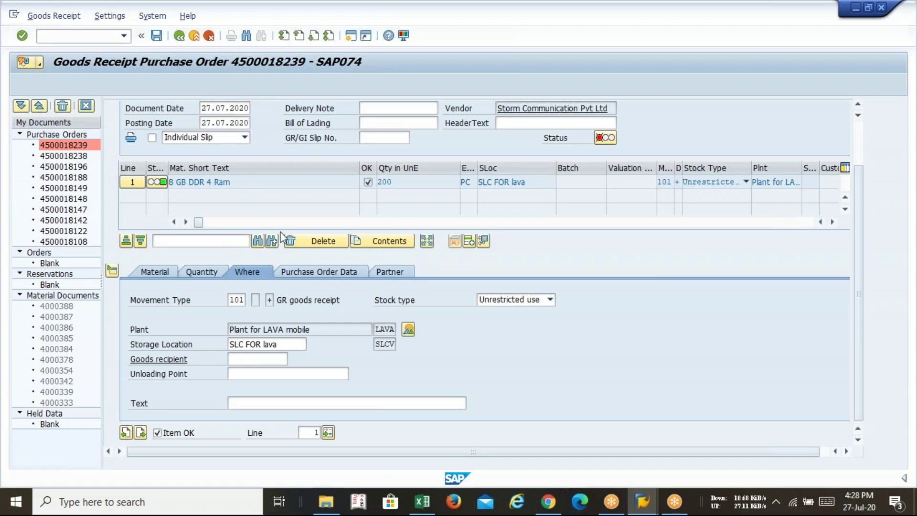
left_click(174, 248)
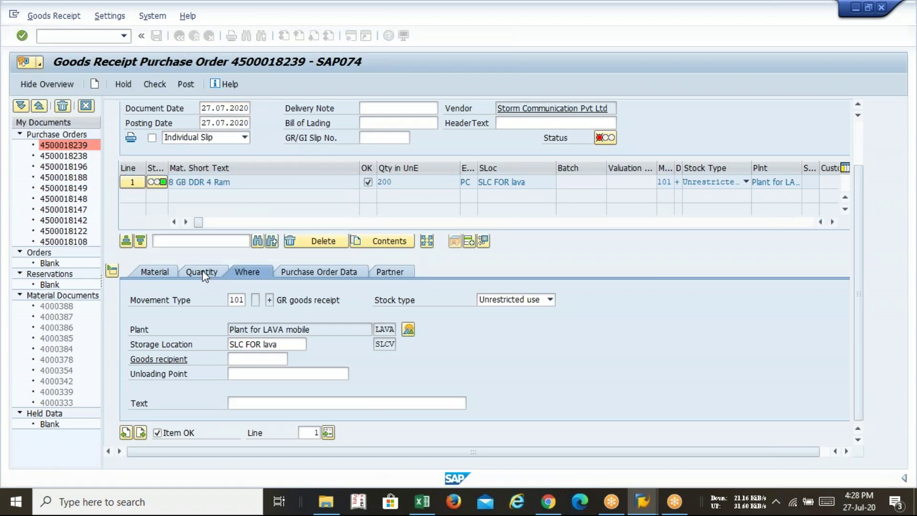
left_click(40, 260)
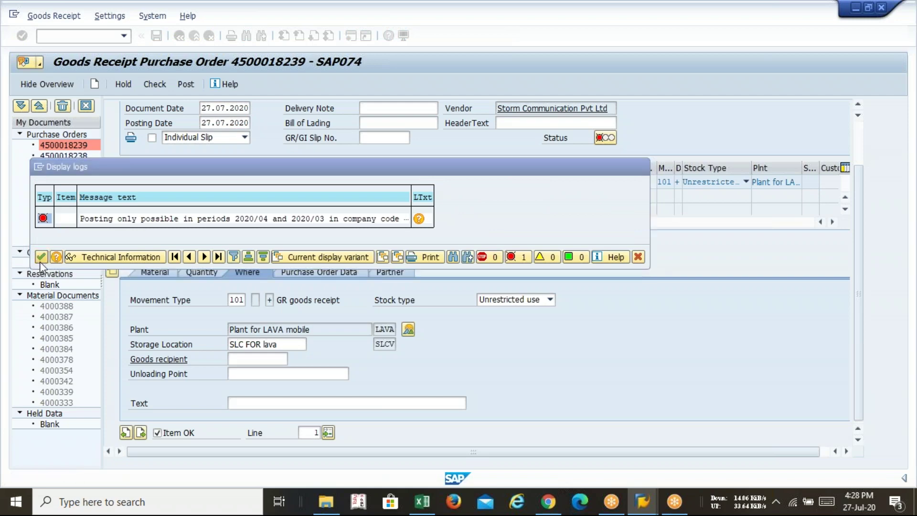
Step: Exit the goods receipt without saving and return to the SAP Easy Access screen
left_click(179, 35)
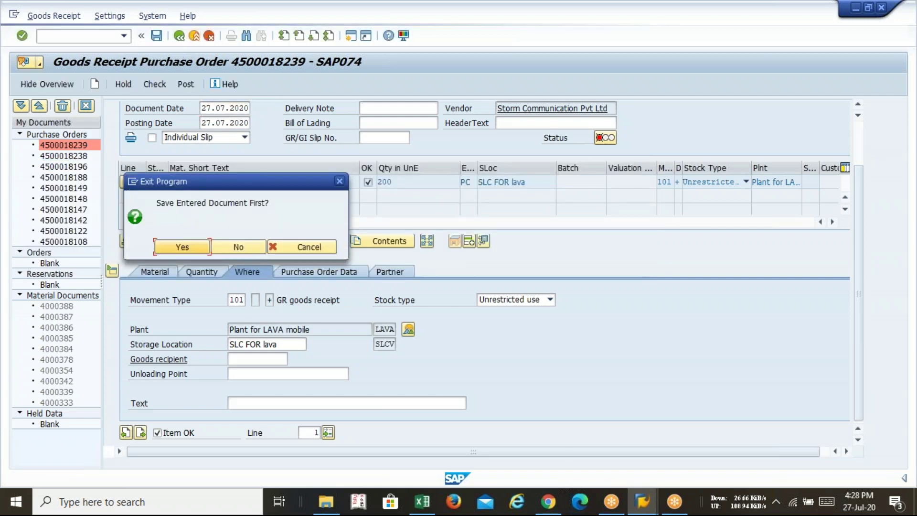
left_click(233, 246)
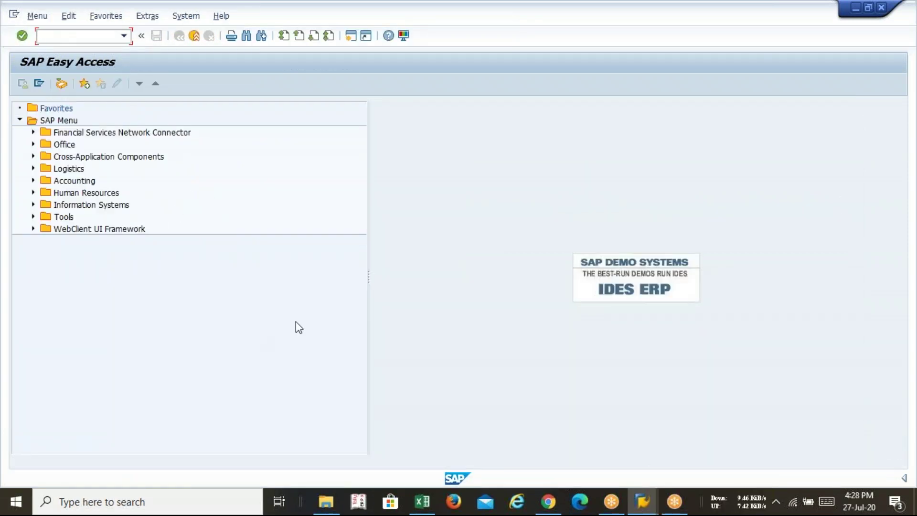
Step: Switch to sap.xlsx in Excel and look through the configuration steps and transaction codes on Sheet21 for one concerning posting periods
left_click(423, 499)
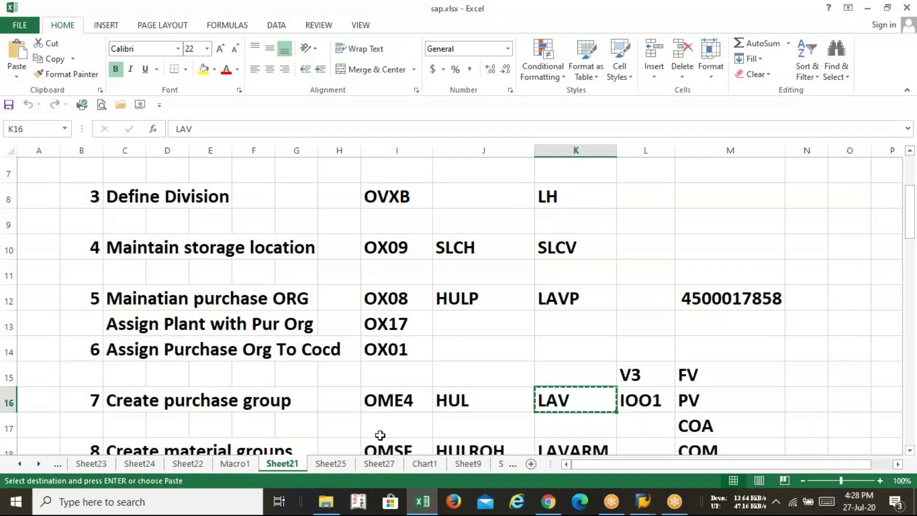
left_click(331, 401)
key("Down")
key("Down")
key("Down")
key("Down")
key("Down")
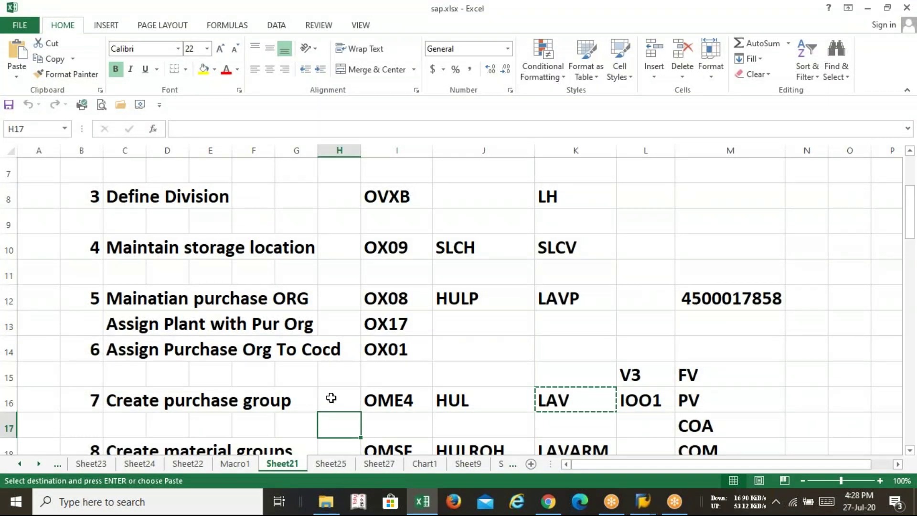
key("Down")
key("Down")
key("Down")
key("Down")
key("Down")
key("Down")
key("Down")
key("Down")
key("Down")
key("Down")
key("Down")
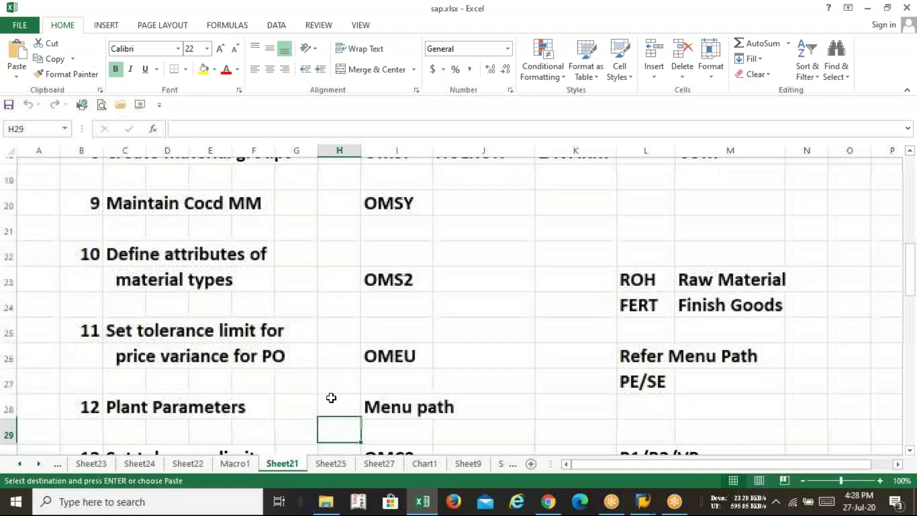
key("Down")
key("Down")
key("Down")
key("Down")
key("Down")
key("Down")
key("Down")
key("Down")
key("Down")
key("Down")
key("Down")
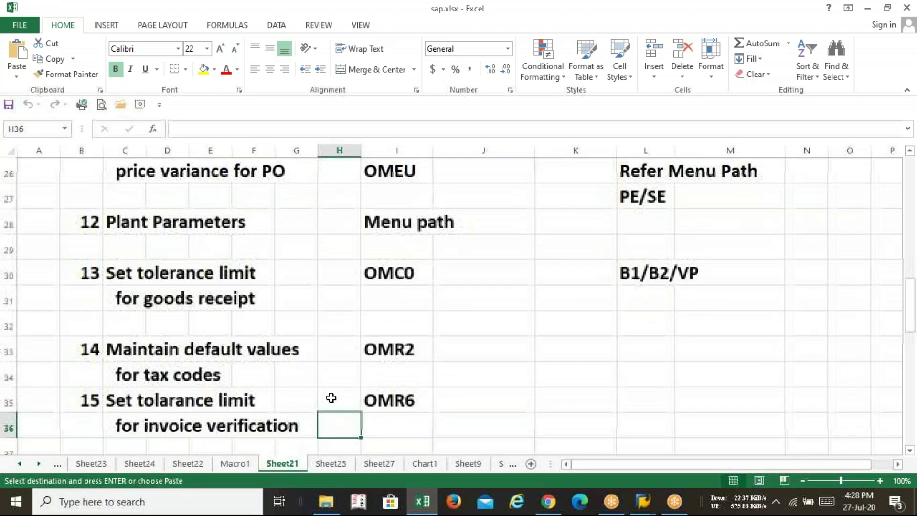
key("Down")
key("Down")
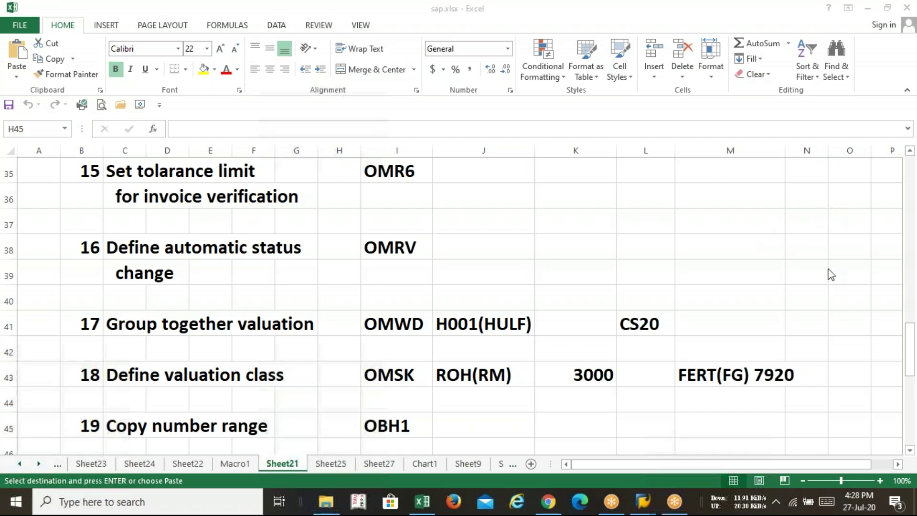
key("Down")
key("Down")
key("Down")
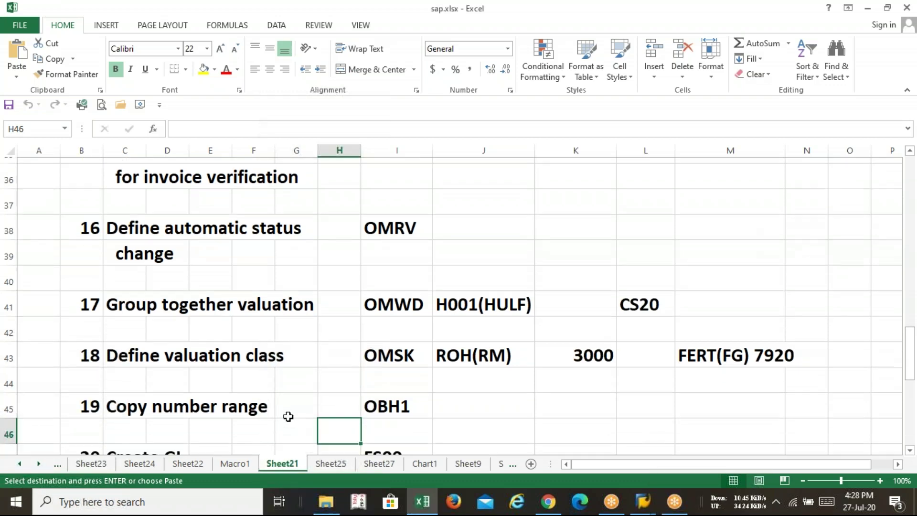
key("Down")
key("Down")
key("Down")
key("Down")
key("Down")
key("Down")
key("Down")
key("Down")
key("Down")
key("Down")
key("Down")
key("Down")
key("Down")
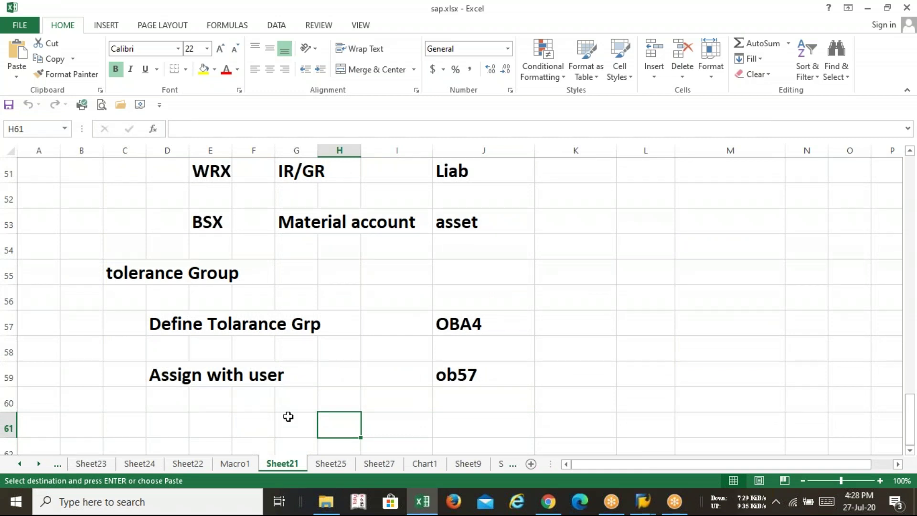
key("Up")
key("Up")
key("Up")
key("Up")
key("Up")
key("Up")
key("Up")
key("Up")
key("Up")
key("Up")
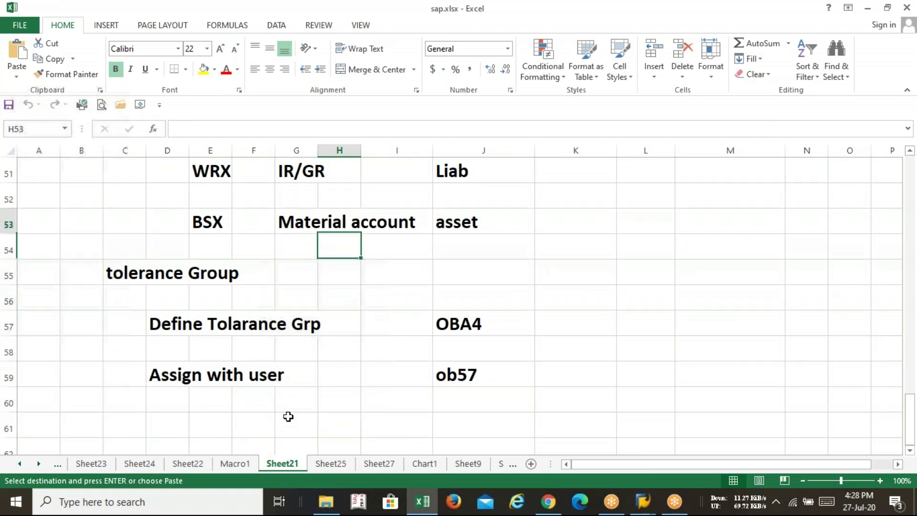
key("Up")
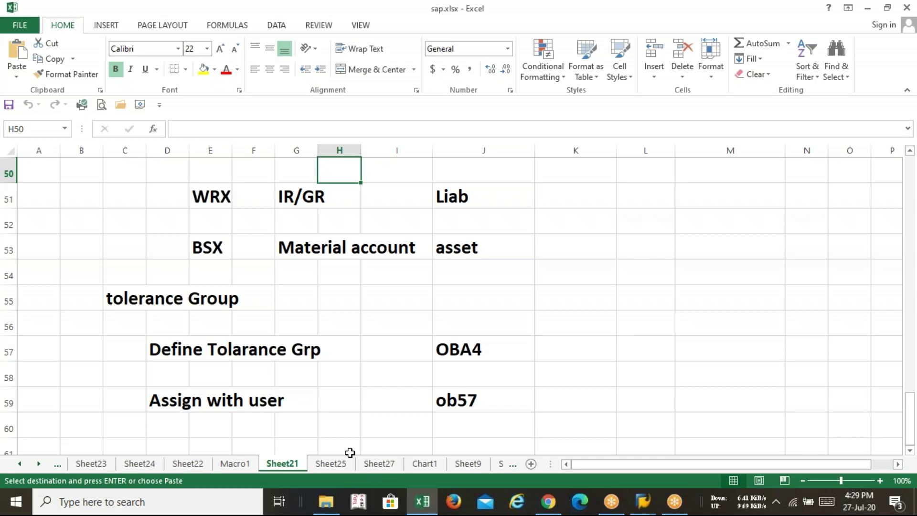
Step: Look through the configuration steps and transaction codes for services with a purchase order on Sheet25
left_click(337, 465)
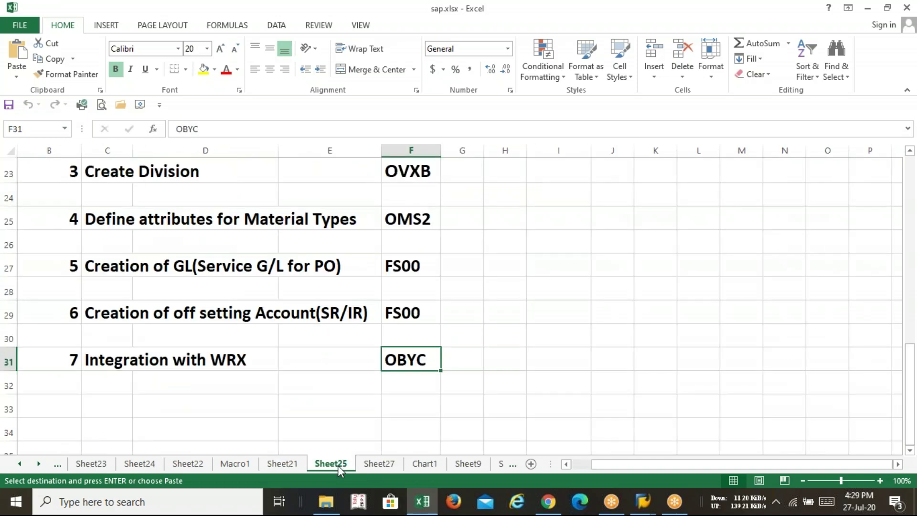
left_click_drag(461, 303, 463, 299)
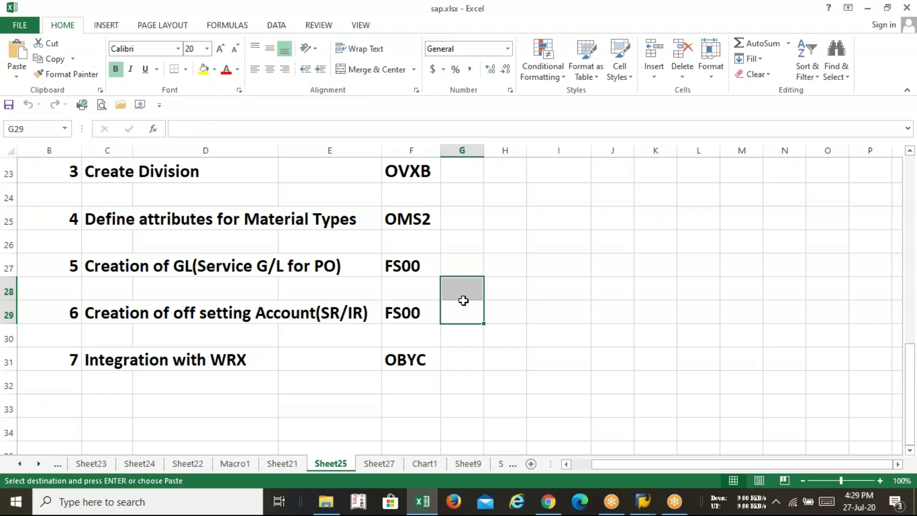
key("Up")
key("Up")
key("Up")
key("Up")
key("Up")
key("Up")
key("Up")
key("Up")
key("Up")
key("Up")
key("Up")
key("Up")
key("Up")
key("Up")
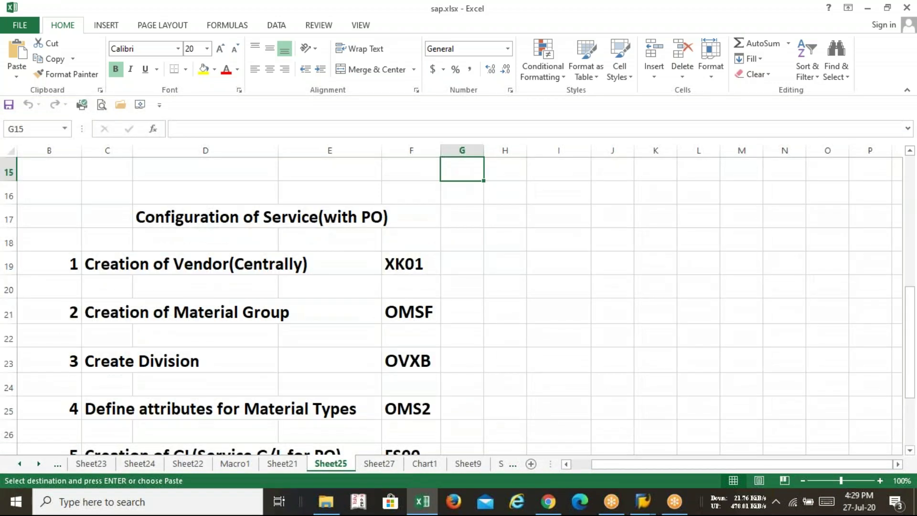
key("Down")
key("Down")
key("Down")
key("Down")
key("Down")
key("Down")
key("Down")
key("Down")
key("Down")
key("Down")
key("Down")
key("Down")
key("Down")
key("Down")
key("Down")
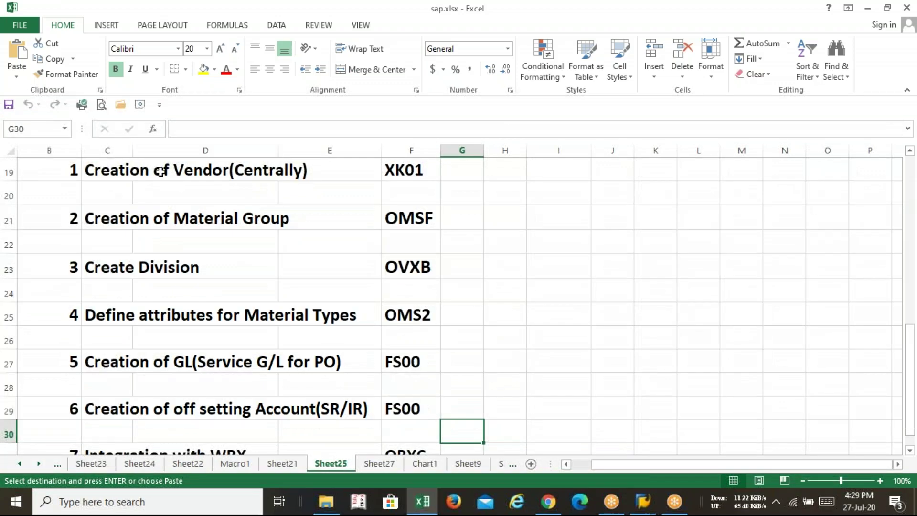
Step: Examine the central vendor creation and material group creation entries together with their transaction codes
left_click(108, 172)
left_click_drag(108, 172, 421, 170)
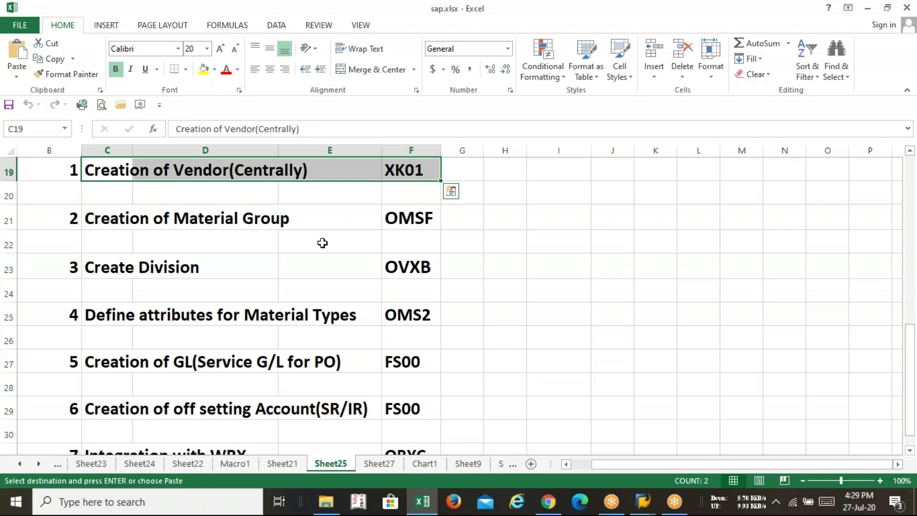
left_click_drag(150, 222, 401, 218)
left_click(405, 221)
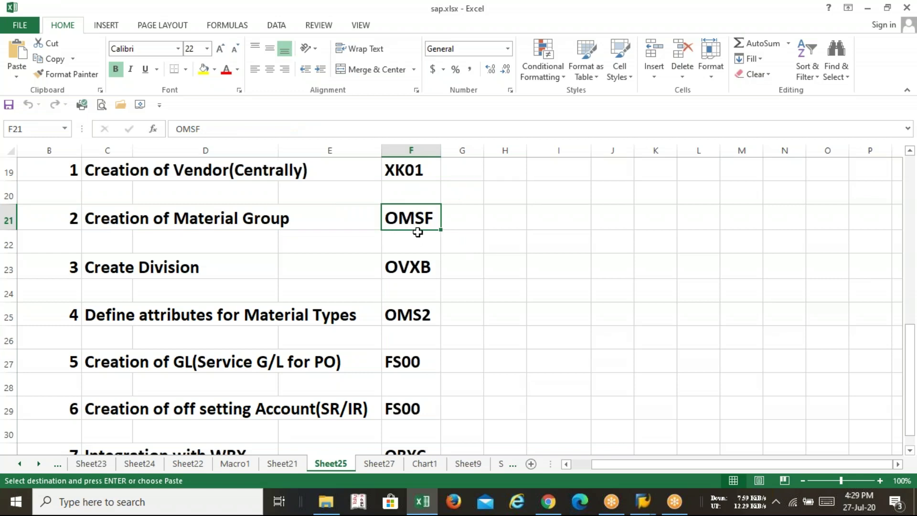
Step: Review the transaction codes listed for each configuration task, from vendor creation through to the WRX integration
left_click(416, 278)
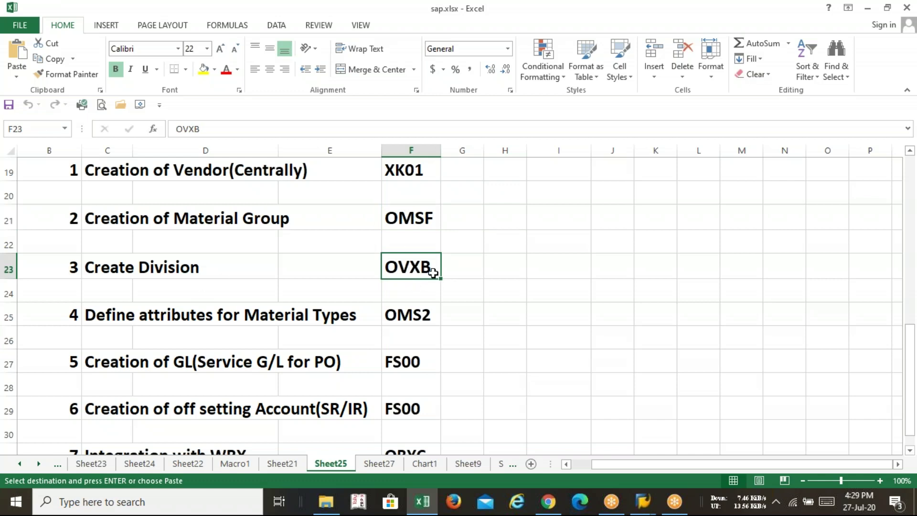
left_click(430, 317)
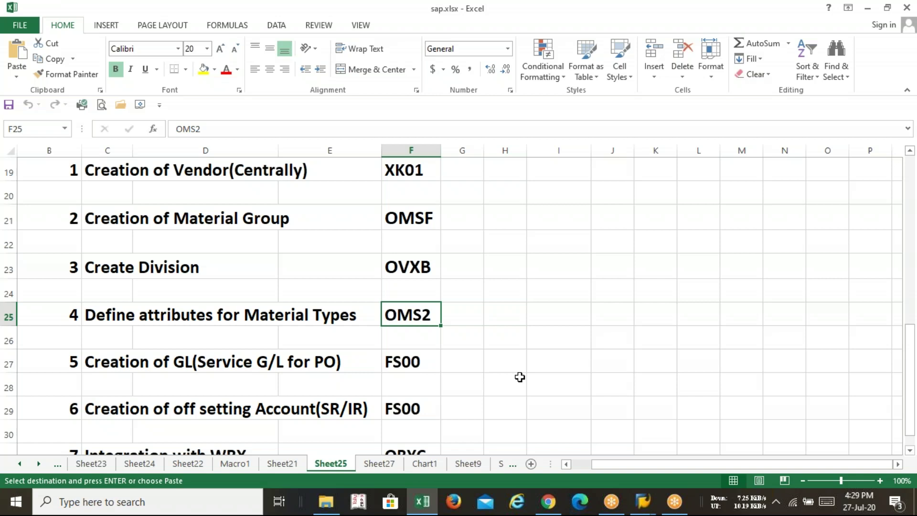
left_click(425, 369)
left_click(417, 406)
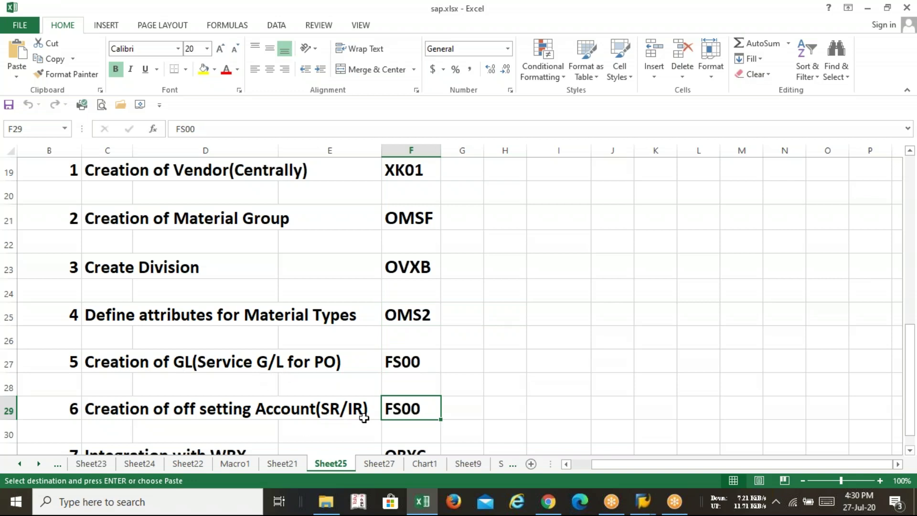
key("Down")
key("Down")
key("Down")
key("Down")
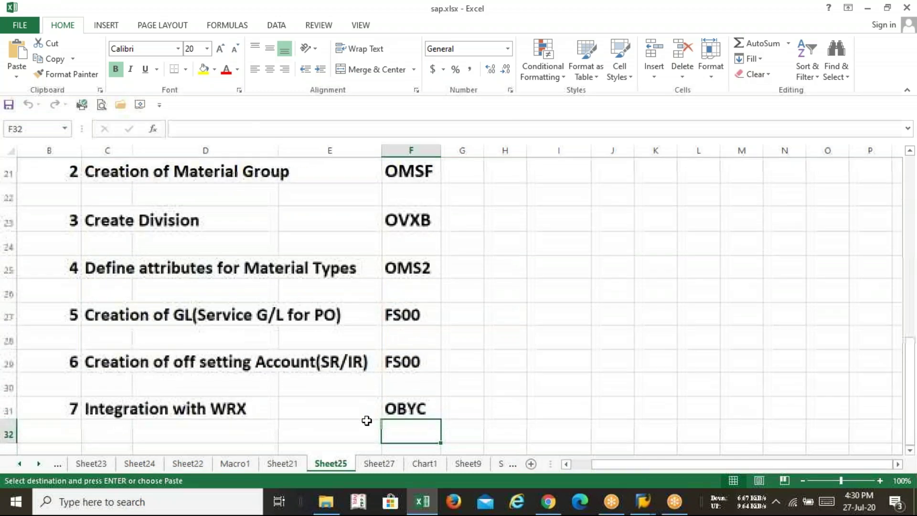
left_click(416, 385)
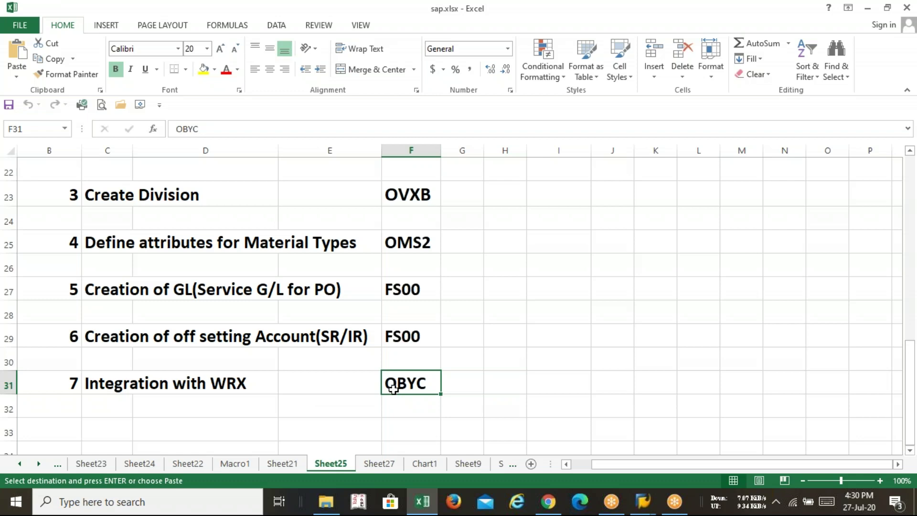
left_click(404, 292)
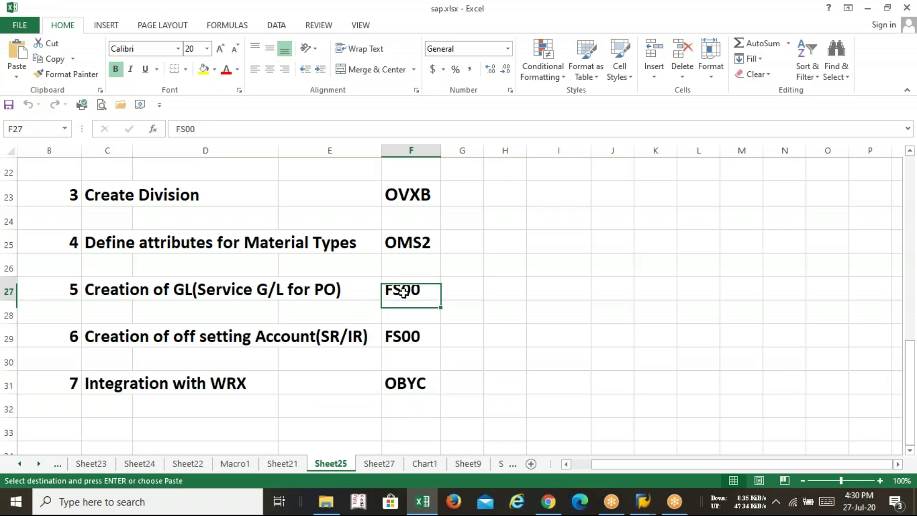
key("Up")
key("Up")
key("Up")
key("Up")
key("Up")
key("Up")
key("Up")
key("Up")
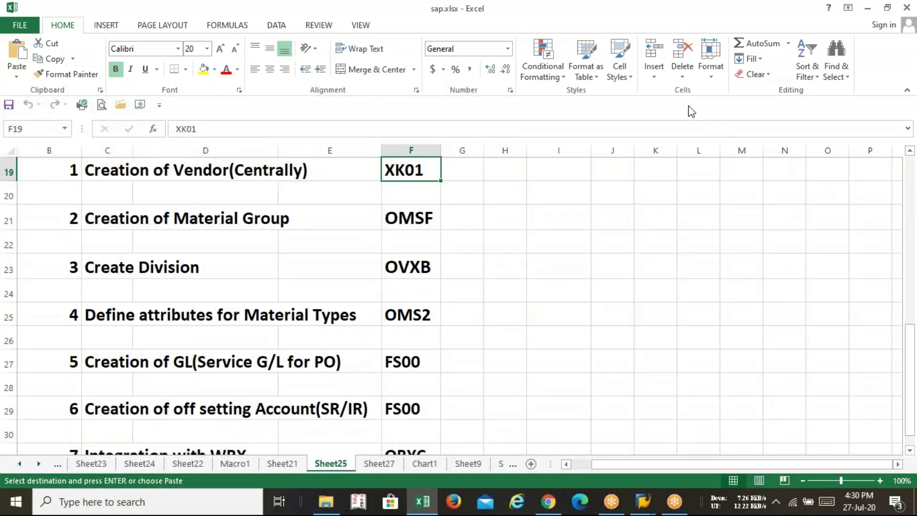
Step: Examine the start of the "Configuration of Service(with PO)" list, comparing the vendor and material group entries
left_click(769, 251)
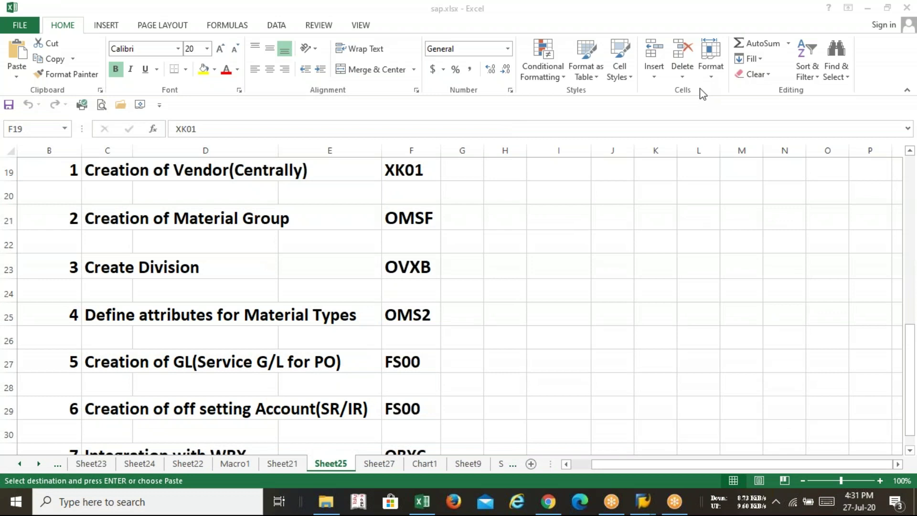
left_click(425, 176)
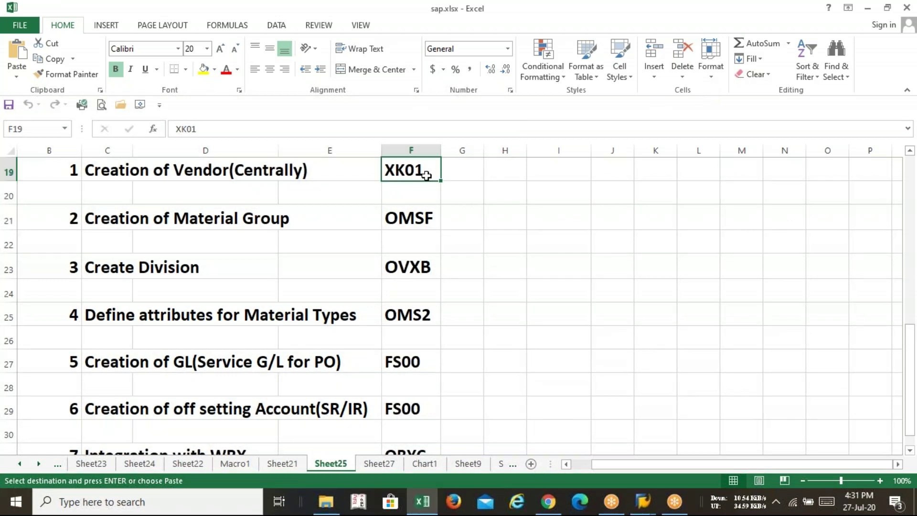
key("Up")
scroll(426, 170, "up", 1)
key("Down")
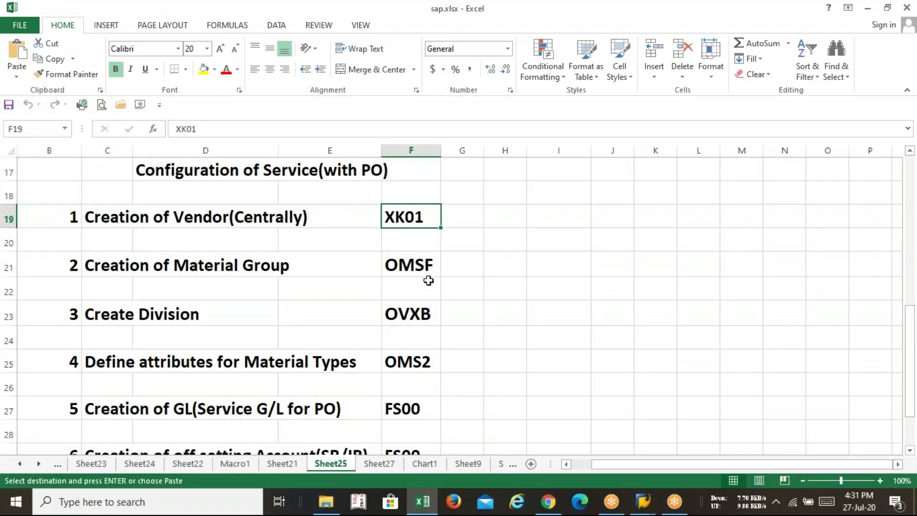
left_click(410, 267)
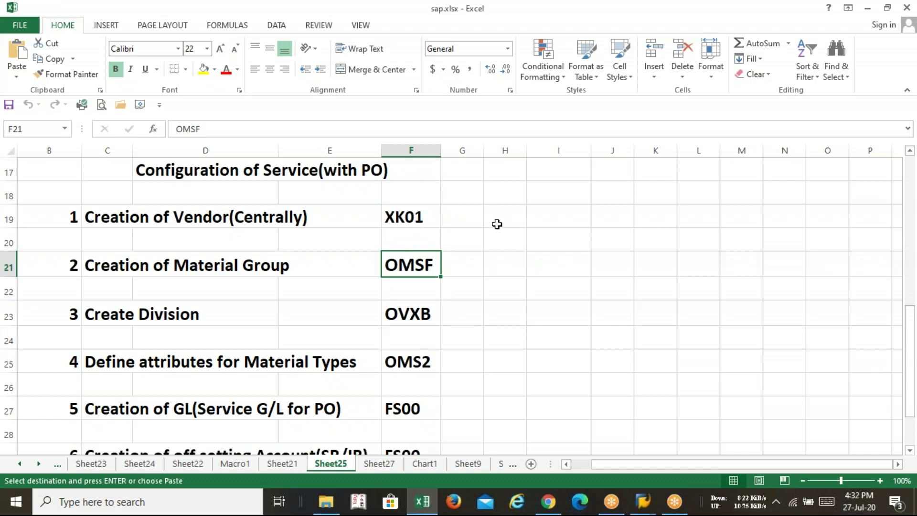
mouse_move(412, 217)
left_mouse_down()
mouse_move(408, 452)
mouse_move(395, 481)
mouse_move(394, 170)
mouse_move(416, 214)
left_mouse_up()
left_click(416, 214)
key("Up")
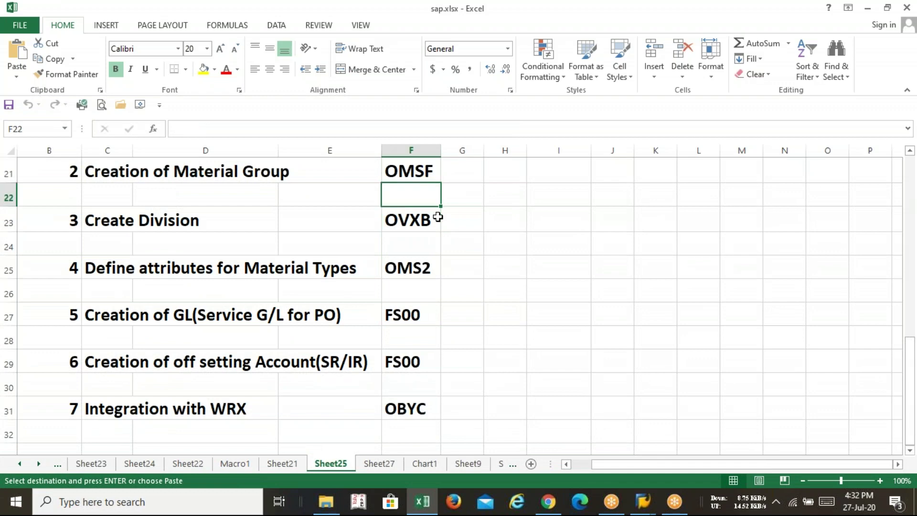
key("Up")
key("Up")
key("Up")
key("Up")
key("Up")
key("Down")
key("Down")
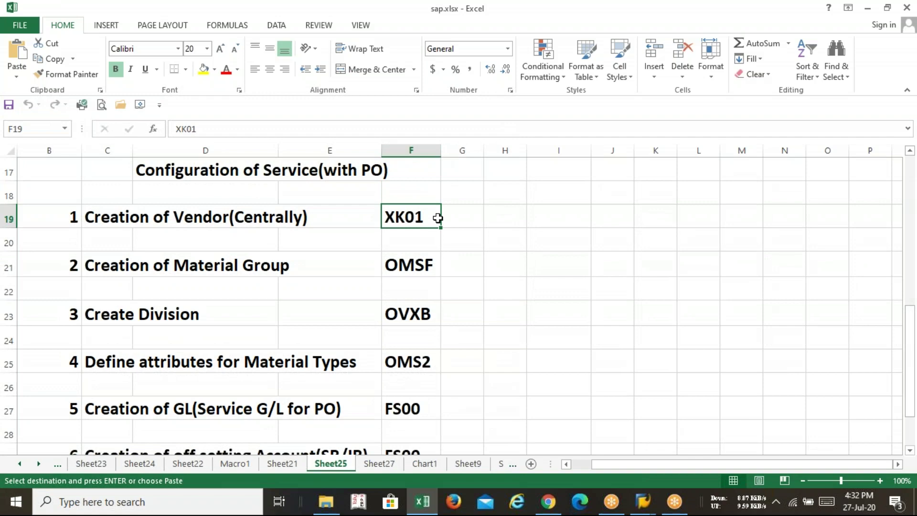
Step: Copy the material group transaction code OMSF from the sheet and run it in SAP
key("alt+Tab")
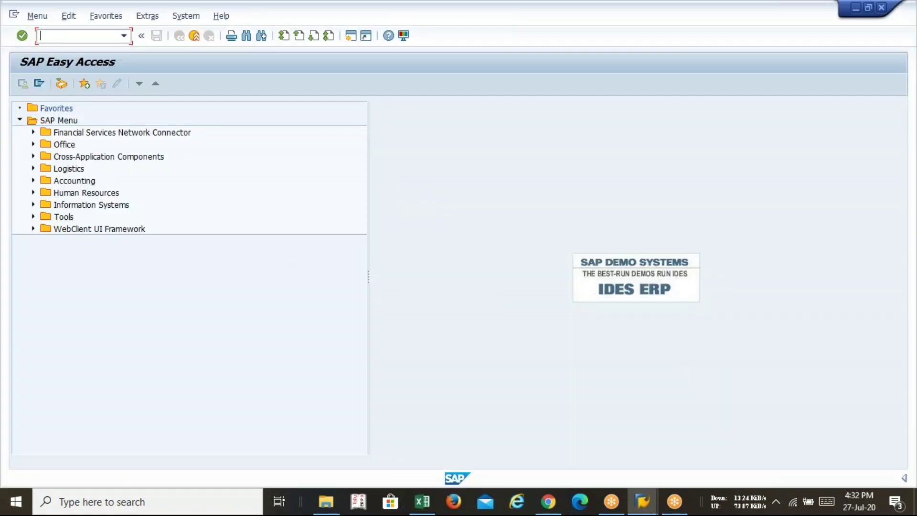
key("alt+Tab")
left_click(409, 266)
key("ctrl+c")
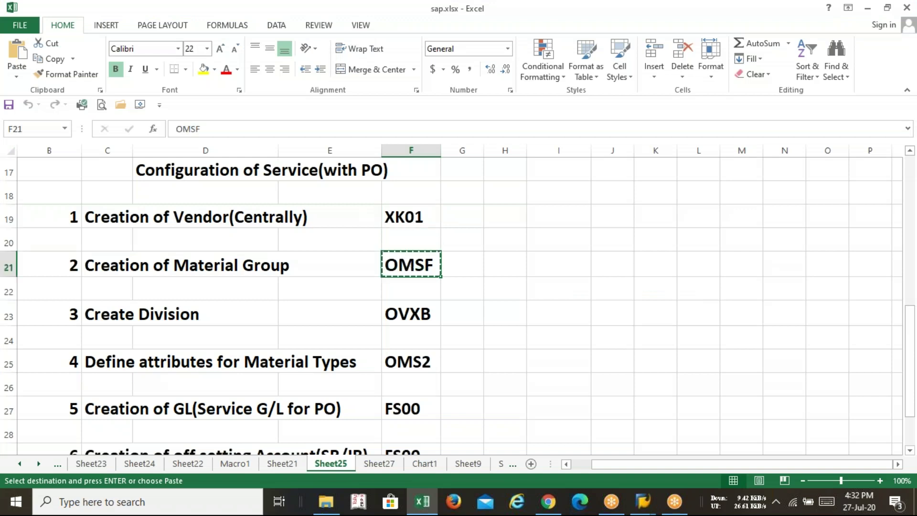
key("alt+Tab")
key("ctrl+v")
key("Return")
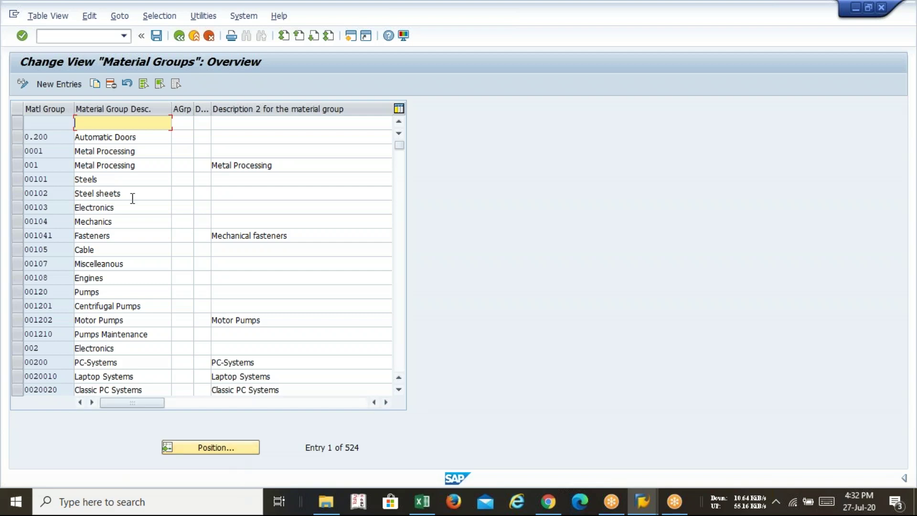
Step: Add material group LAVASR with the description "Service Grp for LAVA" and save it under the proposed customizing request
left_click(77, 87)
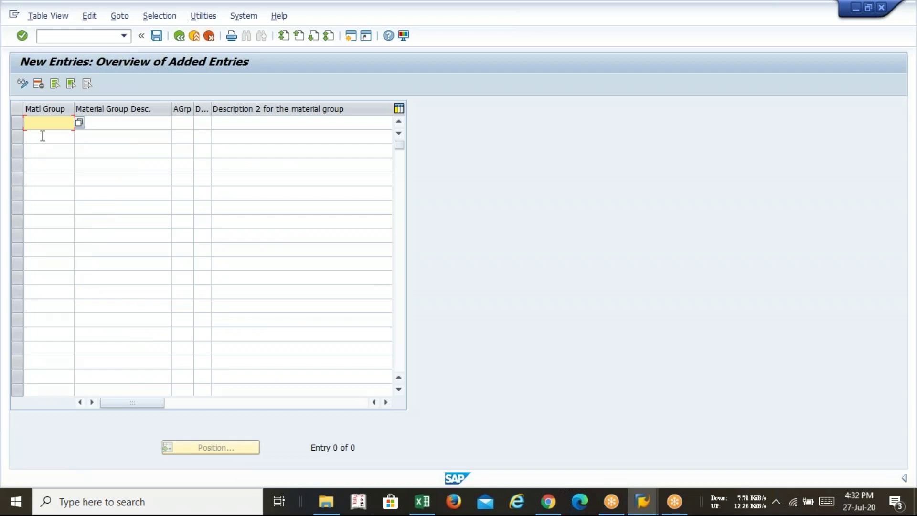
type("LAVA")
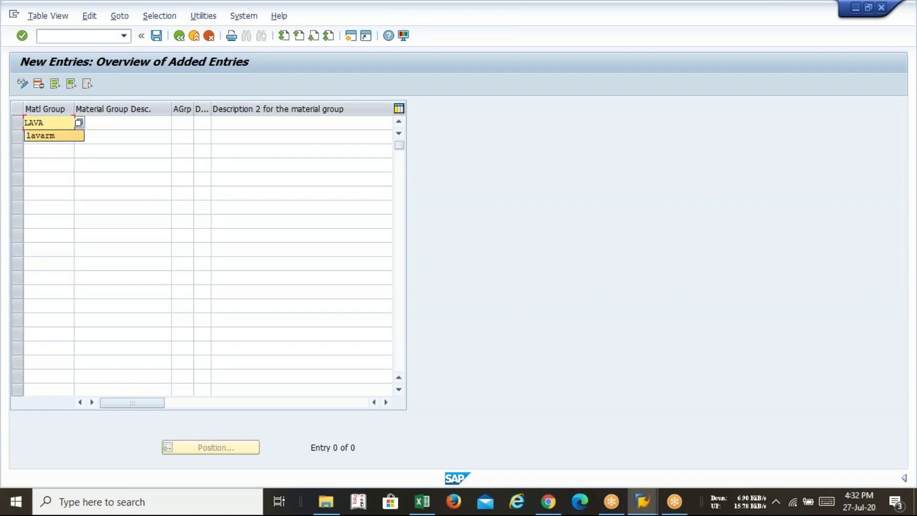
type("SR")
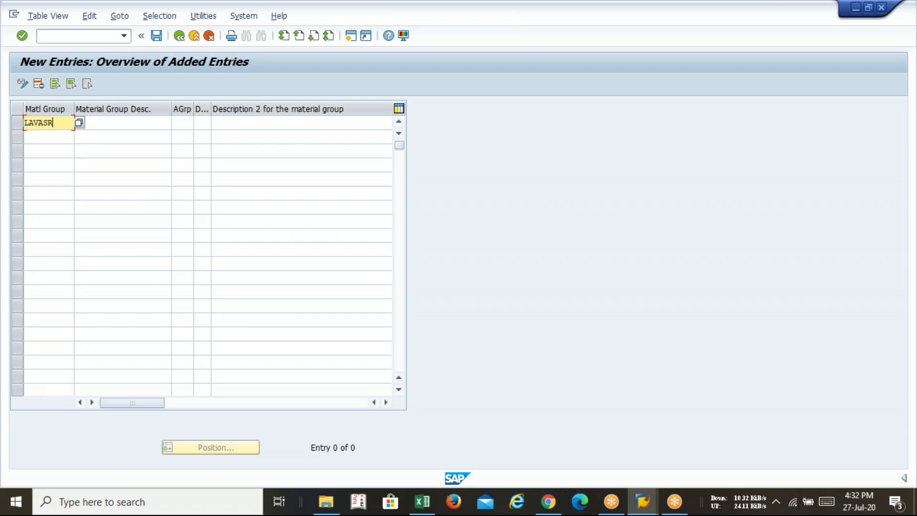
key("Tab")
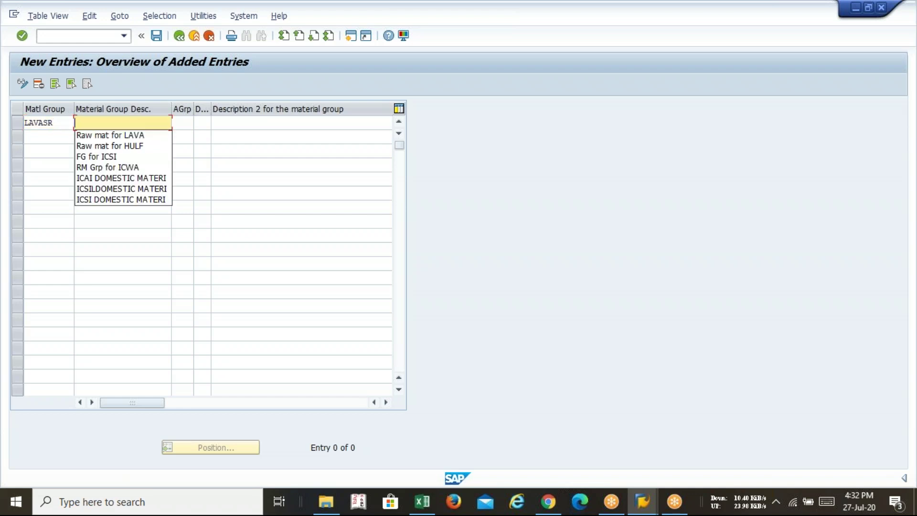
type("sE")
key("BackSpace")
key("BackSpace")
type("Service G")
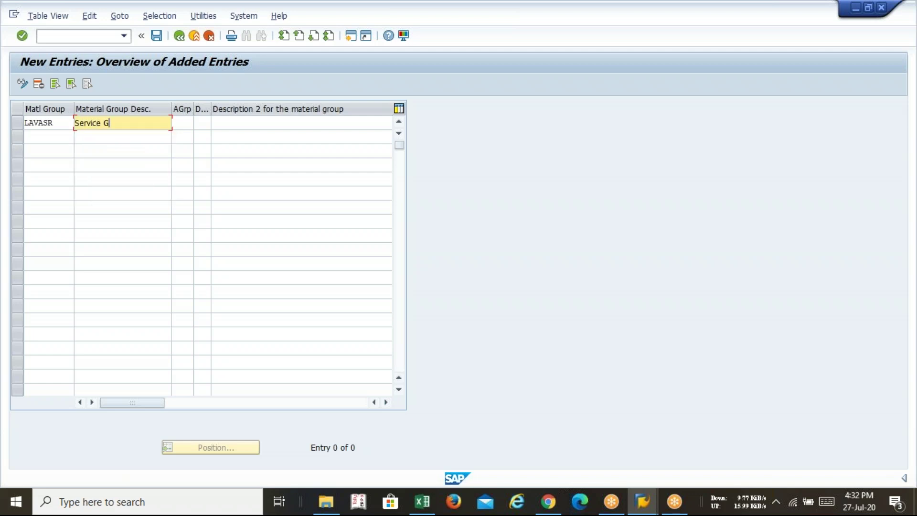
type("rp for LAVA")
key("Return")
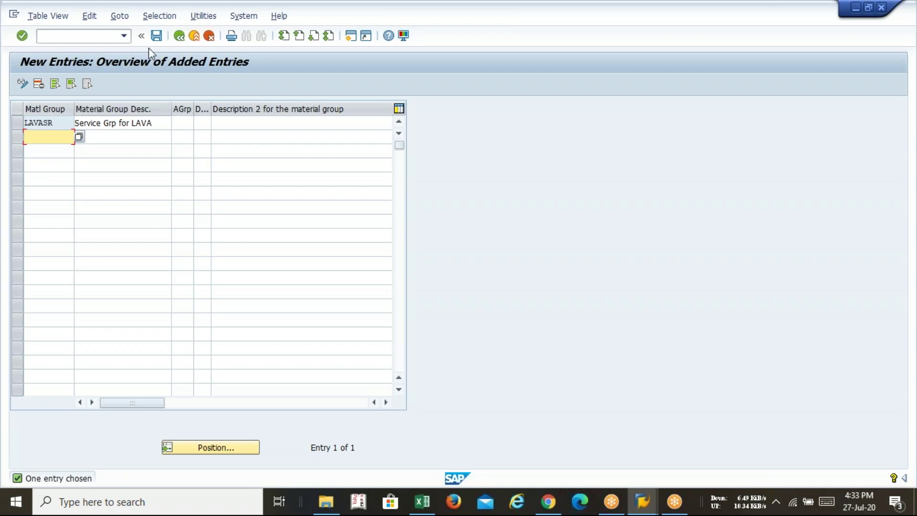
left_click(157, 36)
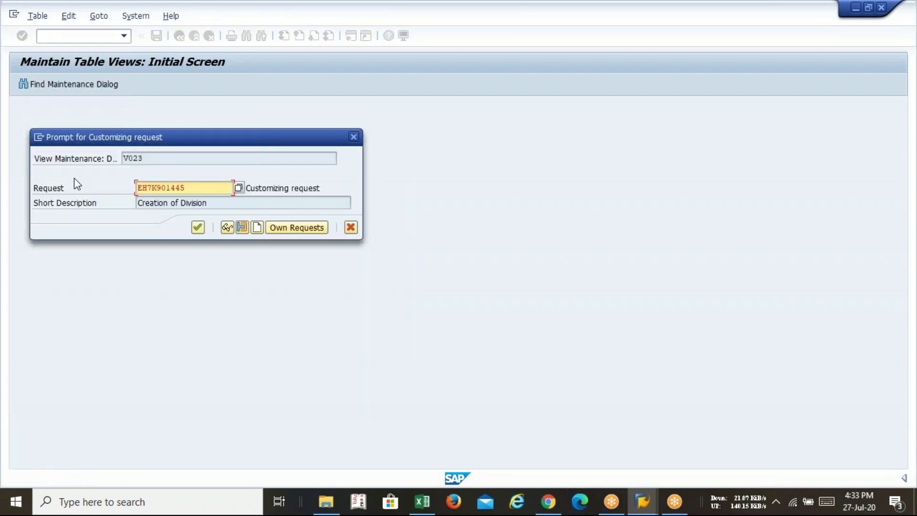
left_click(198, 228)
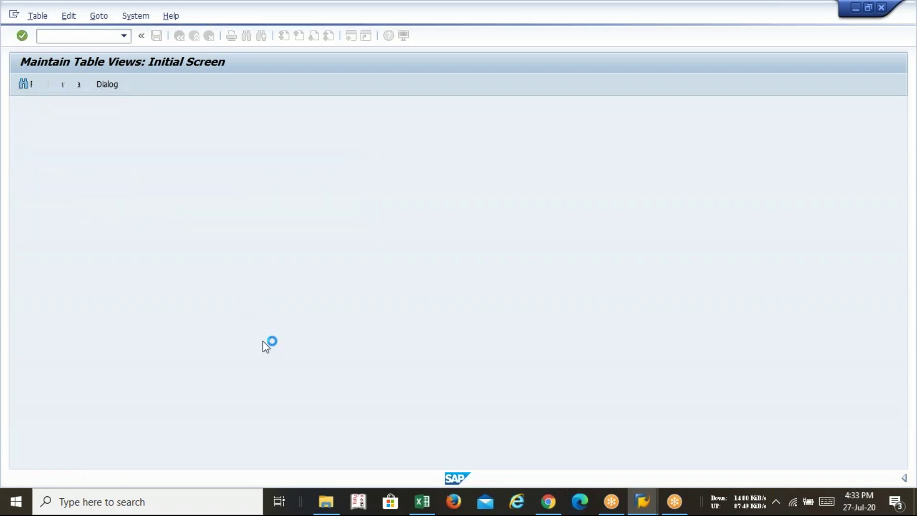
Step: Switch to Excel, record LAVASR in cell H21 beside the material group code, and widen column H to fit it
key("alt+Tab")
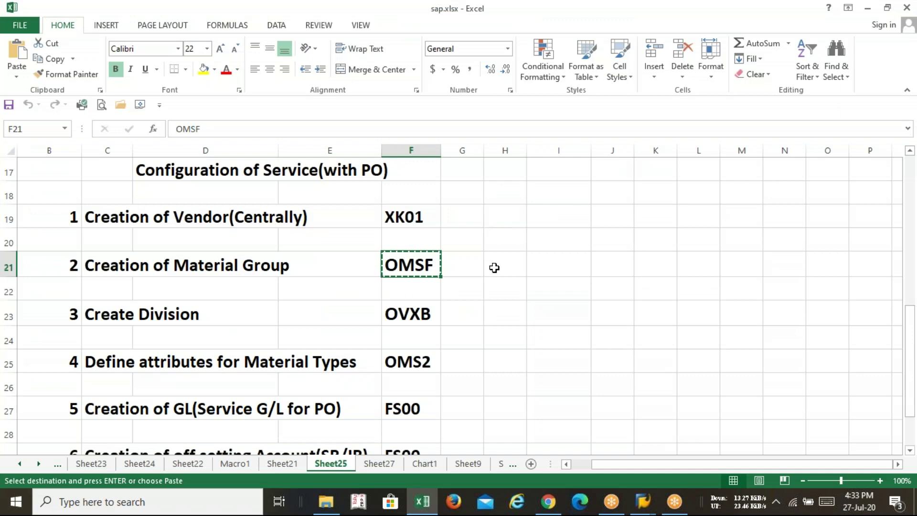
left_click(494, 267)
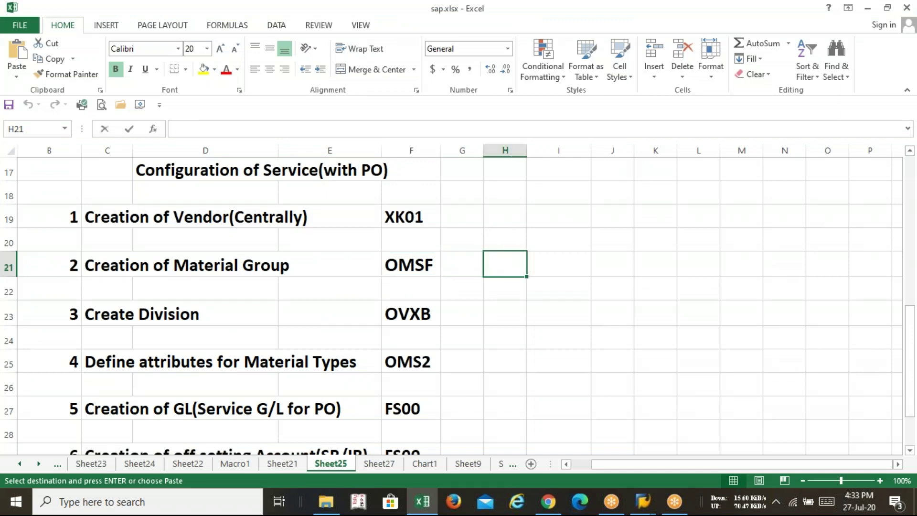
type("LAVASR")
key("Return")
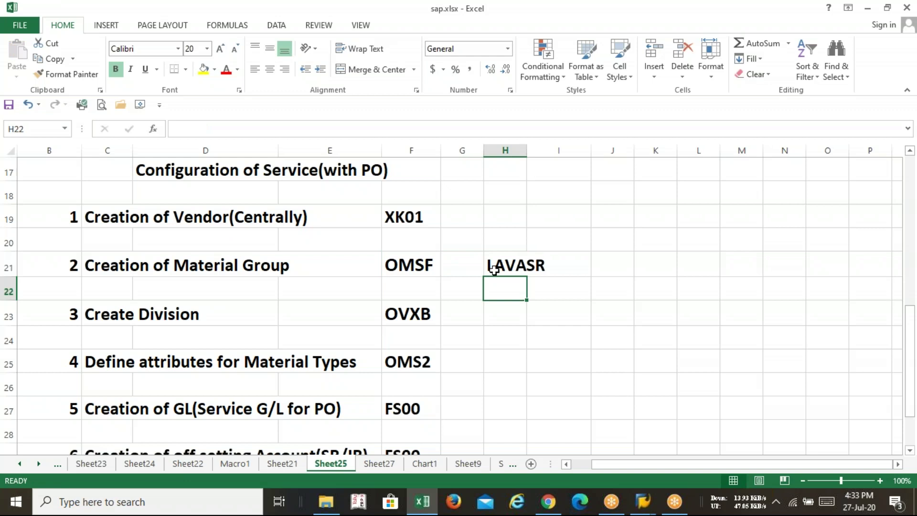
left_click_drag(527, 154, 554, 162)
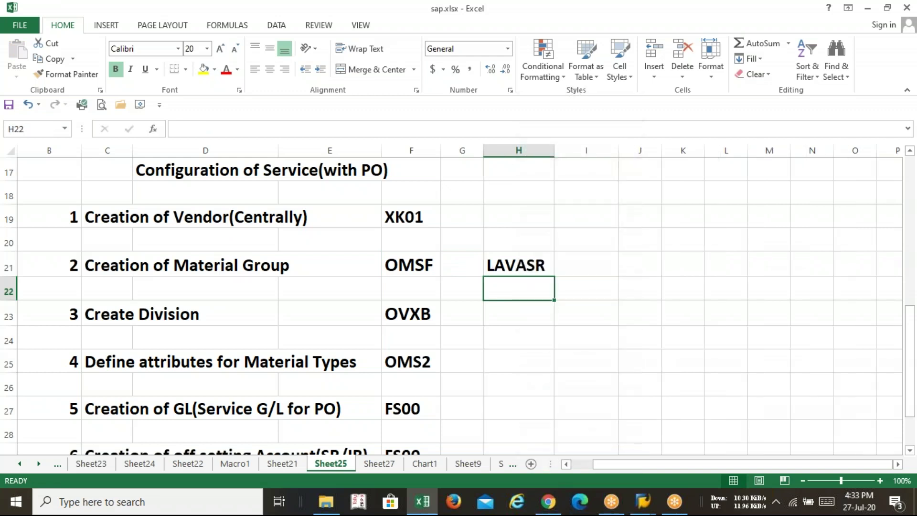
left_click(538, 323)
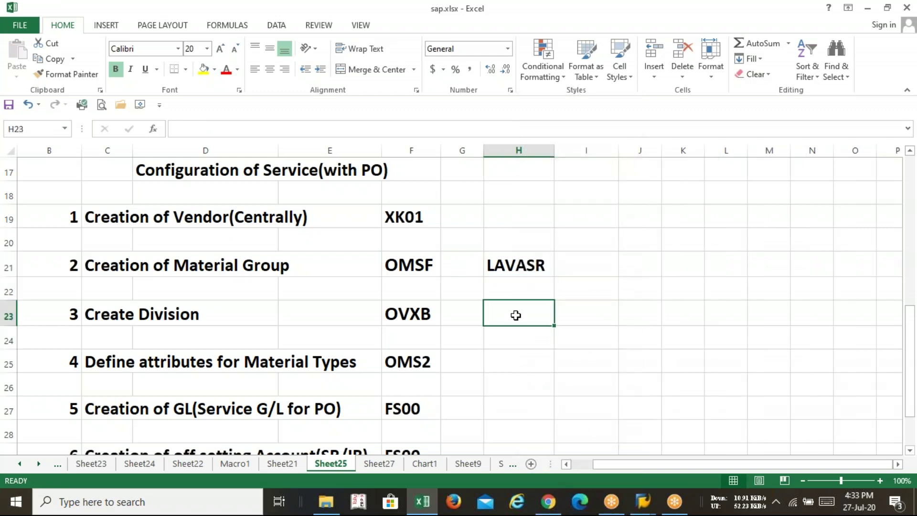
Step: Copy the division code OVXB from the sheet, leave the material groups view in SAP, and run transaction OVXB
left_click(428, 313)
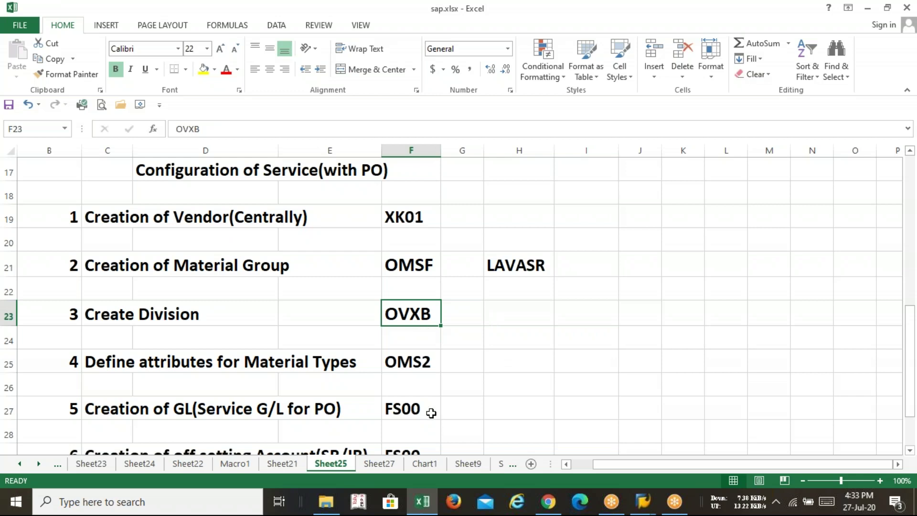
key("ctrl+c")
key("alt+Tab")
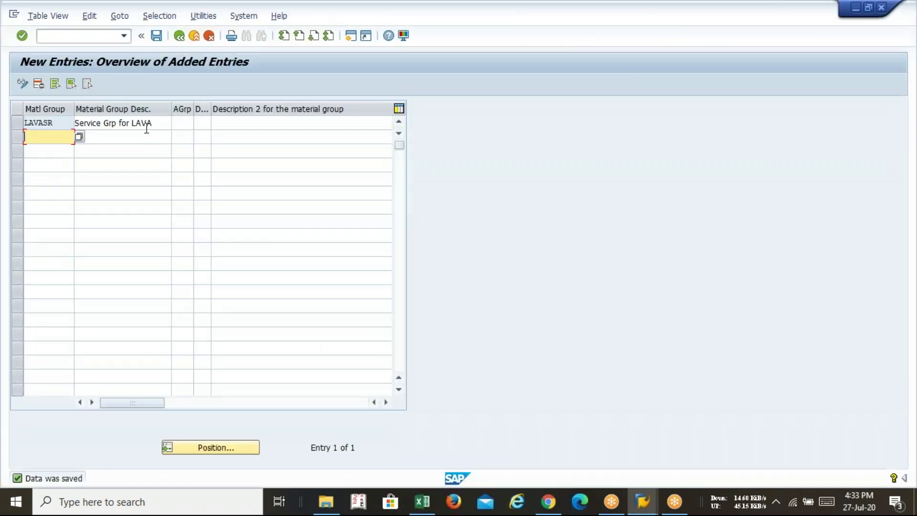
left_click(179, 35)
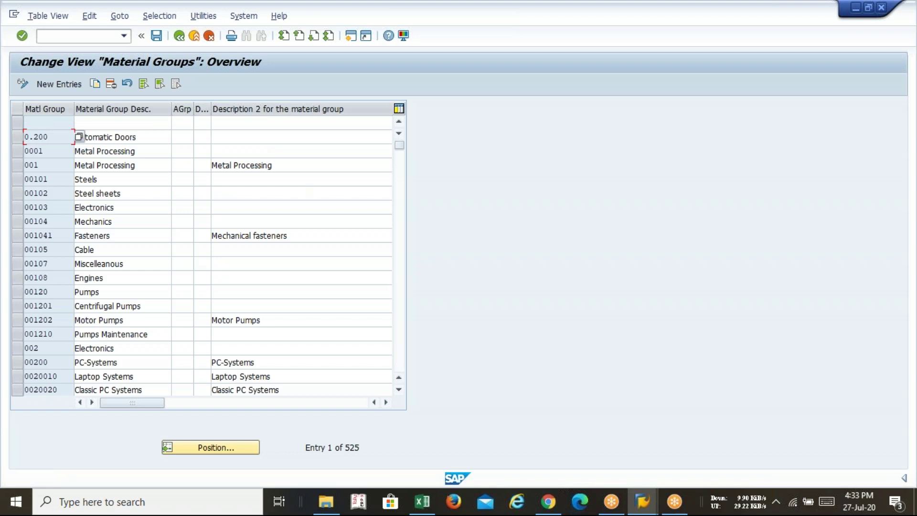
left_click(180, 36)
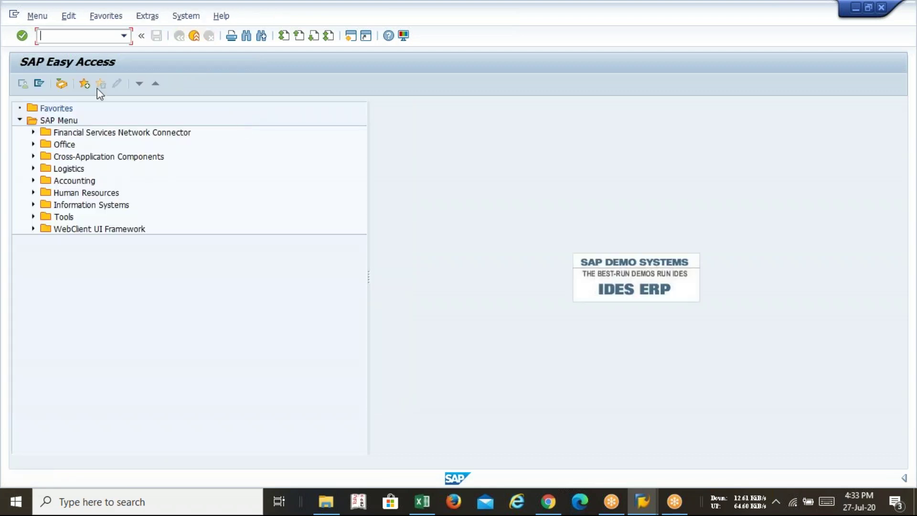
type("OVXB")
key("Return")
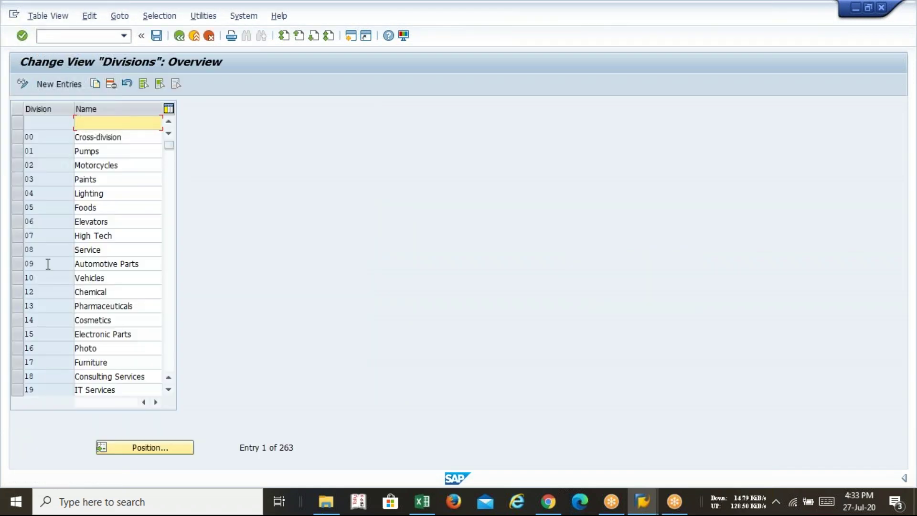
Step: Start a new division entry with code LS and the name "Service grp"
left_click(64, 88)
type("1s")
key("Tab")
type("S")
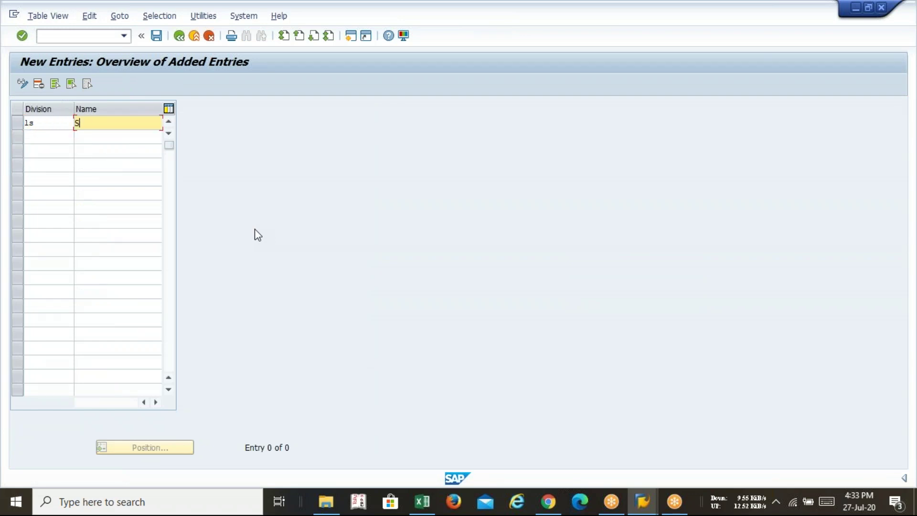
type("ervice grp")
key("Return")
Step: Try the division codes LT, LK and SL for the Service grp entry
left_click(47, 126)
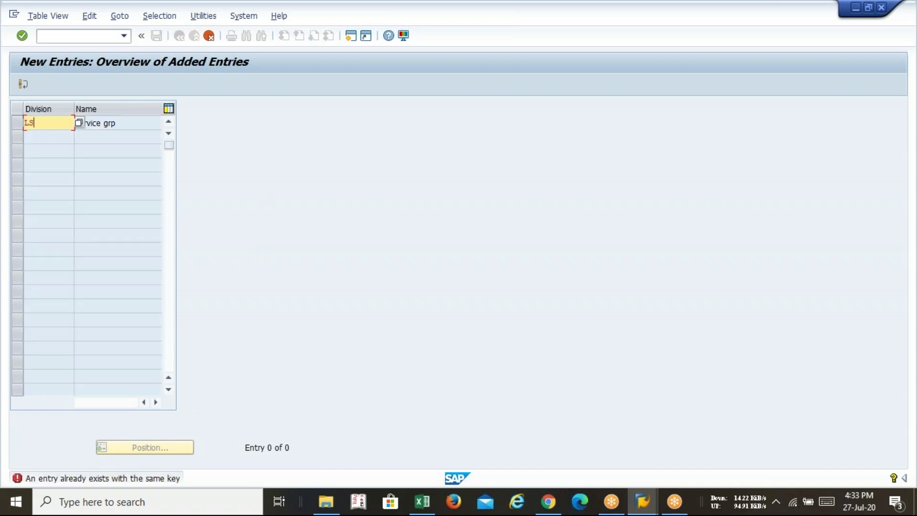
key("BackSpace")
type("t")
key("Return")
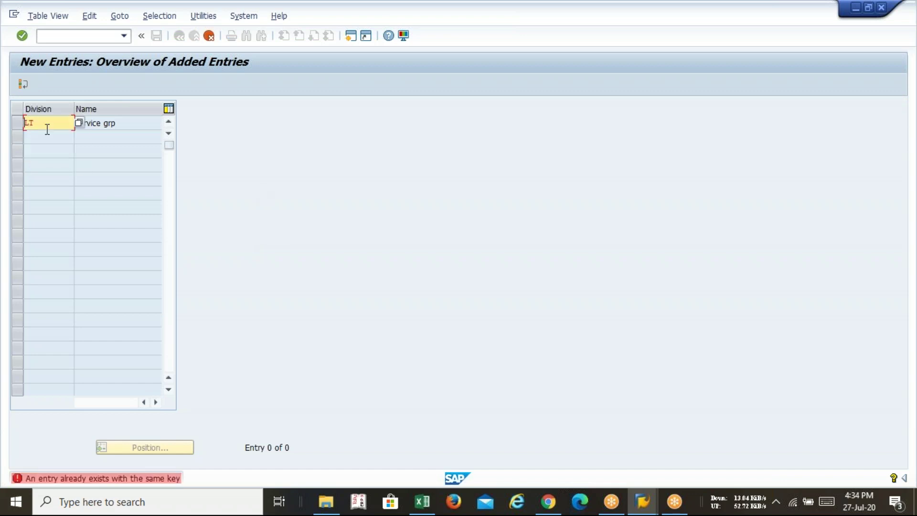
key("BackSpace")
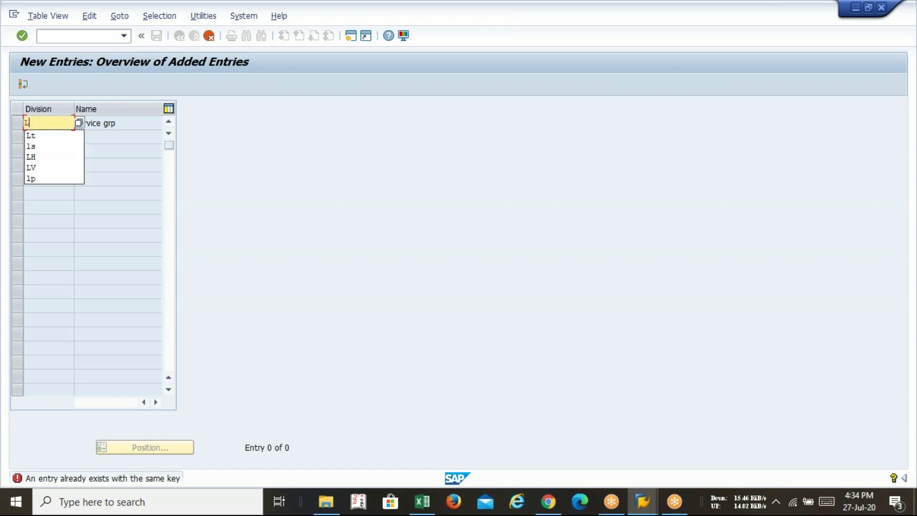
type("p")
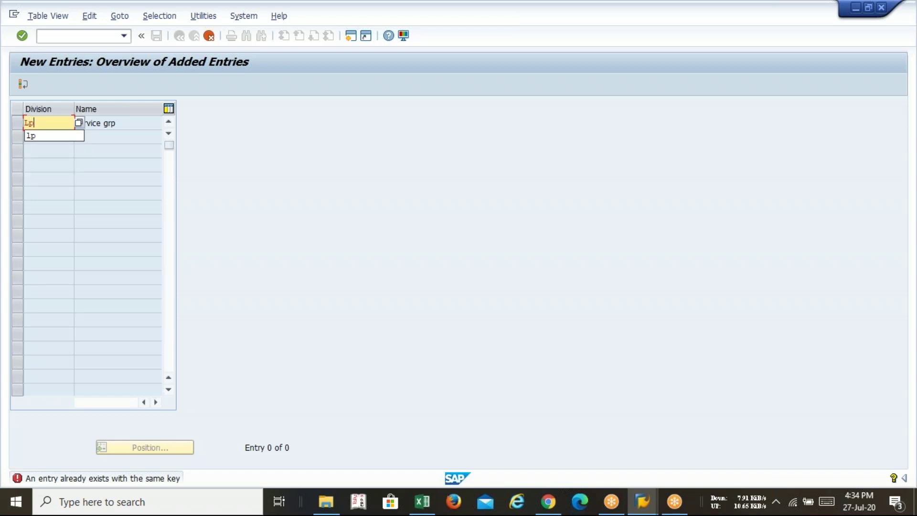
key("BackSpace")
type("K")
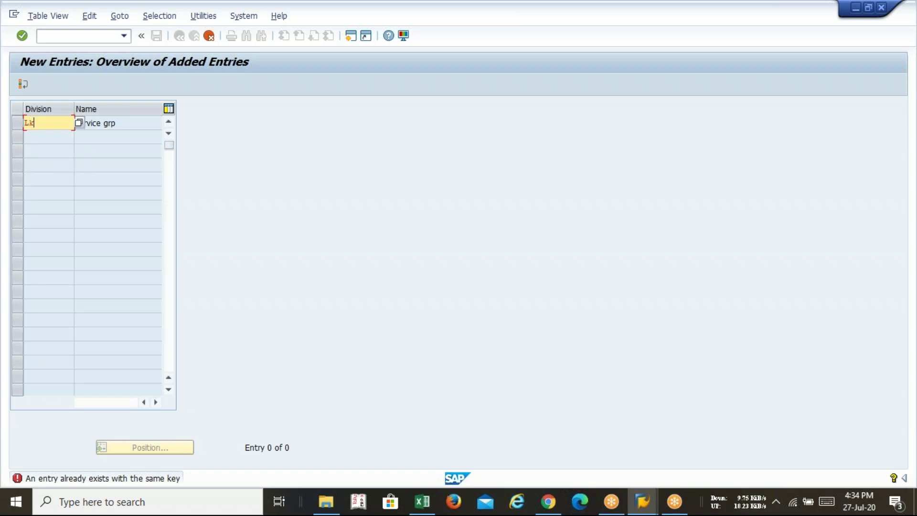
key("Return")
key("BackSpace")
key("BackSpace")
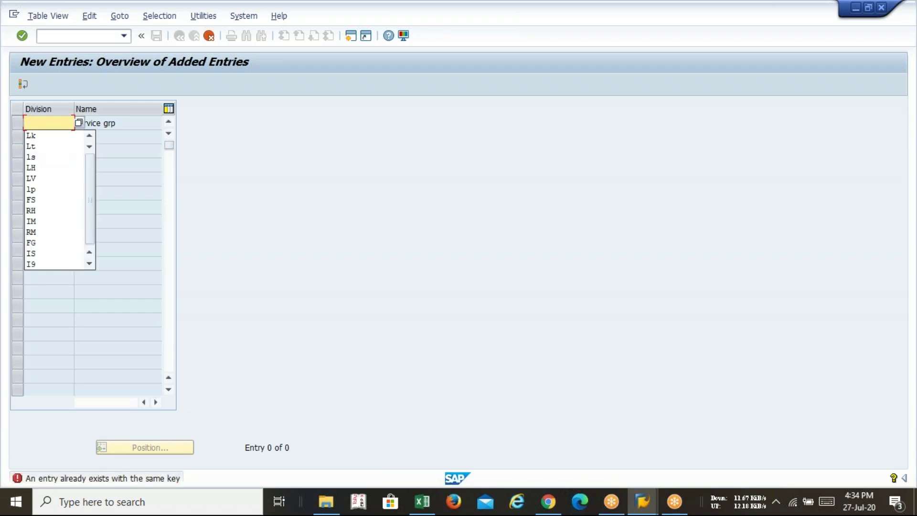
type("sl")
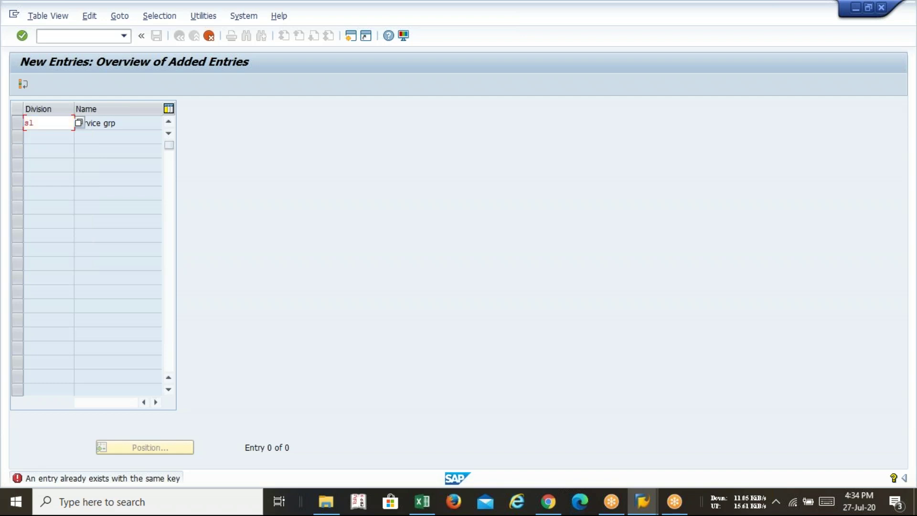
key("Return")
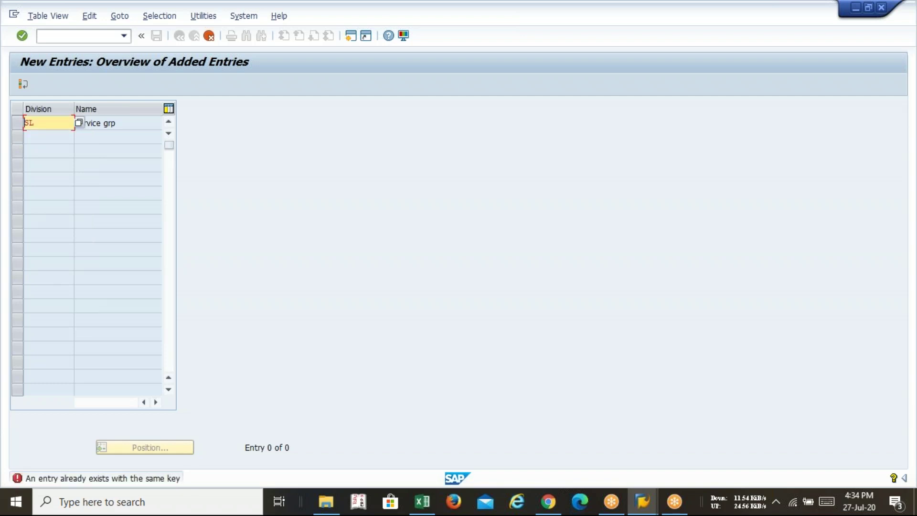
Step: Set the division code of the Service grp entry to L1
key("BackSpace")
key("BackSpace")
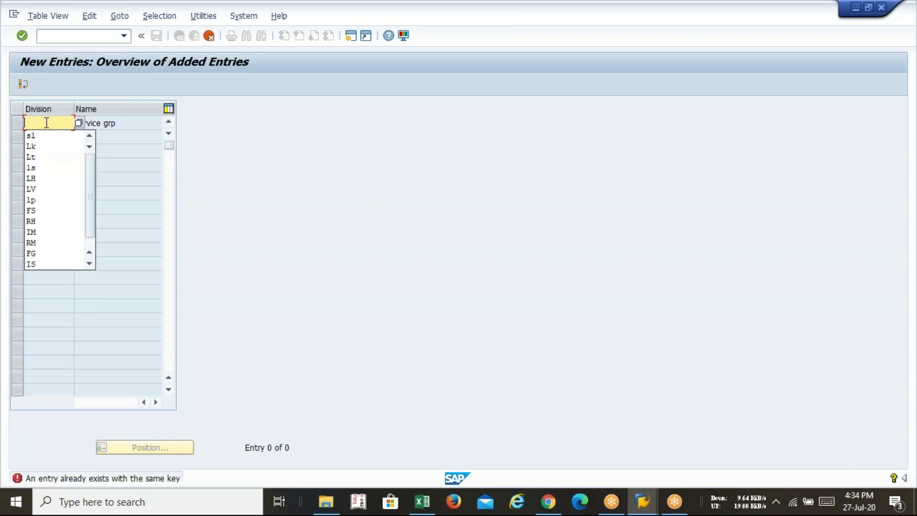
type("11")
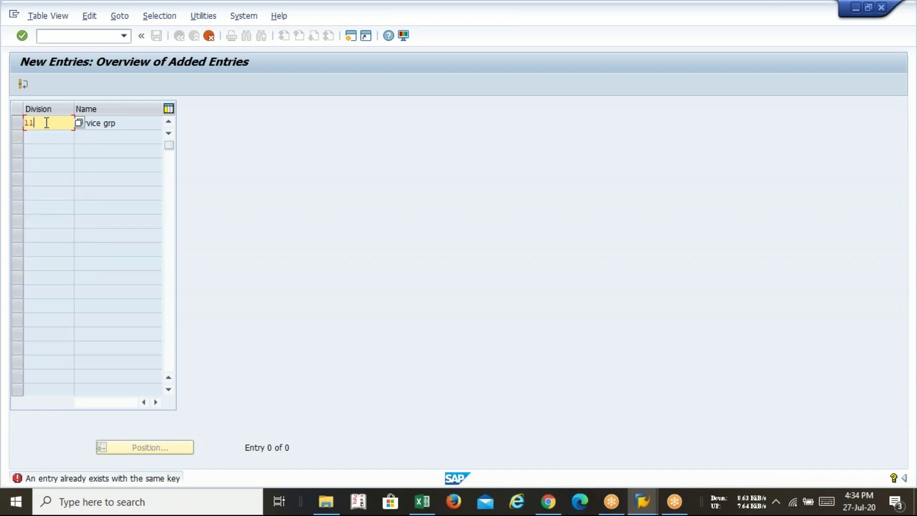
key("Return")
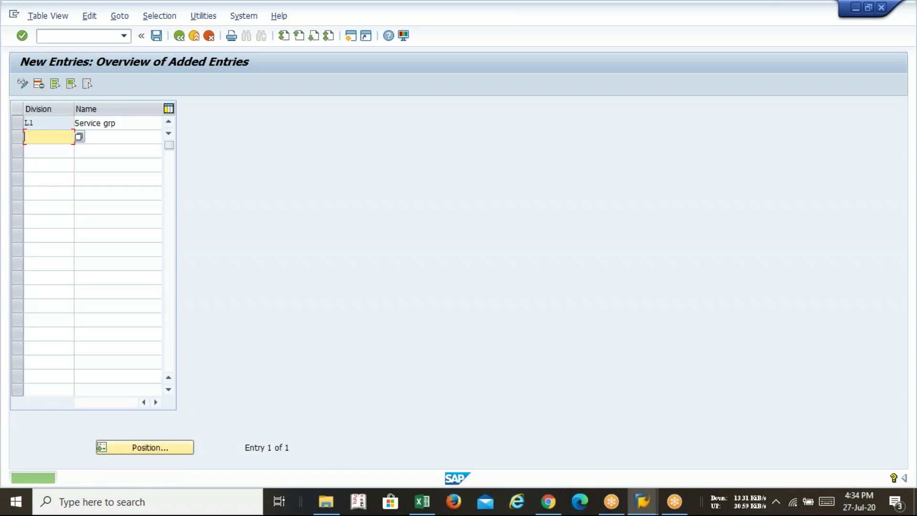
Step: Switch to Excel and record L1 in cell H23 beside the division transaction code
key("alt+Tab")
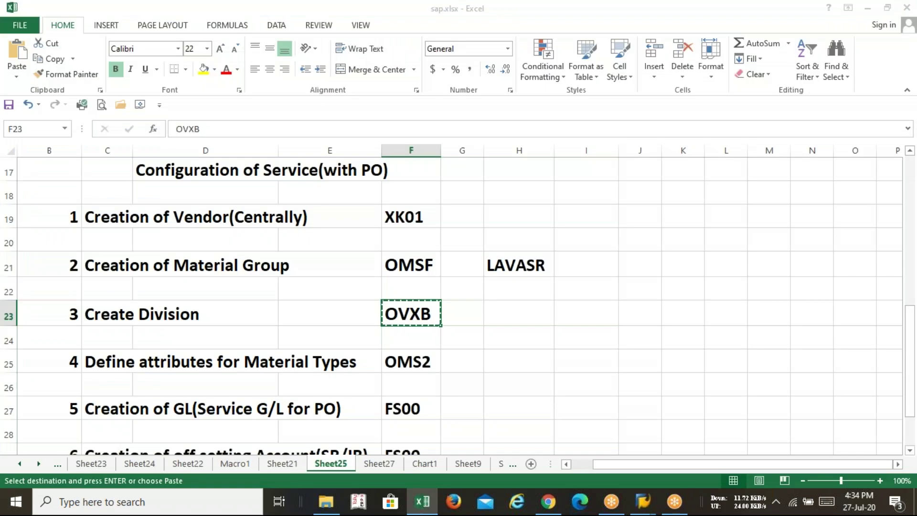
left_click(472, 318)
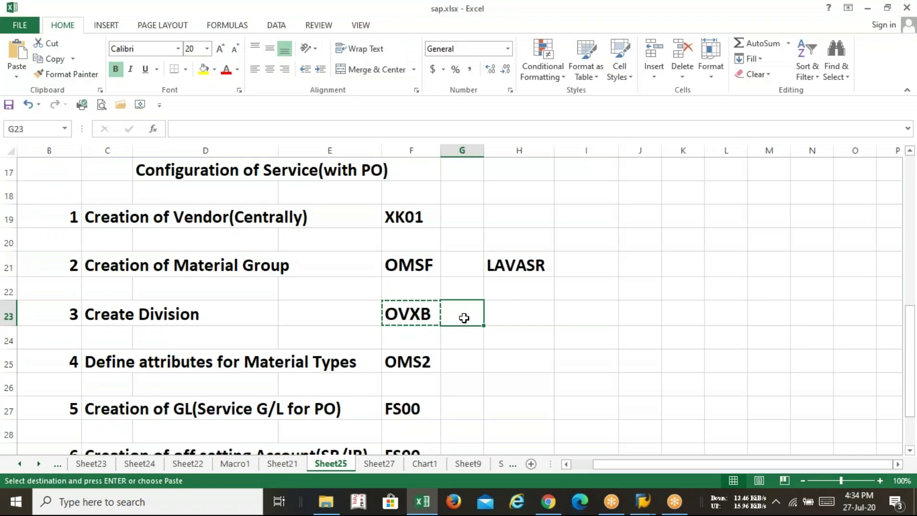
left_click(522, 309)
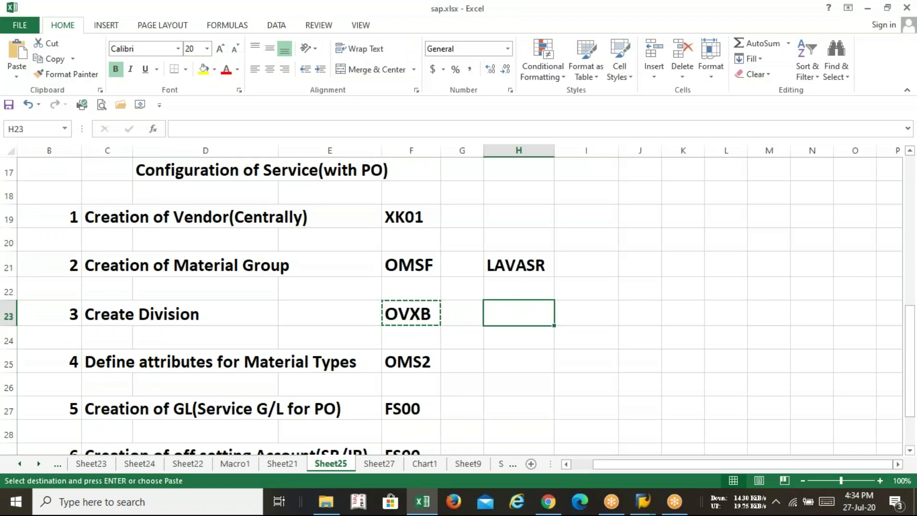
type("I1")
key("BackSpace")
key("BackSpace")
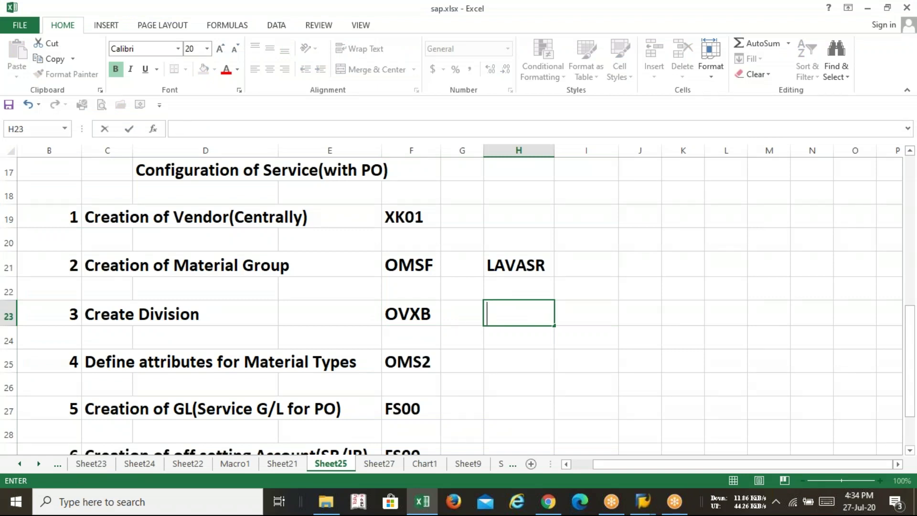
type("LQ")
key("BackSpace")
type("1")
key("Return")
Step: Switch to SAP, save the new division L1, and return to the SAP Easy Access screen
key("alt+Tab")
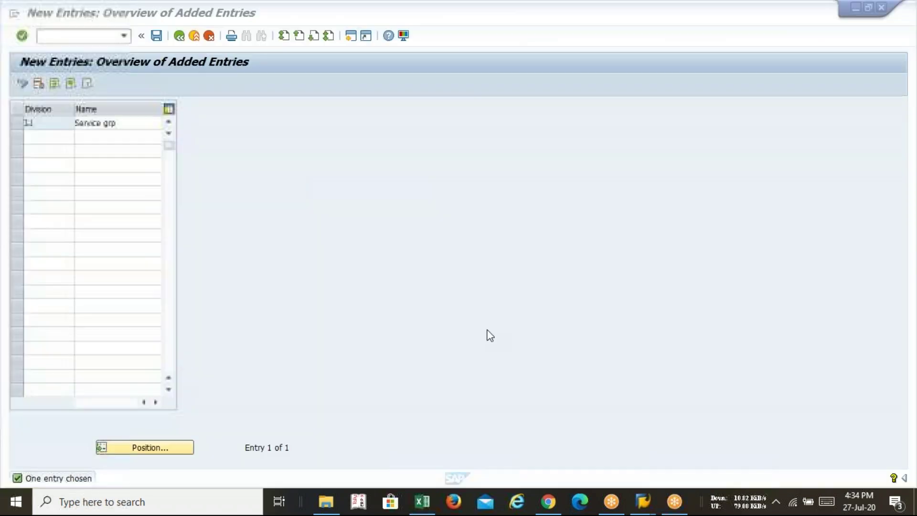
left_click(156, 36)
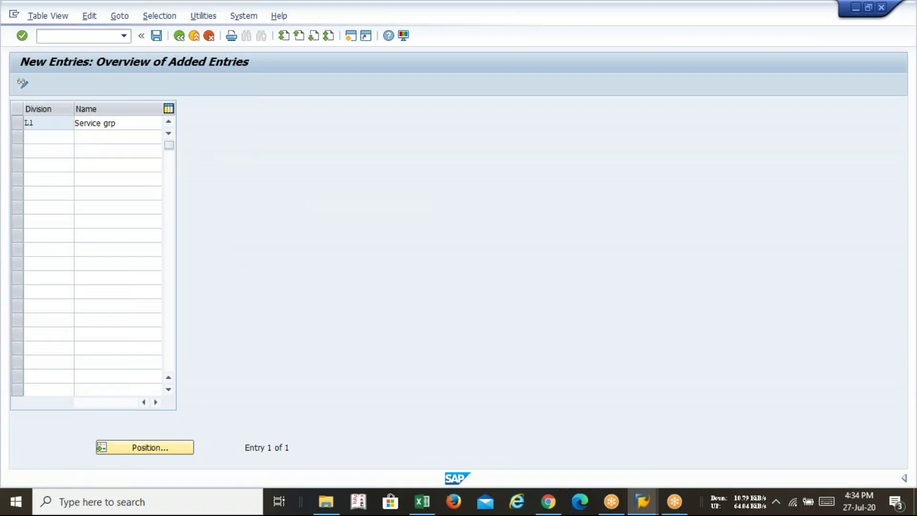
key("Return")
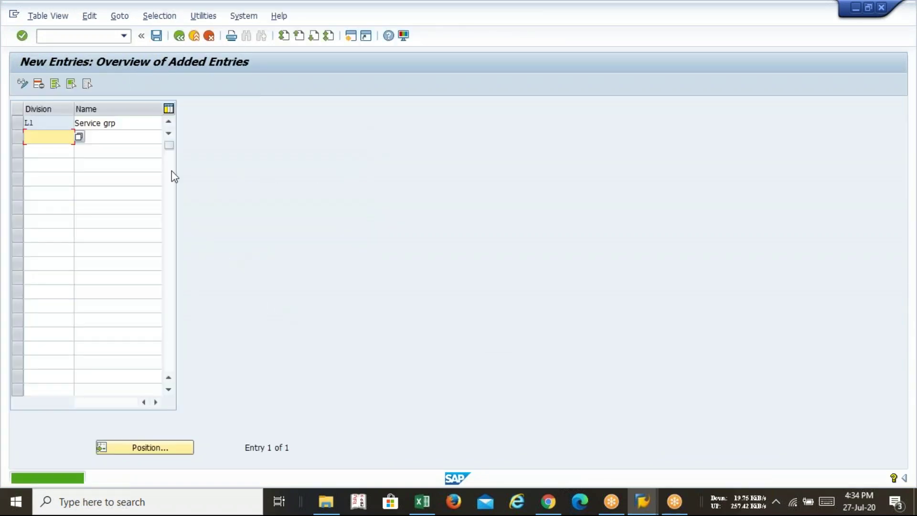
left_click(184, 36)
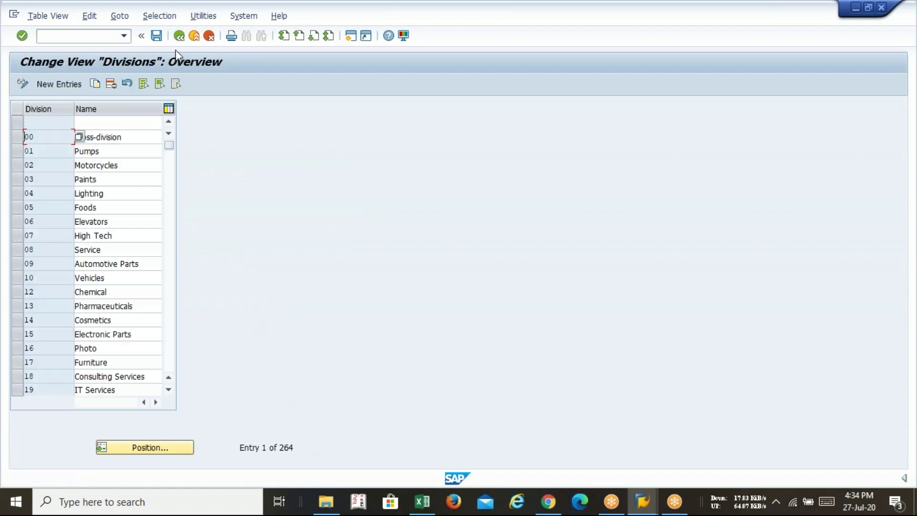
left_click(179, 36)
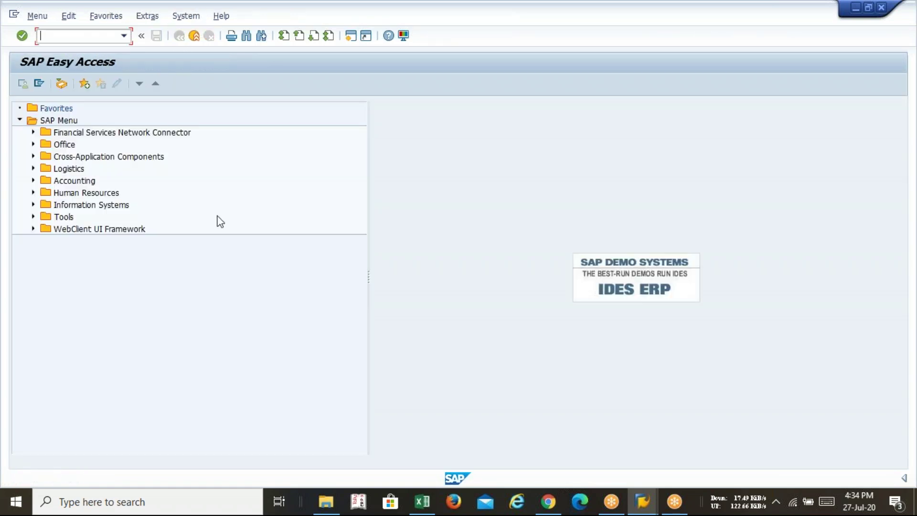
Step: Switch to Excel and enter 3100 in cell G25 beside the material types transaction code OMS2
key("alt+Tab")
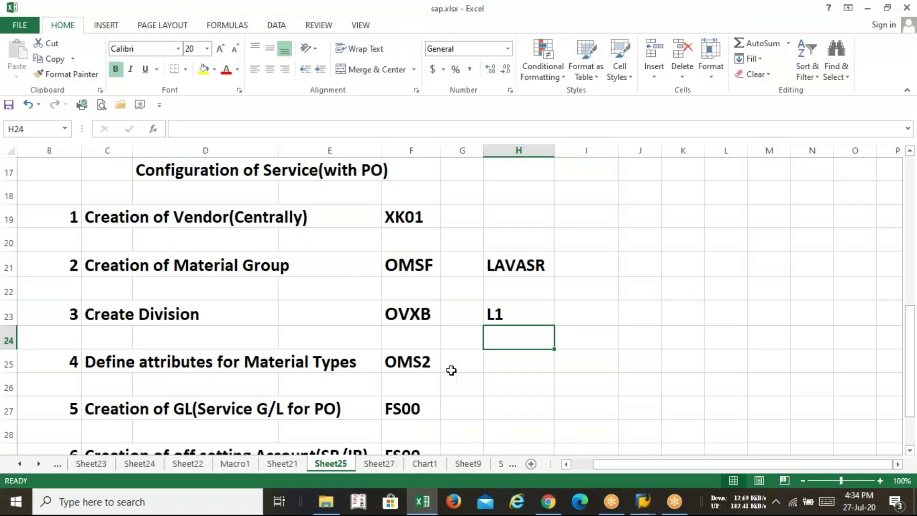
left_click(502, 362)
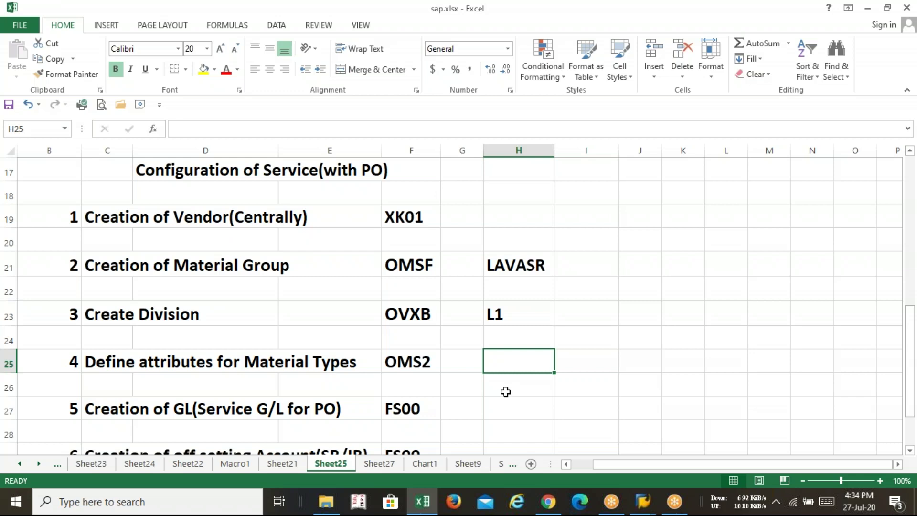
left_click(413, 365)
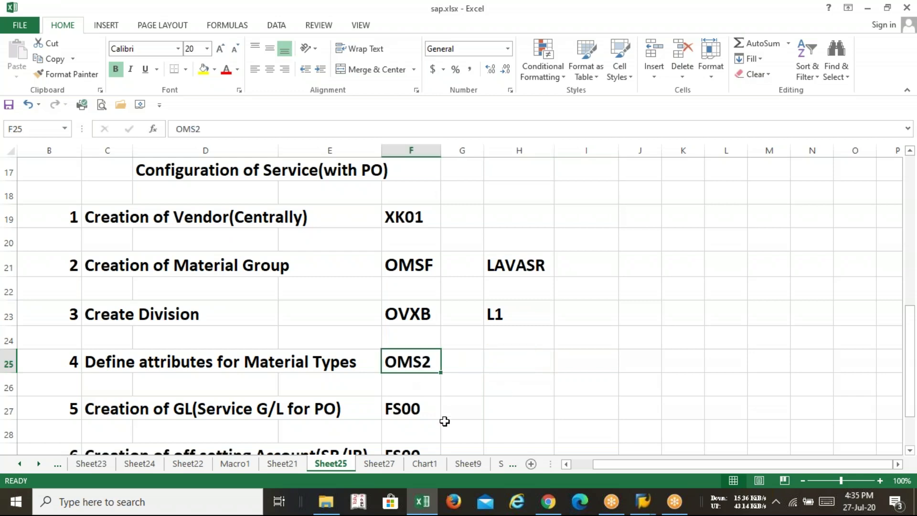
left_click(450, 359)
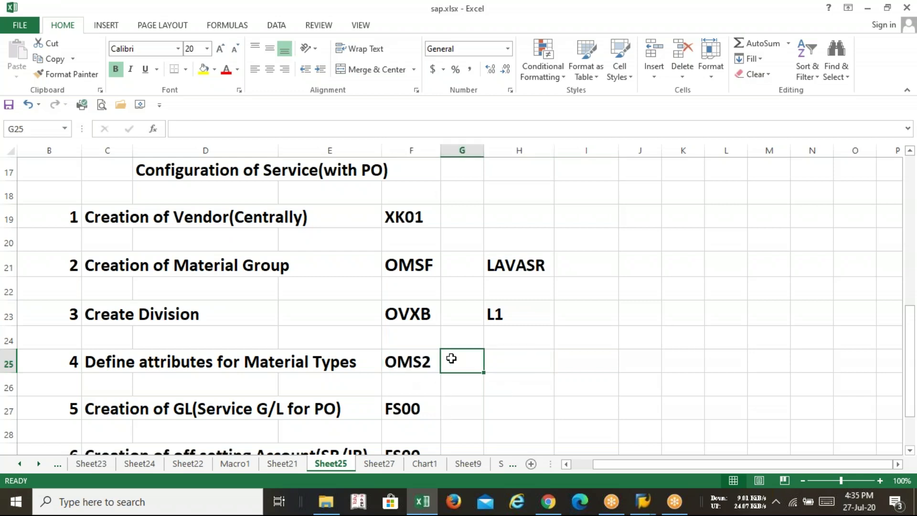
type("3100")
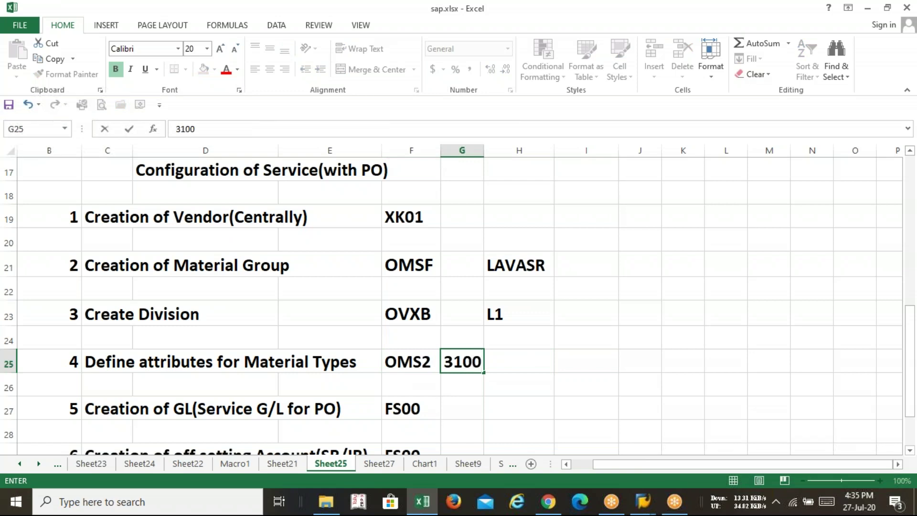
key("Tab")
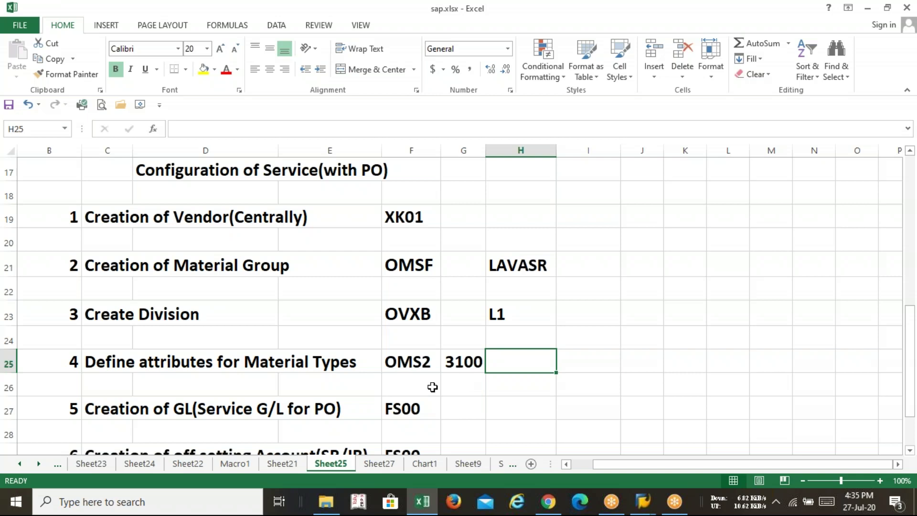
Step: Copy the material types code OMS2 from the sheet and run it in SAP
left_click(425, 361)
key("ctrl+c")
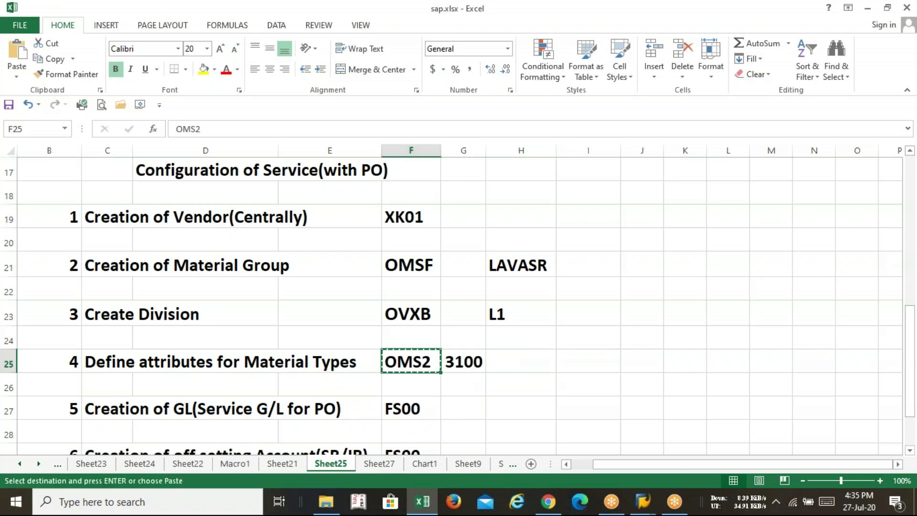
key("alt+Tab")
key("ctrl+v")
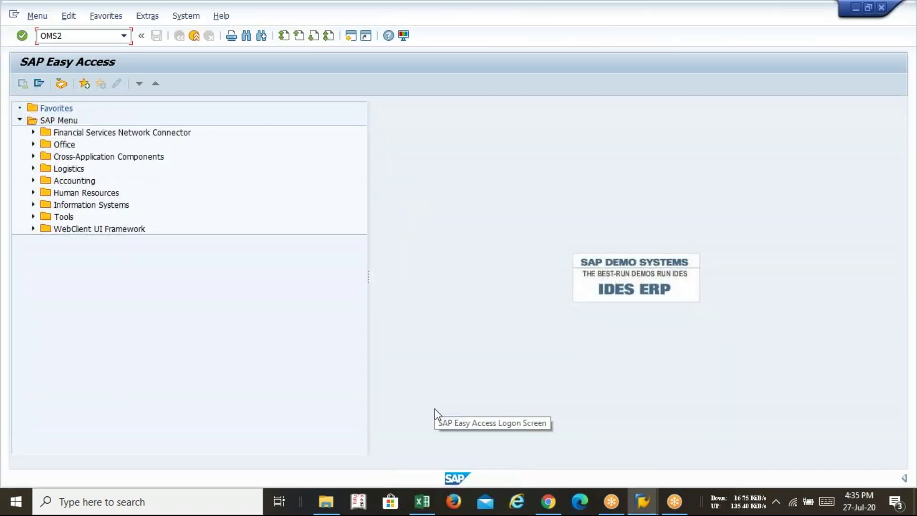
key("Return")
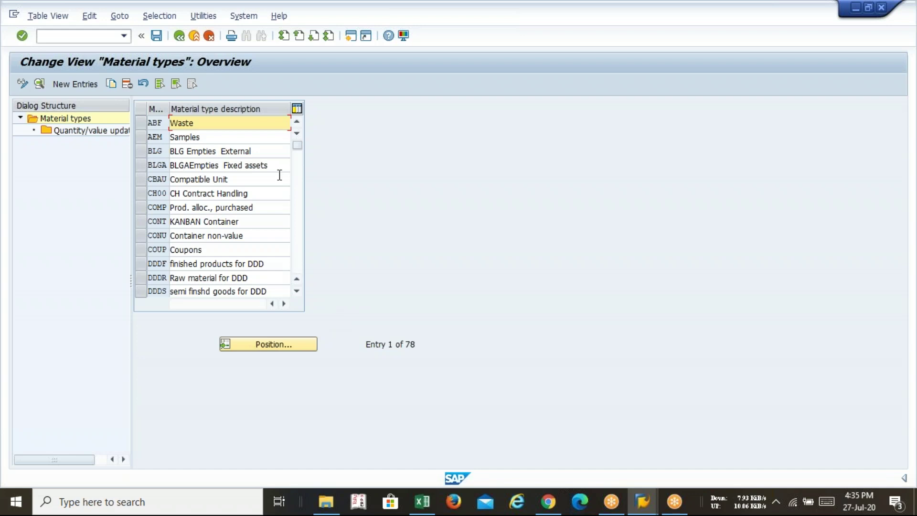
Step: Find the Service material type DIEN in the material types overview and mark its row
left_click(293, 293)
left_click(297, 292)
left_click(297, 292)
left_click(296, 292)
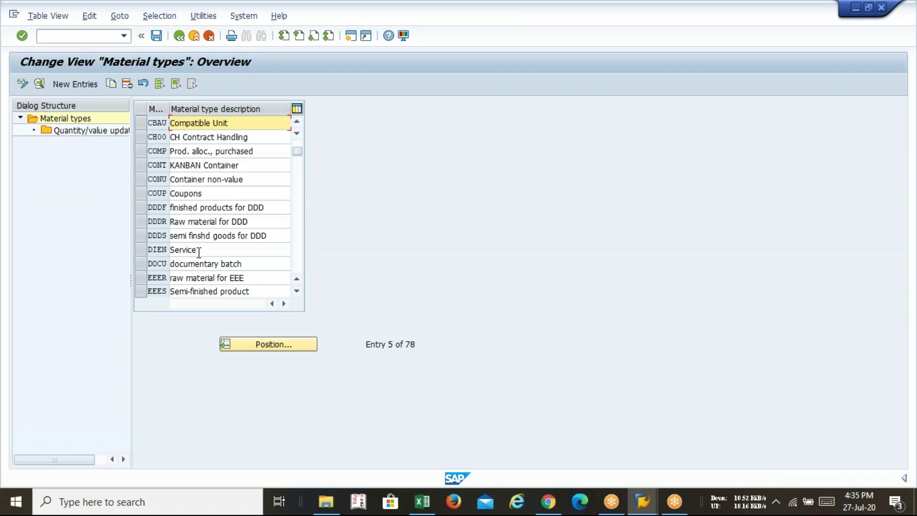
left_click(158, 250)
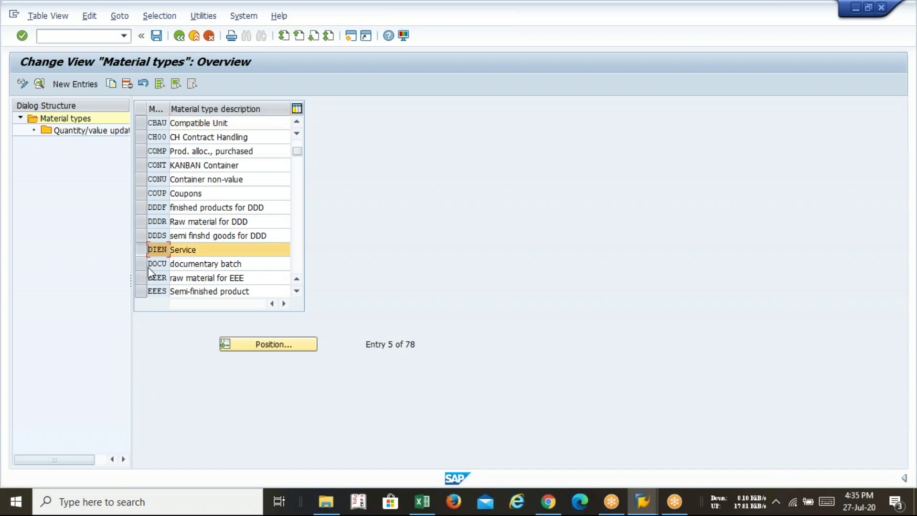
Step: Look through the material types overview down to its last entries for further service material types
left_click(299, 295)
left_click(300, 296)
left_click(299, 295)
left_click(300, 296)
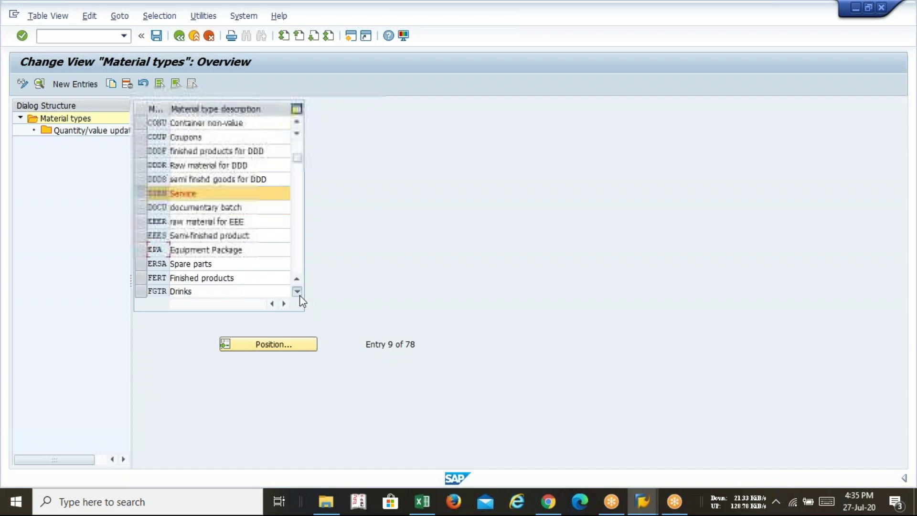
left_click(299, 296)
left_click(300, 295)
left_click(299, 296)
left_click(299, 296)
left_click(300, 295)
left_click(298, 292)
left_click(297, 292)
left_click(297, 292)
left_click(297, 292)
left_click(300, 294)
left_click(299, 294)
left_click(300, 295)
left_click(299, 294)
left_click(299, 295)
left_click(299, 294)
left_click(300, 295)
left_click(299, 295)
left_click(300, 294)
left_click(299, 295)
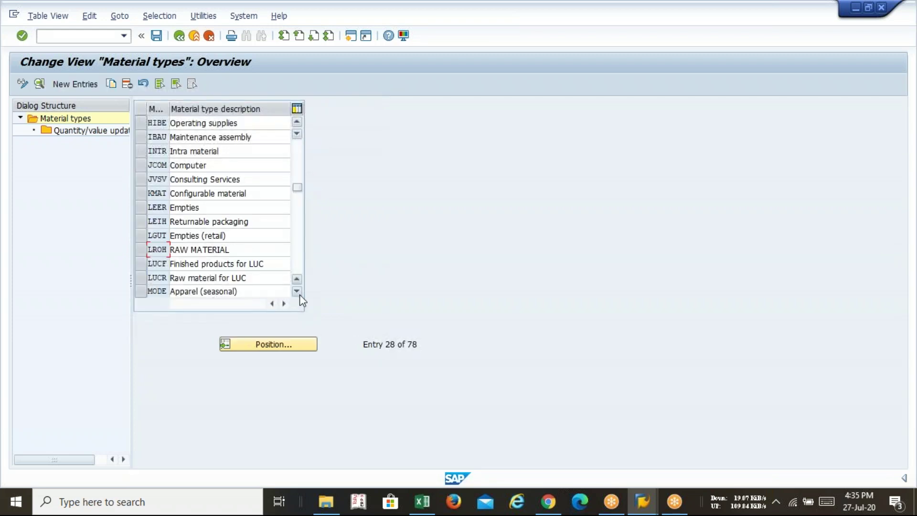
left_click(299, 295)
left_click(300, 294)
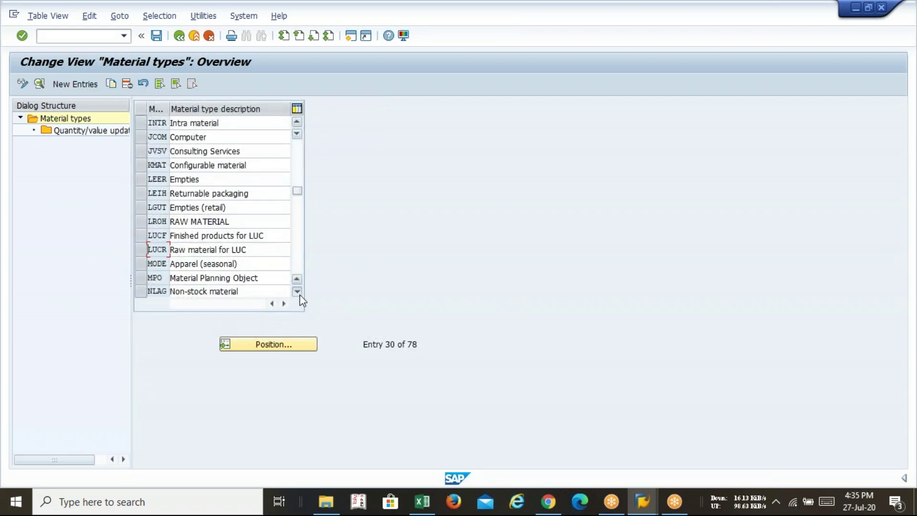
left_click(299, 294)
left_click(299, 295)
left_click(300, 295)
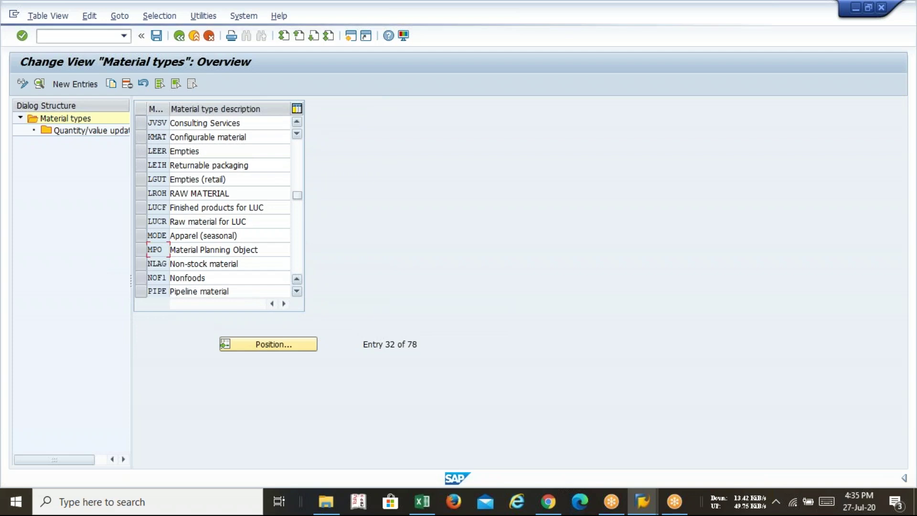
left_click(297, 291)
left_click(297, 291)
left_click(297, 291)
left_click(297, 291)
left_click(296, 291)
left_click(297, 291)
left_click(297, 291)
left_click(297, 291)
left_click(297, 291)
left_click(297, 290)
left_click(297, 291)
left_click(297, 291)
left_click(296, 291)
left_click(296, 291)
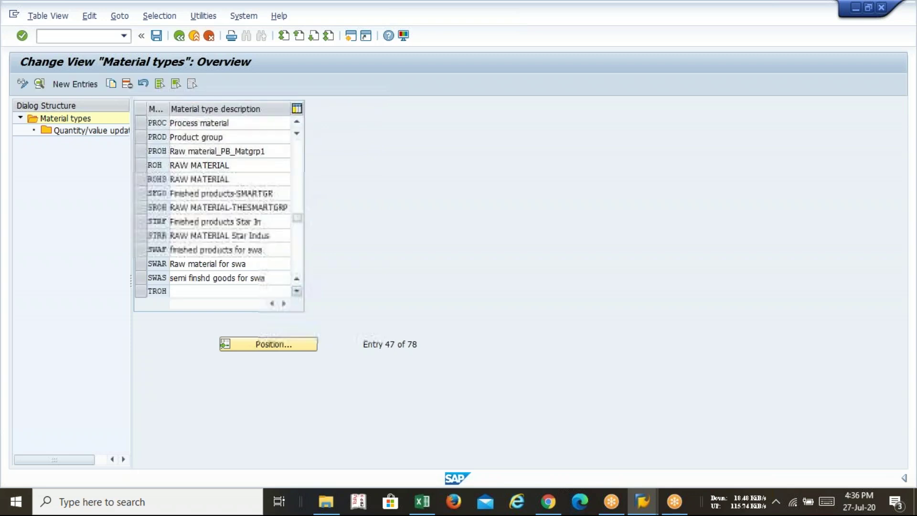
left_click(297, 291)
left_click(296, 291)
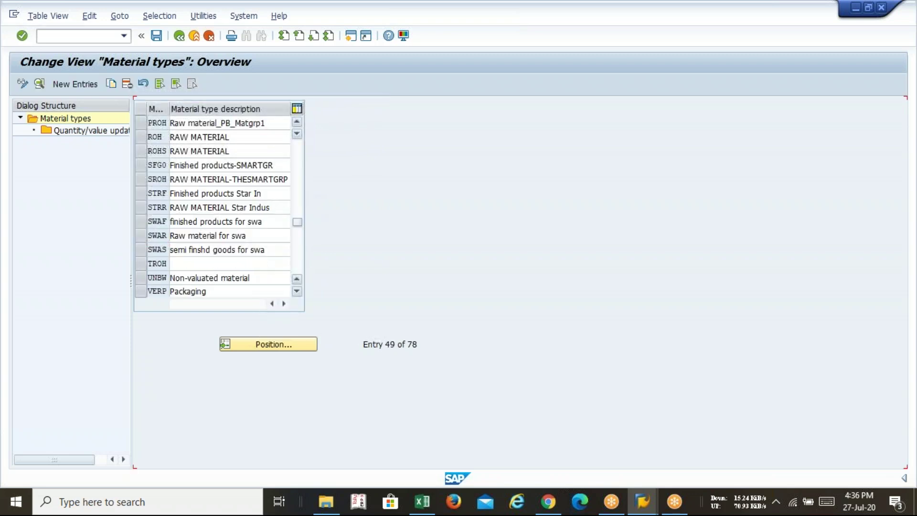
left_click(296, 291)
left_click(297, 291)
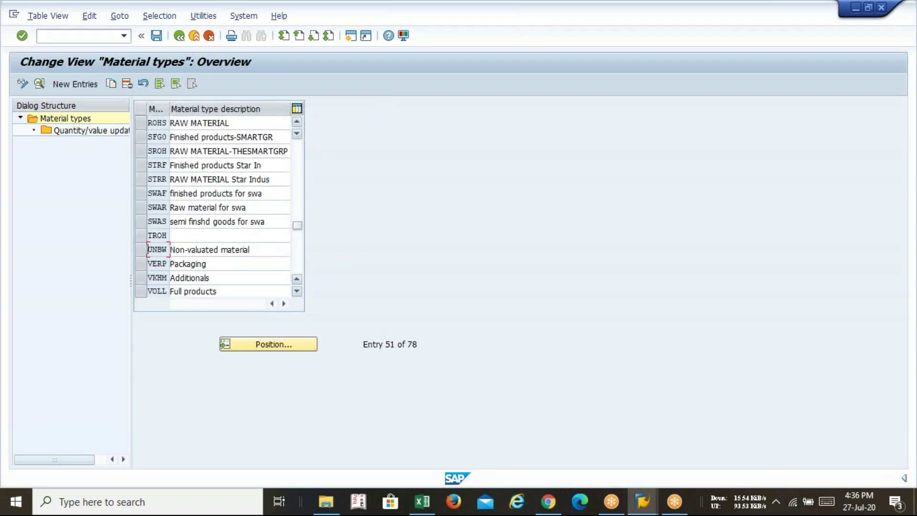
left_click(297, 291)
left_click(297, 291)
left_click_drag(299, 228, 299, 247)
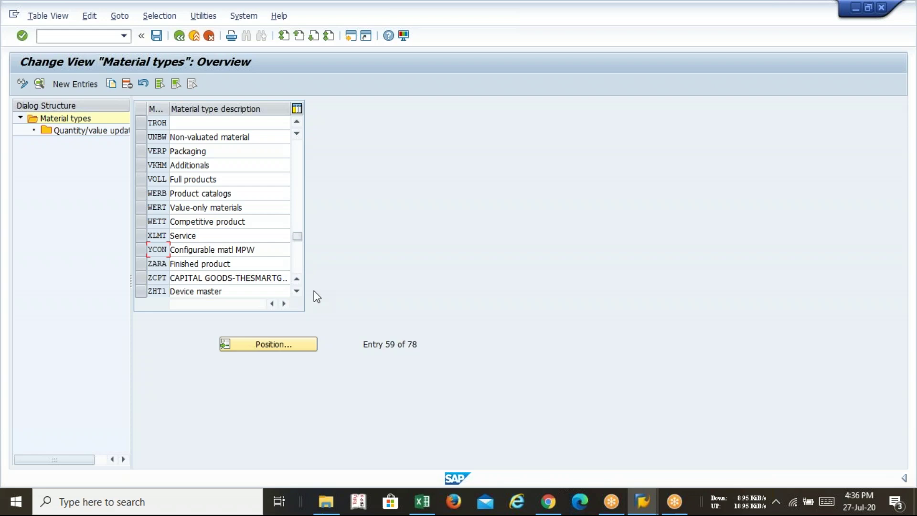
left_click(297, 291)
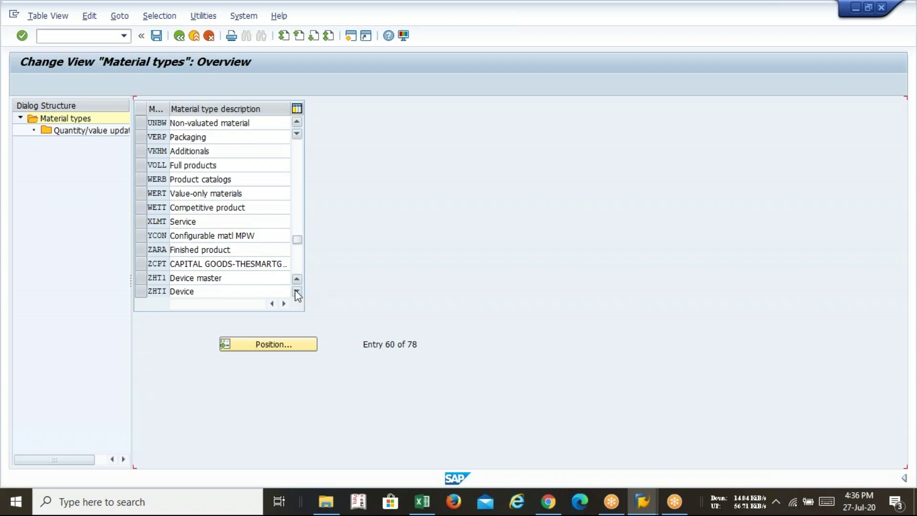
left_click(296, 291)
left_click(297, 291)
left_click(297, 291)
left_click(296, 291)
left_click(297, 291)
left_click(297, 291)
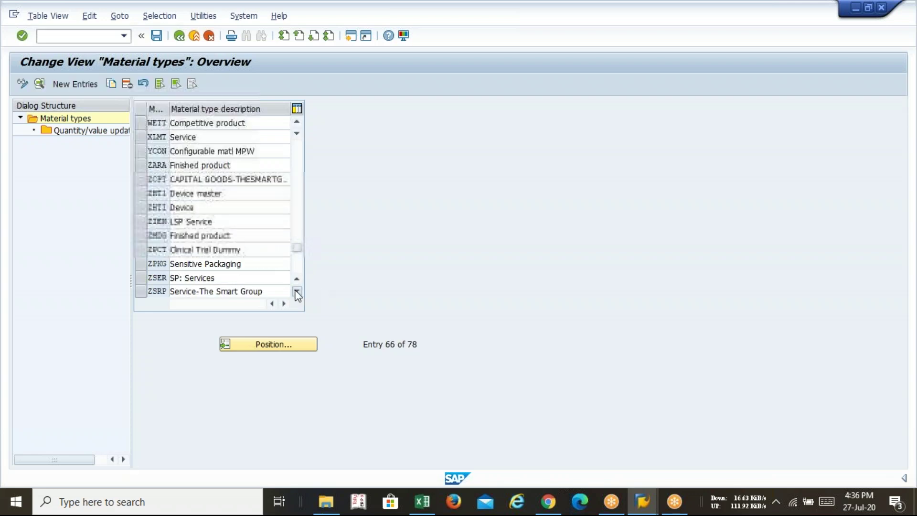
left_click(297, 291)
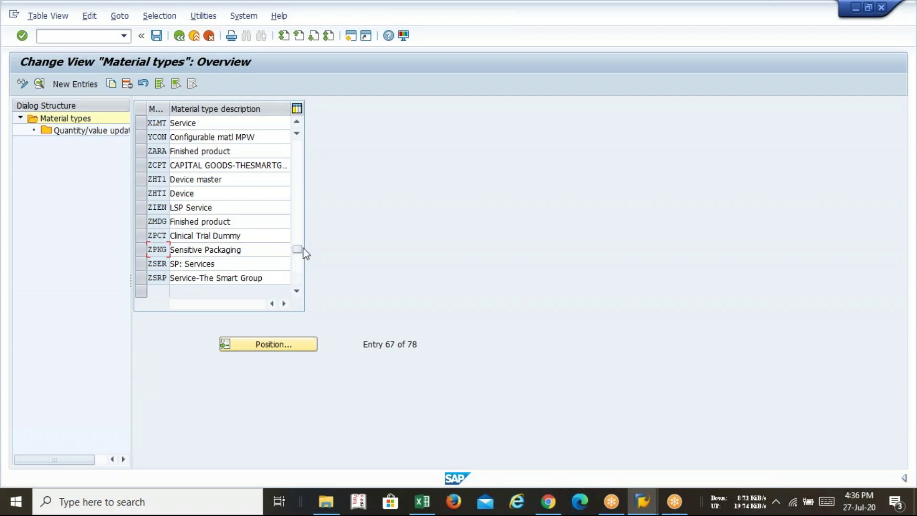
Step: Find the Service material type XLMT in the material types overview and select its entry
left_click_drag(303, 248, 301, 225)
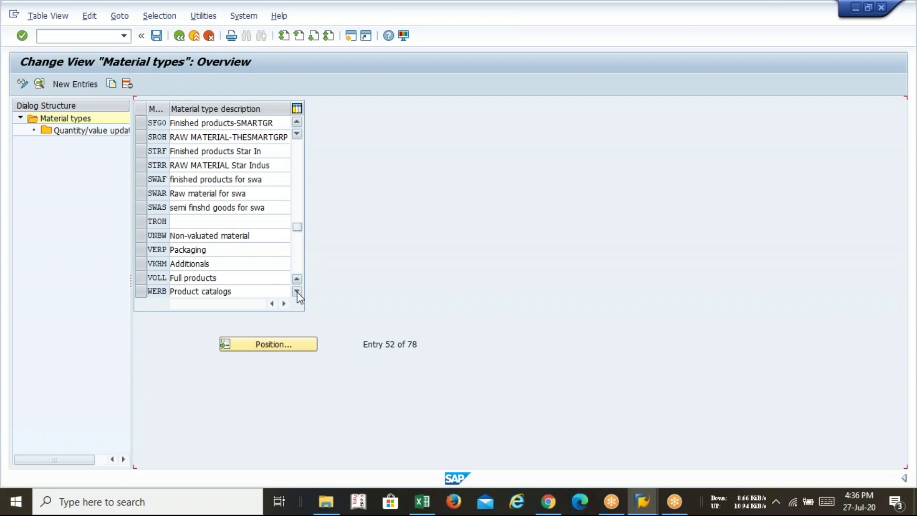
left_click(297, 291)
left_click(297, 292)
left_click(298, 292)
left_click(297, 291)
left_click(298, 292)
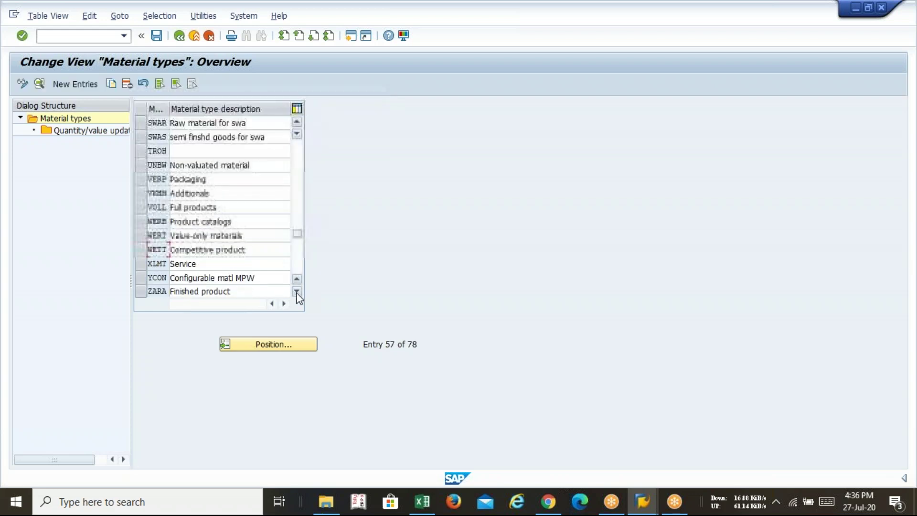
left_click(157, 263)
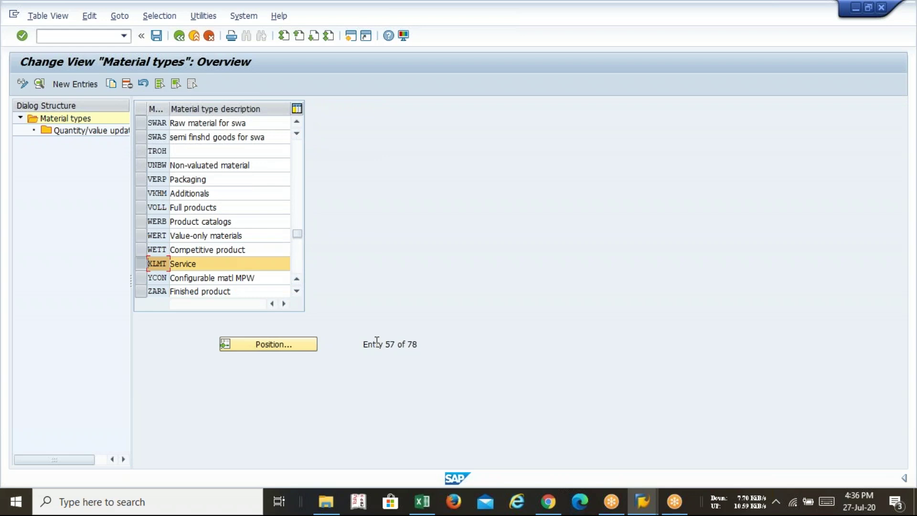
Step: Return to the beginning of the material types list, then position the overview on material type XLMT
left_click_drag(297, 234, 297, 138)
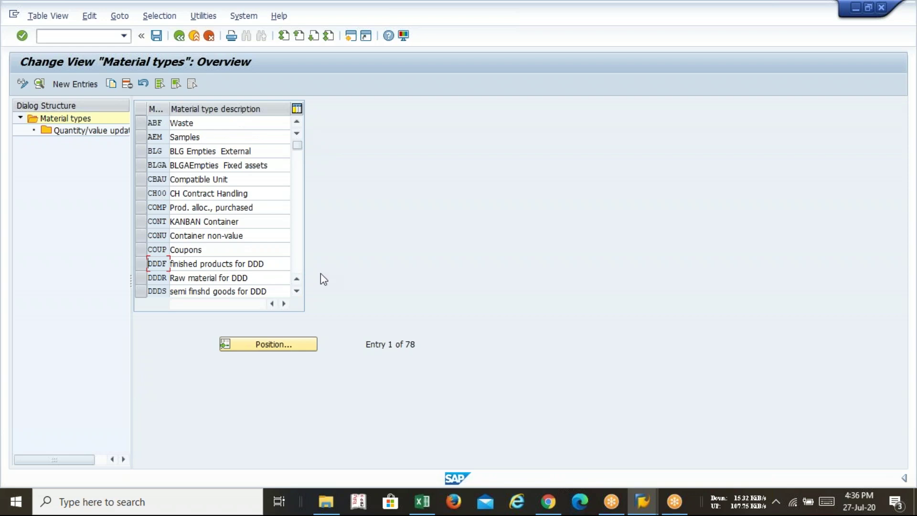
left_click(297, 291)
left_click(297, 291)
left_click(297, 291)
left_click(297, 291)
left_click(287, 343)
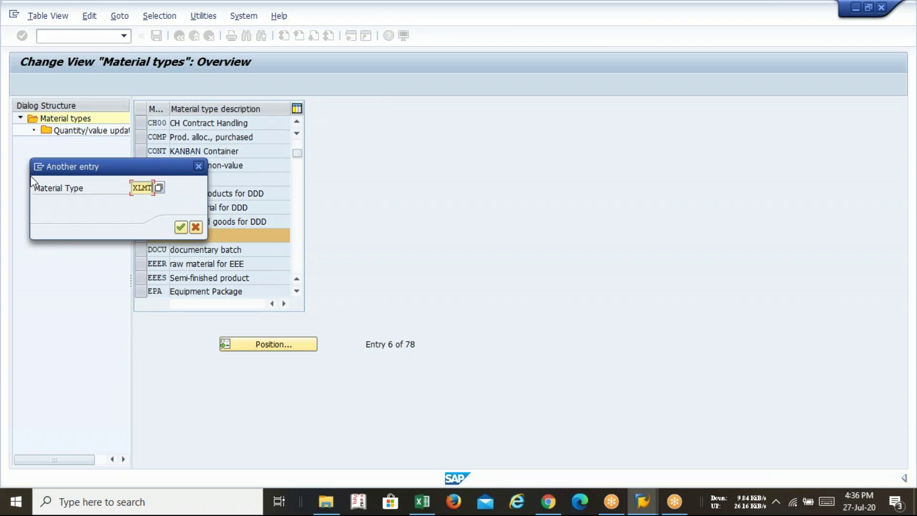
type("XLMT")
key("Return")
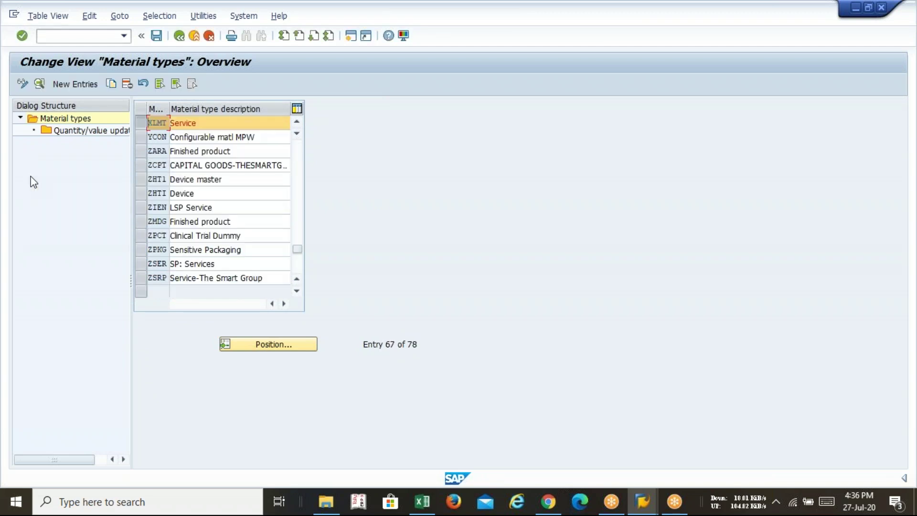
Step: Try to open quantity/value updating for the Service material type XLMT
left_click(139, 124)
left_click(116, 133)
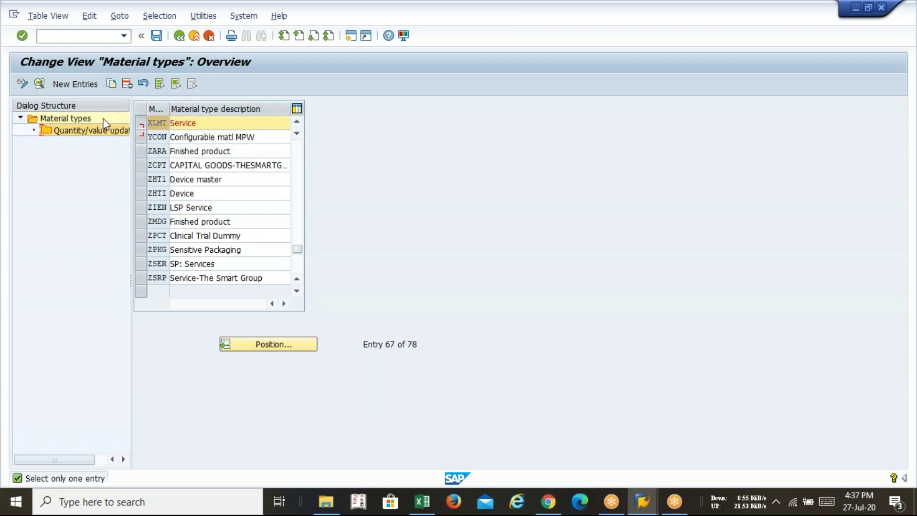
left_click(93, 129)
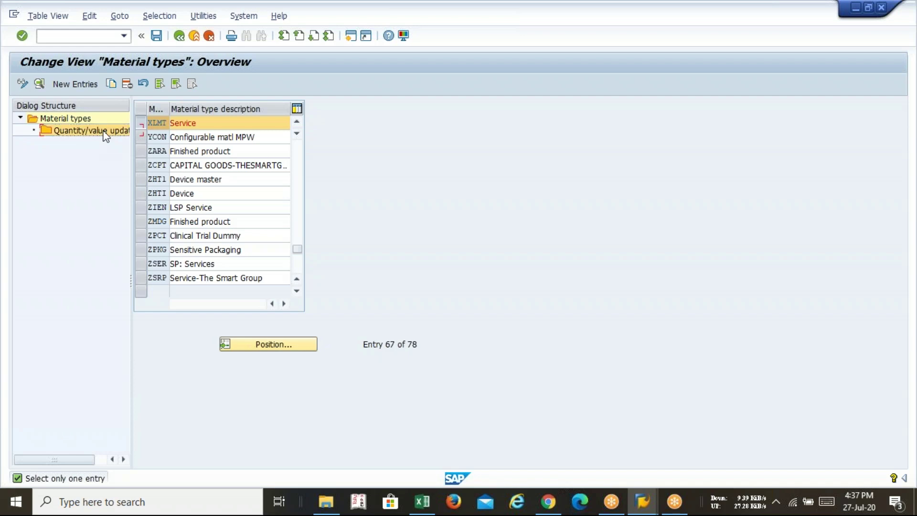
left_click(92, 119)
double_click(98, 132)
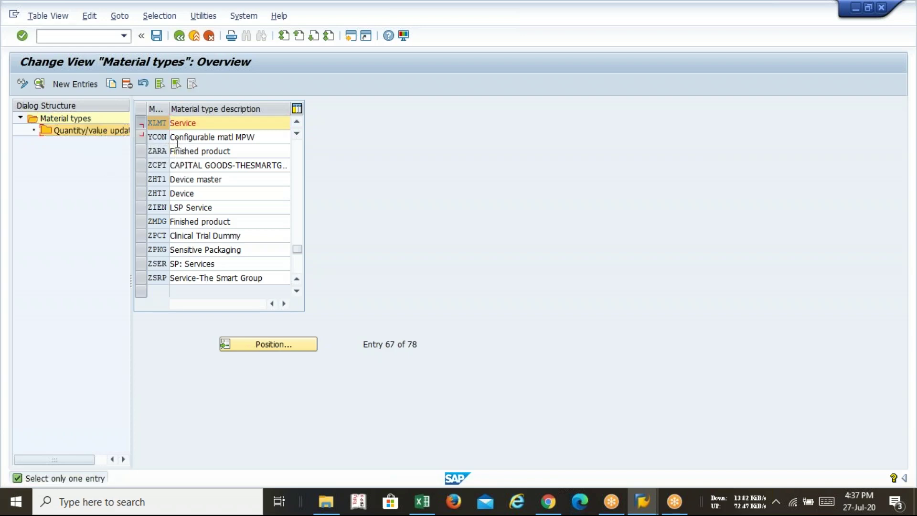
Step: Leave the material types view, run transaction OMS2 again and position the overview on material type XLMT
left_click(179, 35)
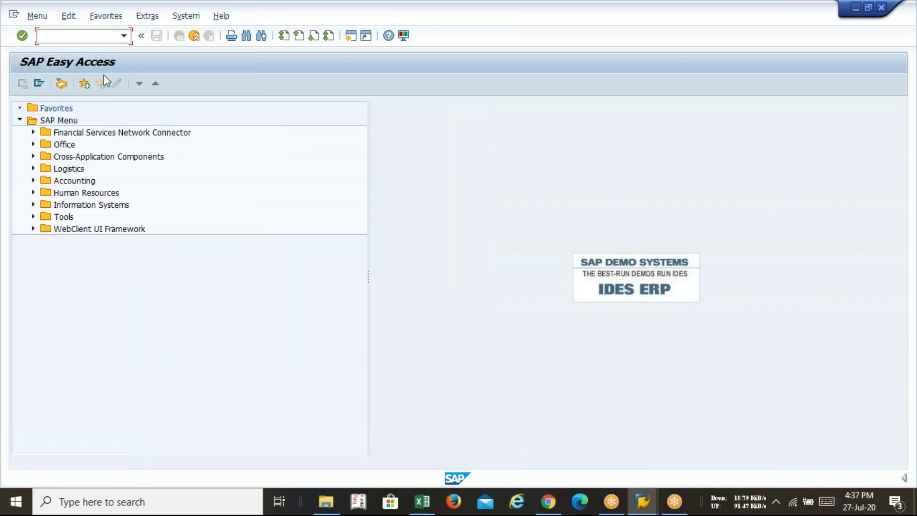
type("OMS2")
key("Return")
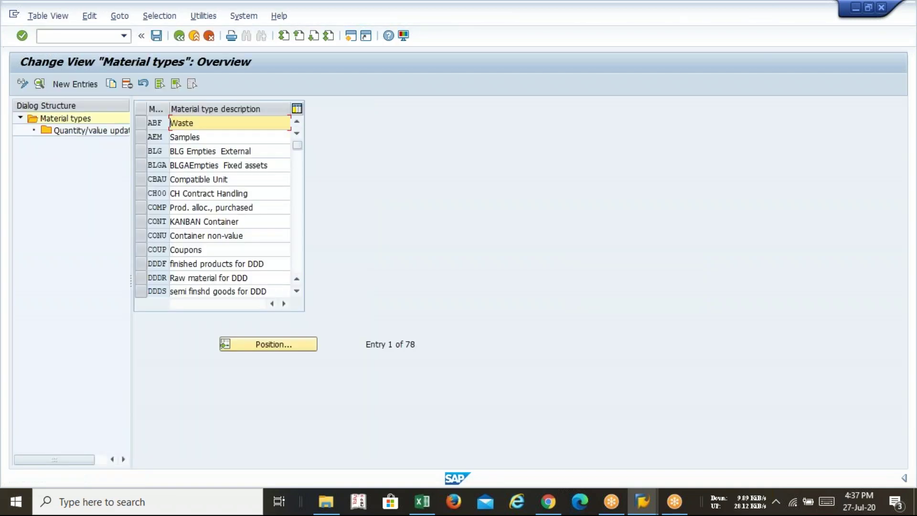
left_click(294, 344)
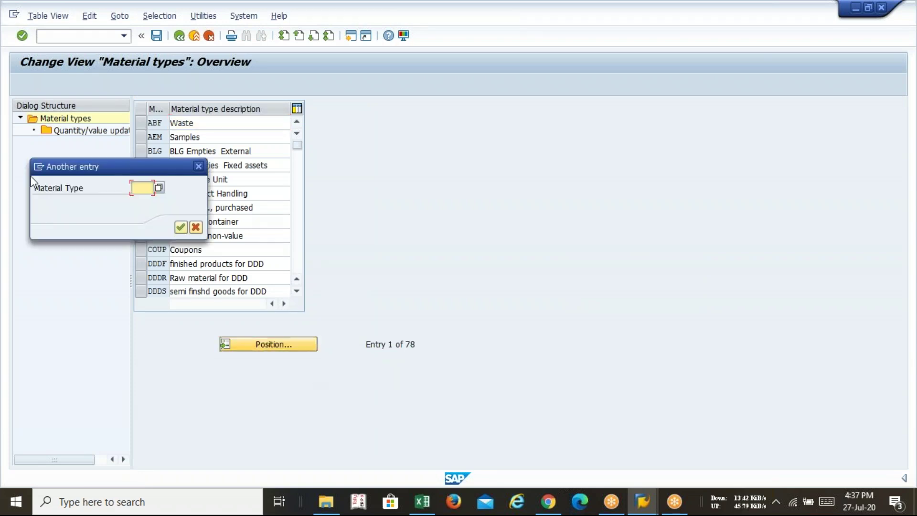
type("XLM")
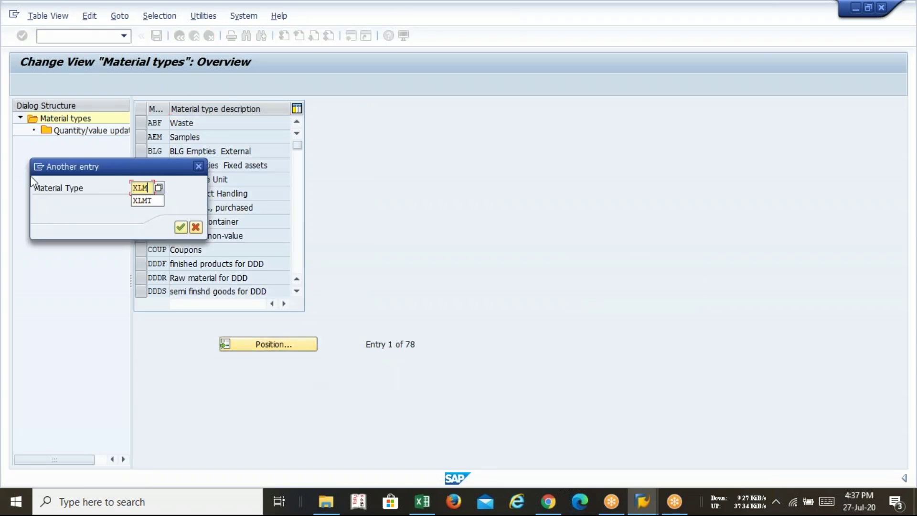
type("T")
key("Return")
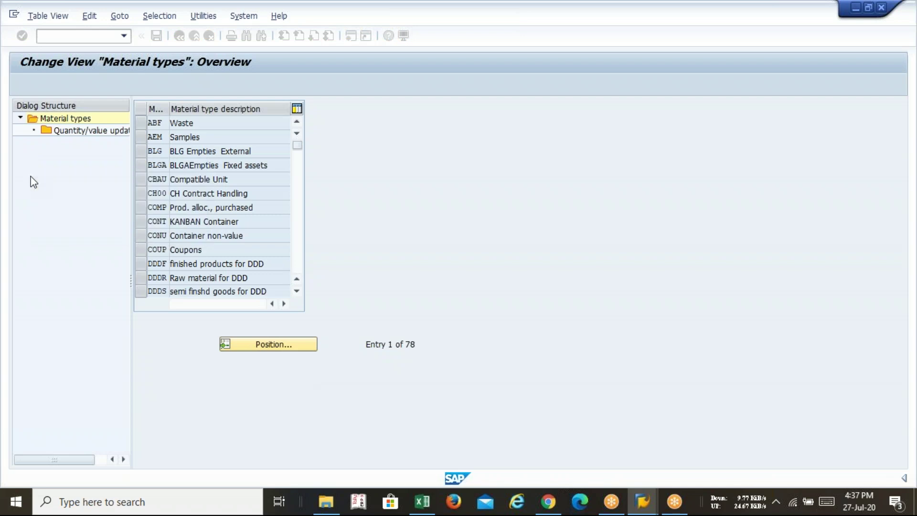
Step: Open quantity/value updating for material type XLMT and position its list on valuation area CS20
left_click(95, 136)
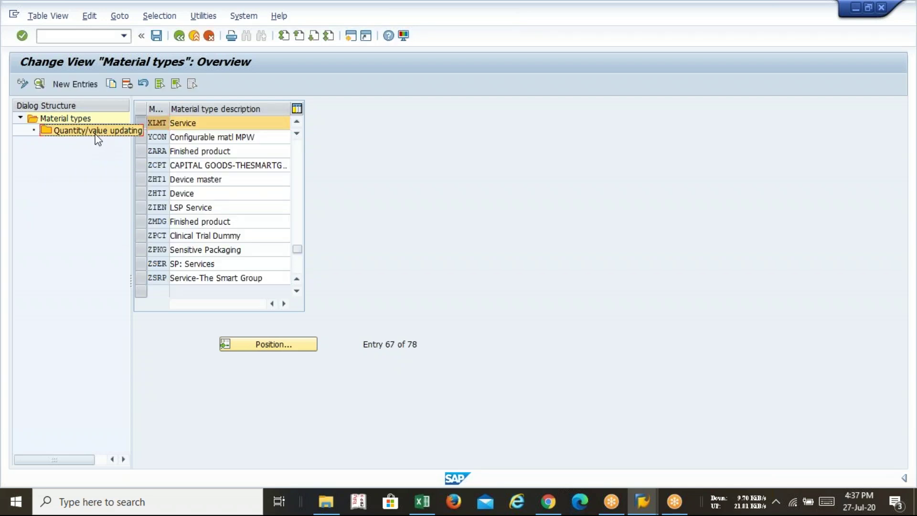
double_click(98, 138)
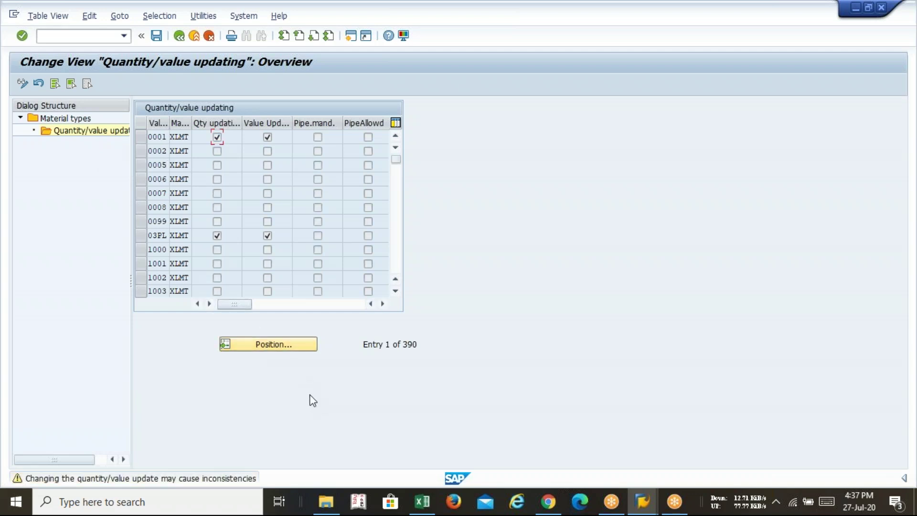
key("Return")
left_click_drag(86, 173, 360, 147)
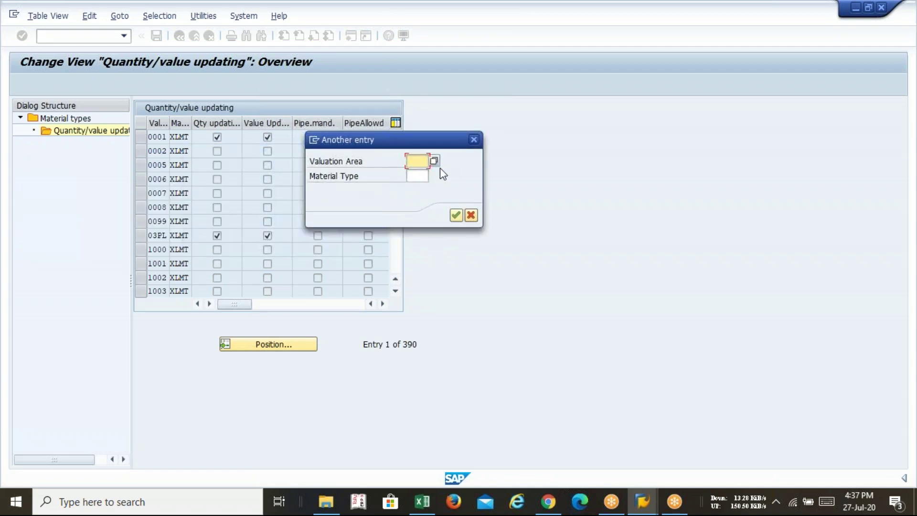
type("CS20")
key("Return")
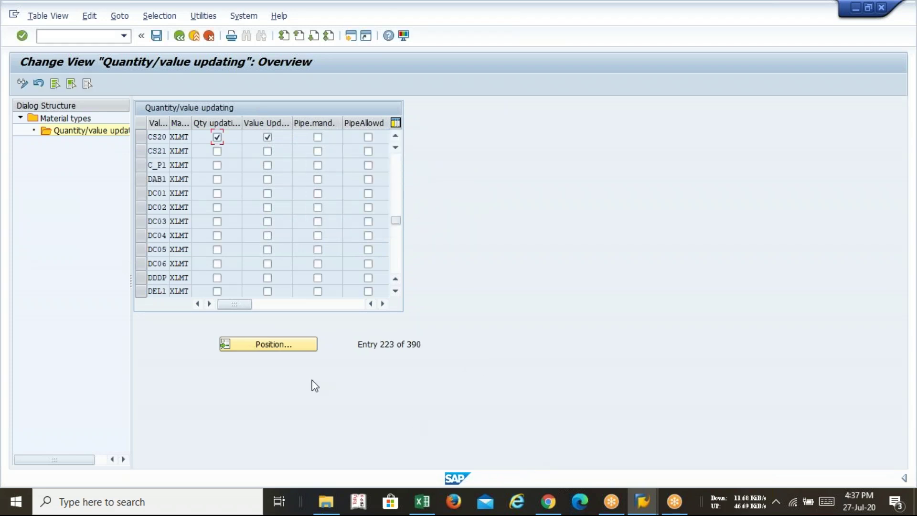
Step: Locate valuation area LAVA for material type XLMT, activate its quantity and value updating, and save the change
left_click(272, 345)
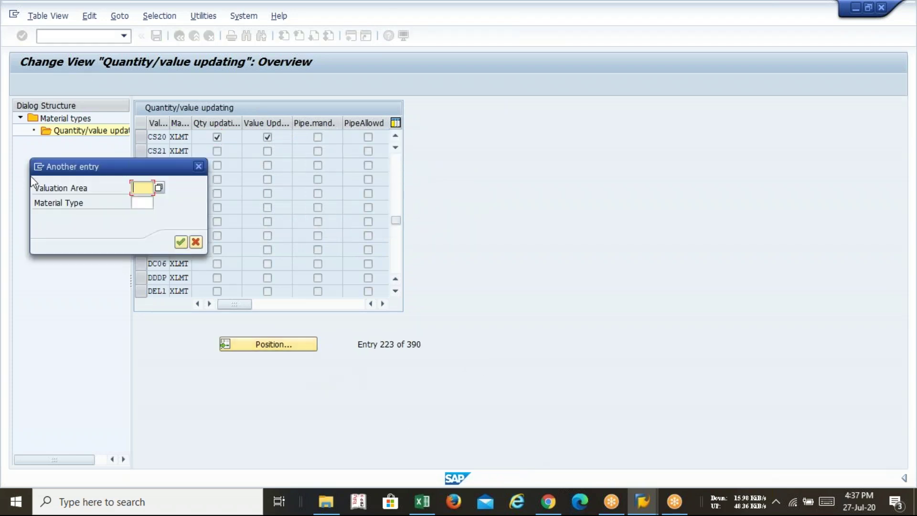
type("CS20")
key("Return")
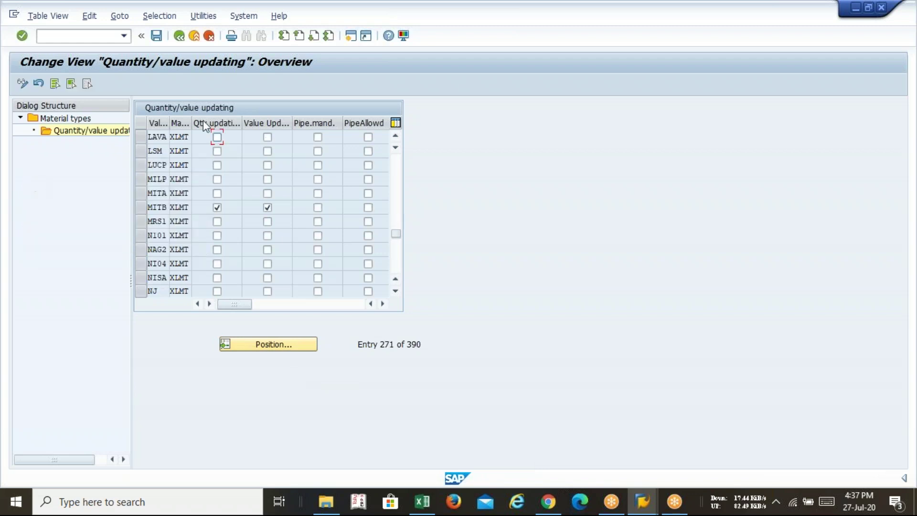
left_click(271, 138)
left_click(155, 36)
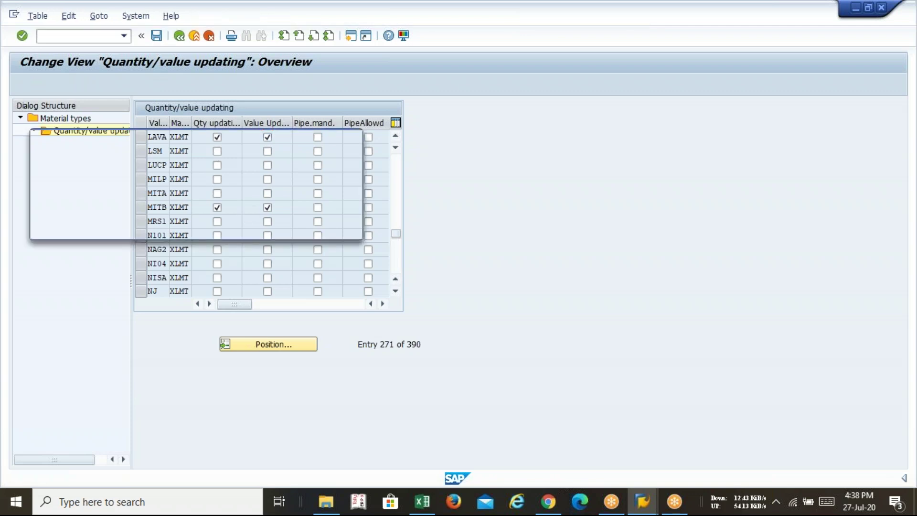
left_click(198, 227)
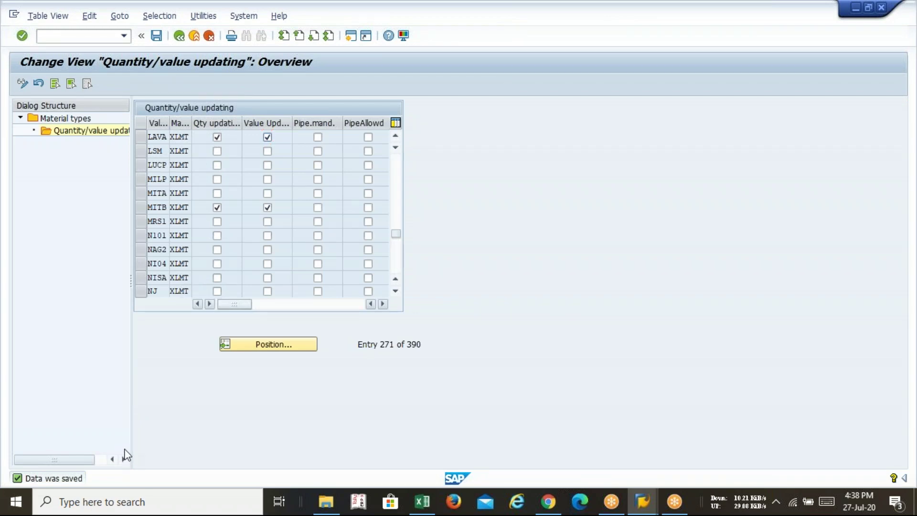
Step: Switch to Excel and review the remaining service configuration tasks, from FS00 G/L creation to OBYC WRX integration
key("alt+Tab")
left_click(410, 410)
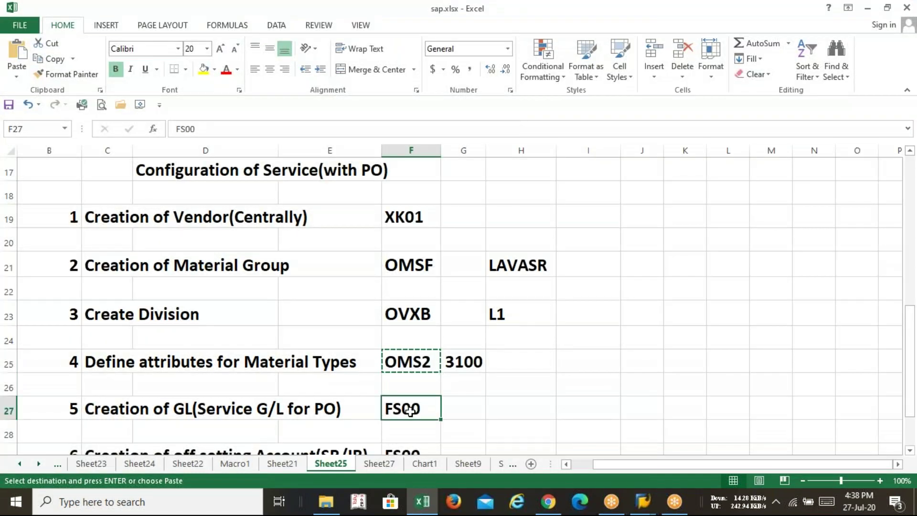
key("Down")
key("Down")
key("Down")
key("Down")
key("Down")
key("Down")
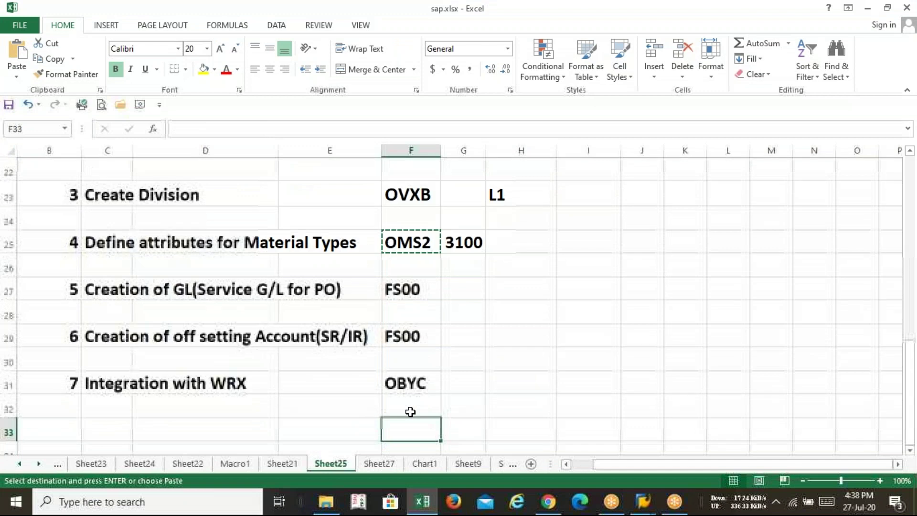
Step: Examine the FS00 checklist tasks for the service G/L and the offsetting SR/IR account
key("Up")
key("Up")
key("Up")
key("Up")
key("Up")
key("Up")
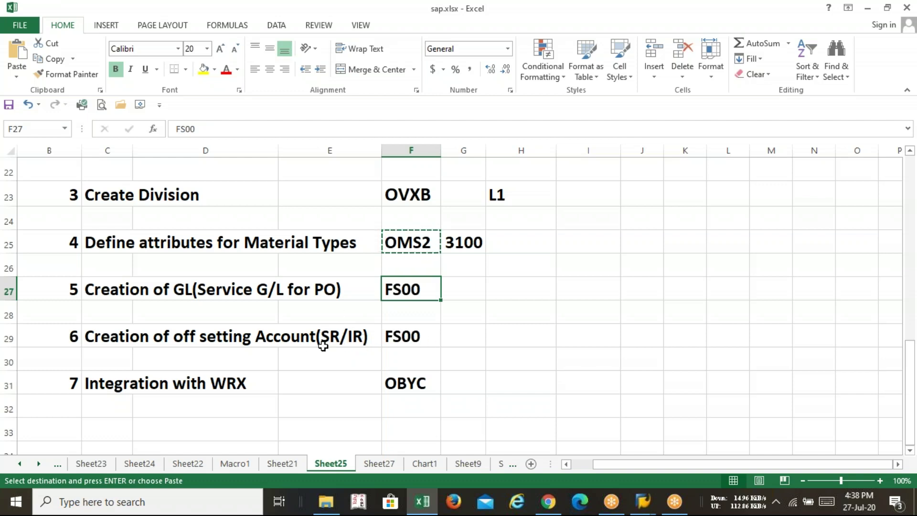
left_click(405, 338)
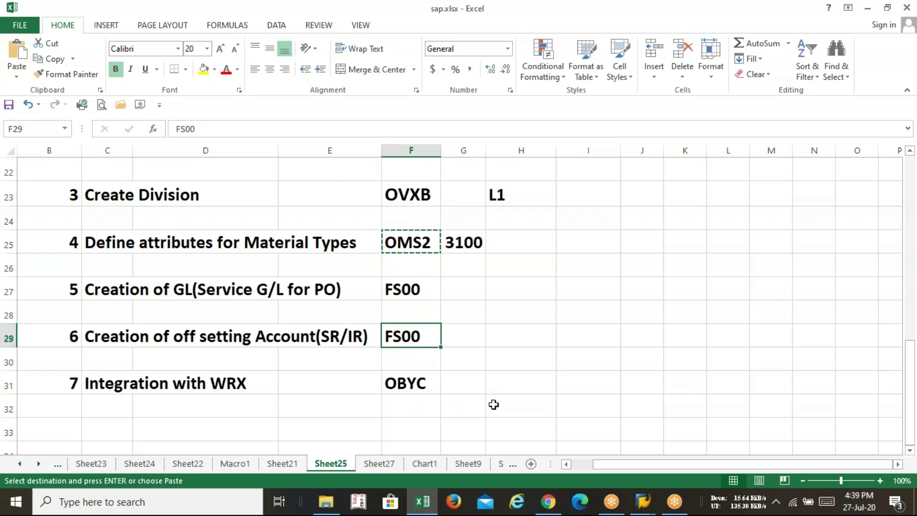
left_click(414, 292)
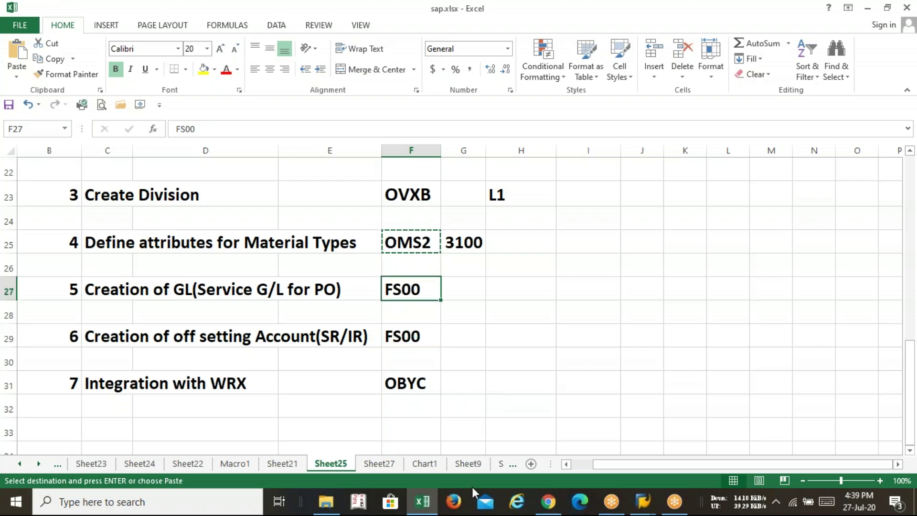
Step: Switch to SAP, leave the quantity/value updating view and run transaction FS00
key("alt+Tab")
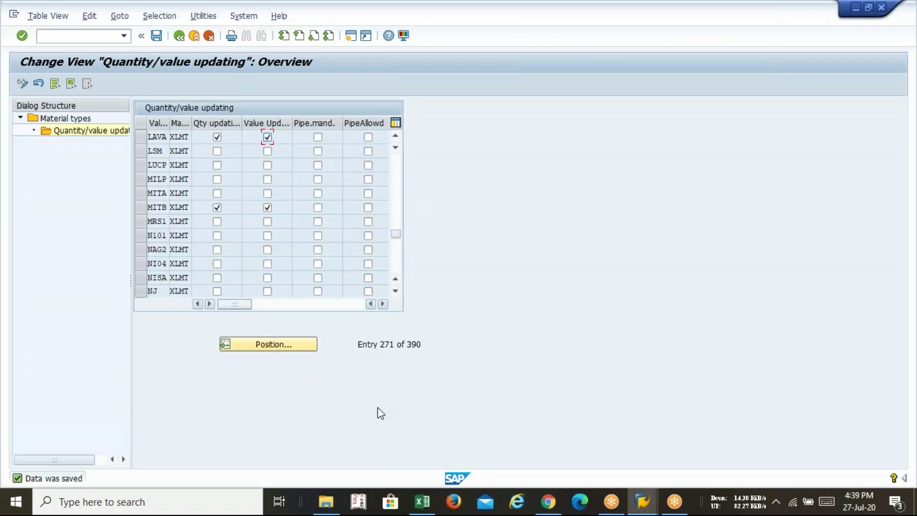
left_click(47, 37)
type("/n")
key("Return")
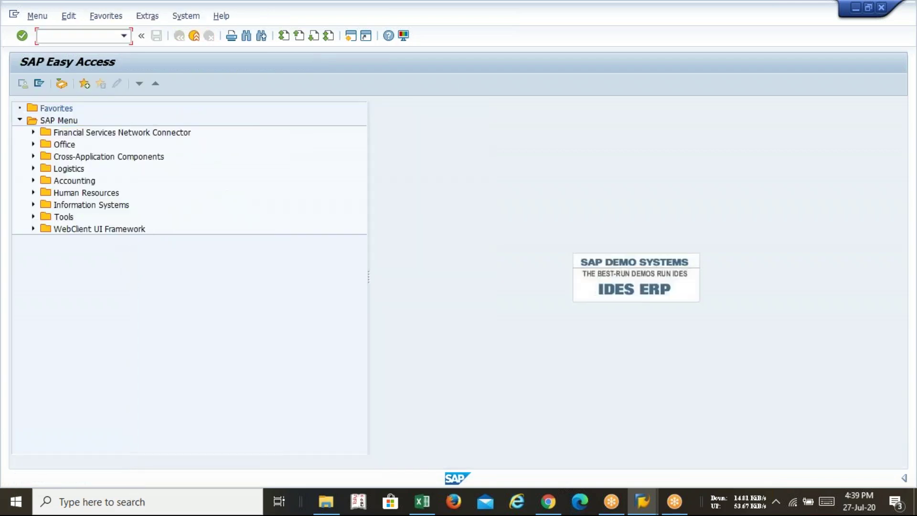
type("FS00")
key("Return")
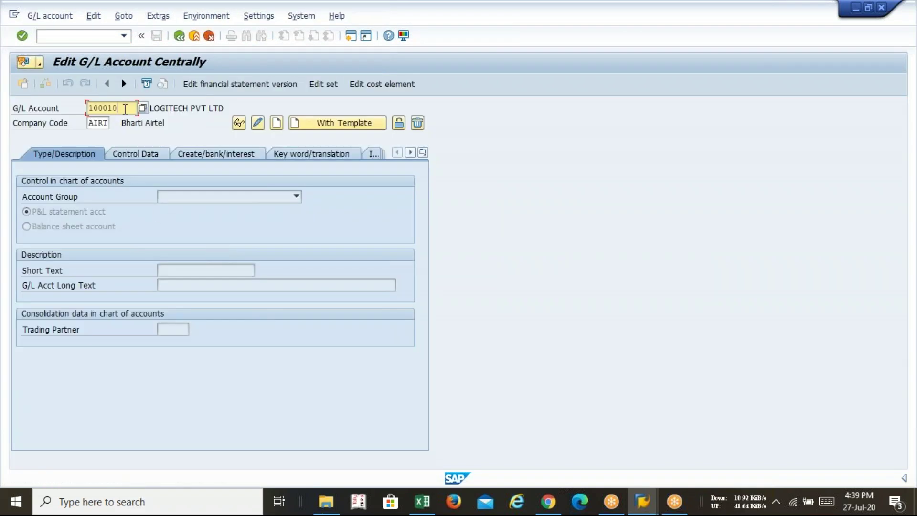
Step: Enter 400010 as the G/L account to work on
key("BackSpace")
key("BackSpace")
key("BackSpace")
key("BackSpace")
type("4")
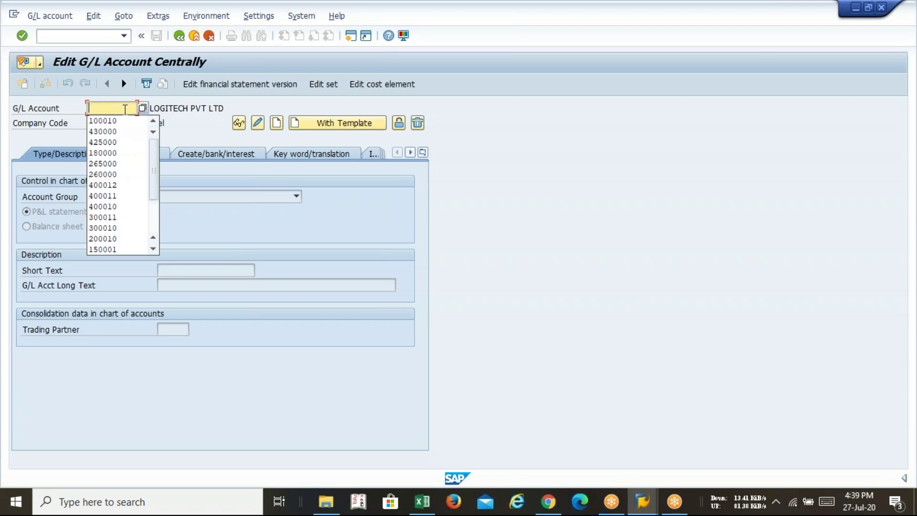
type("0000")
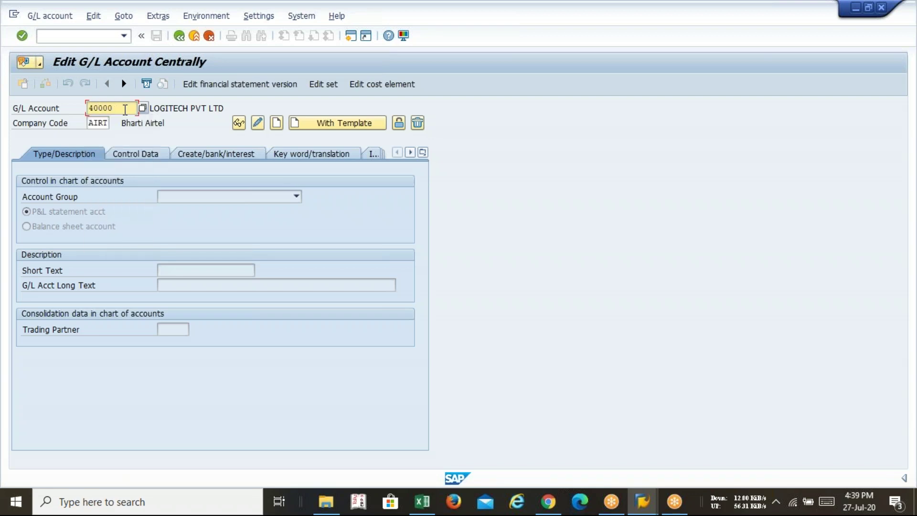
key("BackSpace")
type("1")
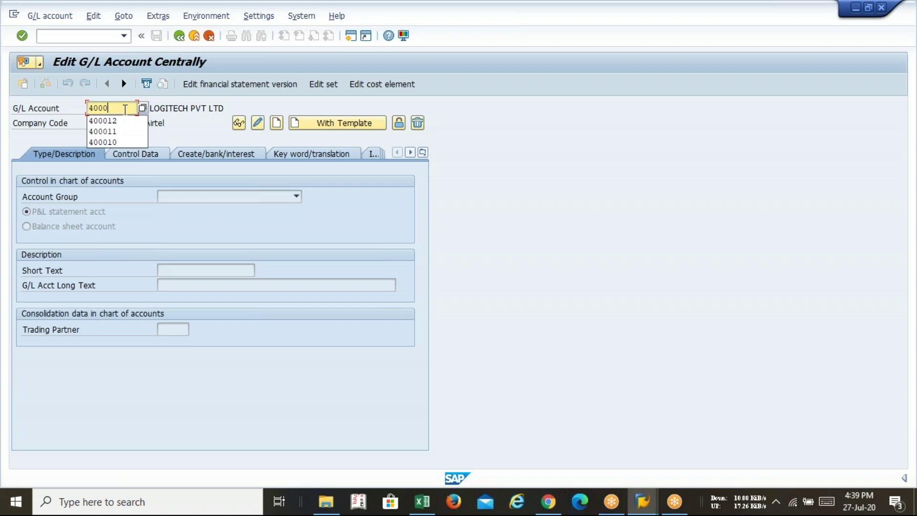
type("0")
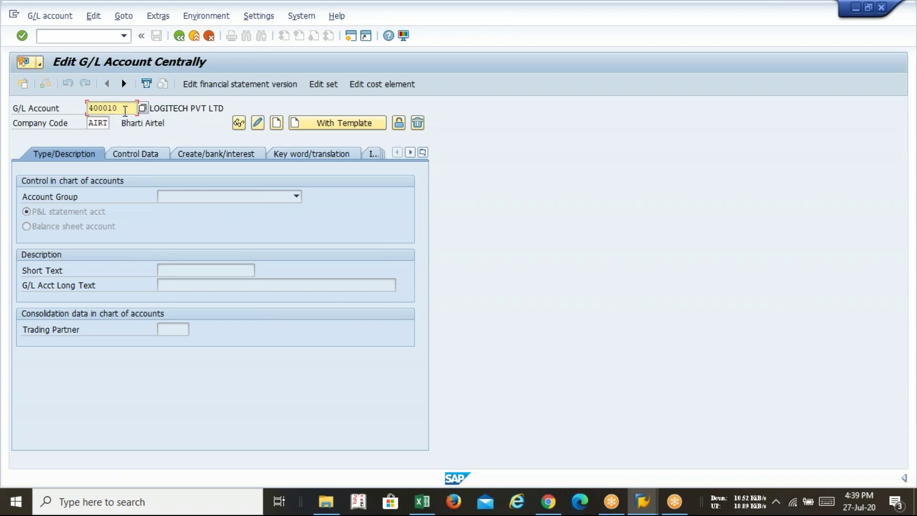
key("Tab")
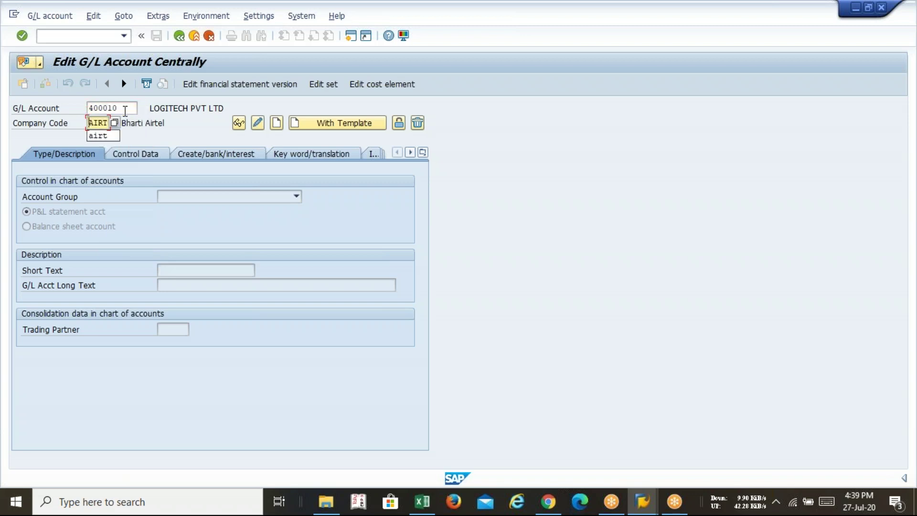
Step: Set the company code to LAVA and start creating the G/L account
key("BackSpace")
key("BackSpace")
key("BackSpace")
key("BackSpace")
type("LAVA")
key("Tab")
left_click(277, 122)
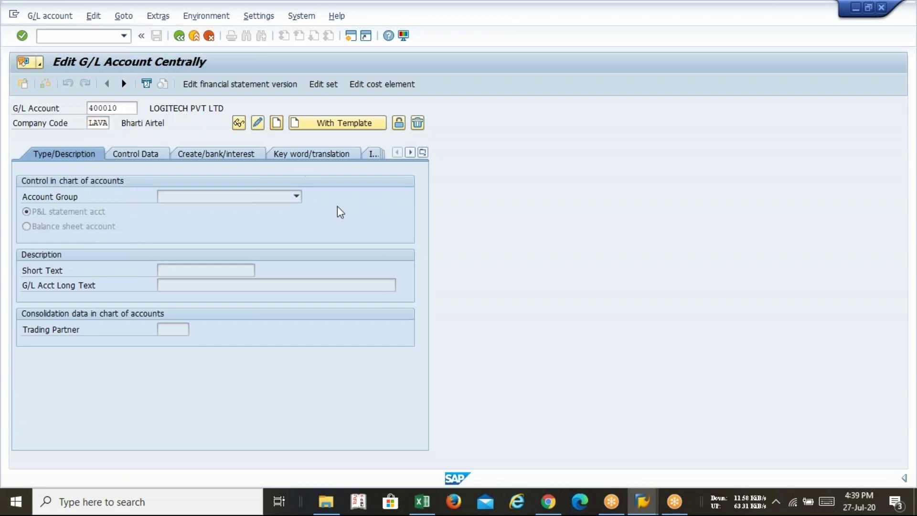
Step: Assign the G/L account to the expenses account group and enter the short text "Trasport service"
left_click(290, 198)
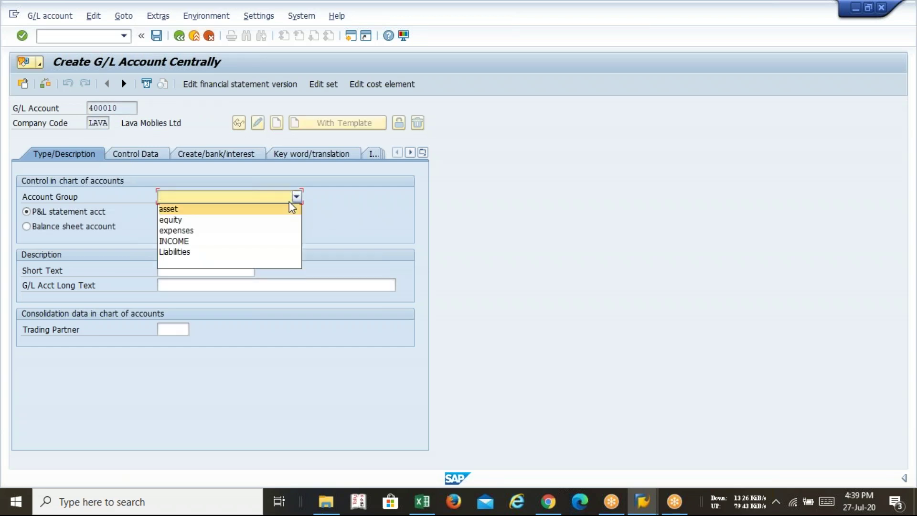
left_click(255, 234)
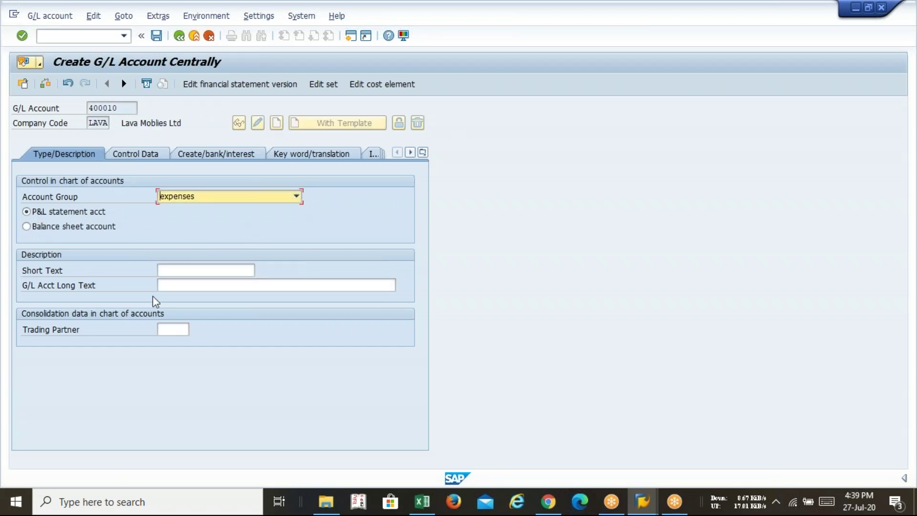
left_click(160, 271)
type("tRA")
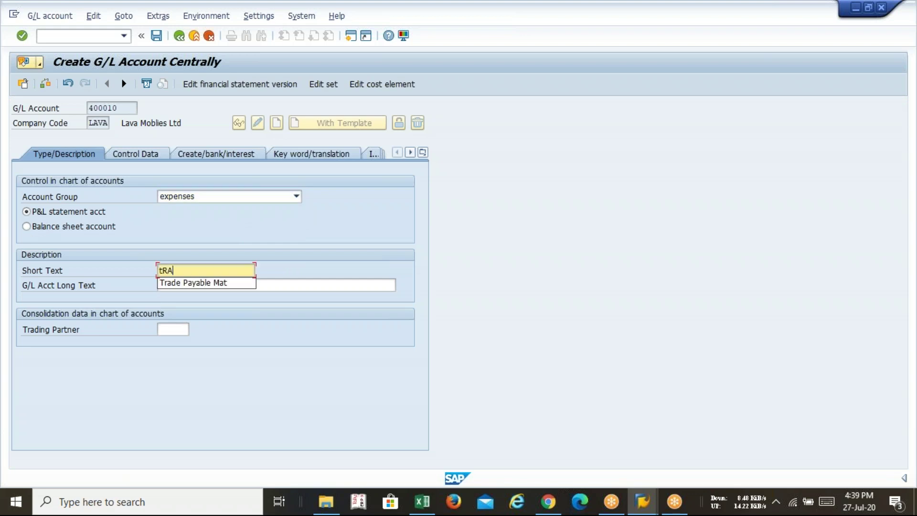
key("BackSpace")
key("BackSpace")
key("BackSpace")
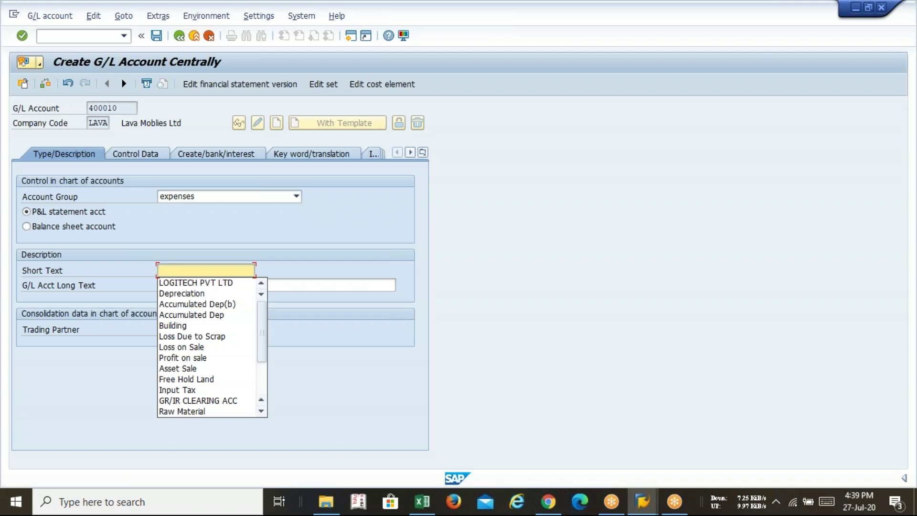
type("Tra")
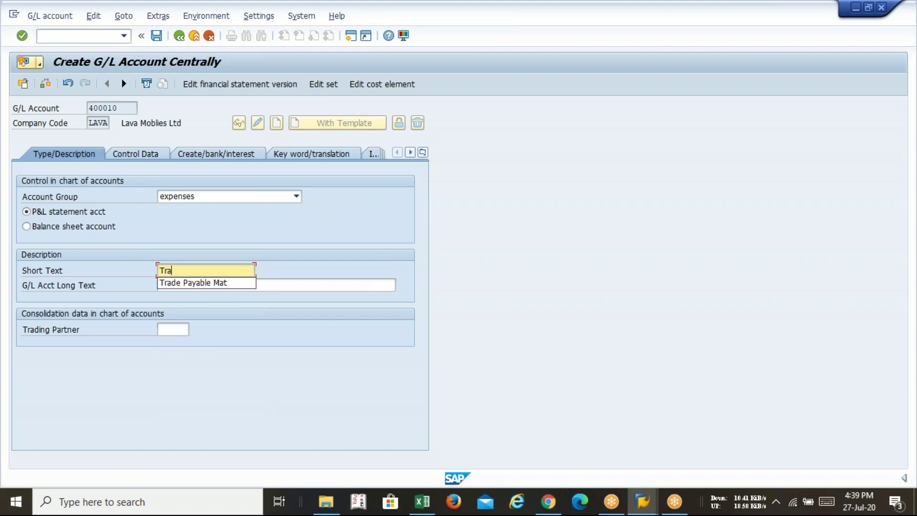
type("sport ")
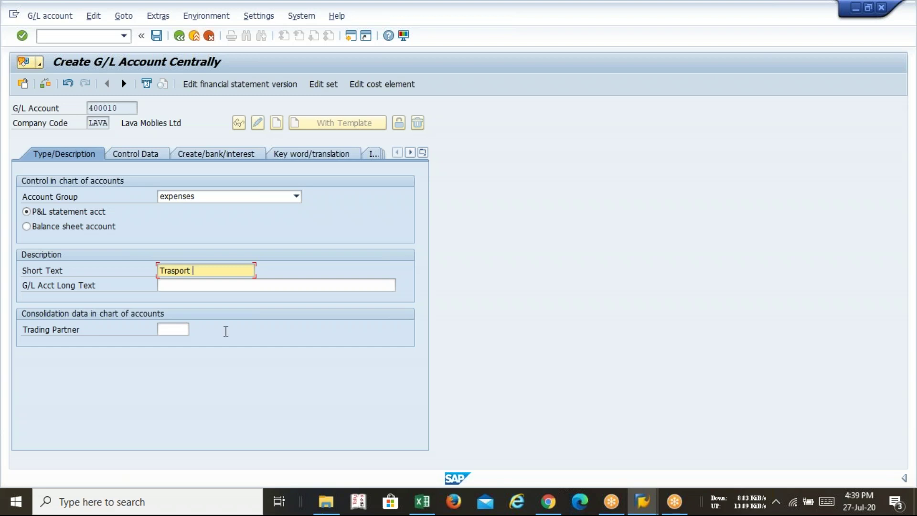
type("service")
Step: Enter "Transport Service" as the G/L account's long text
key("Tab")
type("Tra")
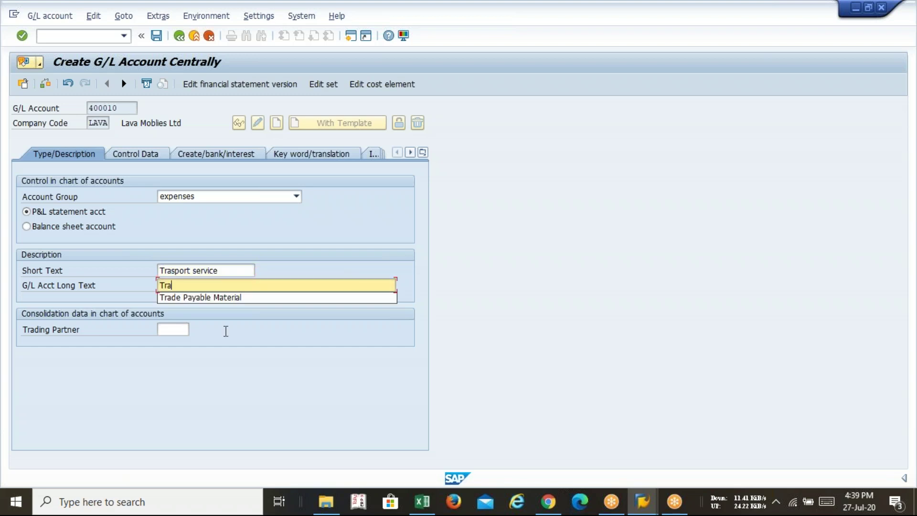
type("nsport Service")
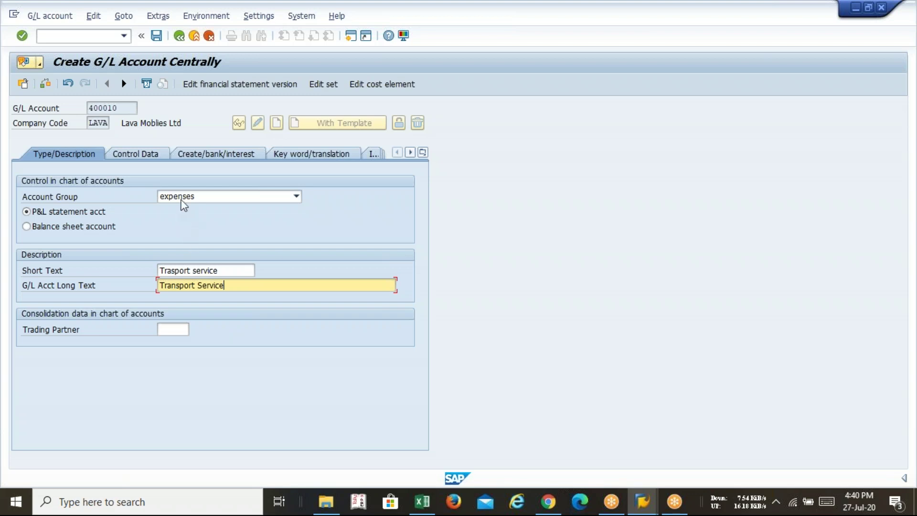
Step: In the account's control data, set the tax category to * and allow posting without tax
left_click(146, 156)
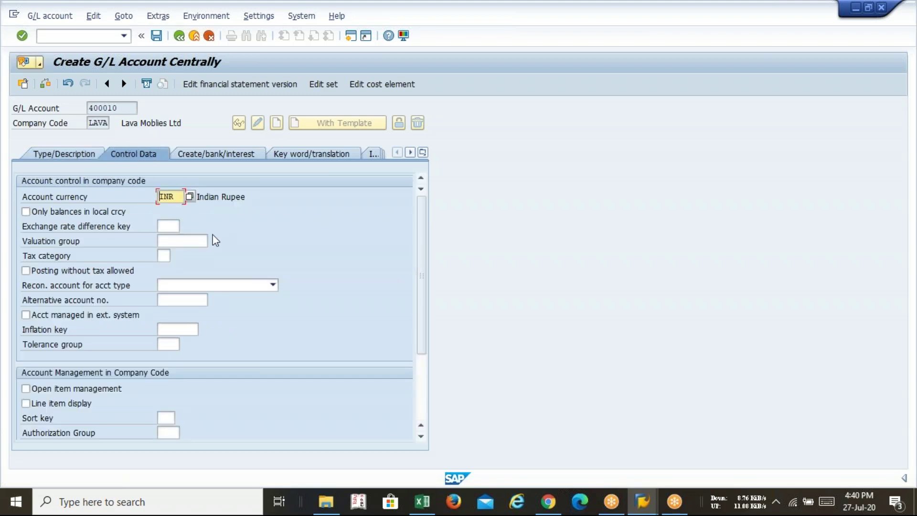
left_click(164, 255)
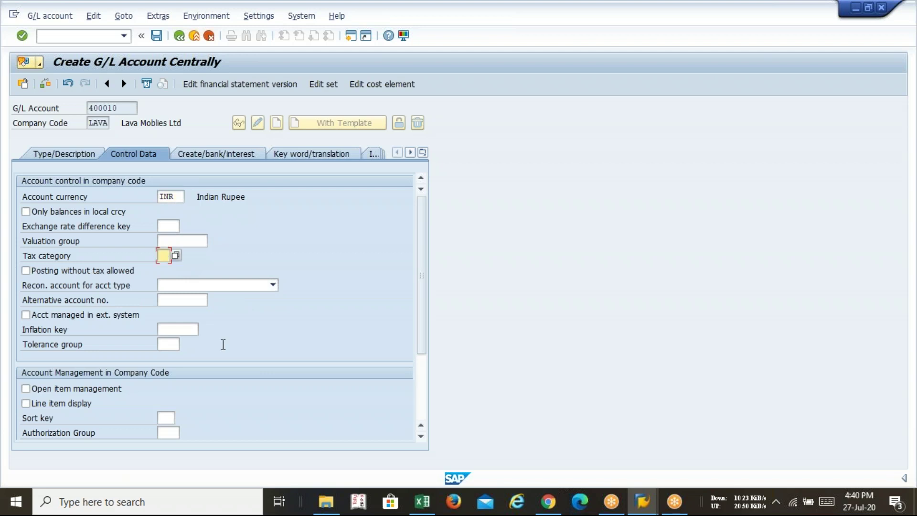
type("*")
left_click(26, 270)
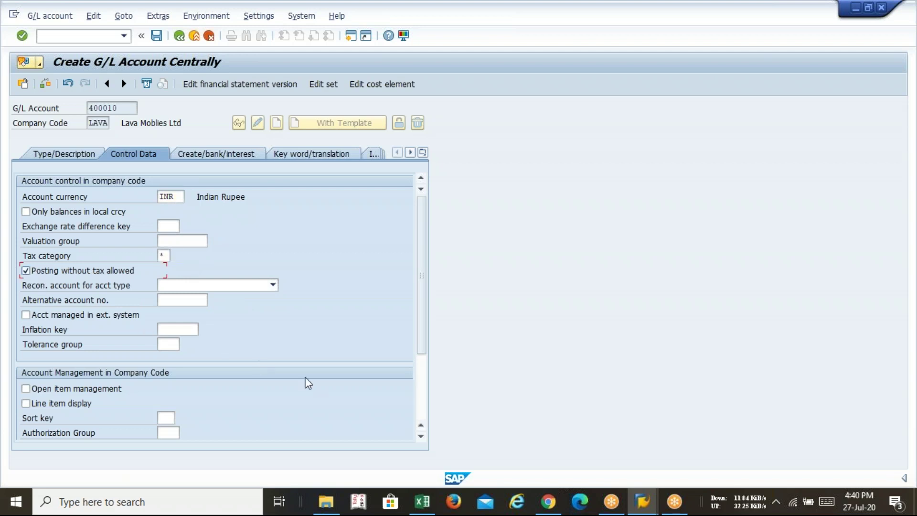
Step: Activate line item display for the account and choose sort key 001, Posting date
left_click(28, 403)
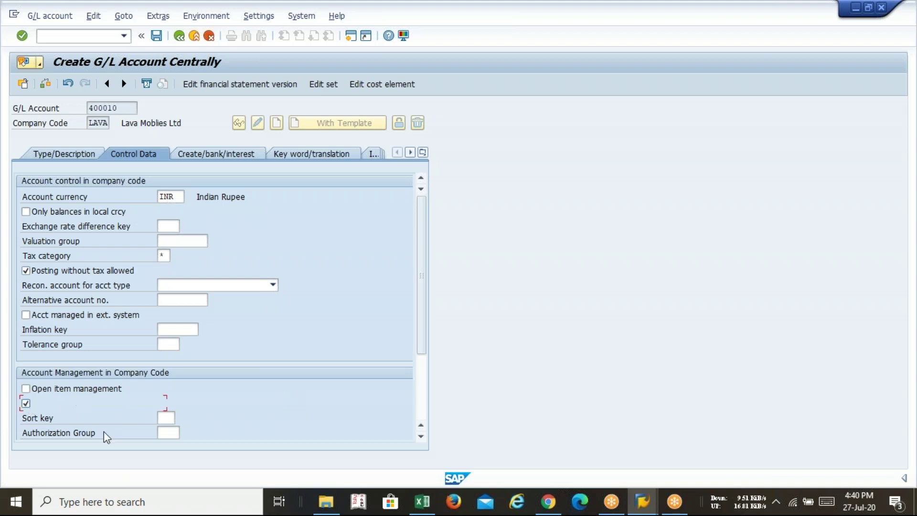
left_click(167, 419)
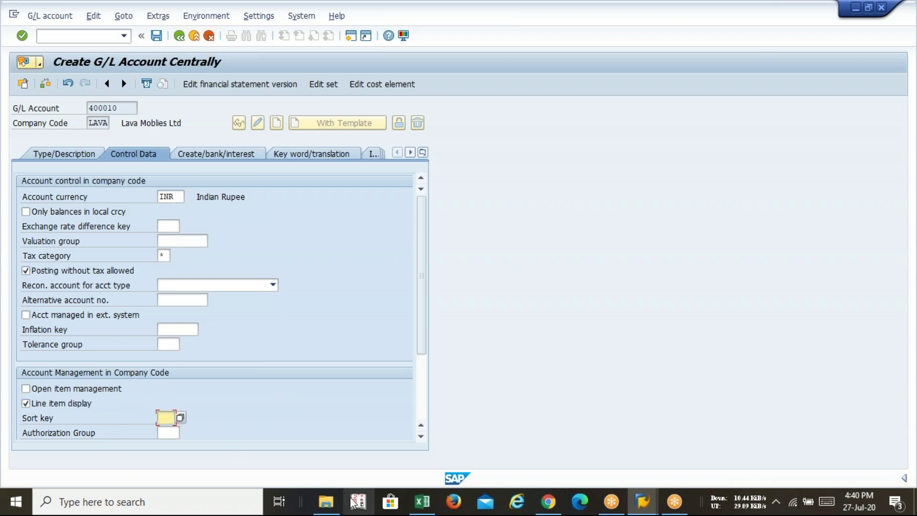
left_click(180, 418)
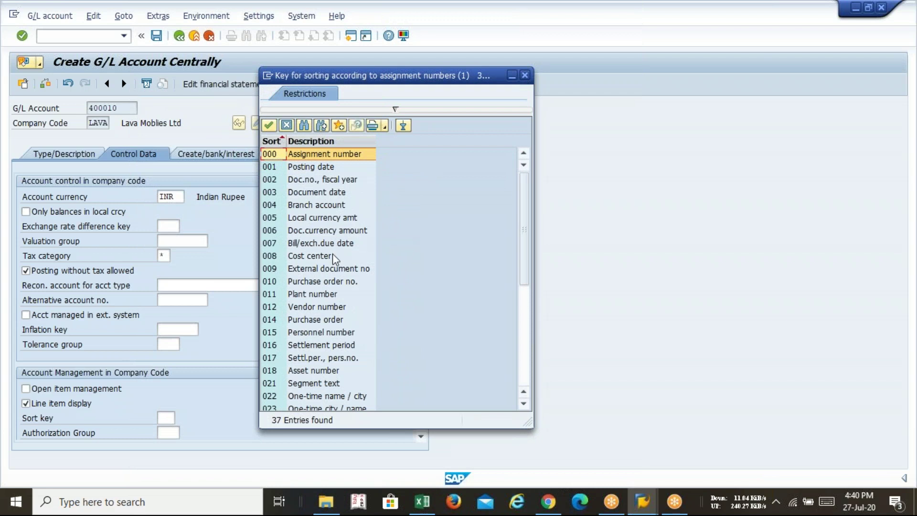
double_click(296, 167)
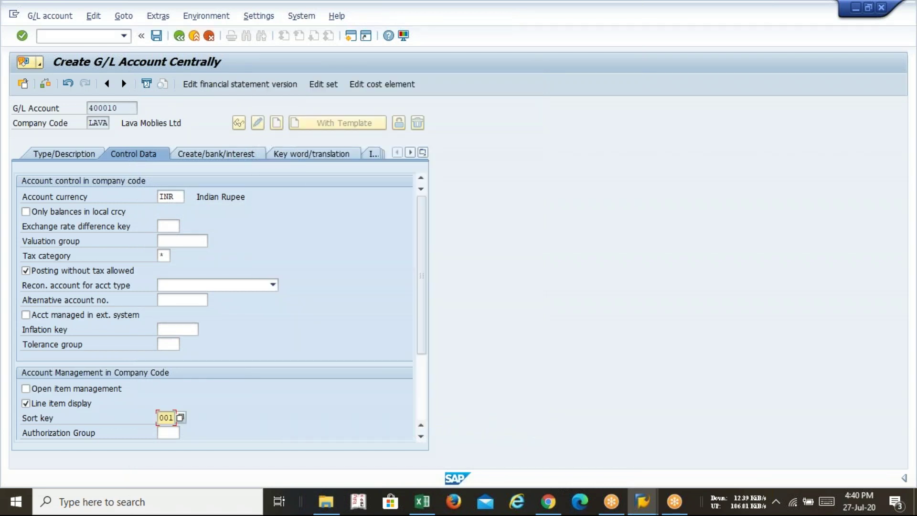
Step: Assign field status group G003, Material consumption accounts, for document creation in the company code
left_click(234, 153)
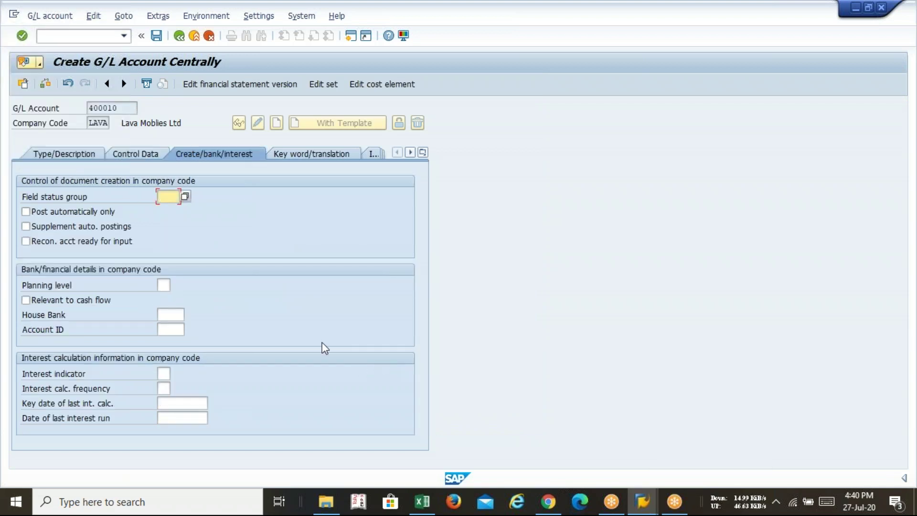
left_click(185, 197)
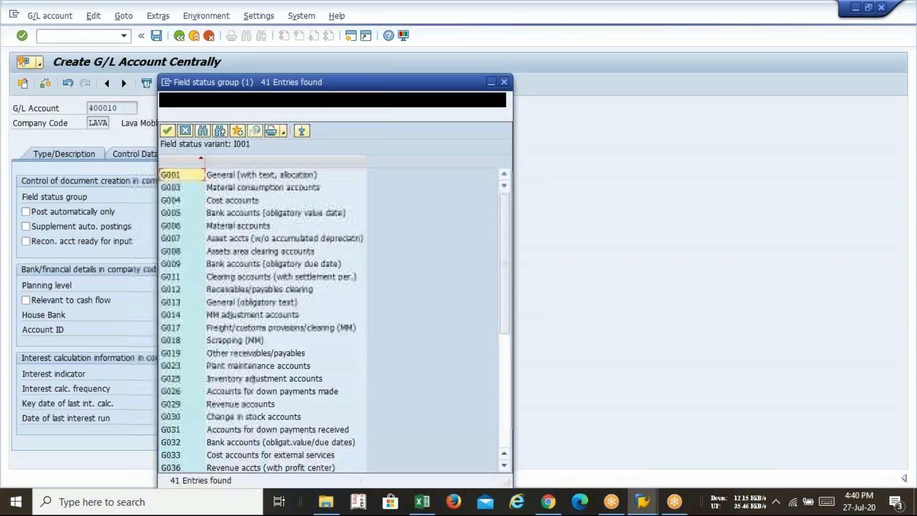
key("Down")
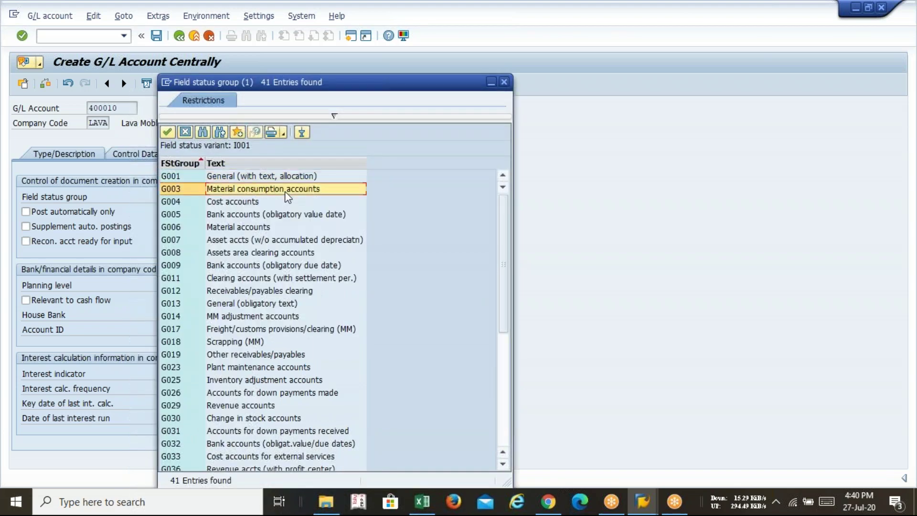
key("Return")
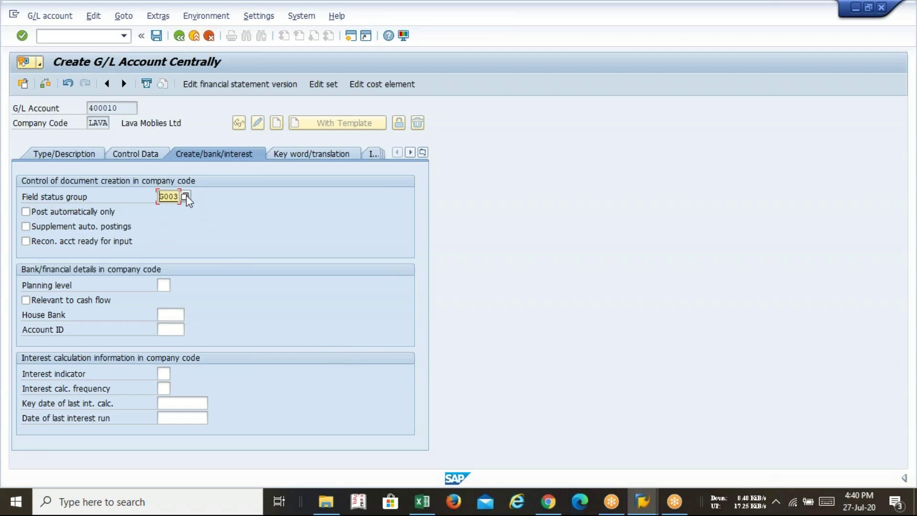
Step: Recheck the control data and the account group and descriptions, and save G/L account 400010
left_click(135, 153)
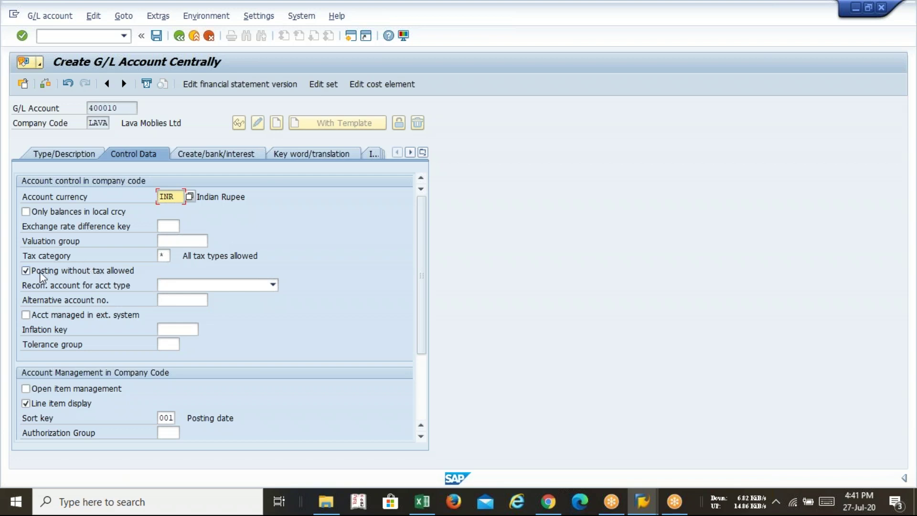
left_click(81, 154)
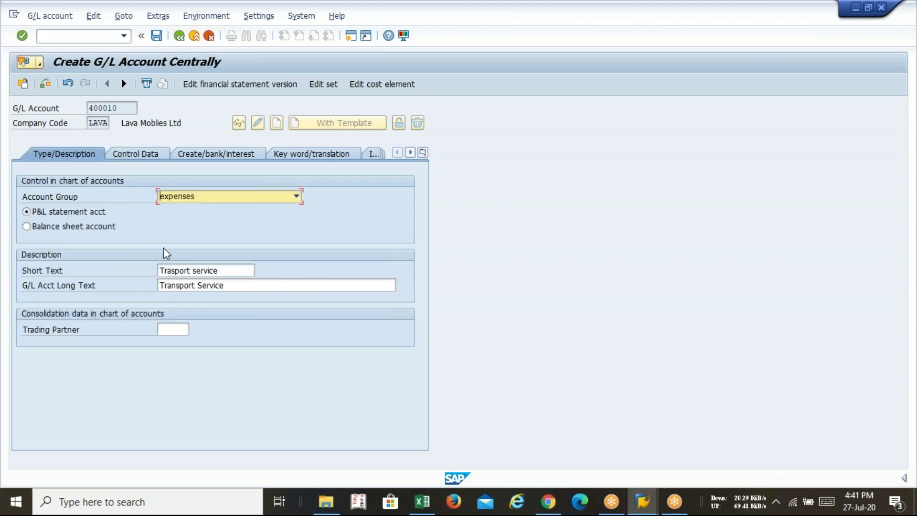
left_click(156, 35)
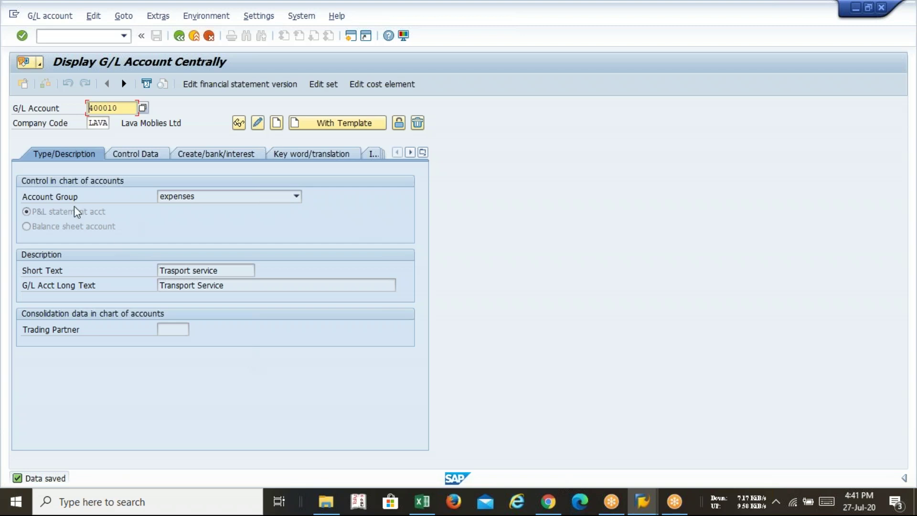
Step: Start creating G/L account 100015 in company code LAVA
key("BackSpace")
key("BackSpace")
key("BackSpace")
key("BackSpace")
key("BackSpace")
key("BackSpace")
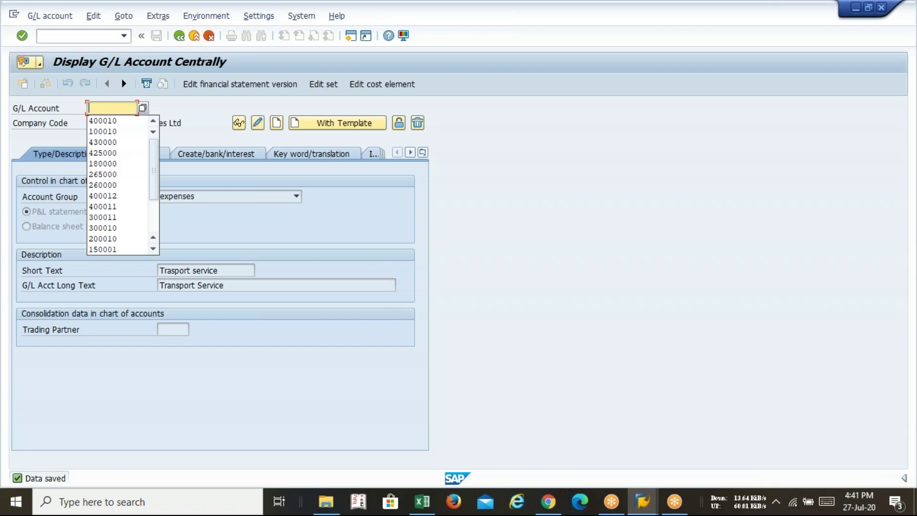
type("111")
key("BackSpace")
key("BackSpace")
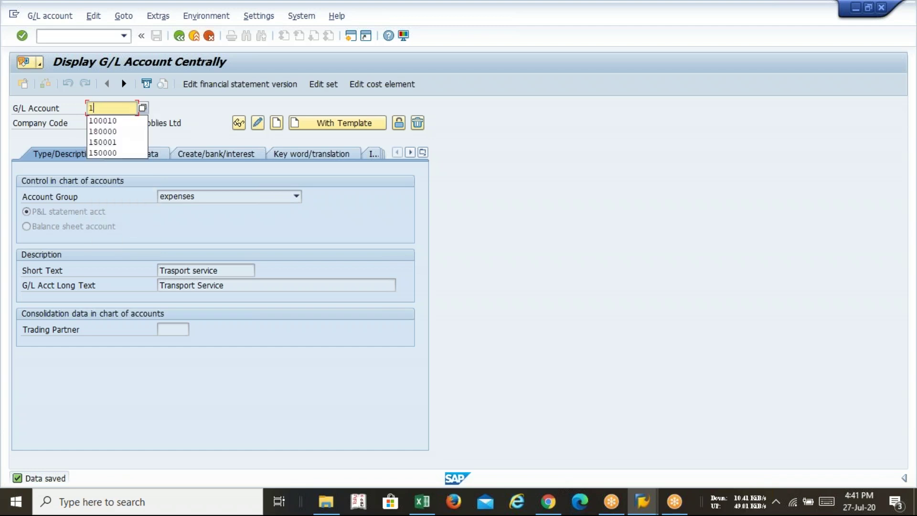
type("00015")
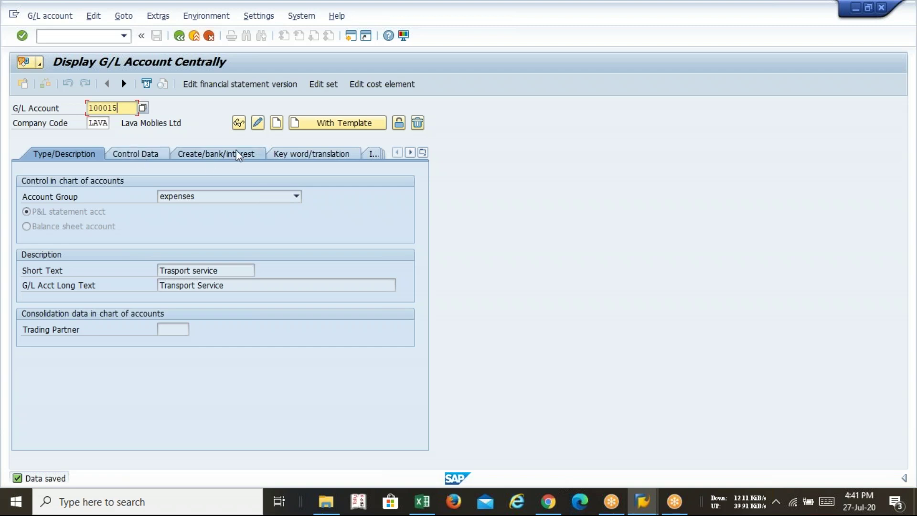
left_click(277, 123)
Step: Set the account group to Liabilities and classify the account as a balance sheet account
left_click(228, 197)
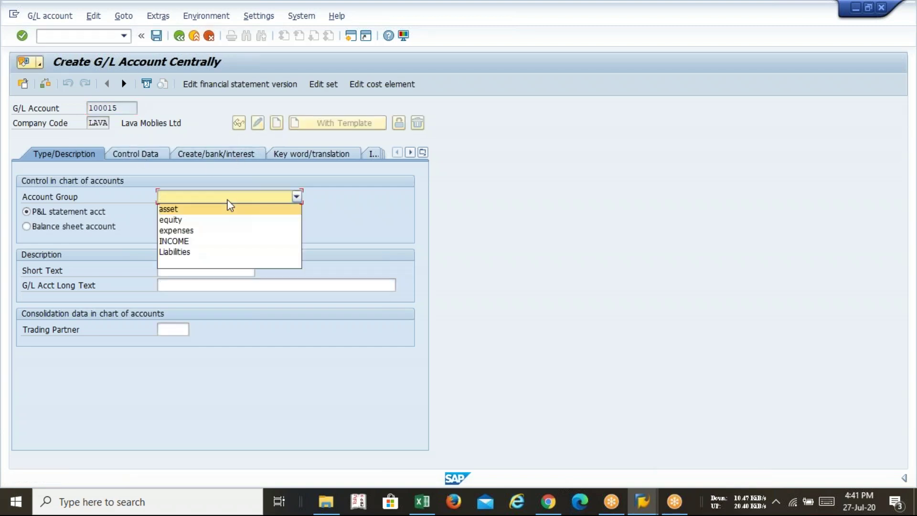
left_click(223, 253)
left_click(95, 228)
Step: Enter SR/IR as the account's short text and Service Rec/InV Rec as its long text
left_click(190, 271)
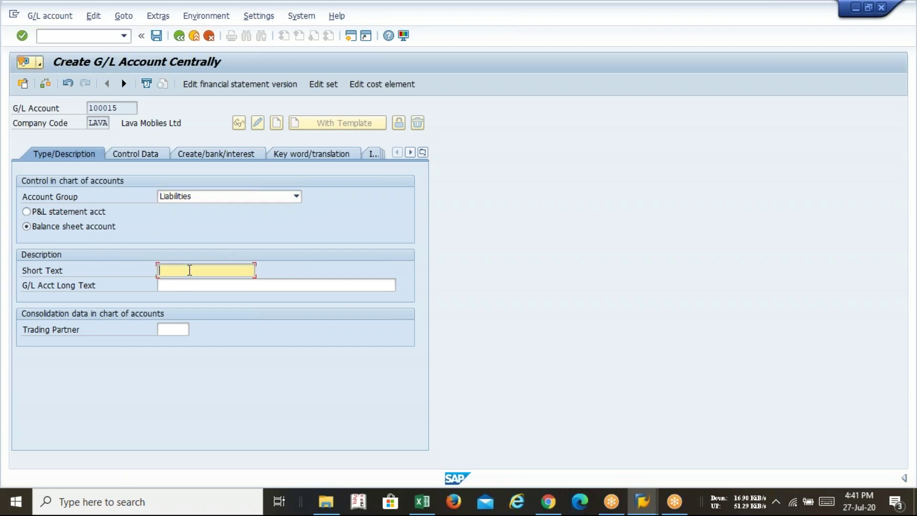
type("Sa")
key("BackSpace")
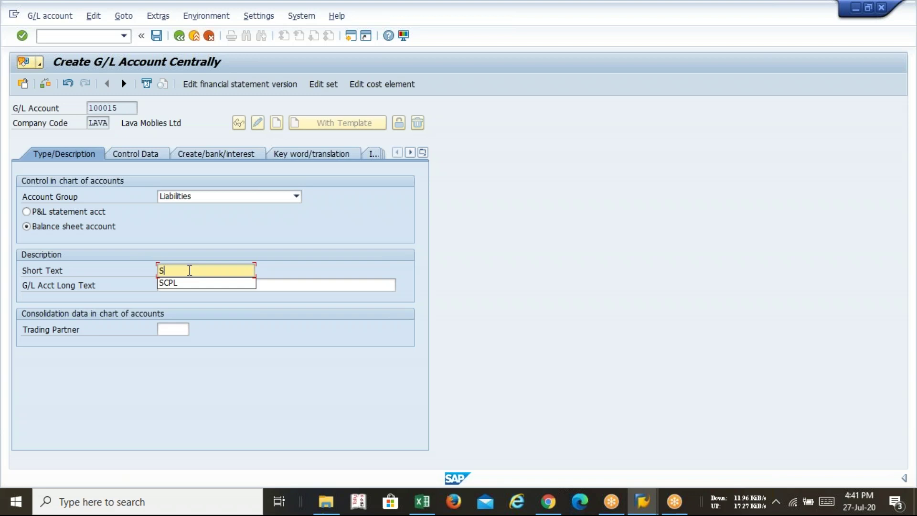
type("R/IR")
key("Tab")
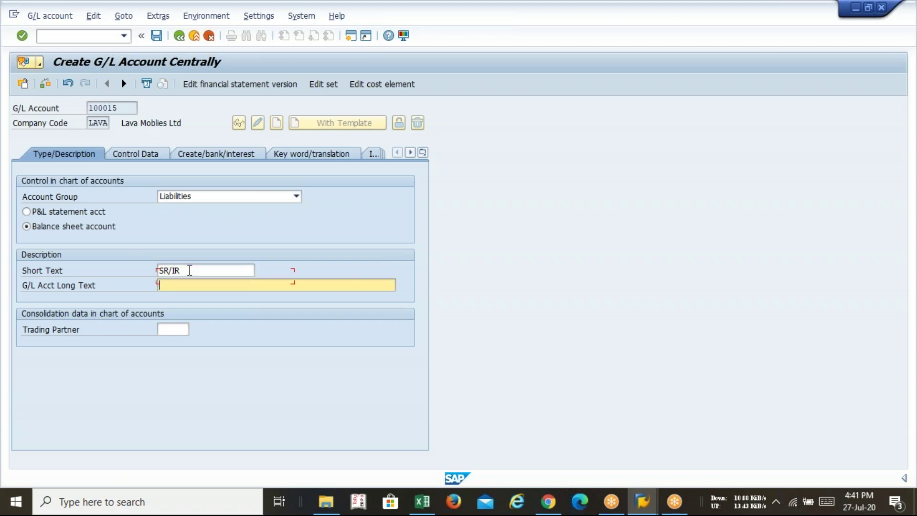
type("Service Rec/InV Rec")
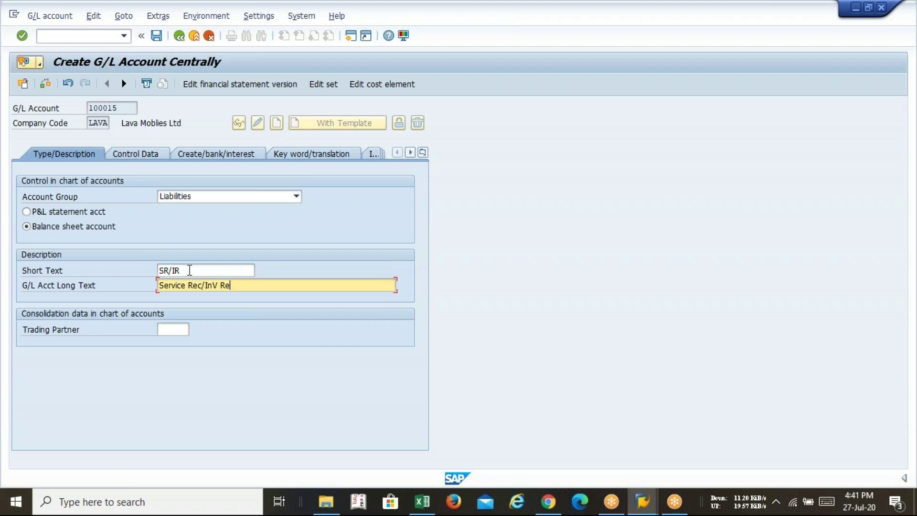
left_click(217, 283)
left_click(236, 285)
key("BackSpace")
key("BackSpace")
type("re")
Step: In the control data, keep only balances in local currency, set tax category * and allow posting without tax
left_click(136, 153)
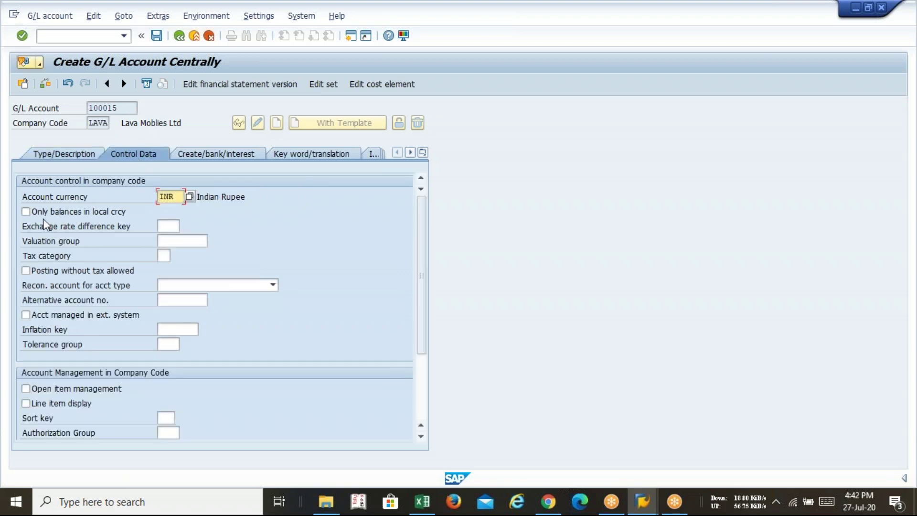
left_click(46, 214)
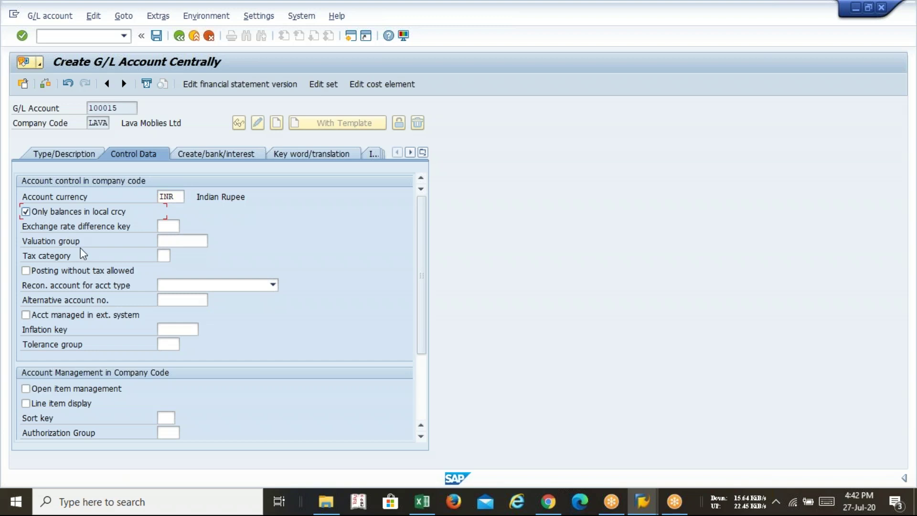
left_click(163, 255)
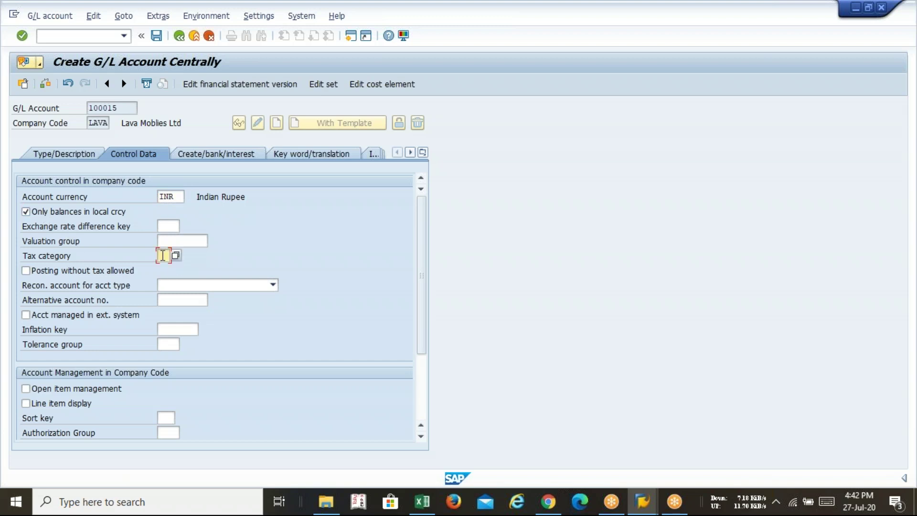
type("*")
left_click(27, 272)
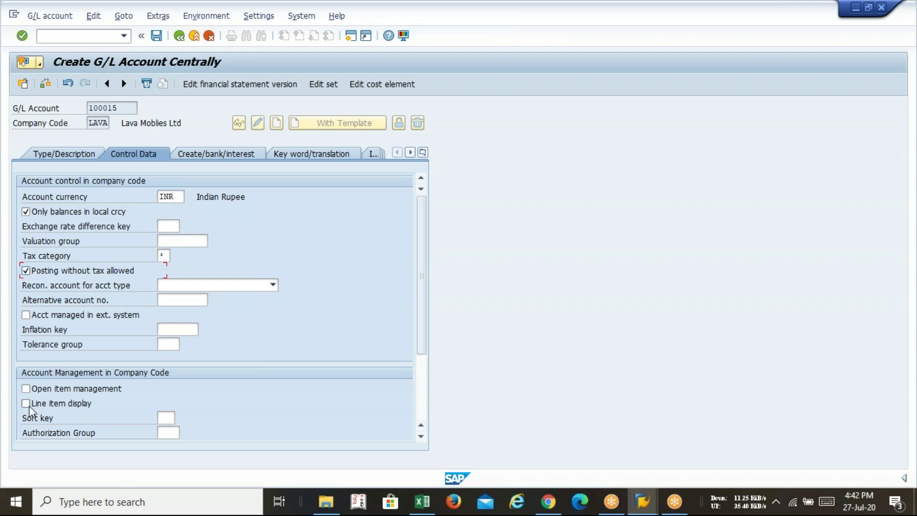
Step: Activate line item display for the account and choose sort key 014, Purchase order
left_click(166, 418)
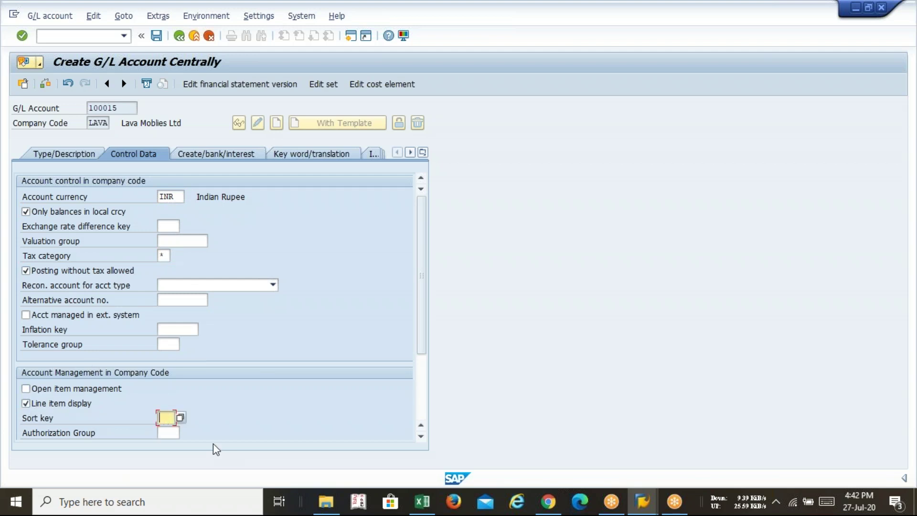
left_click(180, 418)
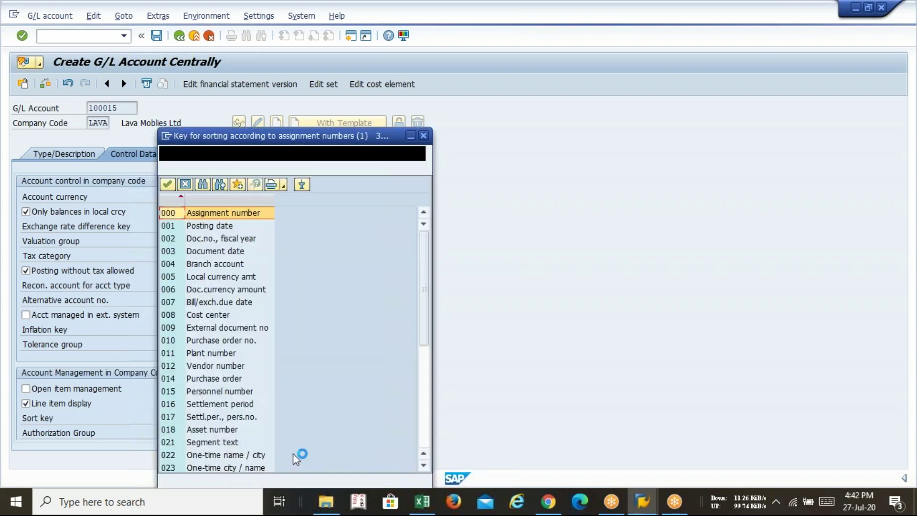
double_click(228, 385)
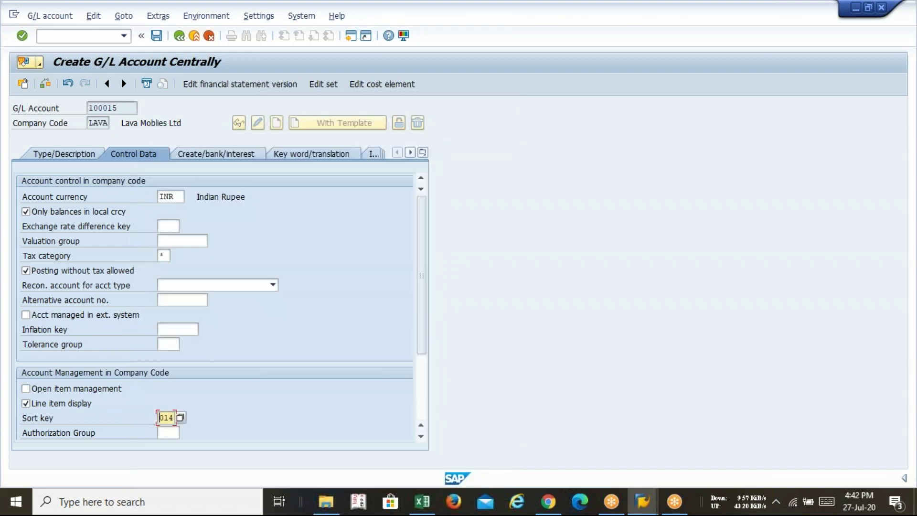
Step: Open the list of available field status groups for document creation in the company code
left_click(213, 154)
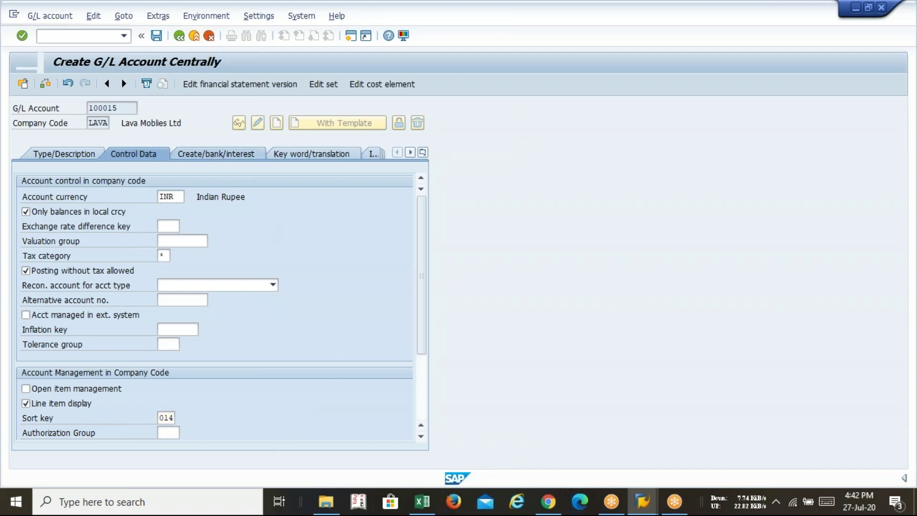
left_click(185, 196)
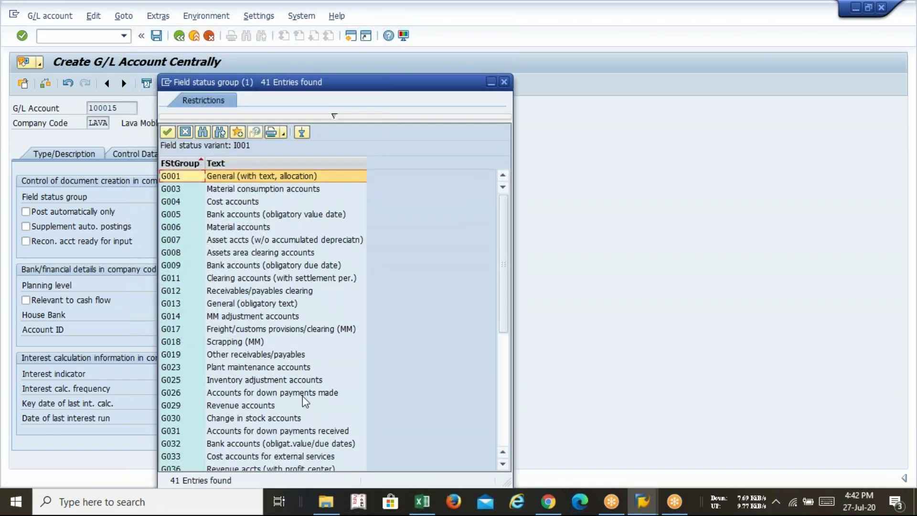
left_click_drag(354, 85, 445, 39)
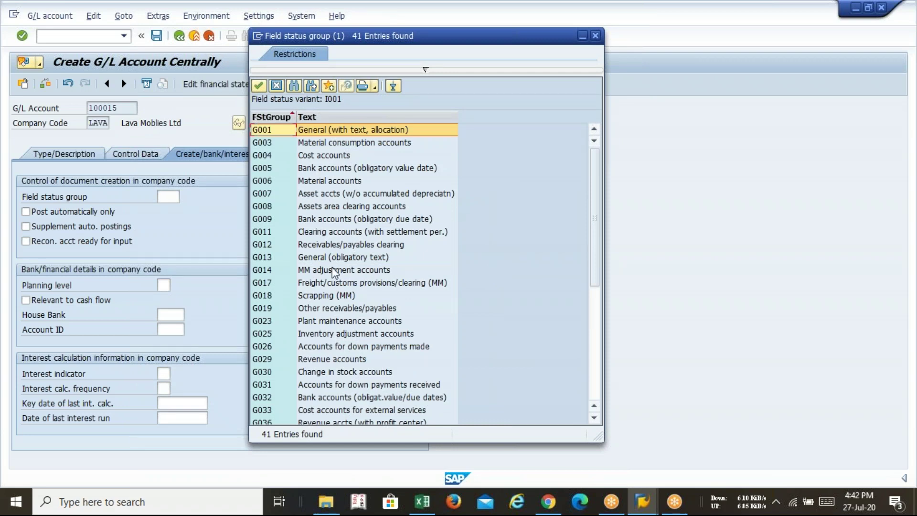
Step: Switch to the sap.xlsx workbook in Excel and open the G/L creation overview on Sheet22
key("alt+Tab")
key("Tab")
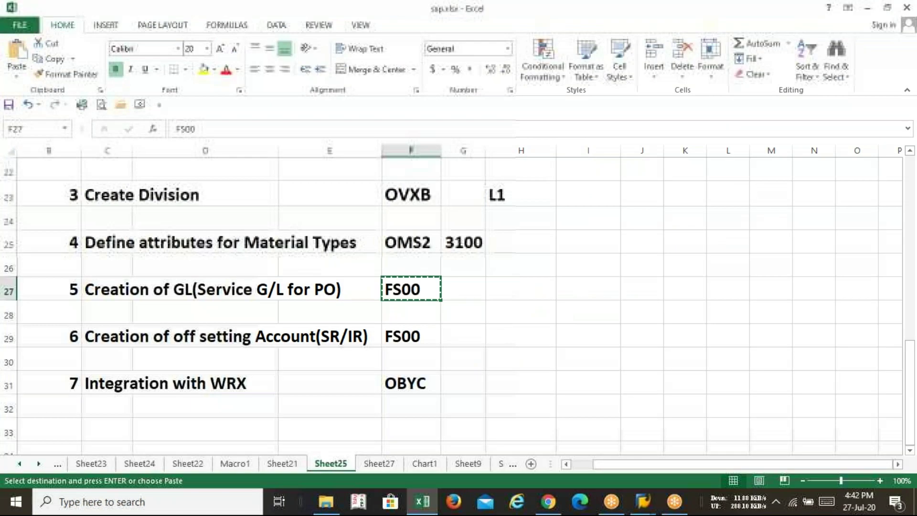
key("alt+Tab")
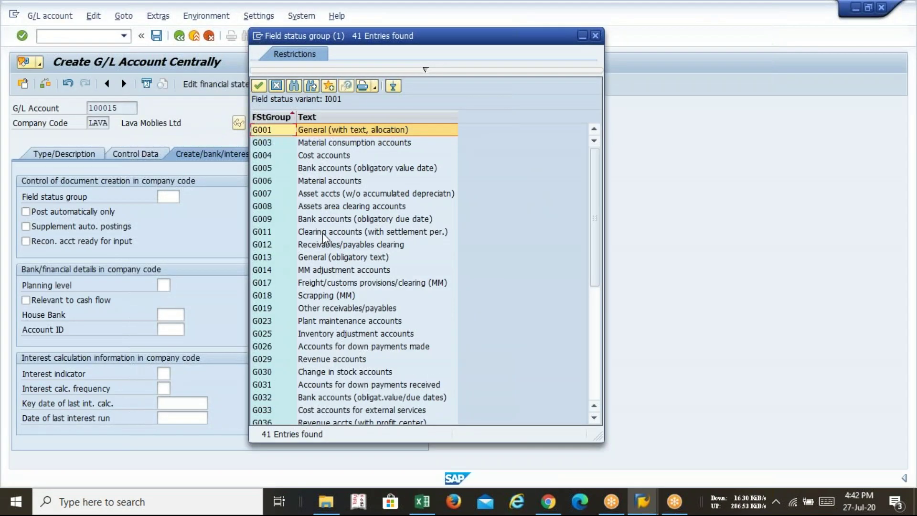
key("alt+Tab")
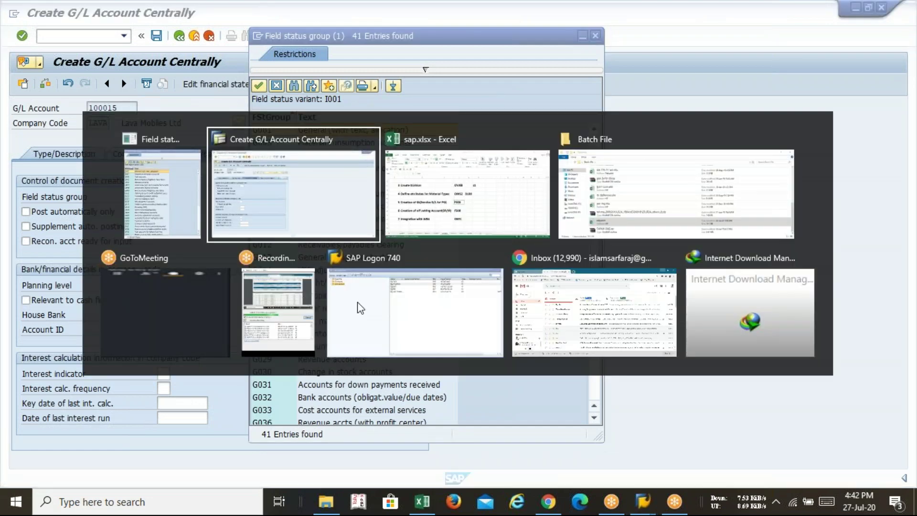
key("Tab")
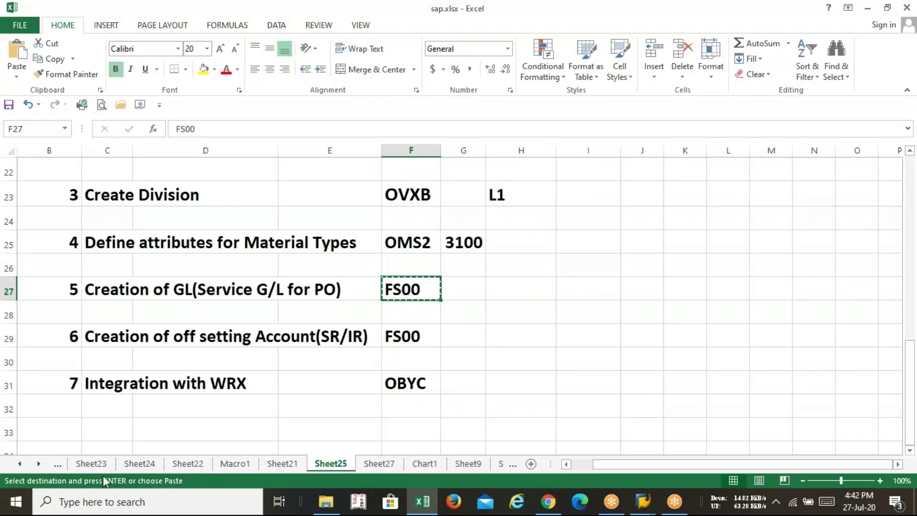
left_click(20, 463)
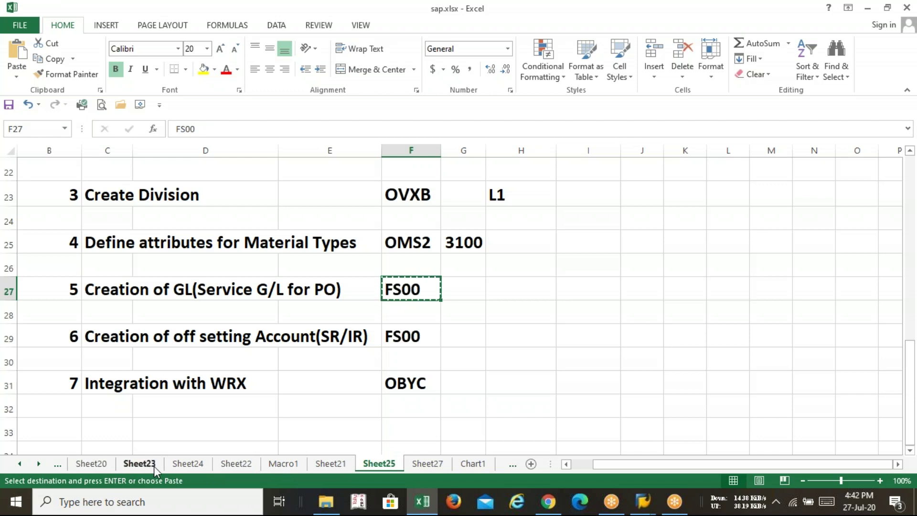
left_click(236, 464)
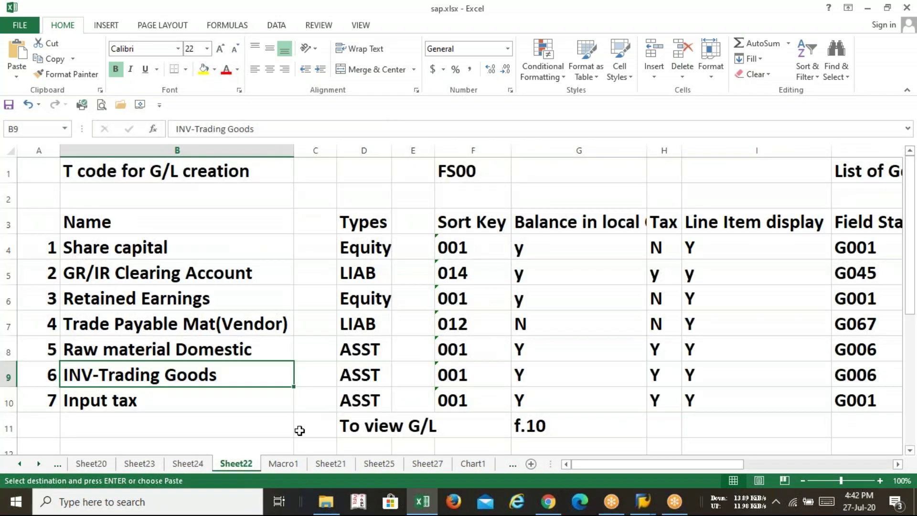
Step: Look up the field status variant for the GR/IR Clearing Account row, and return to SAP
key("Up")
key("Up")
key("Up")
key("Up")
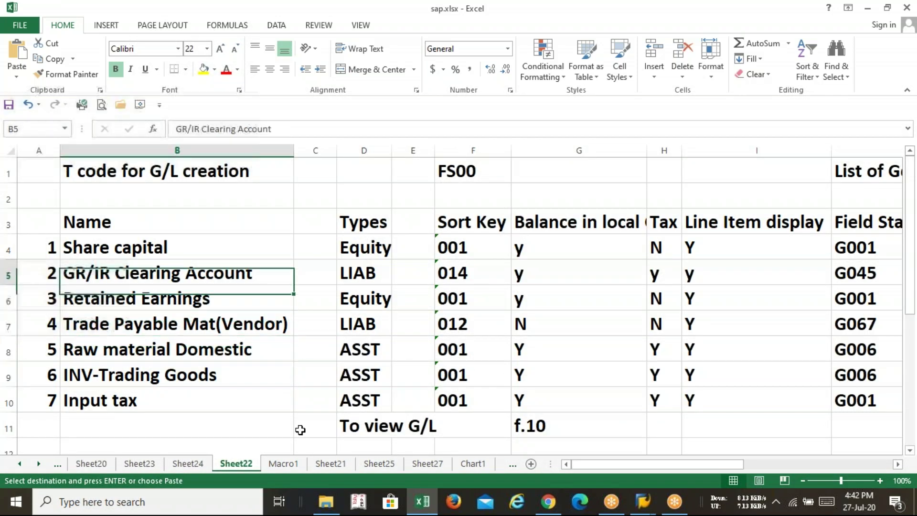
key("Right")
key("Right")
key("Right")
key("Right")
key("Right")
key("Right")
key("Right")
key("Right")
key("Right")
key("Right")
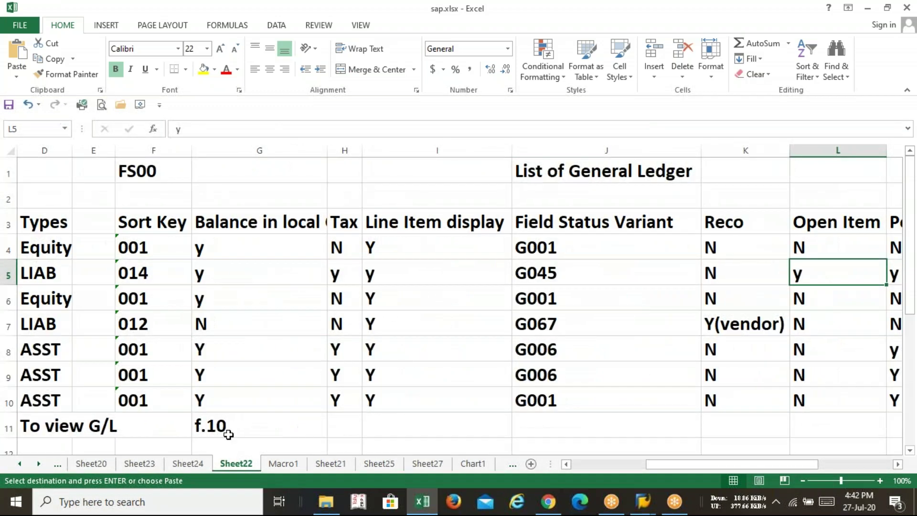
left_click(558, 279)
key("alt+Tab")
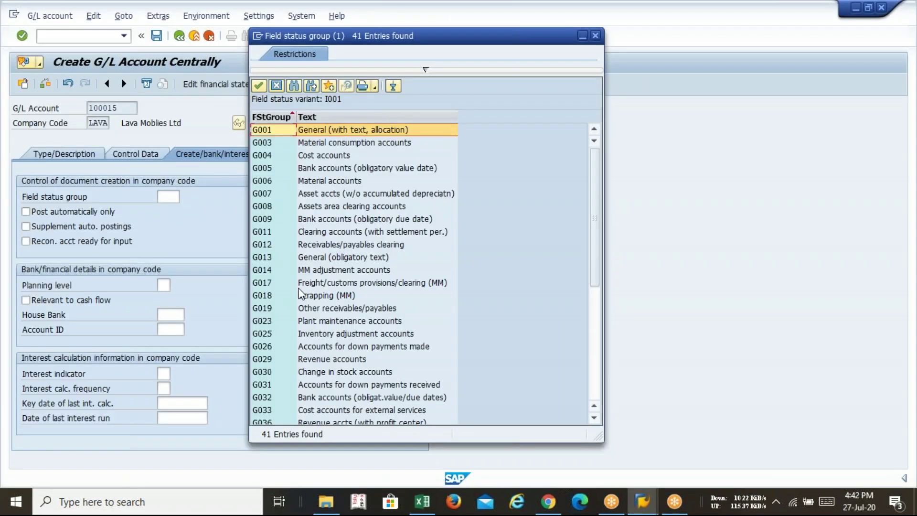
Step: Assign field status group G045, Goods/invoice received clearing accounts, and save G/L account 100015
left_click(594, 418)
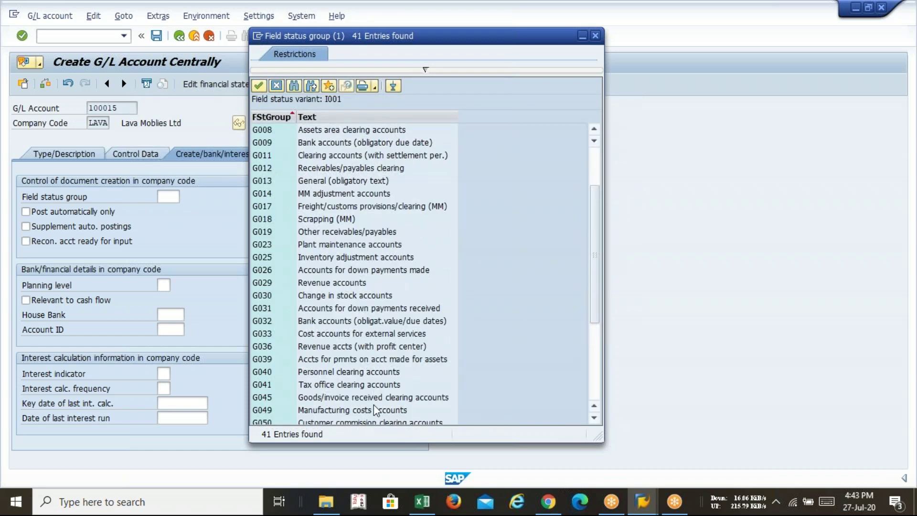
double_click(375, 399)
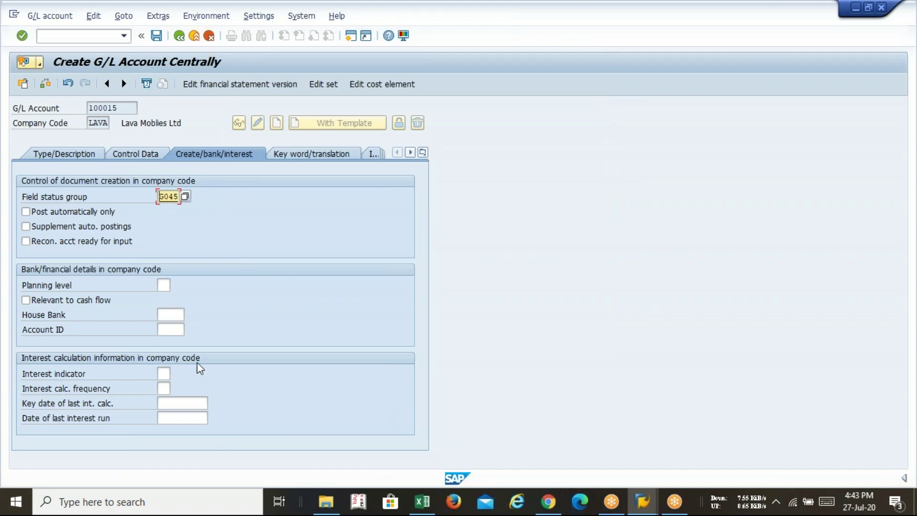
left_click(156, 36)
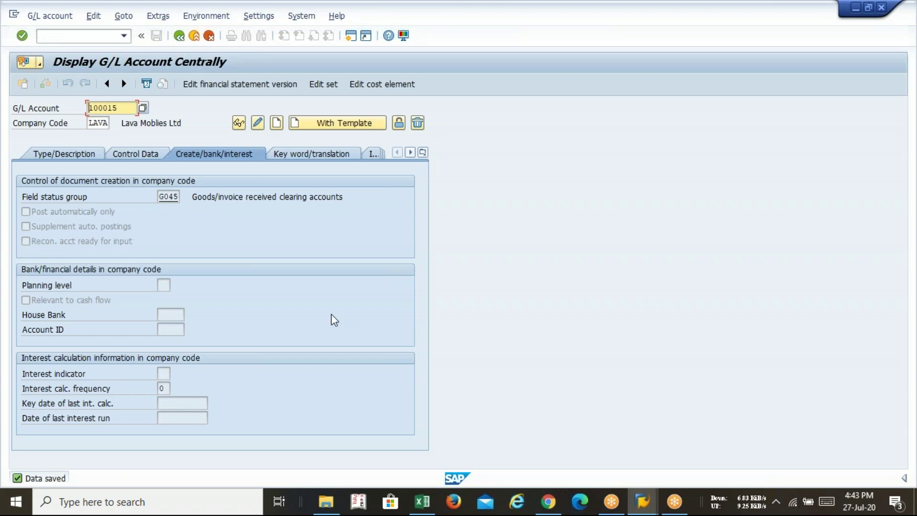
Step: Switch to Excel and review the configuration checklist on Sheet25, from material group creation through the WRX integration entry
key("alt+Tab")
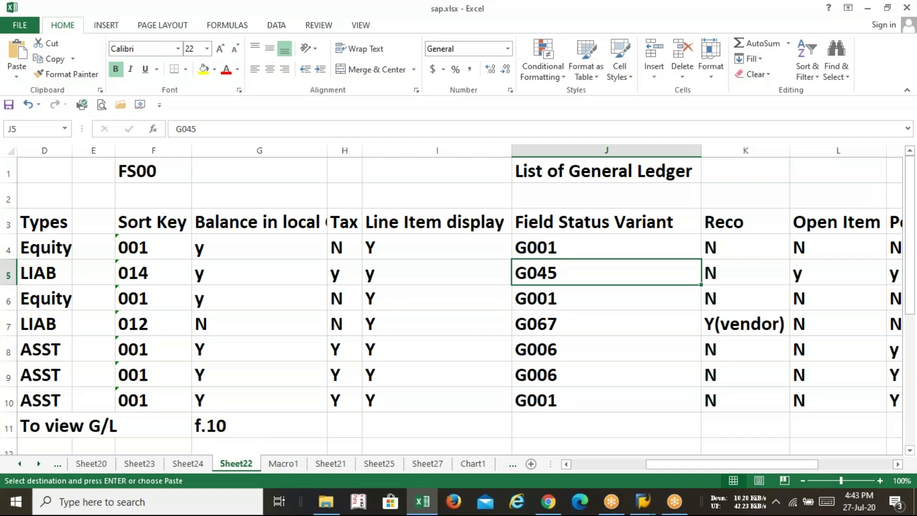
left_click(381, 464)
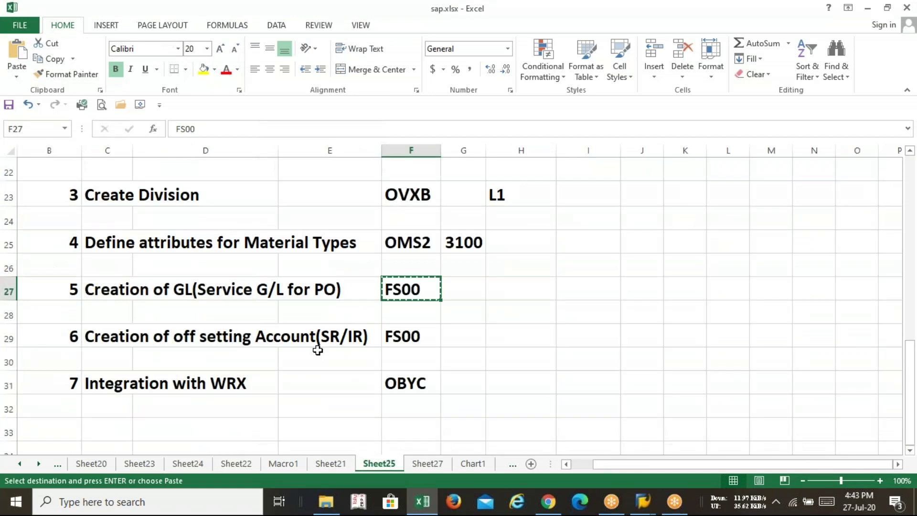
key("Up")
key("Up")
key("Up")
key("Up")
key("Up")
key("Up")
key("Up")
key("Up")
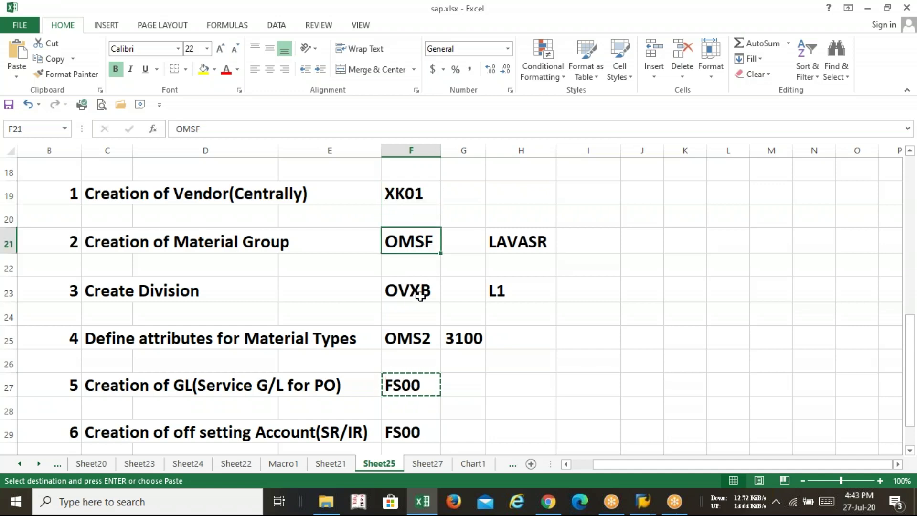
left_click(420, 290)
left_click(420, 335)
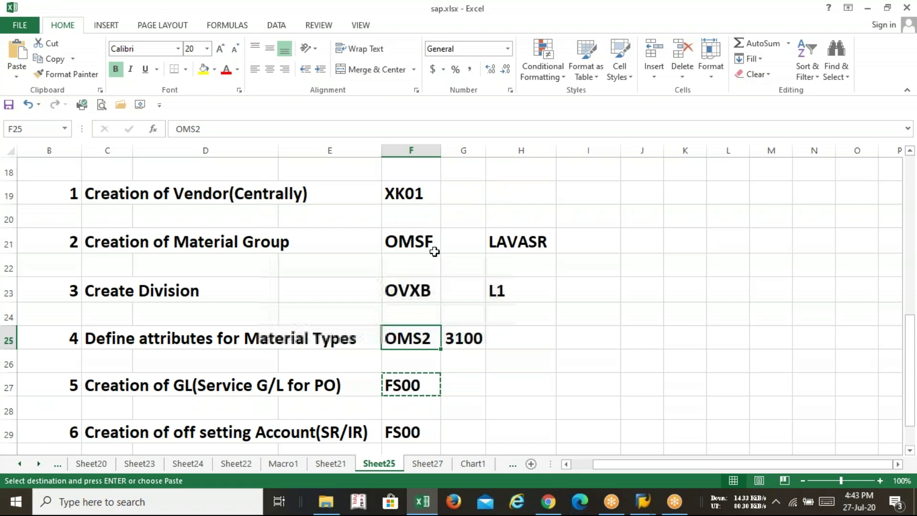
left_click(407, 388)
key("Down")
key("Down")
key("Down")
key("Down")
key("Down")
key("Down")
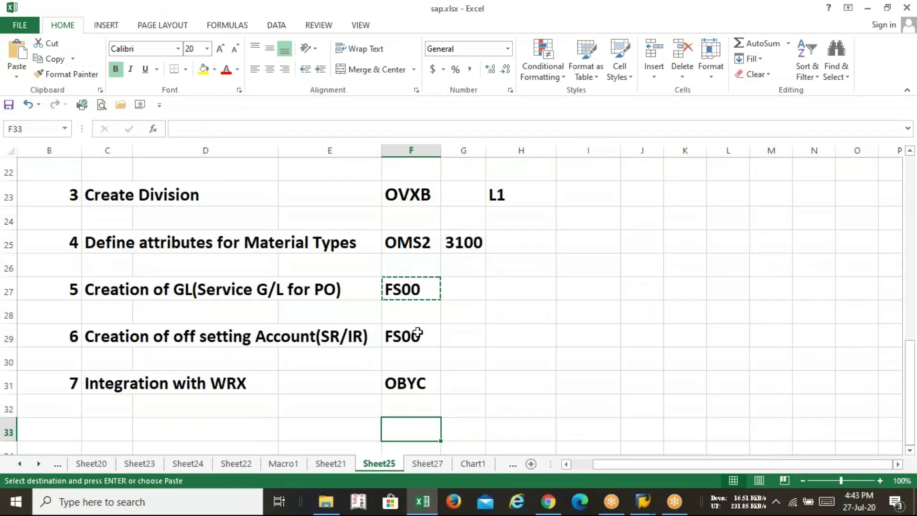
Step: Check the OBYC entry for WRX integration in the checklist, switch to SAP, and start transaction OBYC from a cleared session
left_click(397, 382)
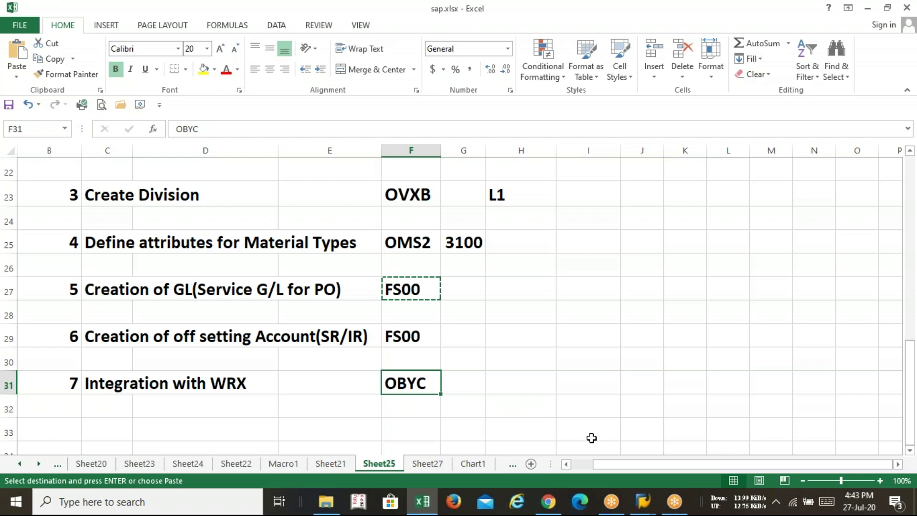
key("alt+Tab")
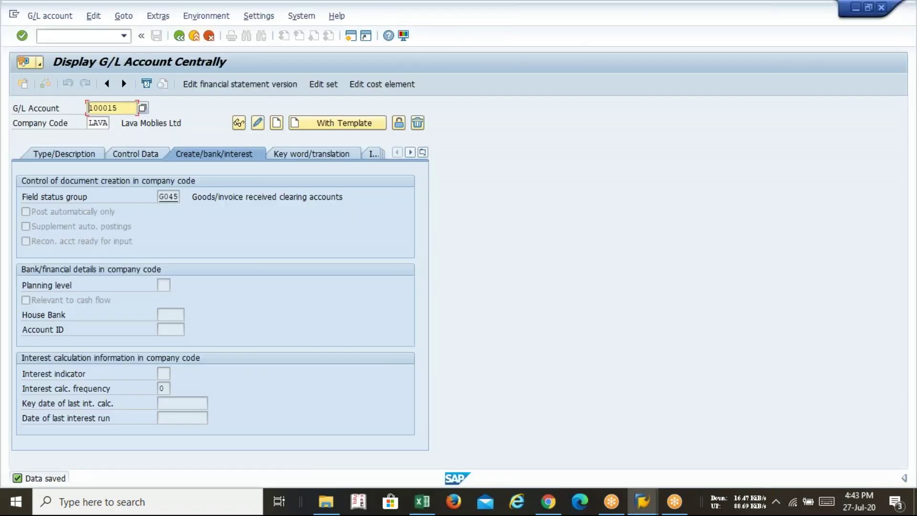
left_click(82, 35)
type("/n")
key("Return")
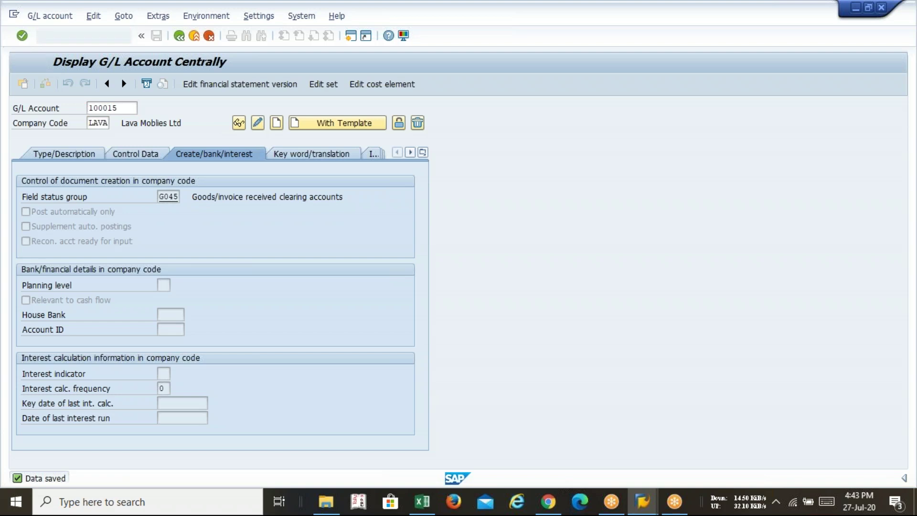
type("OBYC")
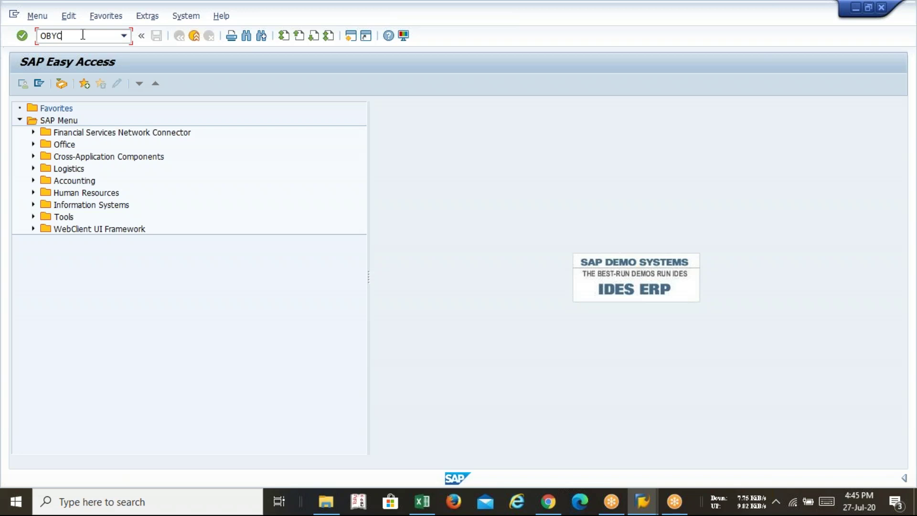
key("Return")
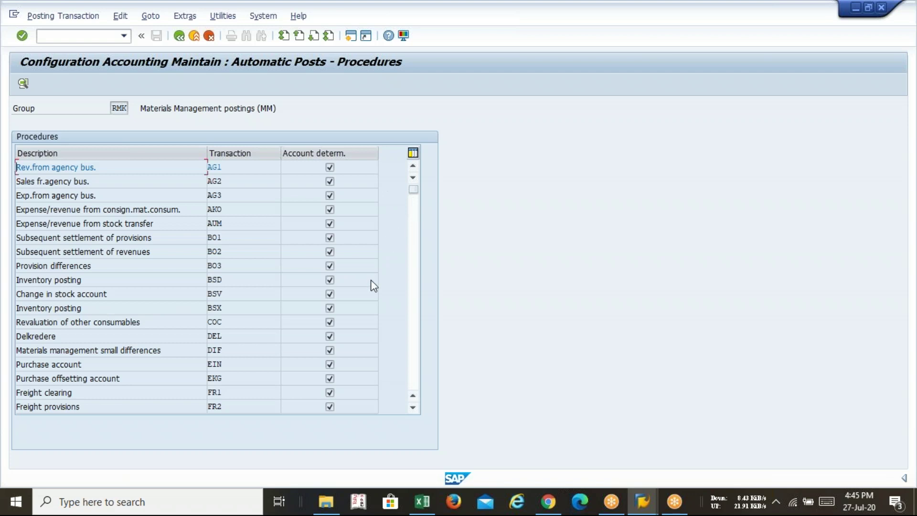
Step: Open the account assignment of the WRX procedure, GR/IR clearing account, for chart of accounts LAVA
key("ctrl+Page_Down")
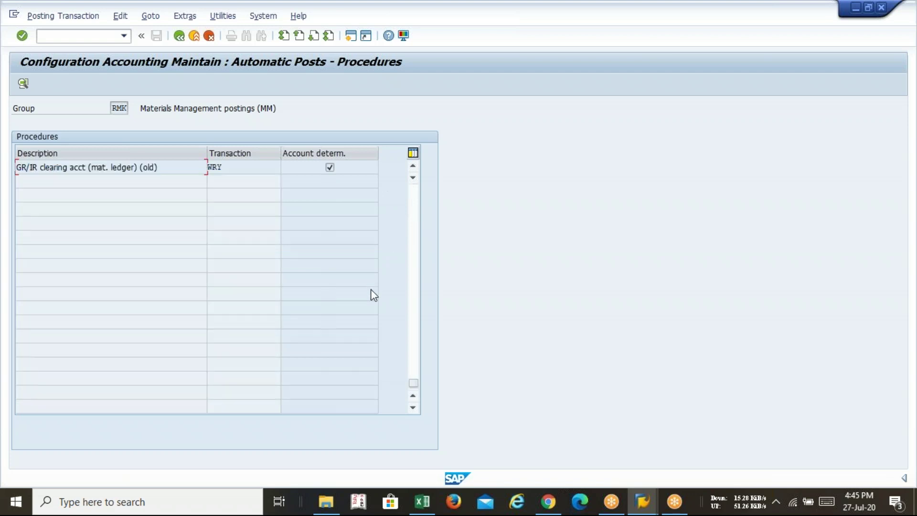
left_click(413, 166)
left_click(413, 166)
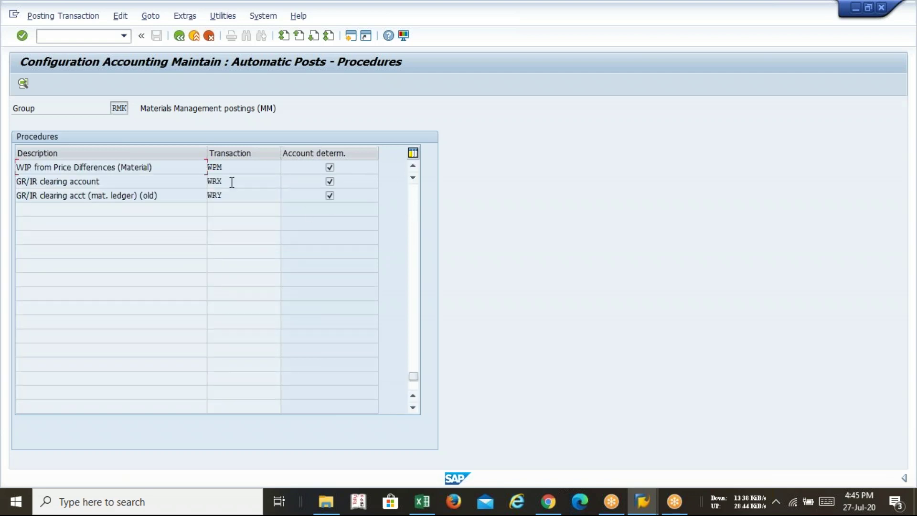
double_click(173, 182)
left_click_drag(241, 237, 315, 150)
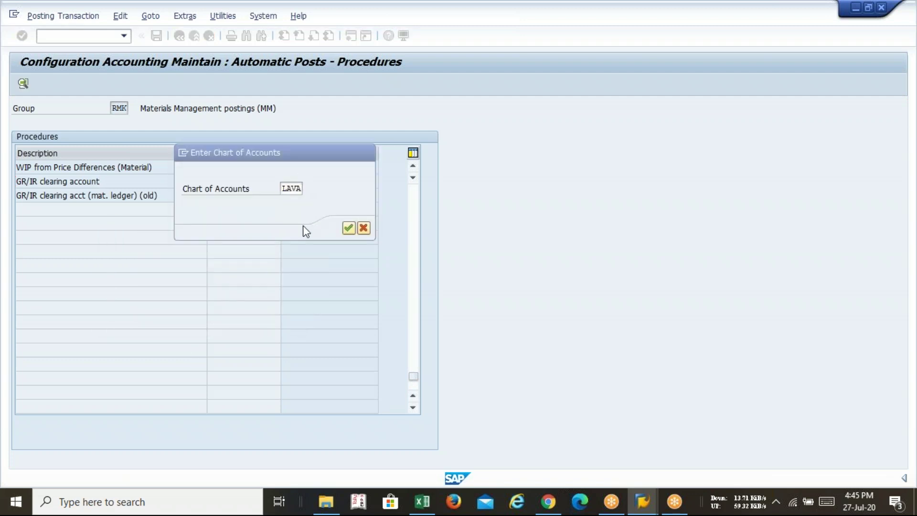
key("Return")
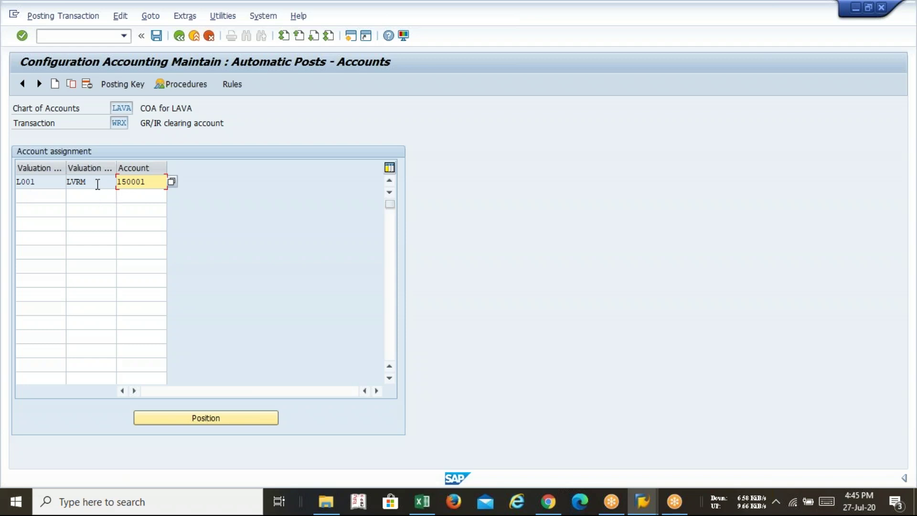
Step: Replace the existing LVRM row with an assignment of valuation grouping code L001, valuation class 3000 and account 150001
left_click(98, 184)
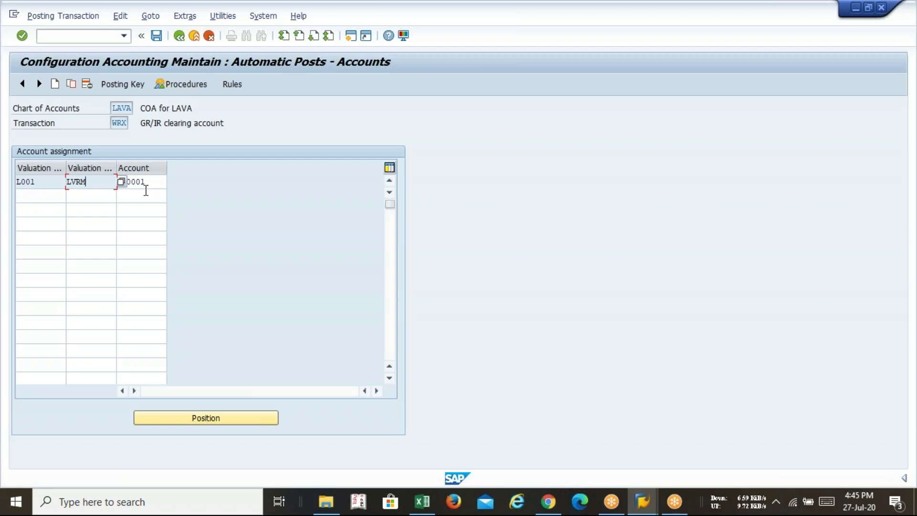
left_click(86, 84)
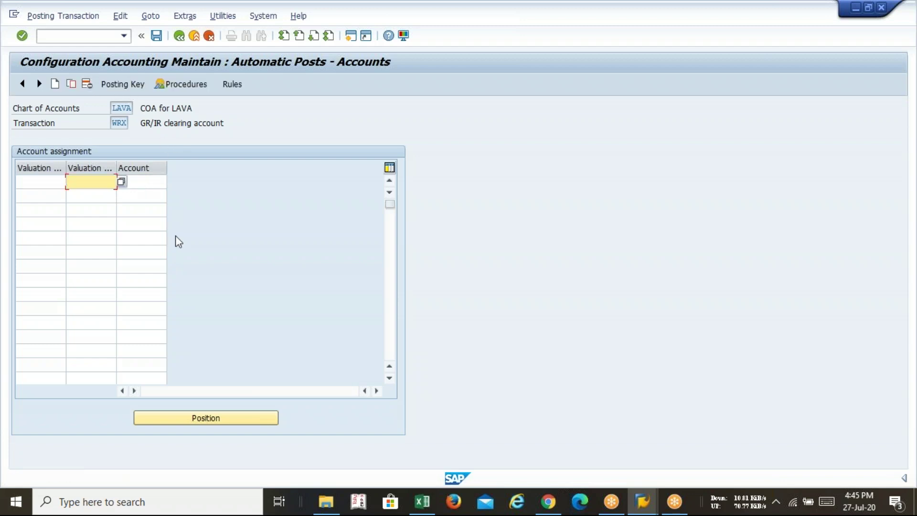
left_click(37, 185)
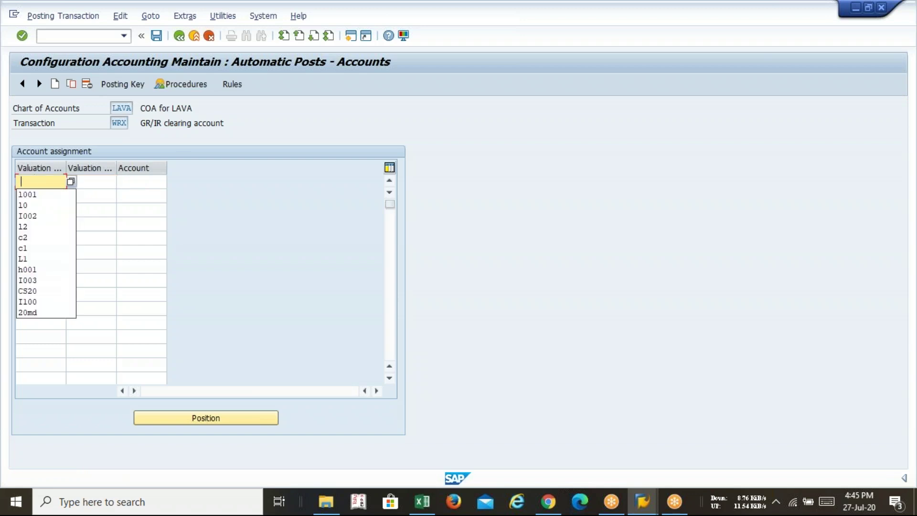
key("Down")
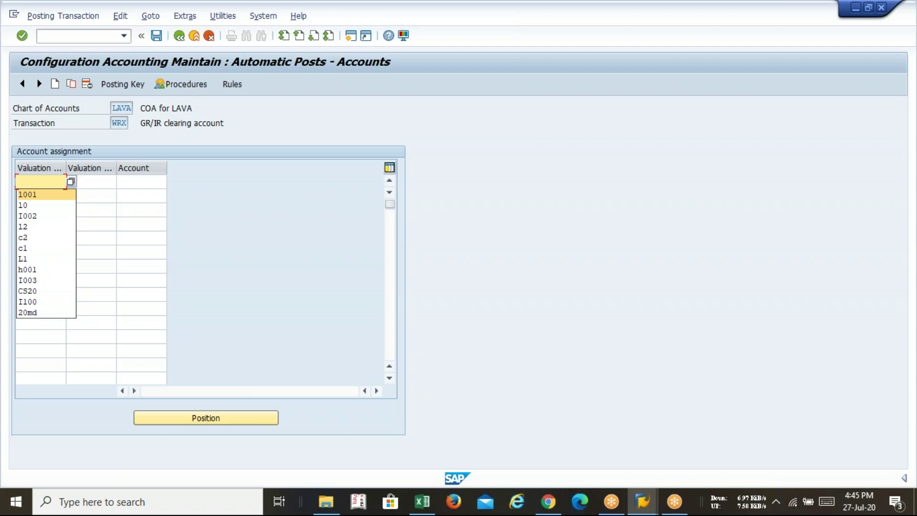
key("Tab")
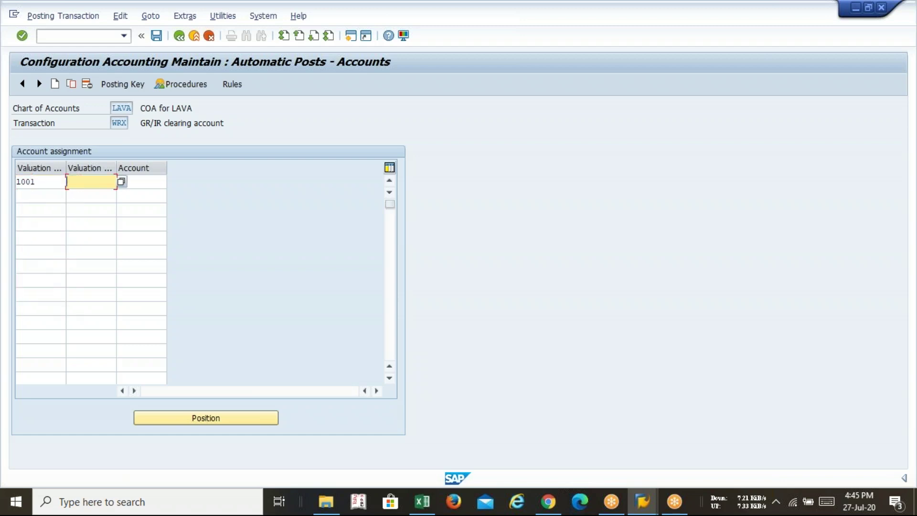
type("3")
key("Down")
key("Tab")
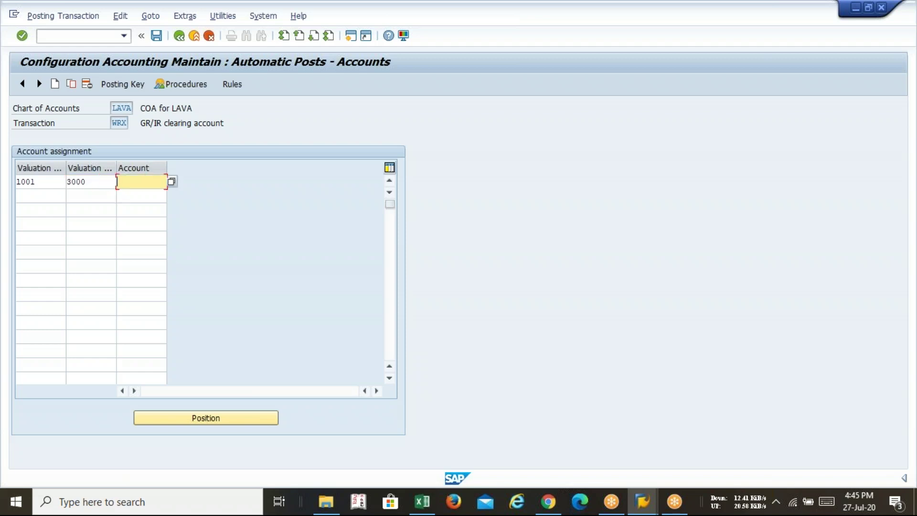
key("BackSpace")
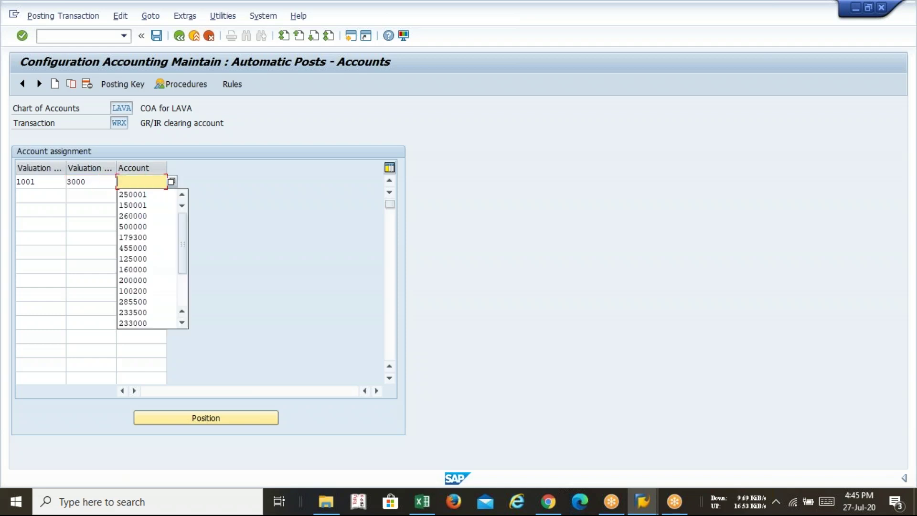
key("Down")
key("Down")
key("Tab")
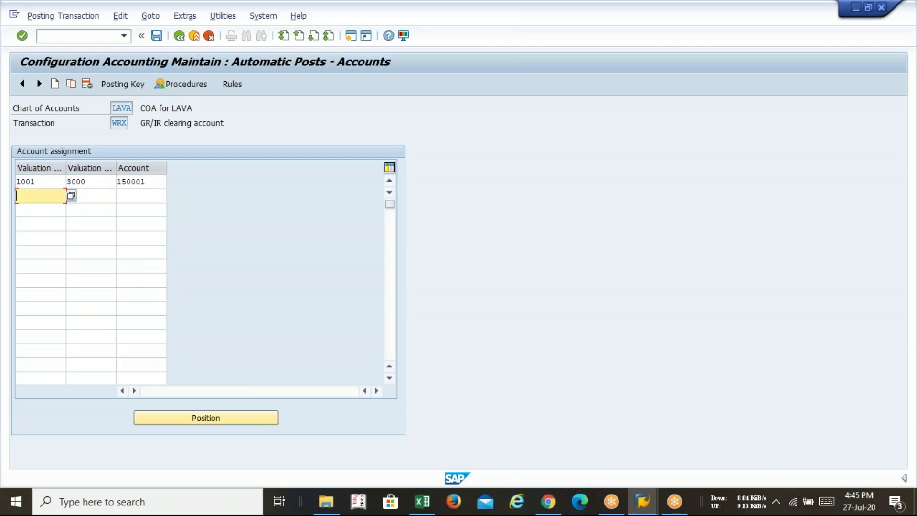
Step: Add a second assignment row for valuation grouping code L001 with the Service Rec/Inv rec account 100015, leaving the valuation class blank
type("1")
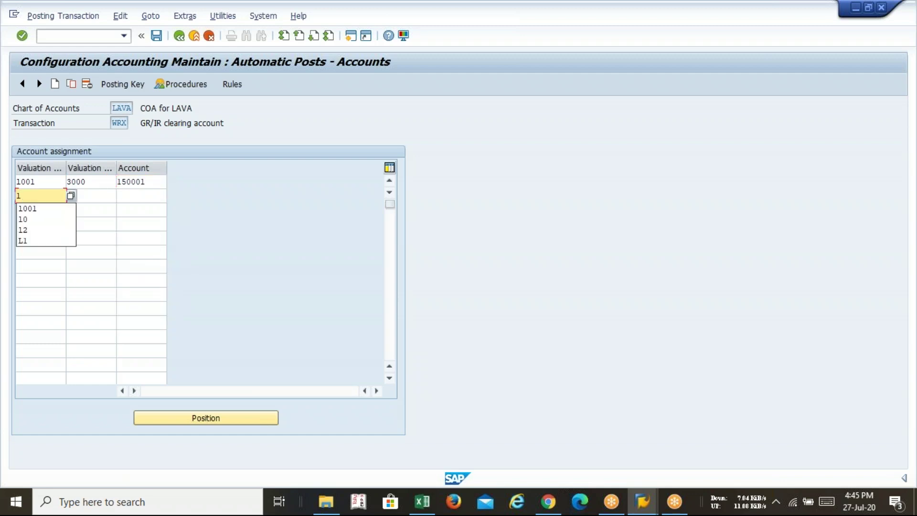
key("Down")
key("Return")
key("Tab")
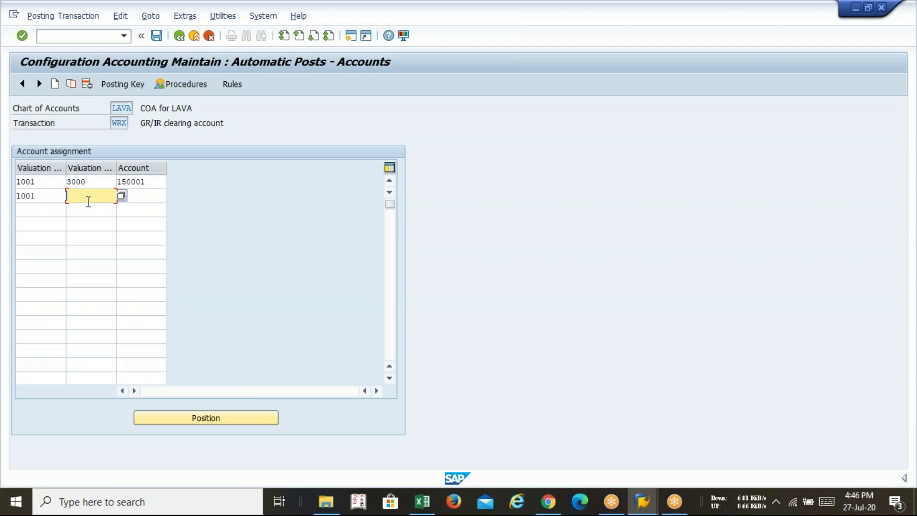
left_click(39, 197)
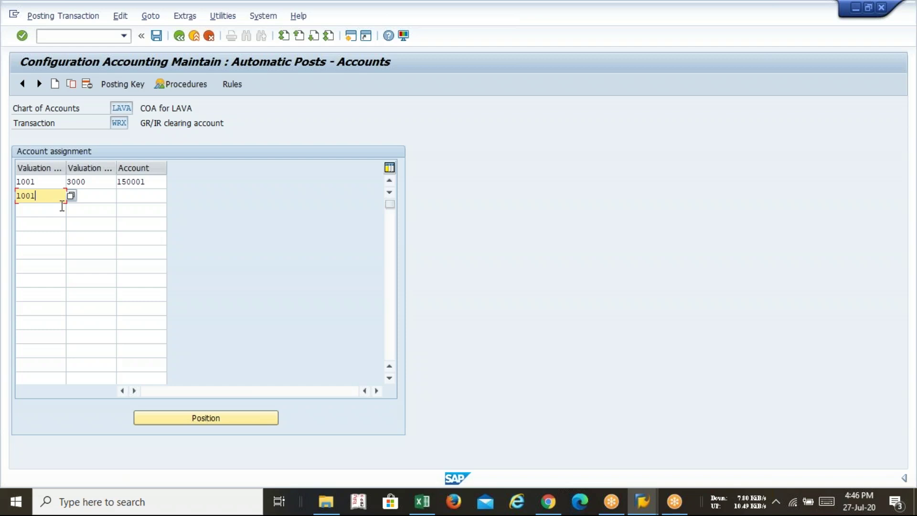
left_click(96, 197)
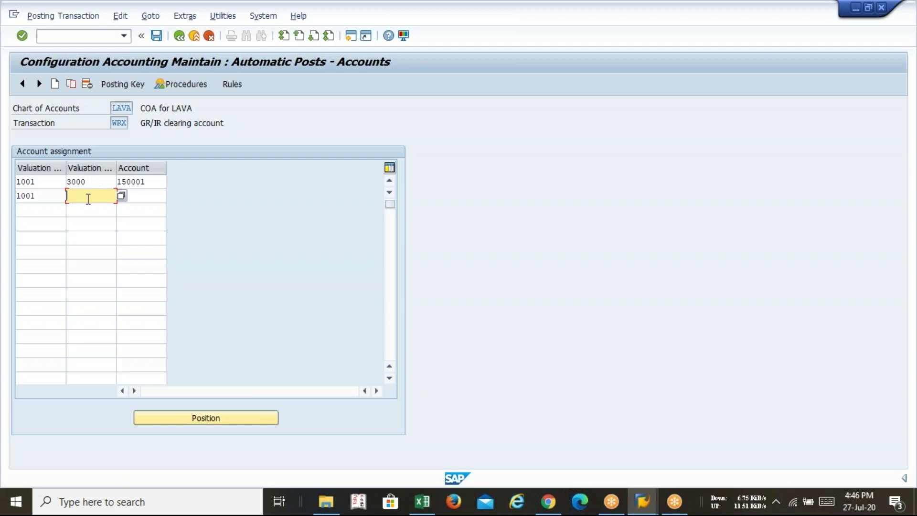
key("Tab")
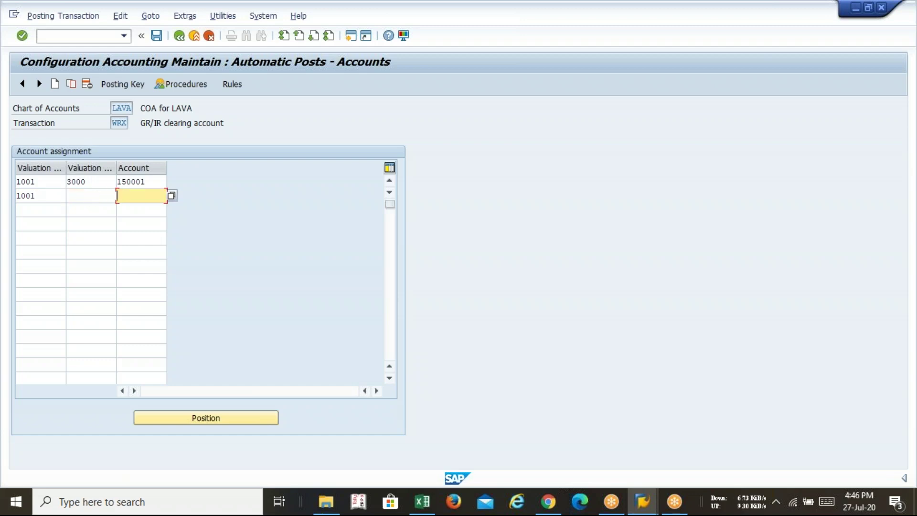
key("F4")
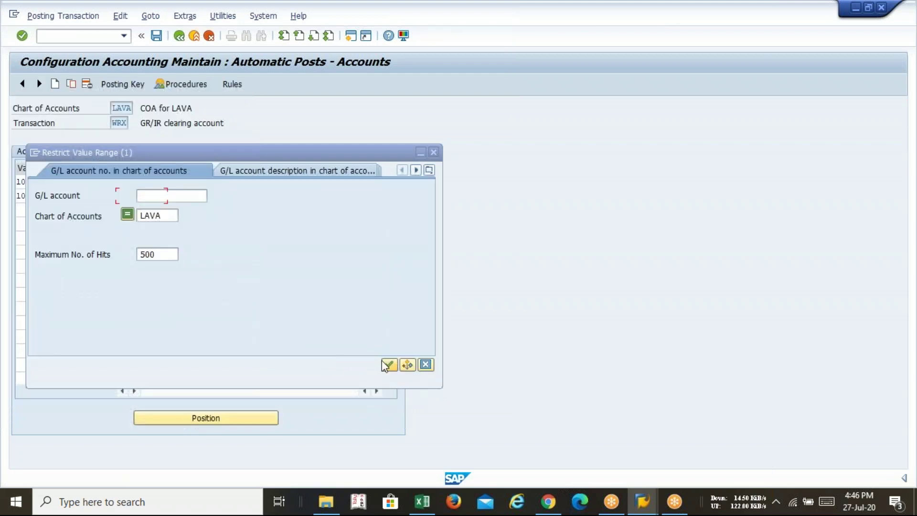
key("Return")
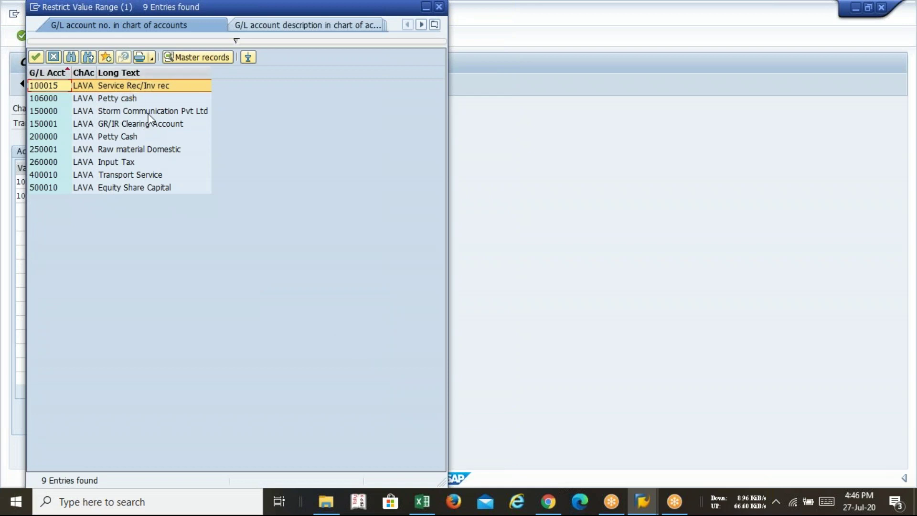
key("Return")
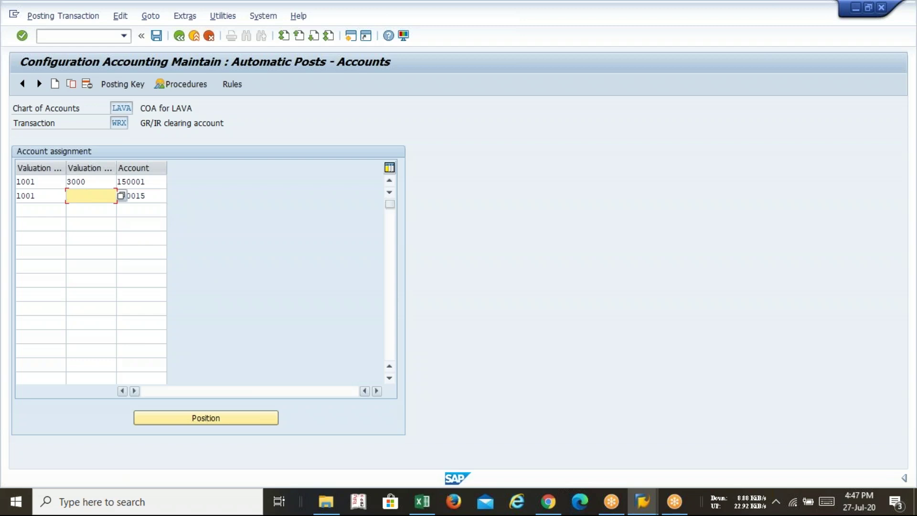
Step: Try valuation class 3100 for the account 100015 row, checking the valuation class list, and clear the value
type("3100")
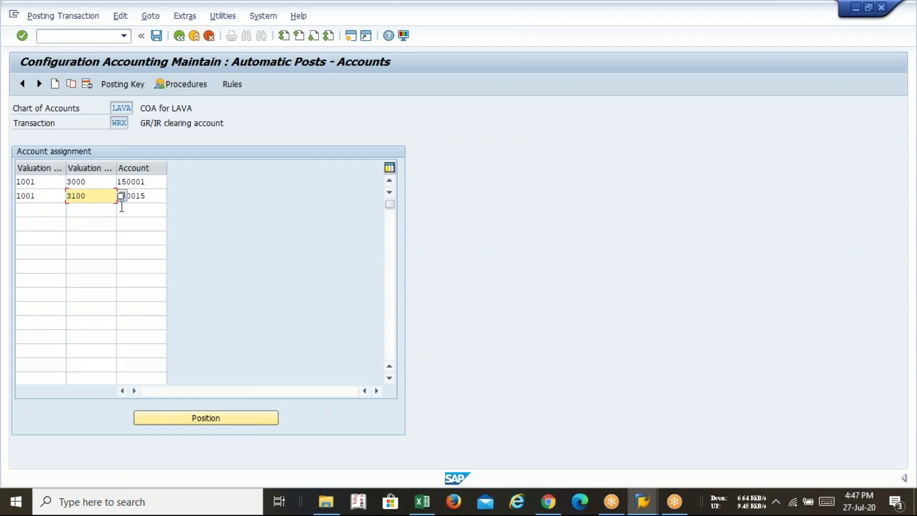
key("Return")
key("F4")
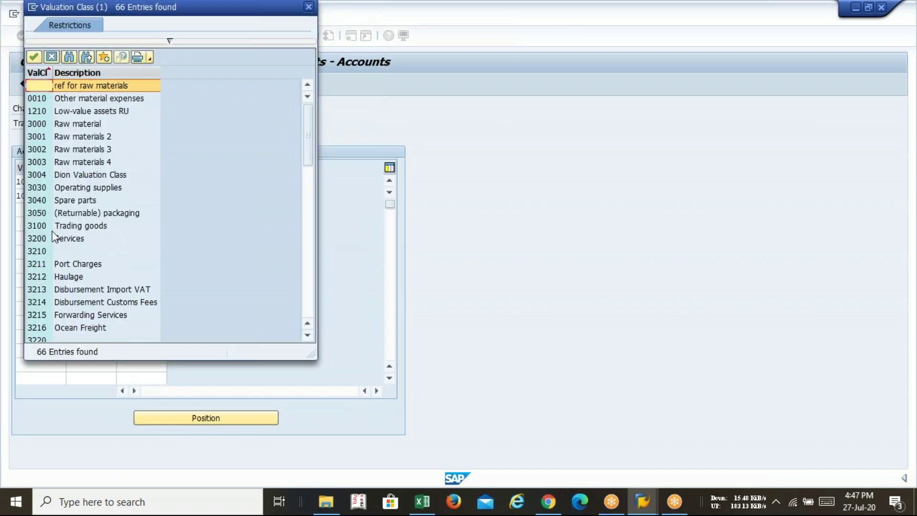
left_click(70, 241)
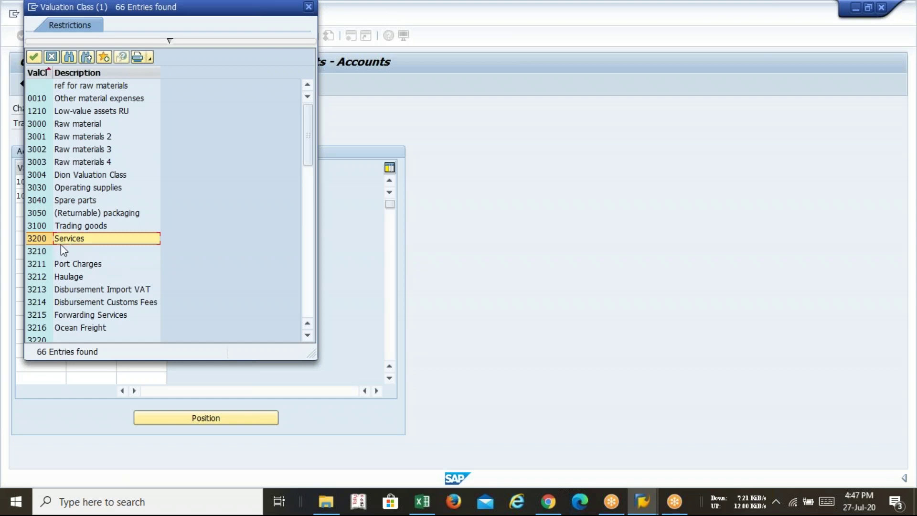
left_click_drag(191, 13, 197, 83)
left_click(314, 78)
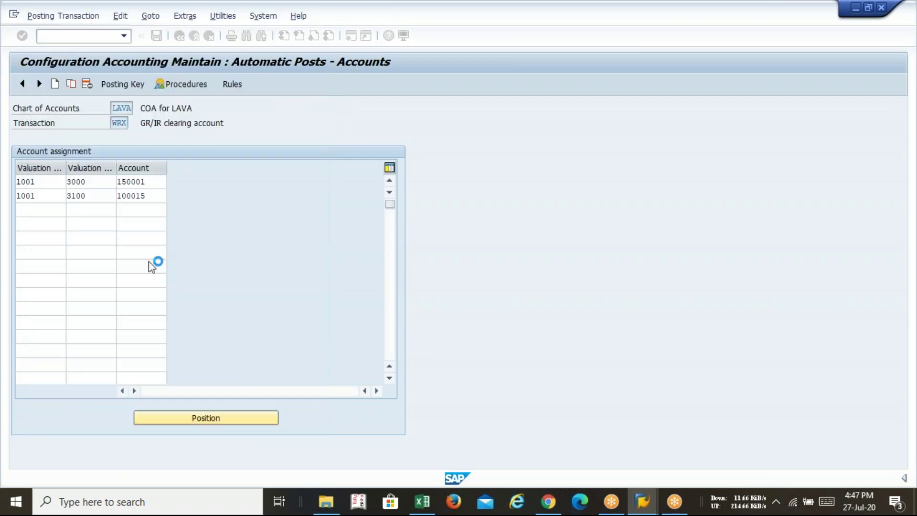
left_click(90, 195)
key("BackSpace")
key("BackSpace")
key("BackSpace")
key("BackSpace")
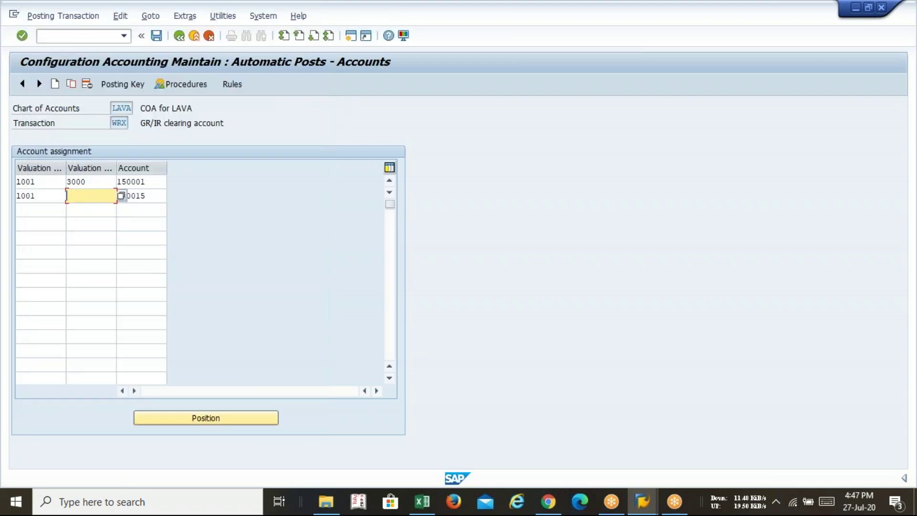
Step: Save the WRX account assignments with the customizing request and return to the SAP Easy Access screen
left_click(159, 312)
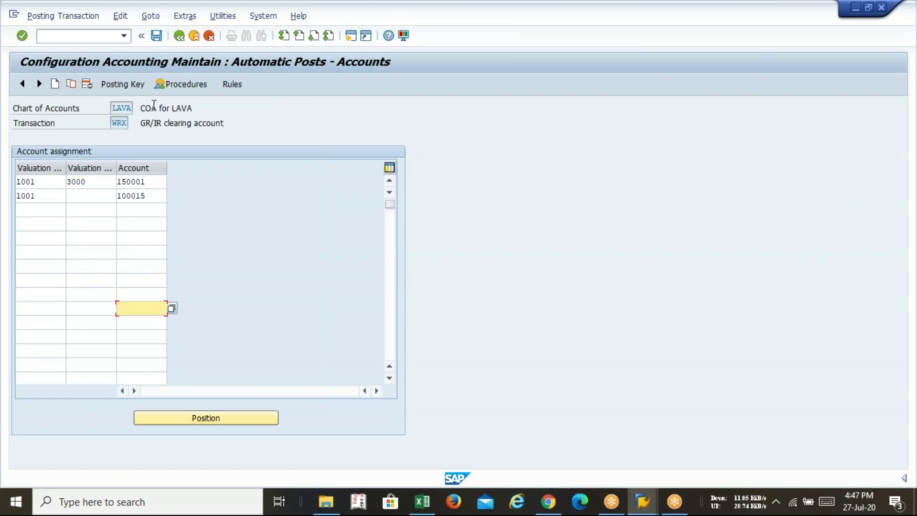
left_click(156, 35)
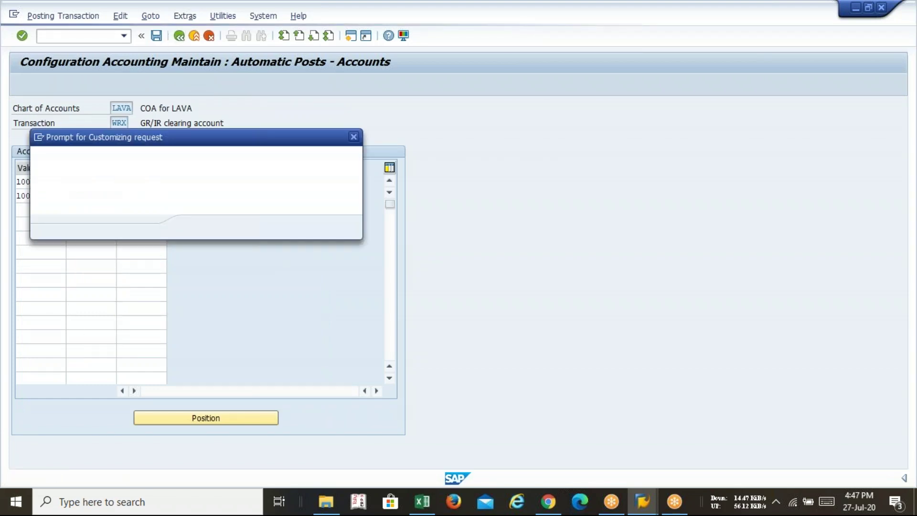
left_click(197, 232)
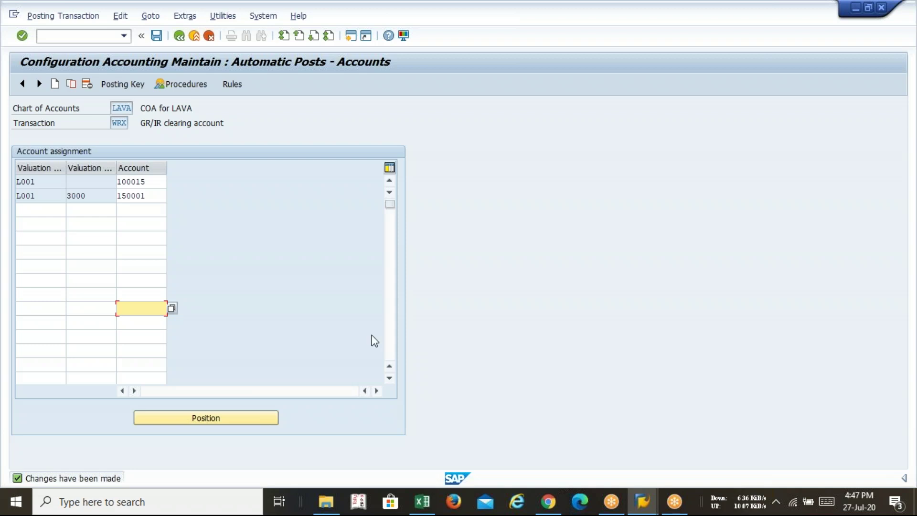
left_click(84, 37)
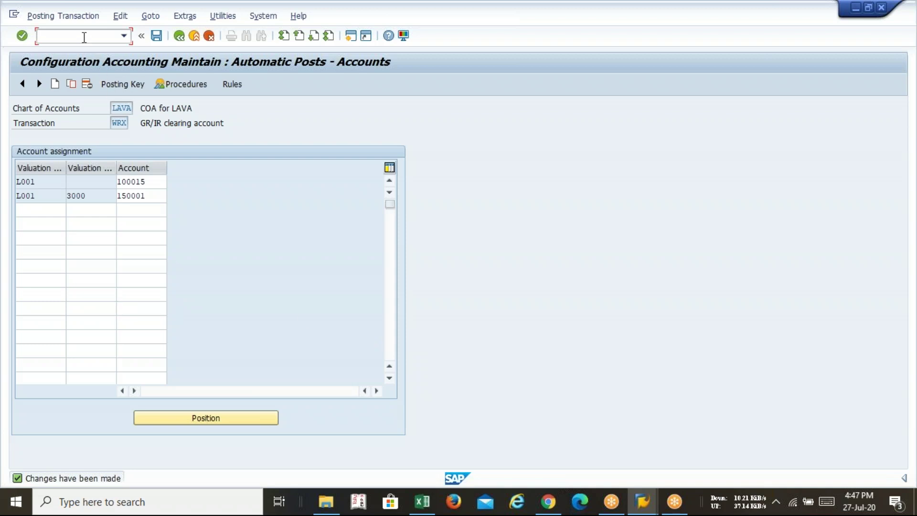
key("Return")
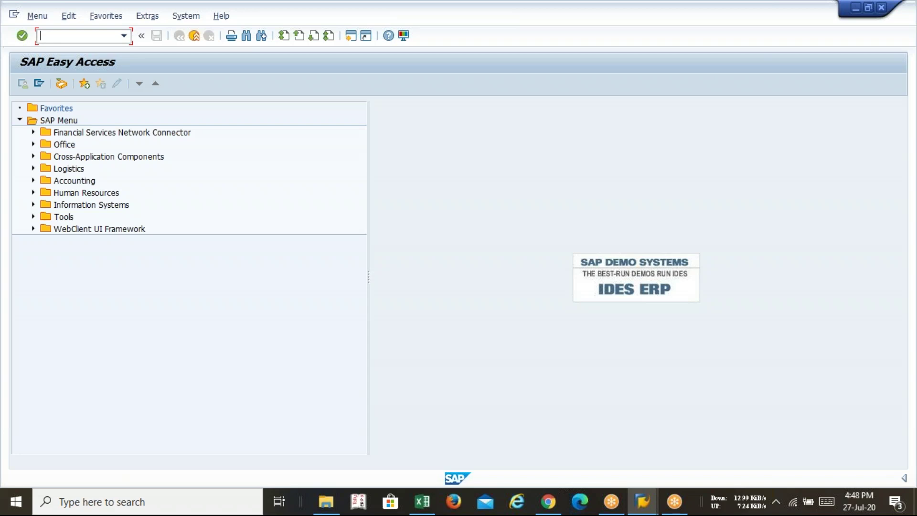
Step: Switch to the Excel workbook and bring up the service process list at the start of Sheet25
left_click(433, 510)
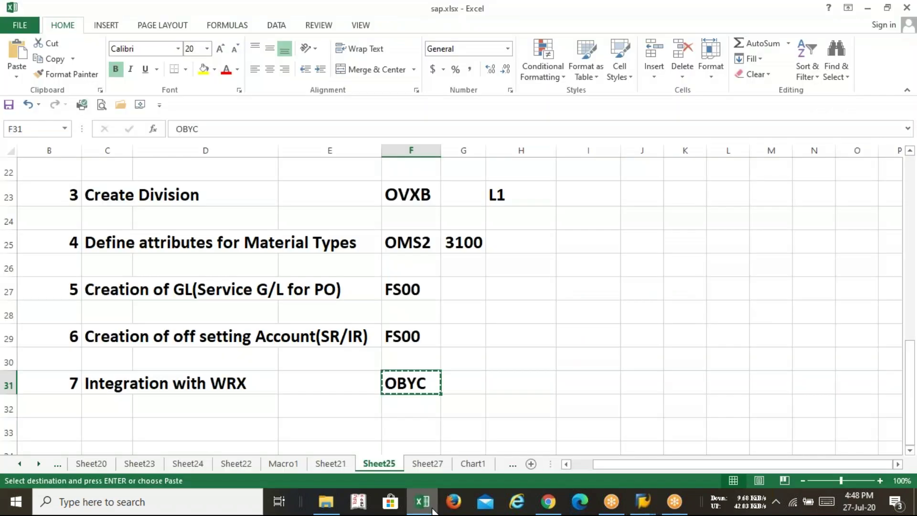
left_click(426, 464)
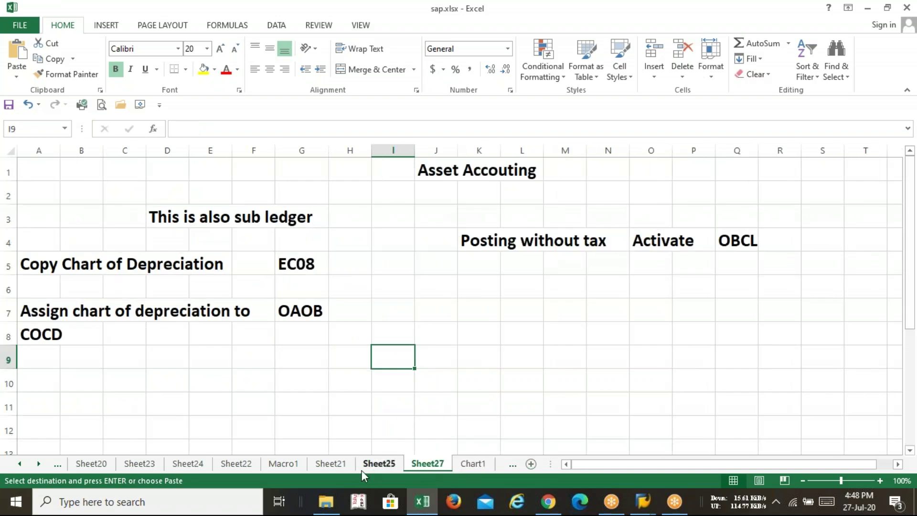
left_click(345, 468)
left_click(378, 468)
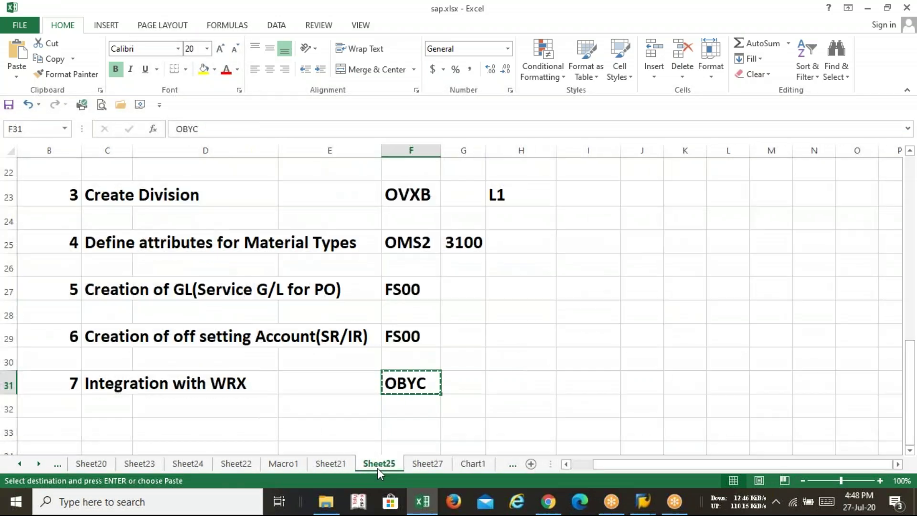
scroll(358, 390, "up", 7)
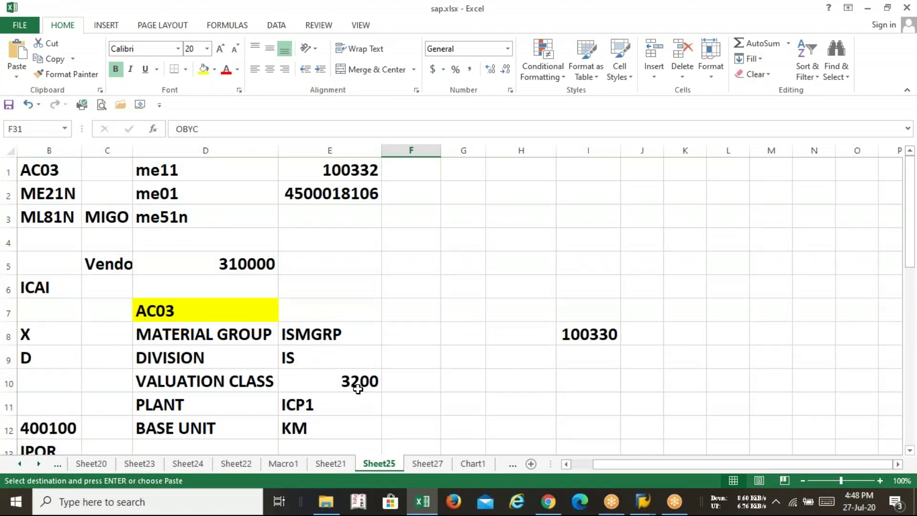
left_click_drag(603, 469, 579, 468)
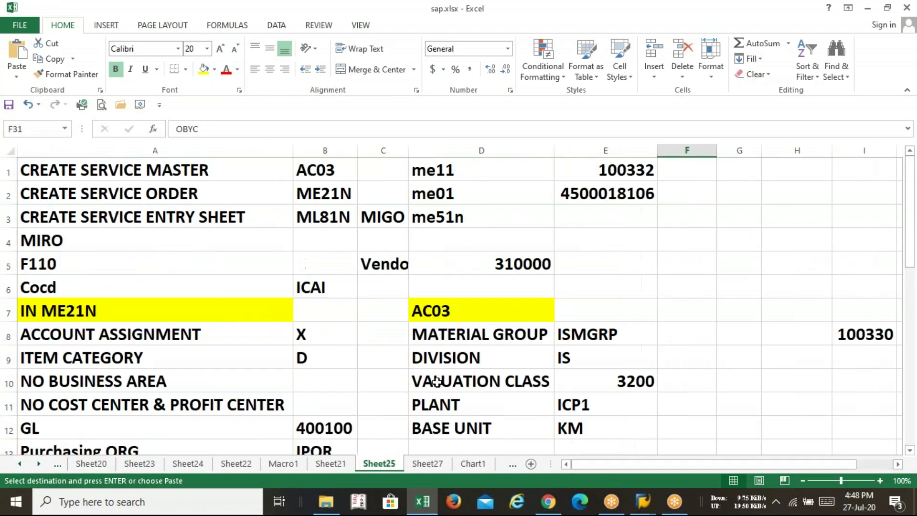
Step: Review the service process steps and their transaction codes, from the service master (AC03) and service order (ME21N) to the entry sheet (ML81N) and MIRO
left_click(176, 174)
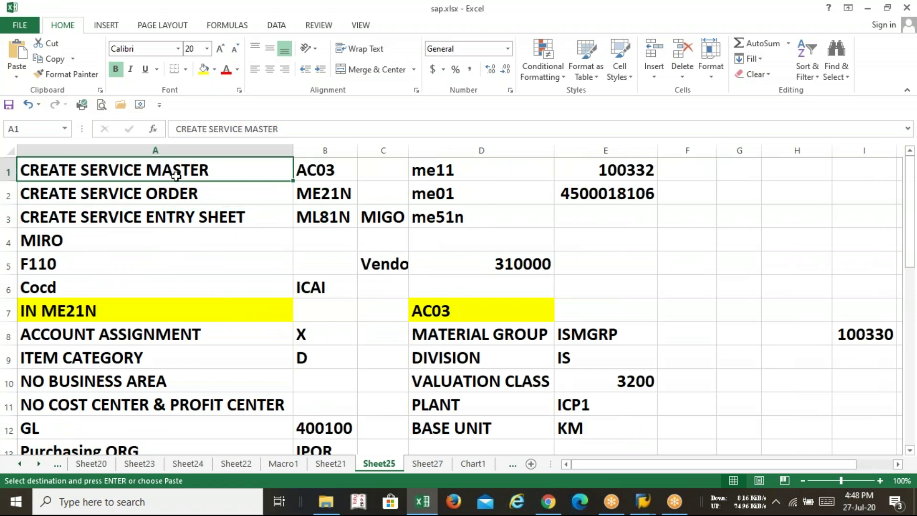
key("Down")
key("Down")
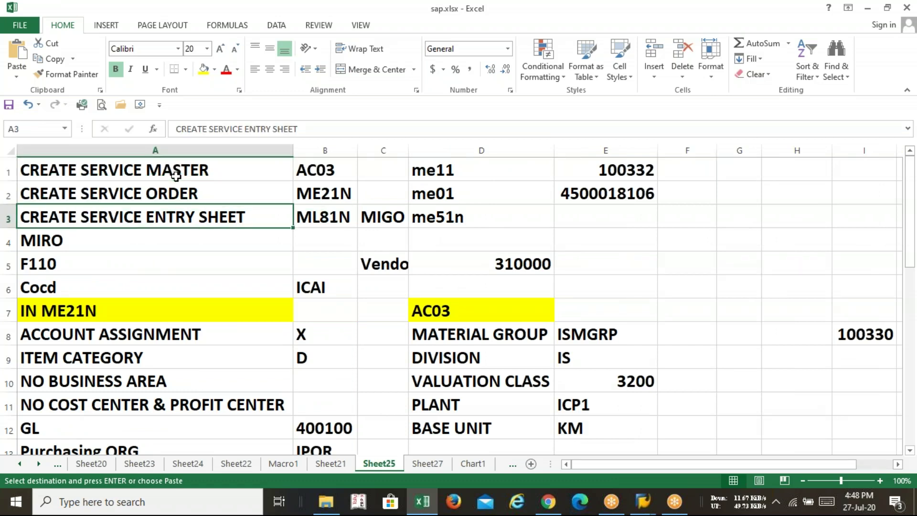
key("Down")
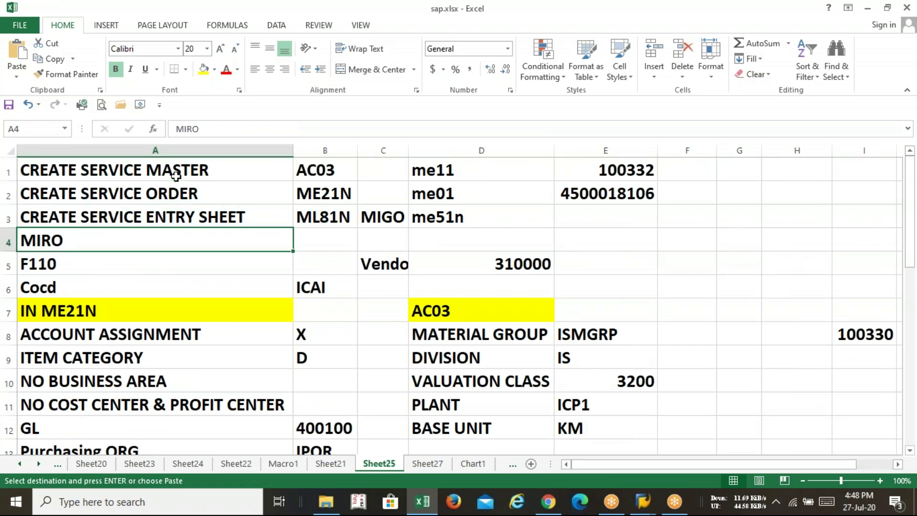
key("Up")
key("Up")
key("Up")
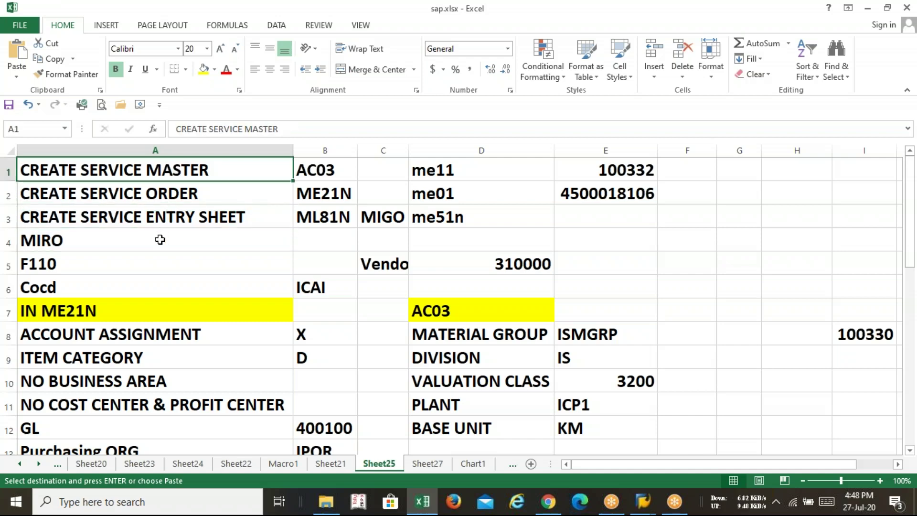
left_click(146, 250)
left_click(149, 171)
left_click(148, 196)
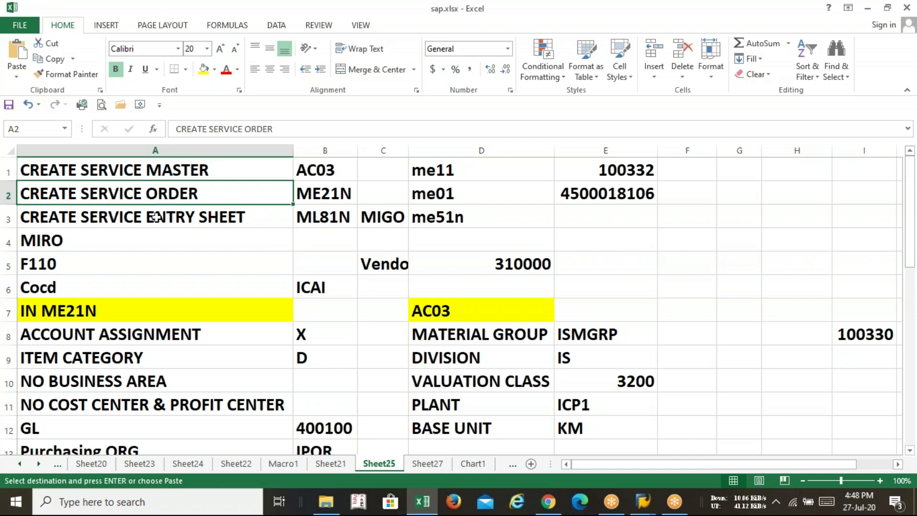
left_click(155, 216)
left_click(145, 250)
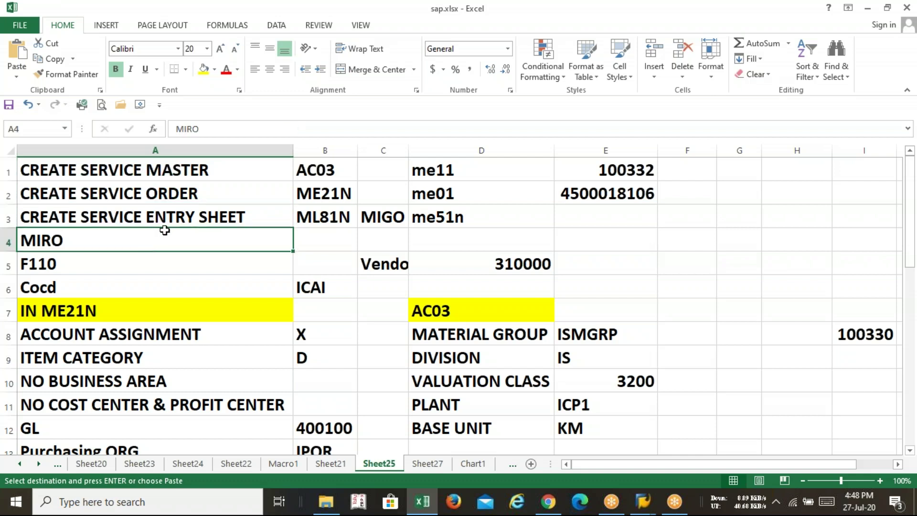
left_click(175, 220)
left_click(320, 221)
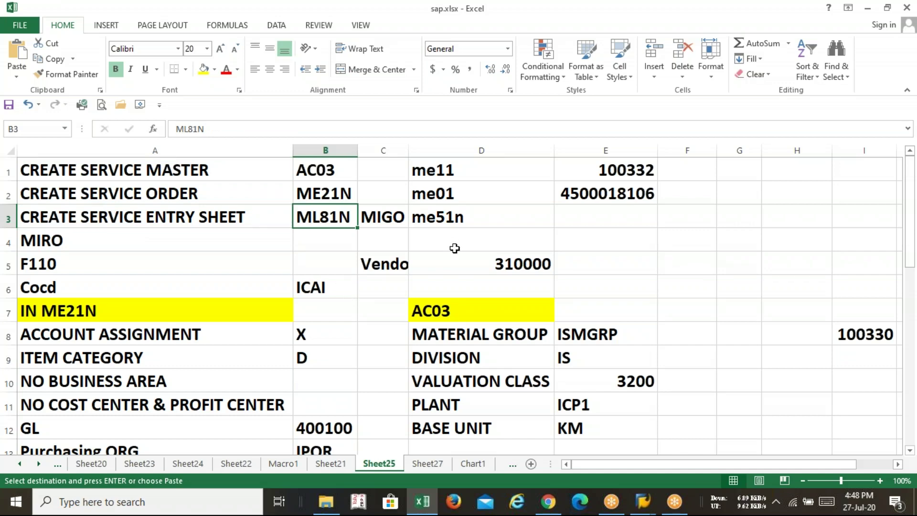
Step: Switch back to SAP and open the Change Vendor transaction XK02
key("alt+Tab")
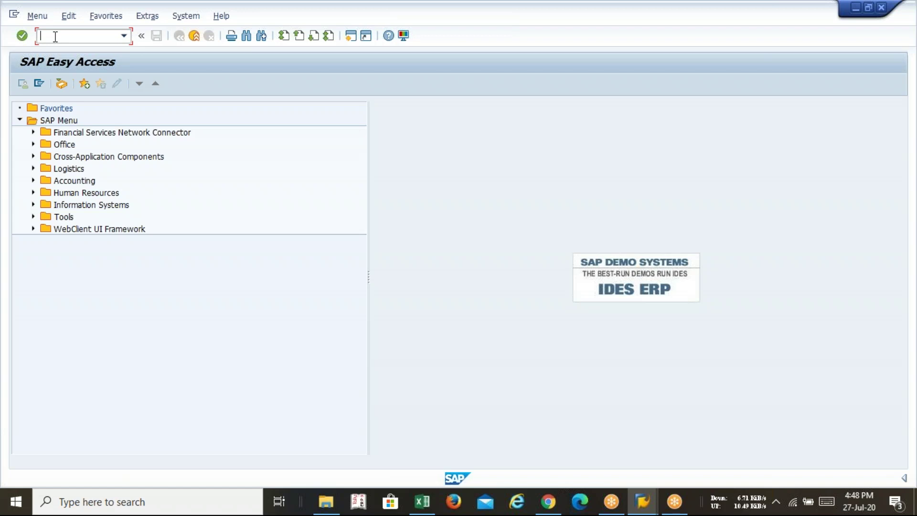
type("xk02")
key("Return")
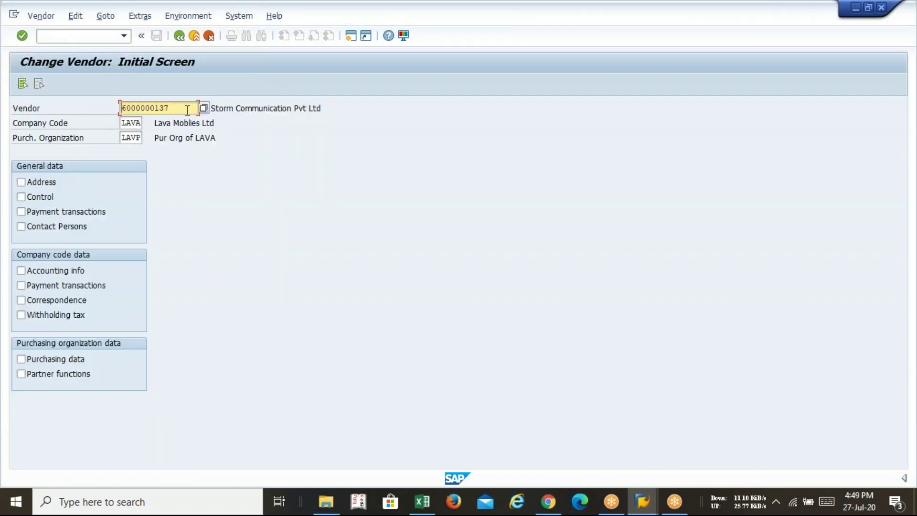
Step: Replace the company code for the vendor change with ICAI
left_click(141, 123)
key("BackSpace")
key("BackSpace")
key("BackSpace")
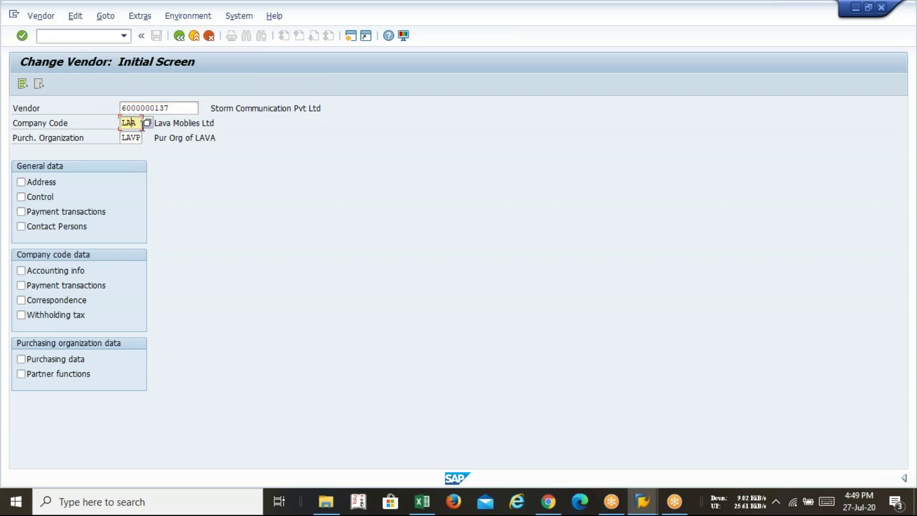
key("Delete")
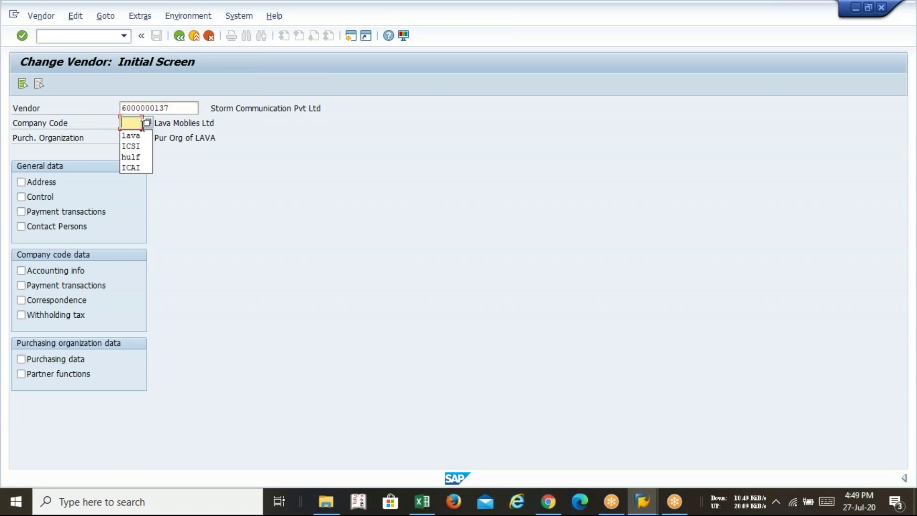
key("Down")
key("Down")
key("Down")
key("Down")
key("Return")
key("Tab")
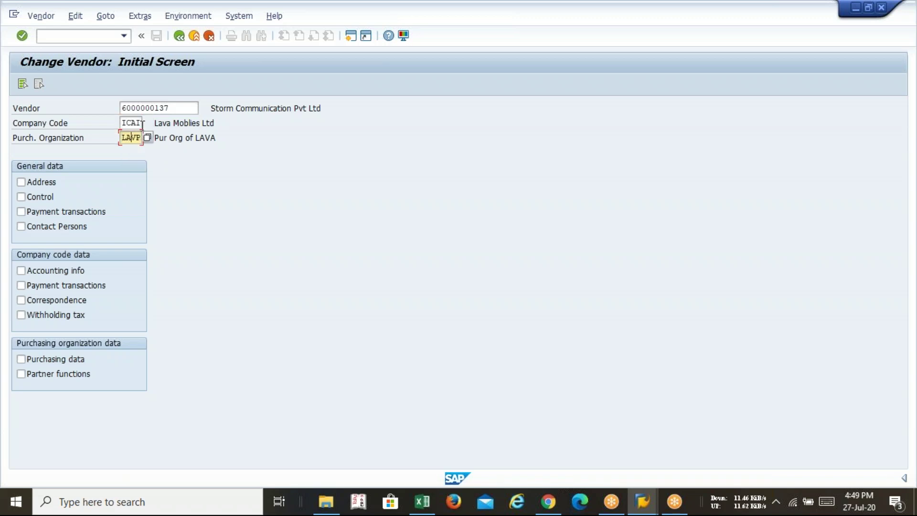
Step: Replace the purchasing organization for the vendor change with ipor
key("BackSpace")
key("BackSpace")
key("BackSpace")
key("BackSpace")
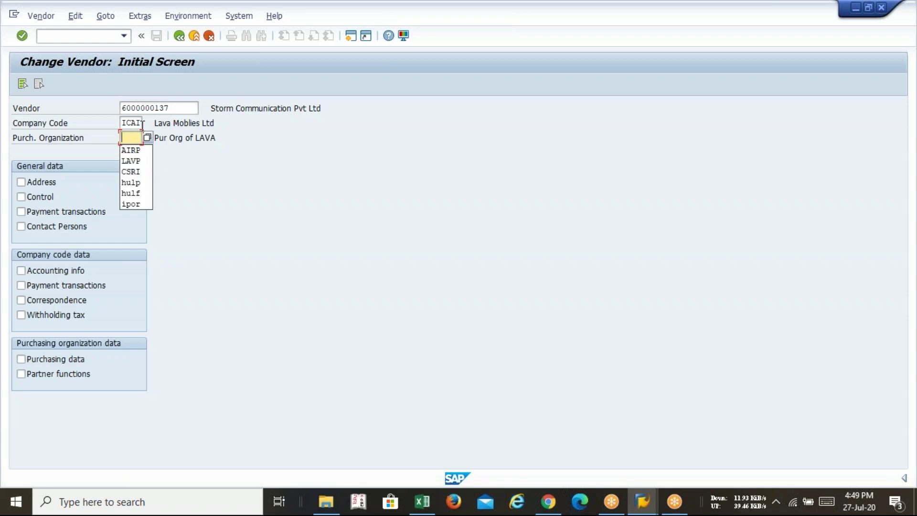
key("Down")
key("Down")
key("Down")
key("Down")
key("Down")
key("Down")
key("Tab")
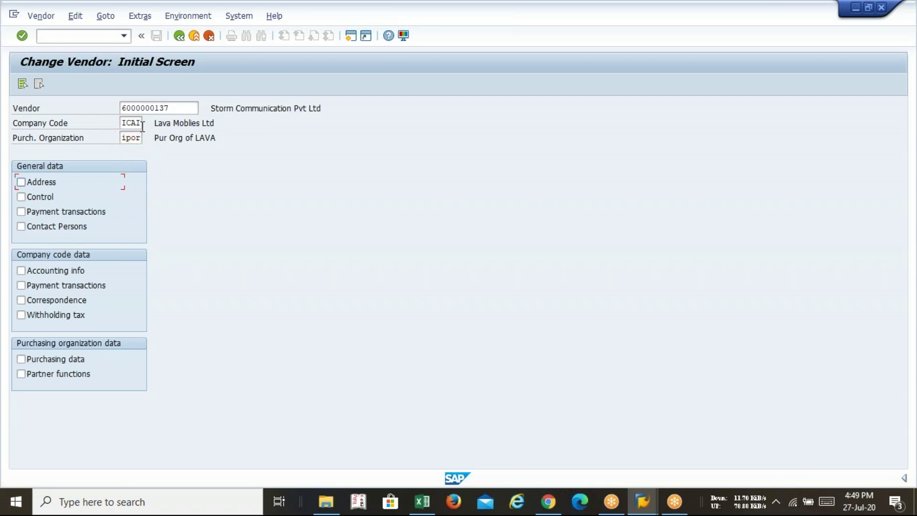
Step: Clear the vendor field, look up the vendors of company code ICAI and choose Singh Transport Company Limited in Hyderabad
left_click(182, 111)
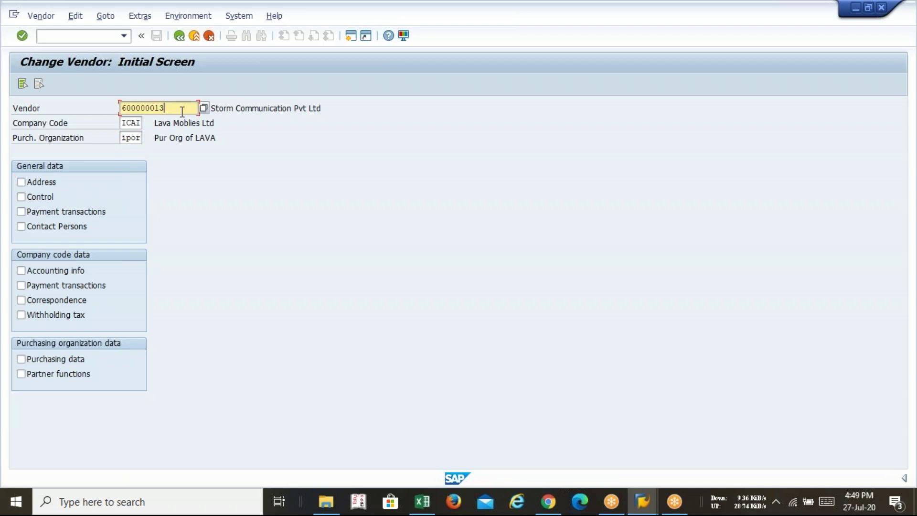
key("BackSpace")
key("BackSpace")
key("BackSpace")
key("BackSpace")
key("BackSpace")
key("BackSpace")
key("BackSpace")
key("BackSpace")
key("BackSpace")
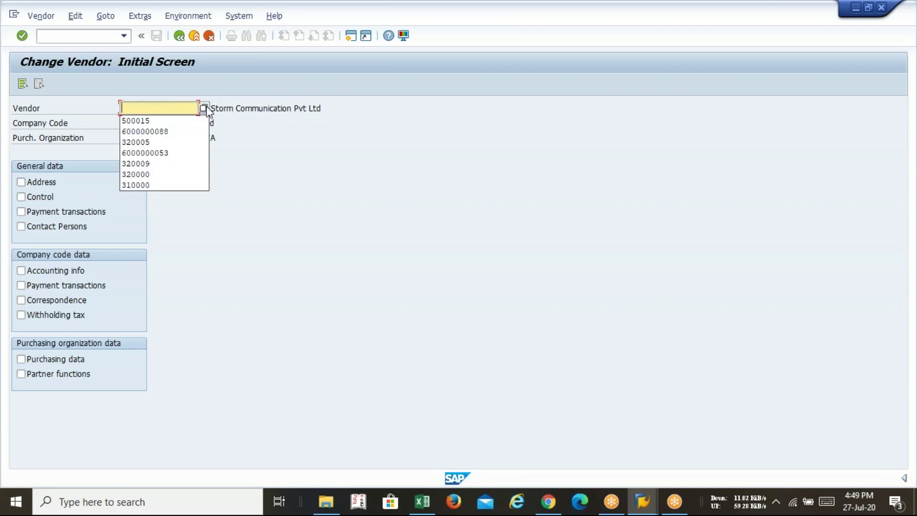
left_click(228, 153)
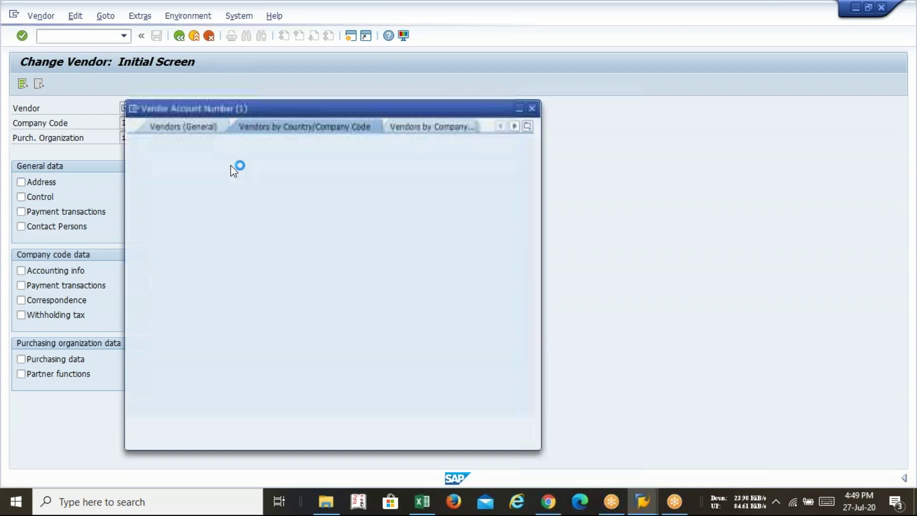
left_click(491, 426)
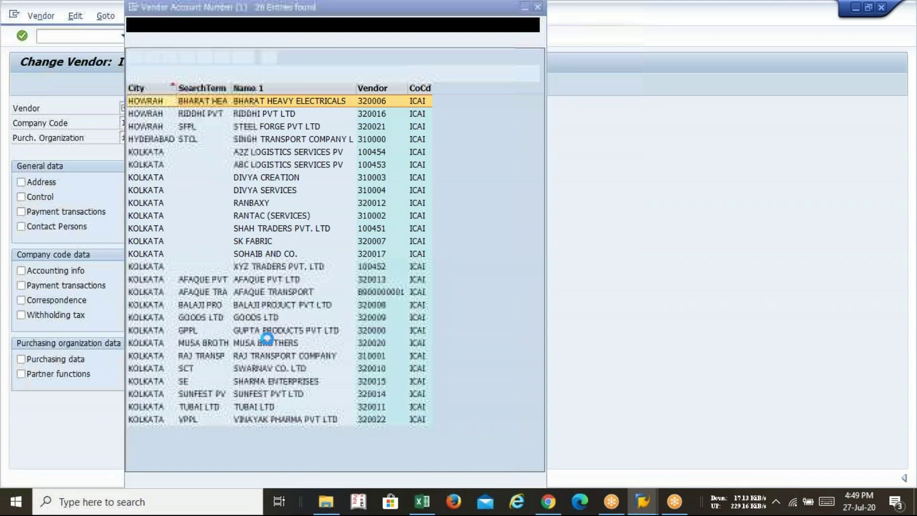
left_click(286, 141)
left_click(294, 129)
left_click(285, 141)
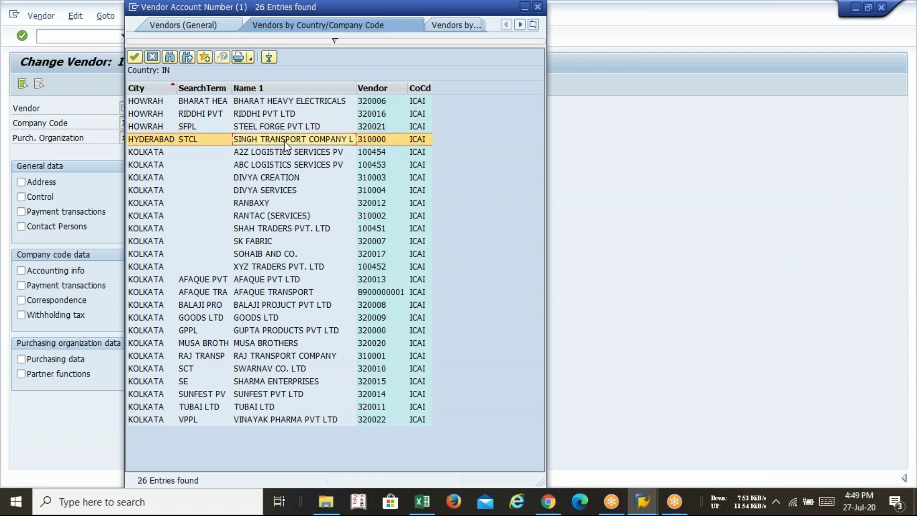
double_click(285, 142)
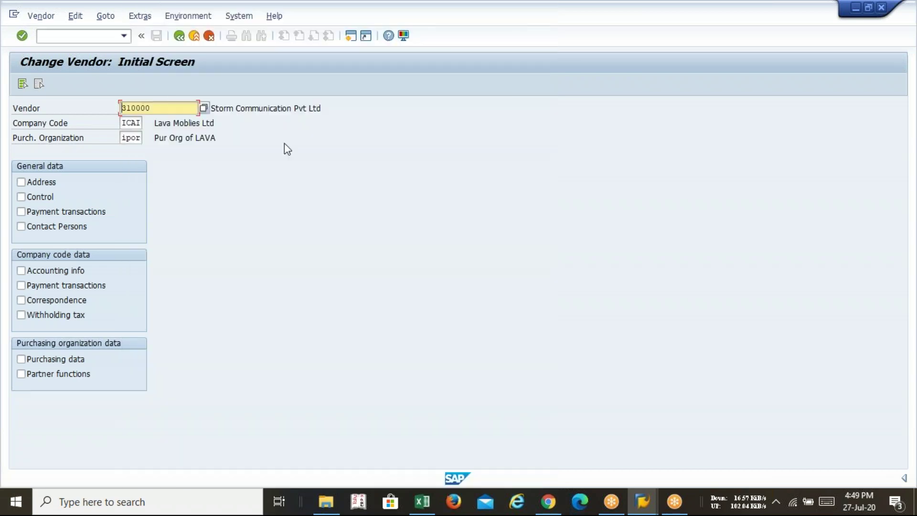
Step: Select all four general data views, accounting info, company code payment transactions, correspondence and purchasing data, and open the vendor record
left_click(21, 182)
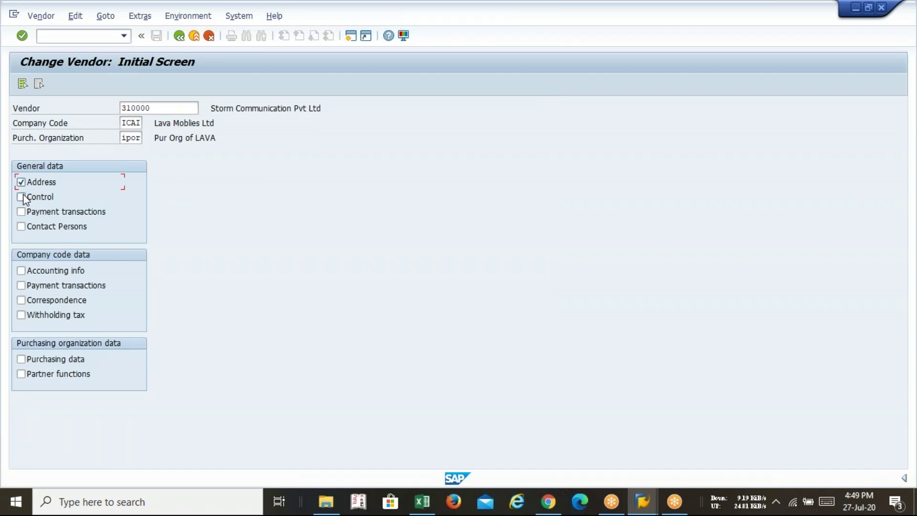
left_click(22, 212)
left_click(23, 227)
left_click(22, 271)
left_click(22, 285)
left_click(22, 300)
left_click(22, 359)
key("Return")
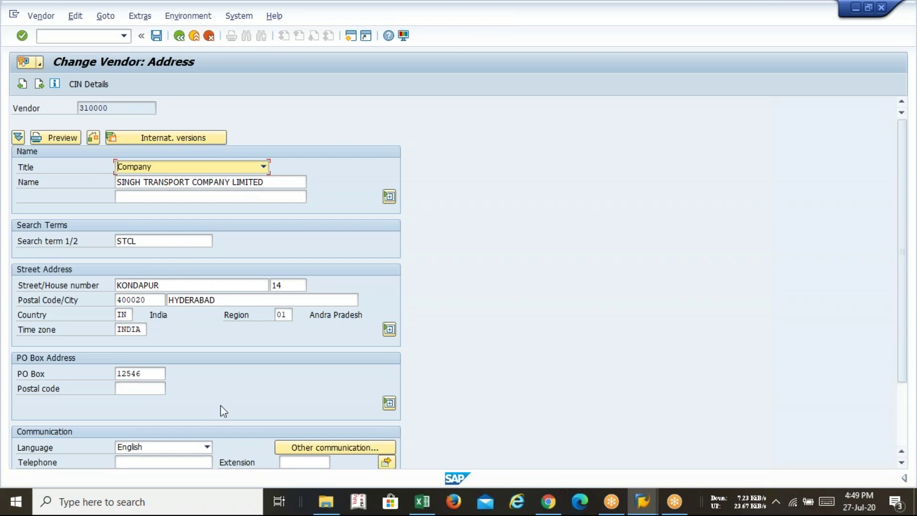
Step: Examine the vendor's address, control and bank payment transaction data
key("F4")
key("Escape")
left_click(38, 84)
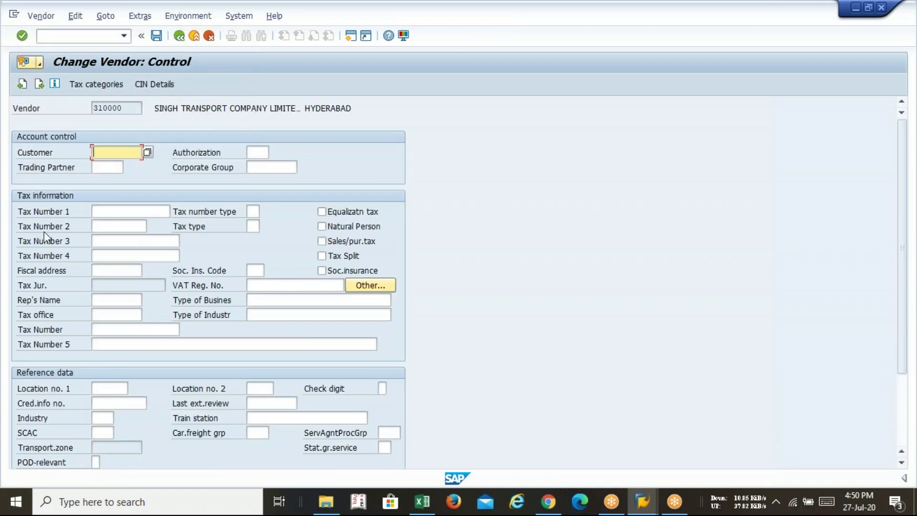
left_click(38, 84)
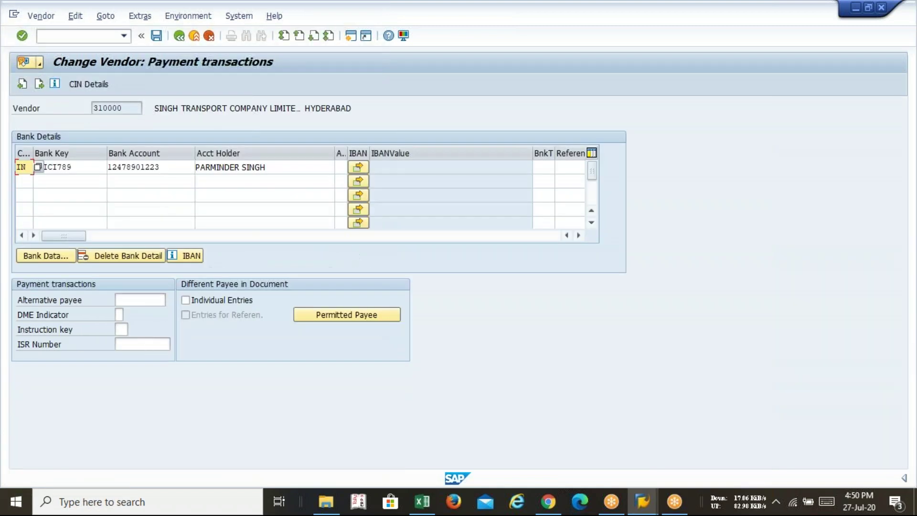
left_click(153, 196)
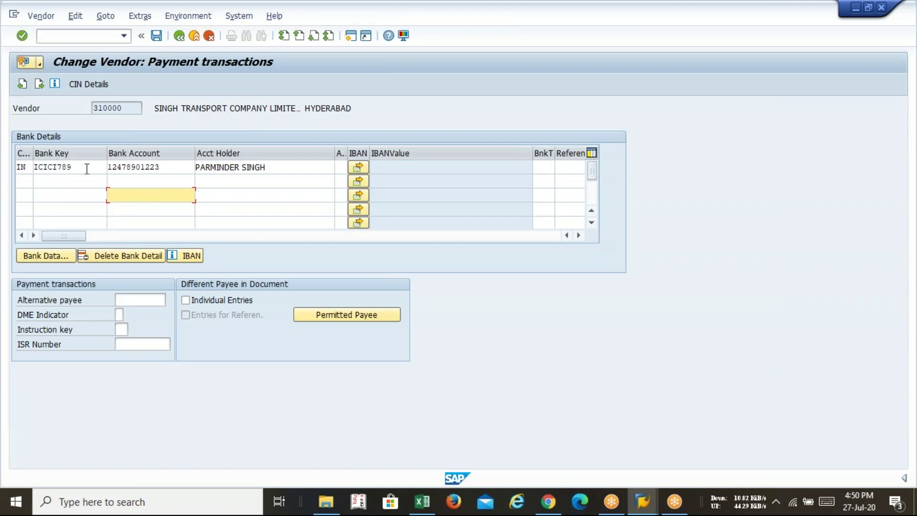
Step: Go to the vendor's contact persons and add the missing final "r" to the contact's first name
left_click(43, 82)
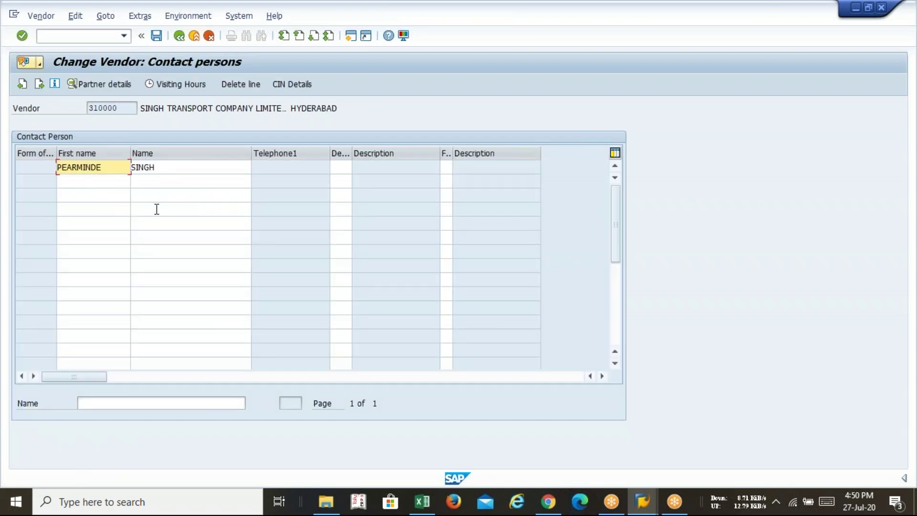
left_click(113, 166)
type("r")
Step: Go through the vendor's accounting information, company code payment transactions and correspondence data, ending at the purchasing data
left_click(40, 84)
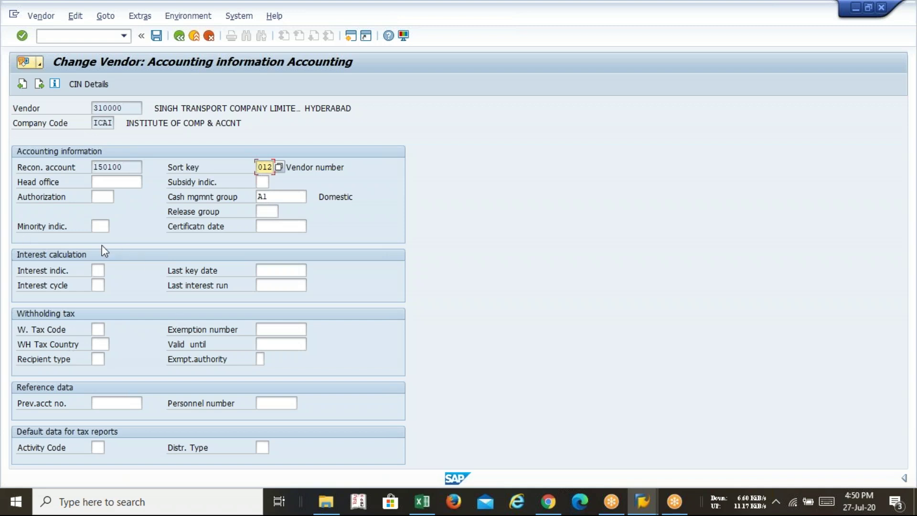
left_click(40, 85)
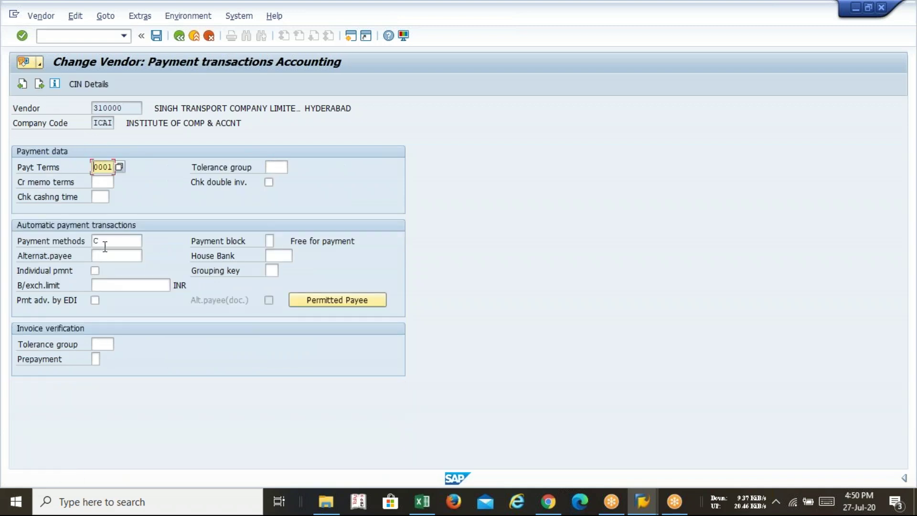
left_click(40, 85)
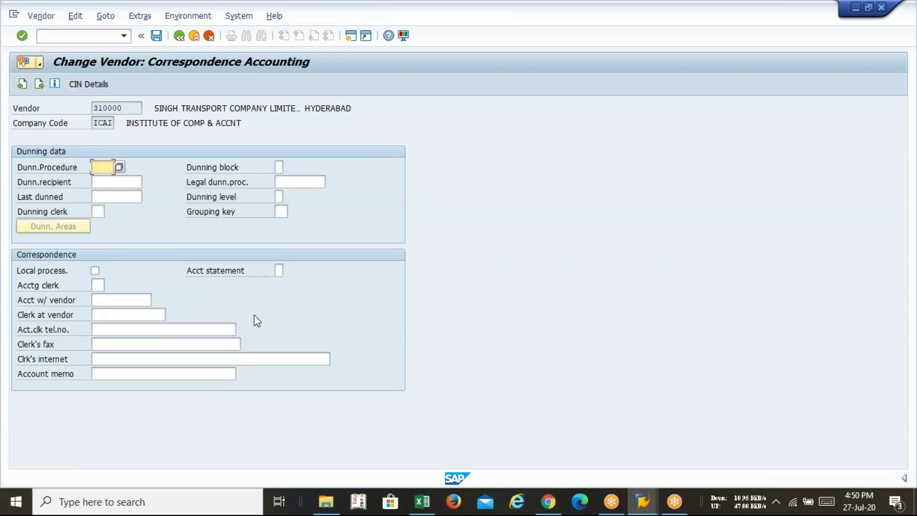
left_click(40, 84)
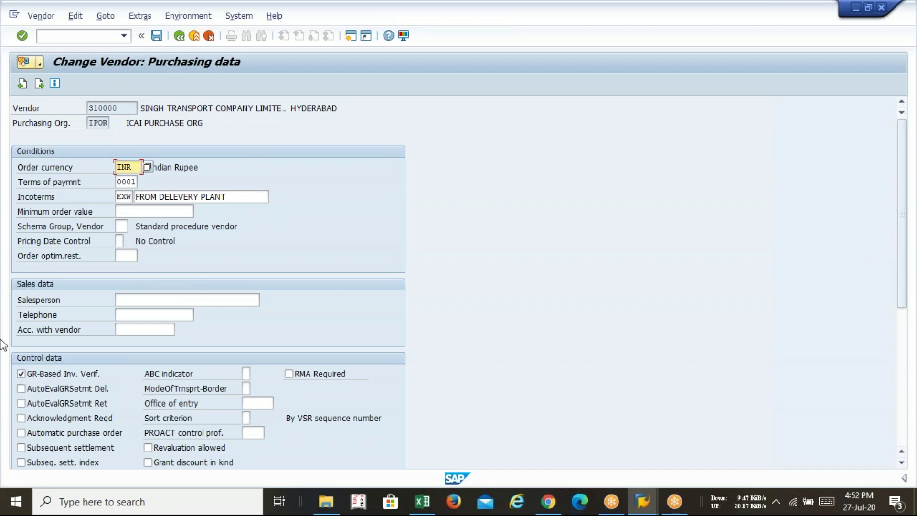
Step: Check the vendor's partner functions, go back to the correspondence data and return to the purchasing data
left_click(40, 84)
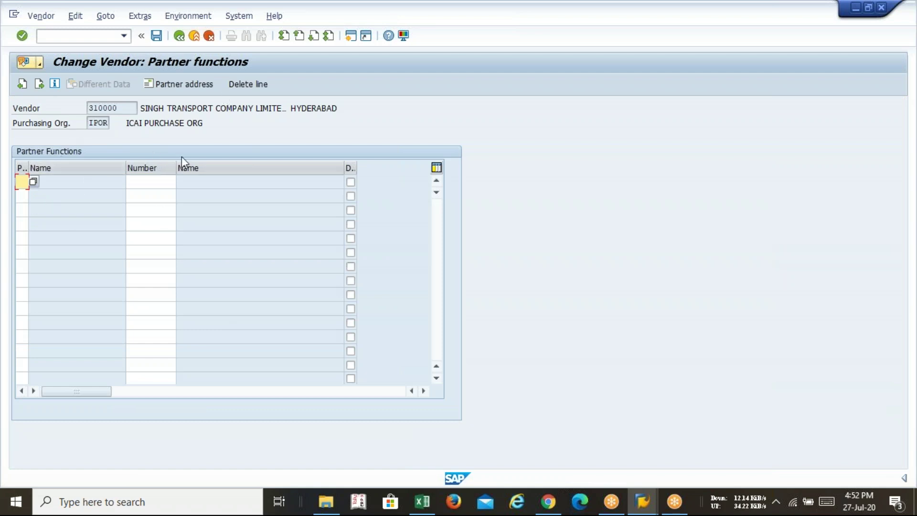
left_click(23, 83)
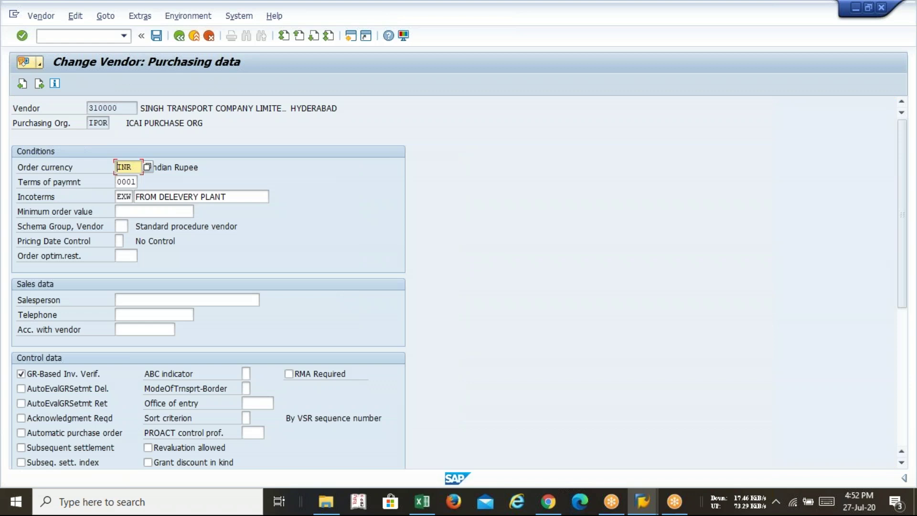
left_click(22, 85)
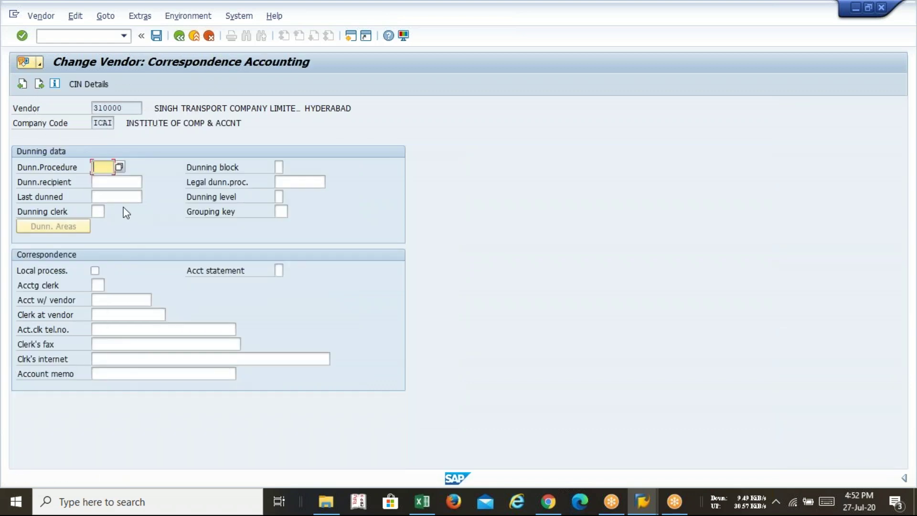
left_click(39, 84)
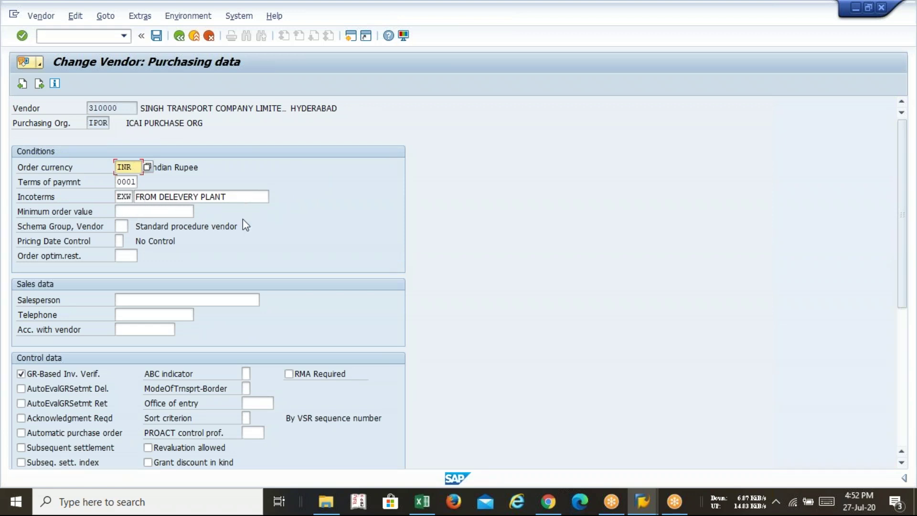
Step: Page back through the vendor's company code and general data to the address view
left_click(22, 83)
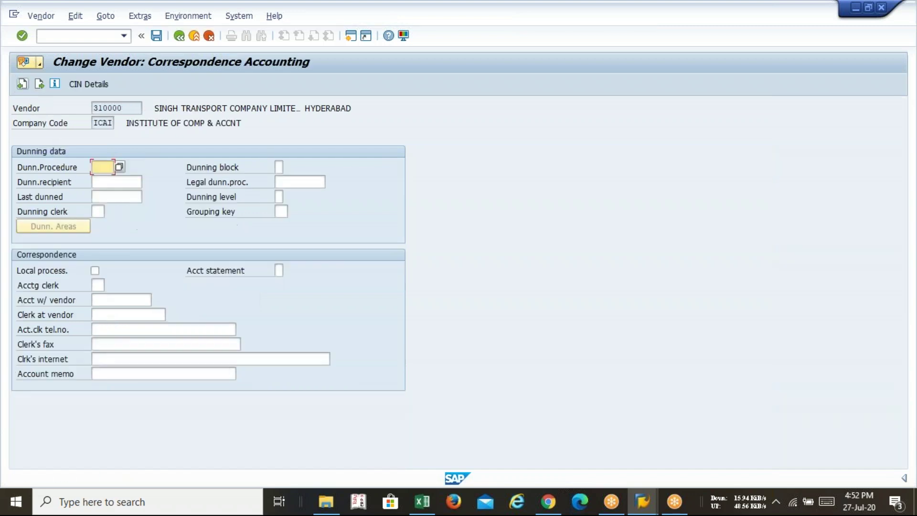
left_click(22, 83)
left_click(22, 84)
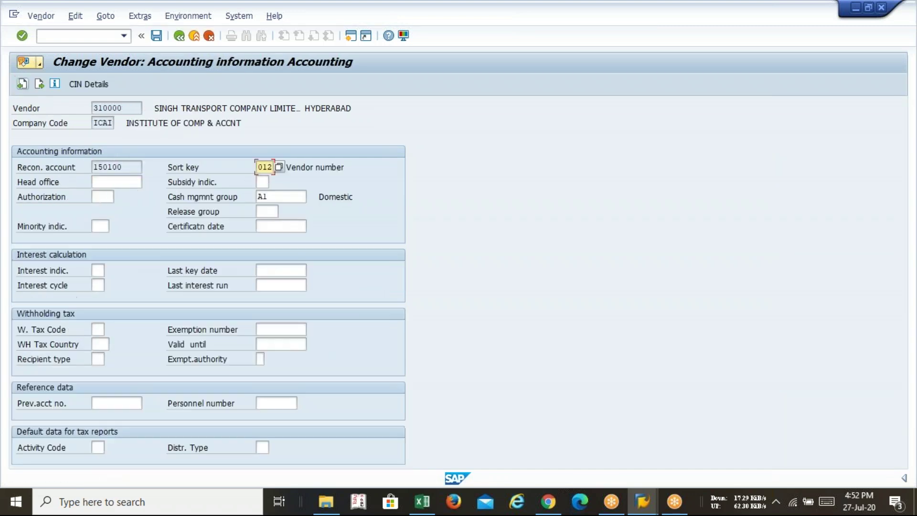
left_click(22, 84)
left_click(22, 84)
left_click(22, 84)
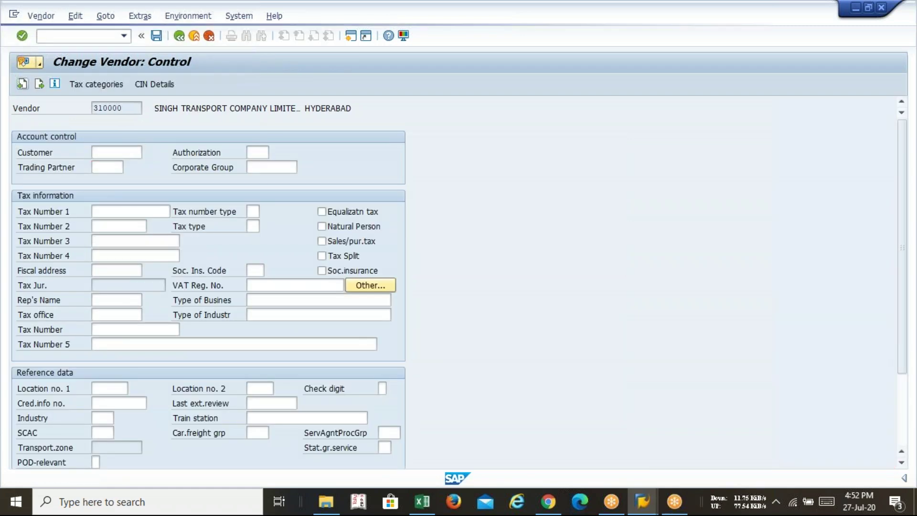
left_click(22, 84)
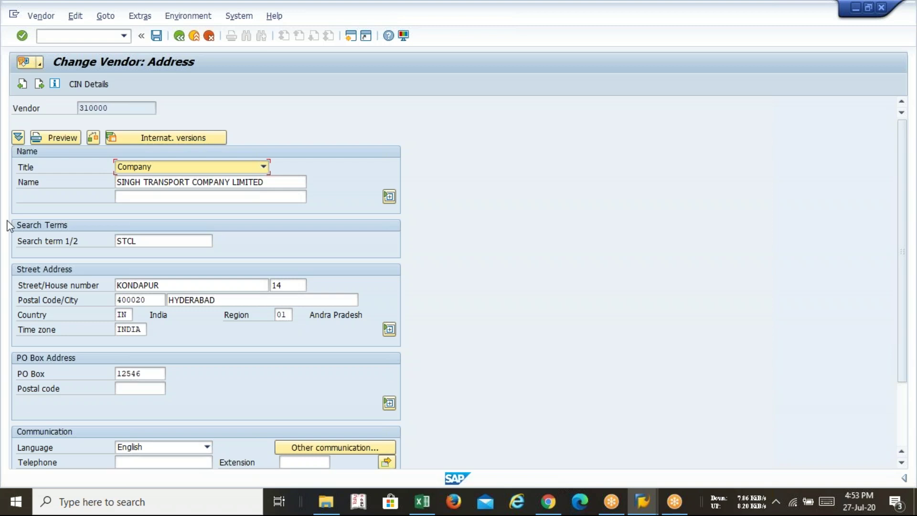
Step: Leave the vendor record and open the document type configuration with transaction OBA7
left_click(74, 35)
type("/n")
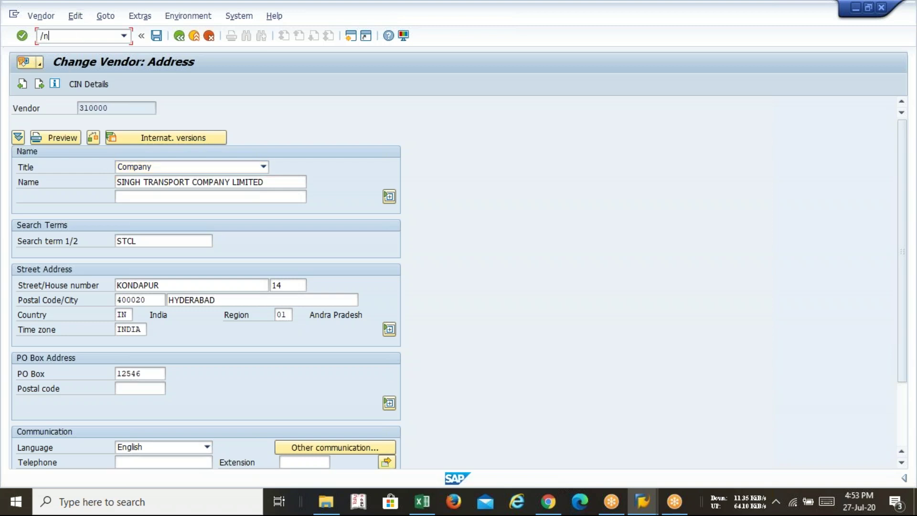
key("Return")
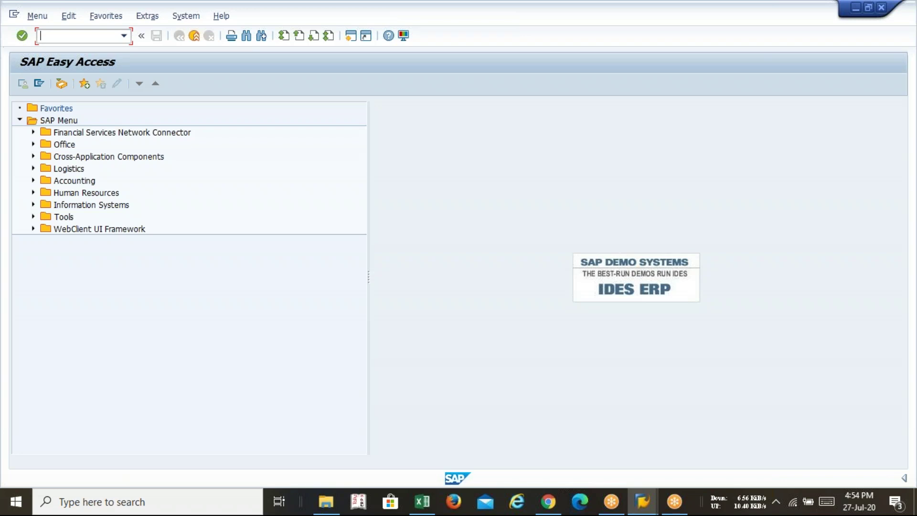
type("oba7")
key("Return")
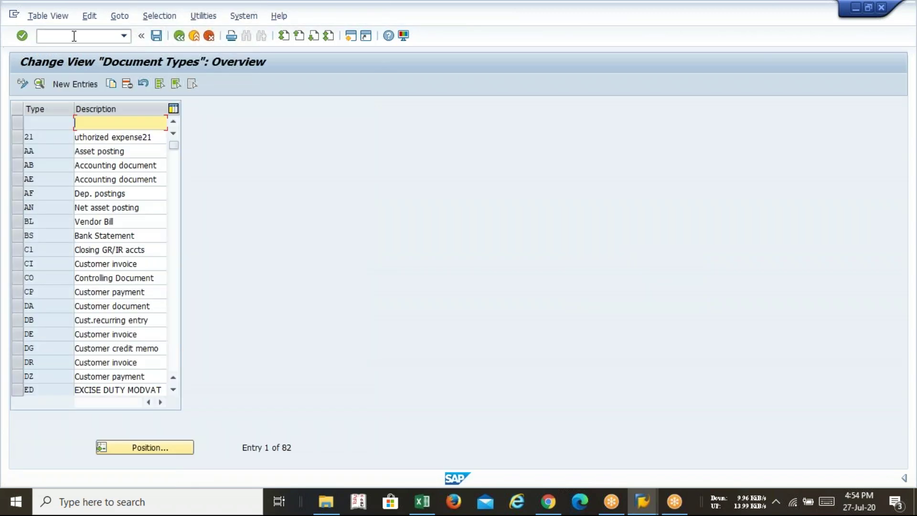
Step: Find document type WE, examine its number range and properties, and return to the document type overview
left_click(158, 451)
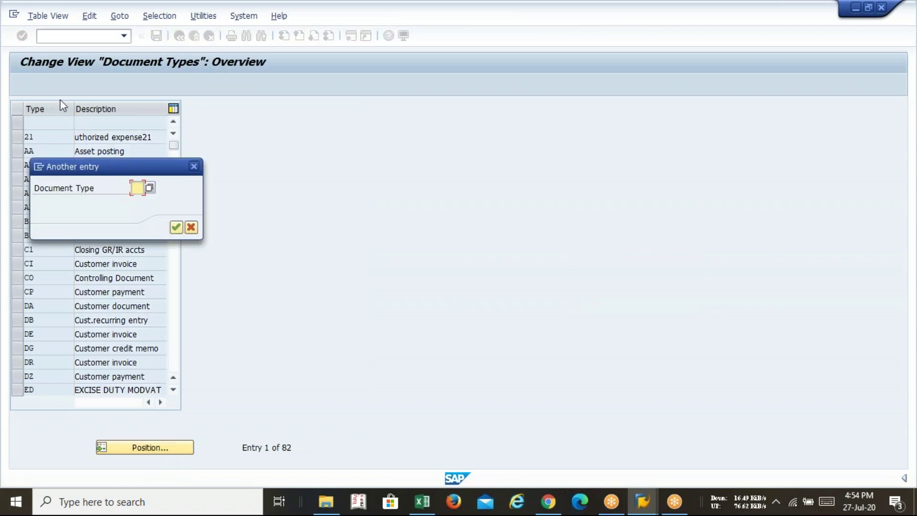
type("we")
key("Return")
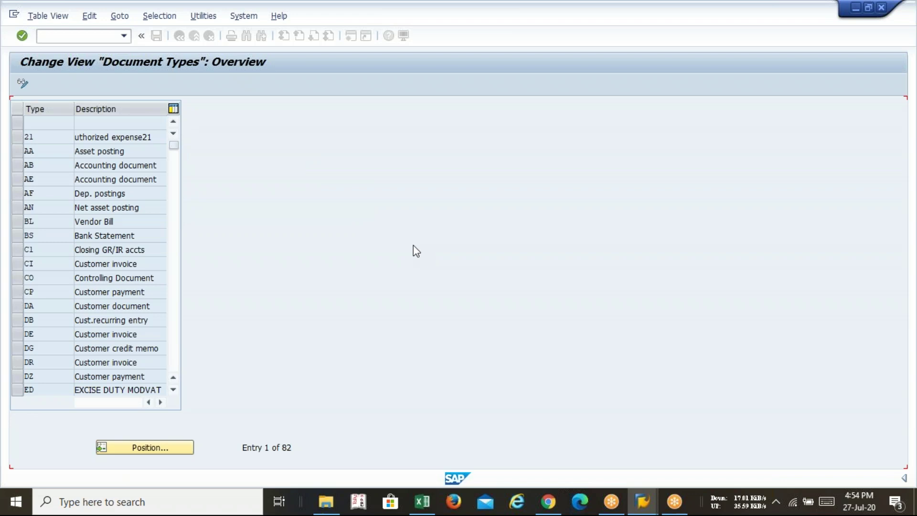
double_click(100, 123)
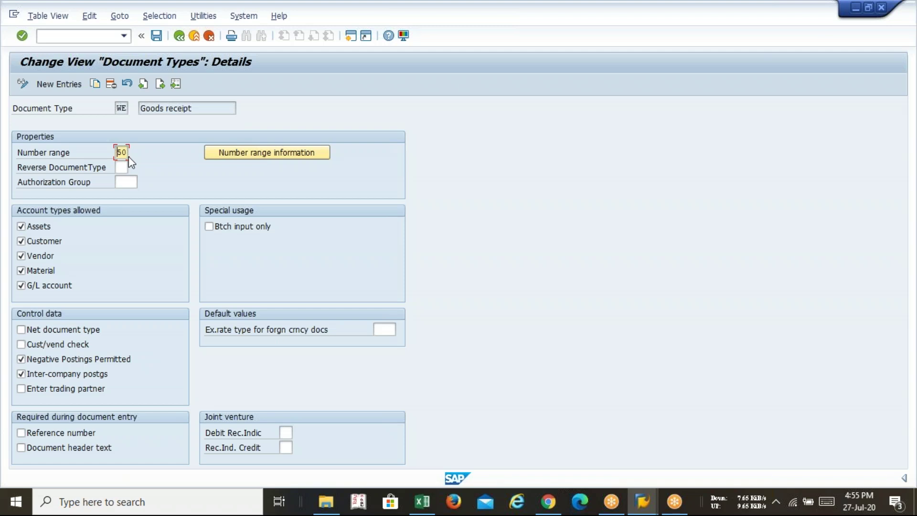
left_click(159, 40)
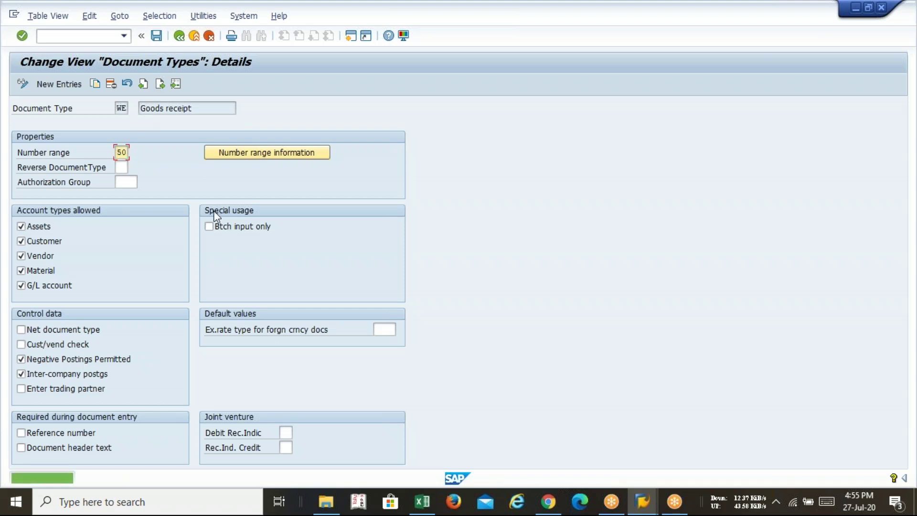
left_click(181, 39)
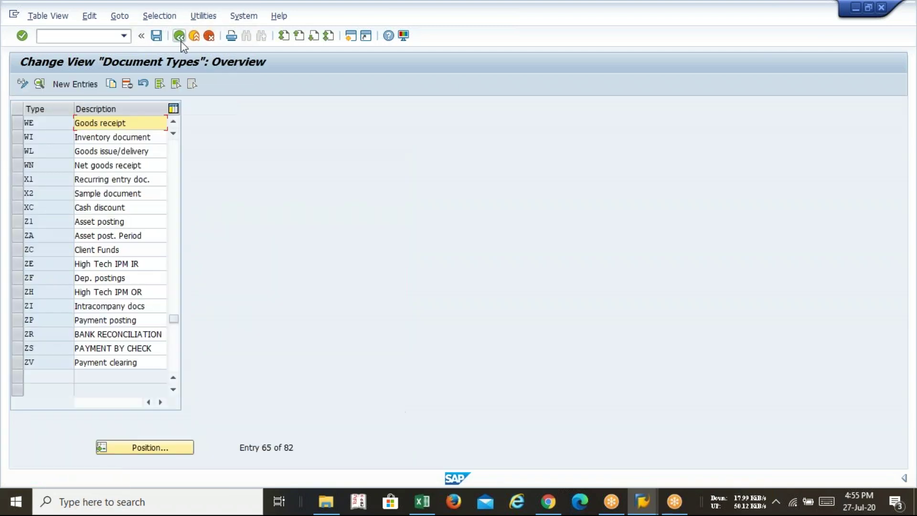
Step: Find document type RE, examine its number range and properties, and return to the overview
left_click(178, 444)
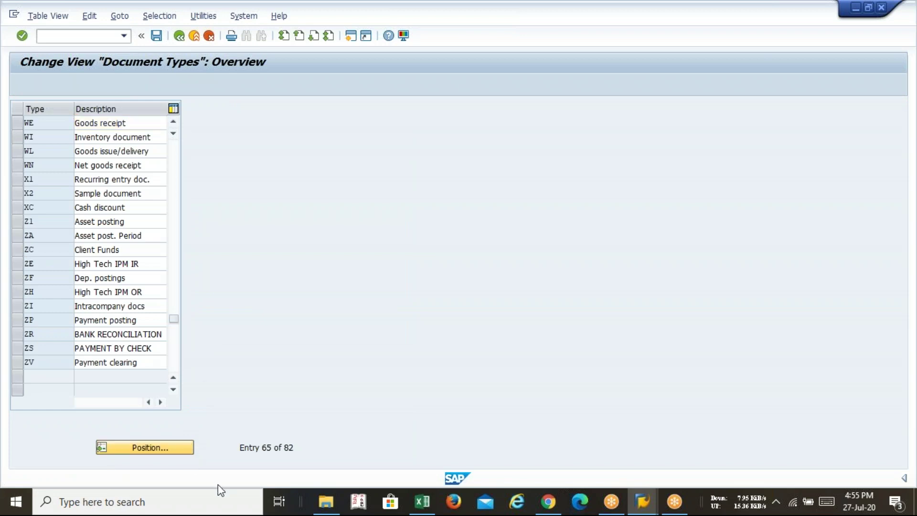
type("re")
key("Return")
key("Return")
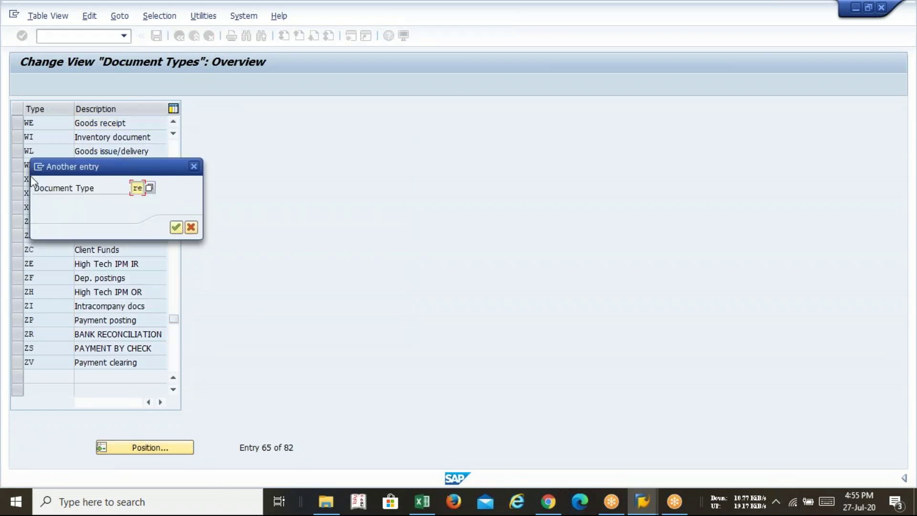
double_click(153, 123)
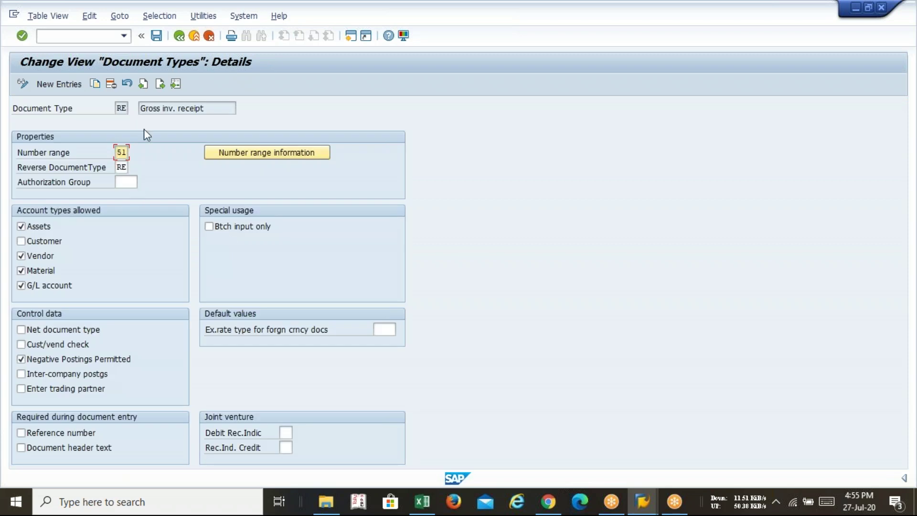
left_click(181, 37)
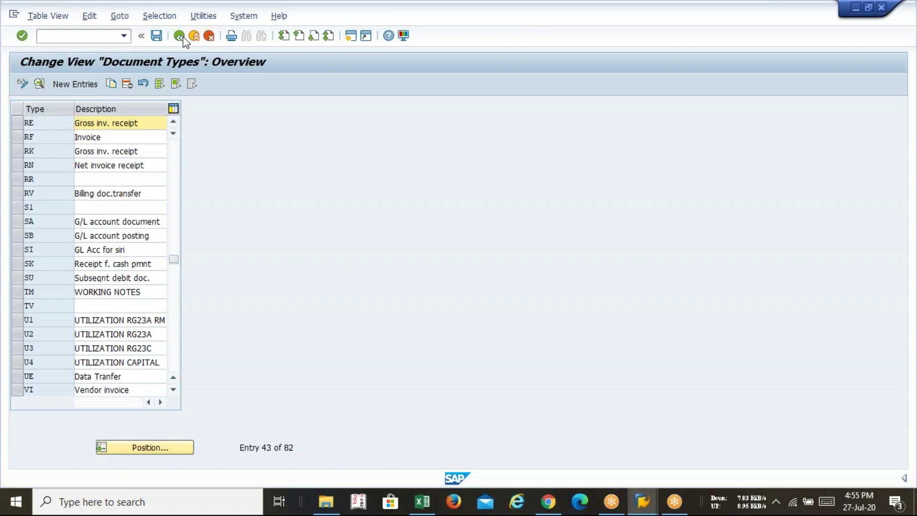
Step: Switch to the Excel checklist and go to the Configuration of Service(with PO) section
key("alt+Tab")
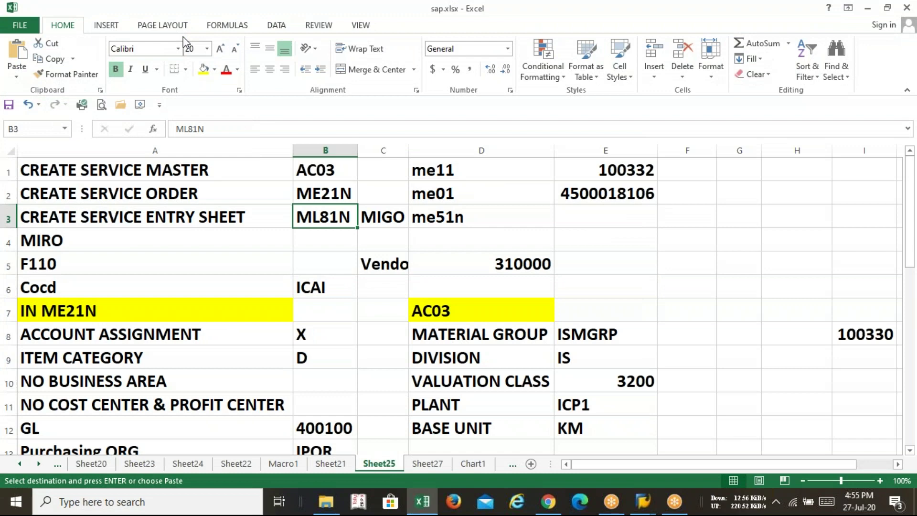
key("Down")
key("Down")
key("Down")
key("Down")
key("Down")
key("Down")
key("Down")
key("Down")
key("Down")
key("Down")
key("Down")
key("Down")
key("Down")
key("Down")
key("Down")
key("Down")
key("Down")
key("Down")
key("Down")
key("Down")
key("Down")
key("Down")
key("Down")
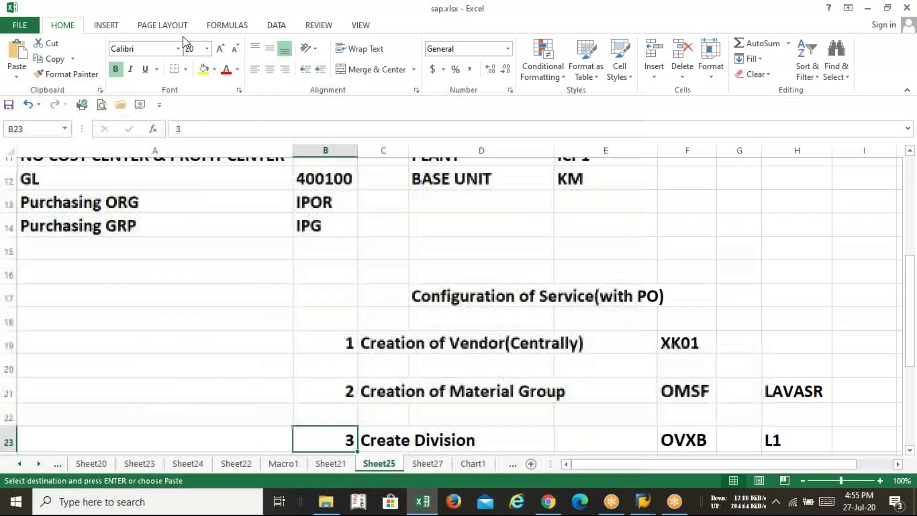
key("Right")
key("Right")
key("Right")
key("Right")
key("Right")
key("Right")
key("Right")
key("Right")
key("Right")
key("Right")
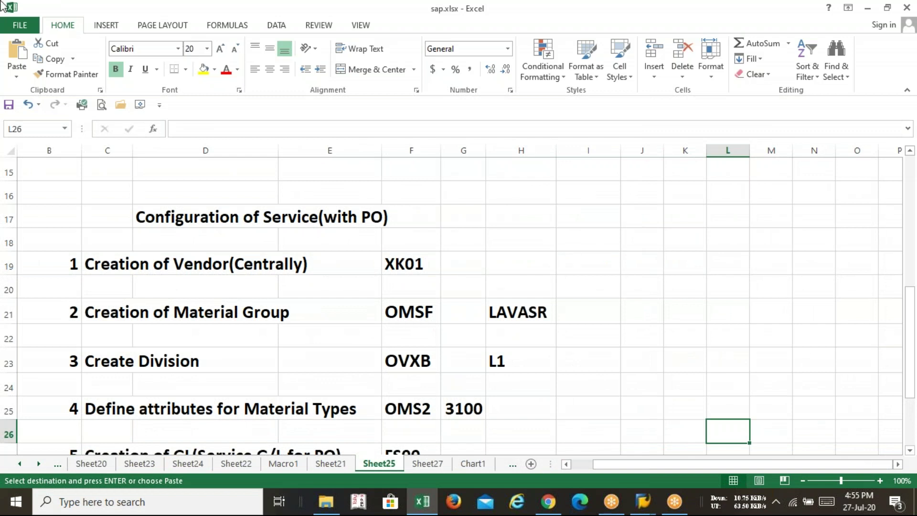
Step: Review the checklist from Creation of Vendor(Centrally) down to Integration with WRX and select its OBYC transaction code
left_click_drag(109, 260, 420, 265)
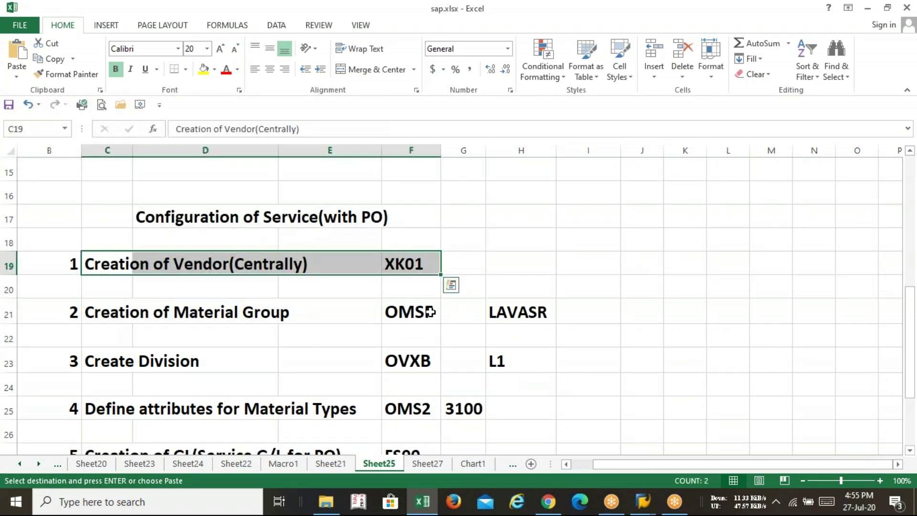
key("Down")
key("Down")
key("Down")
key("Down")
key("Down")
key("Down")
key("Down")
key("Down")
key("Down")
key("Down")
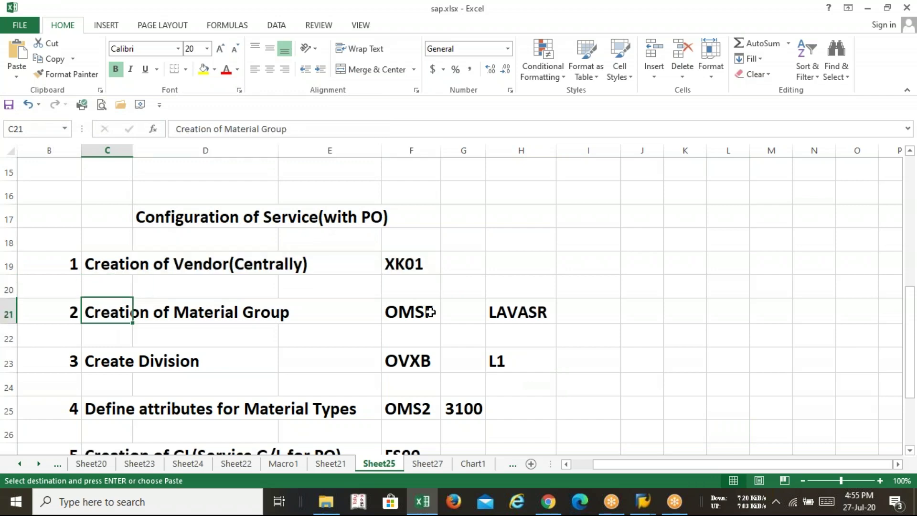
key("Down")
key("Down")
key("Down")
key("Down")
key("Down")
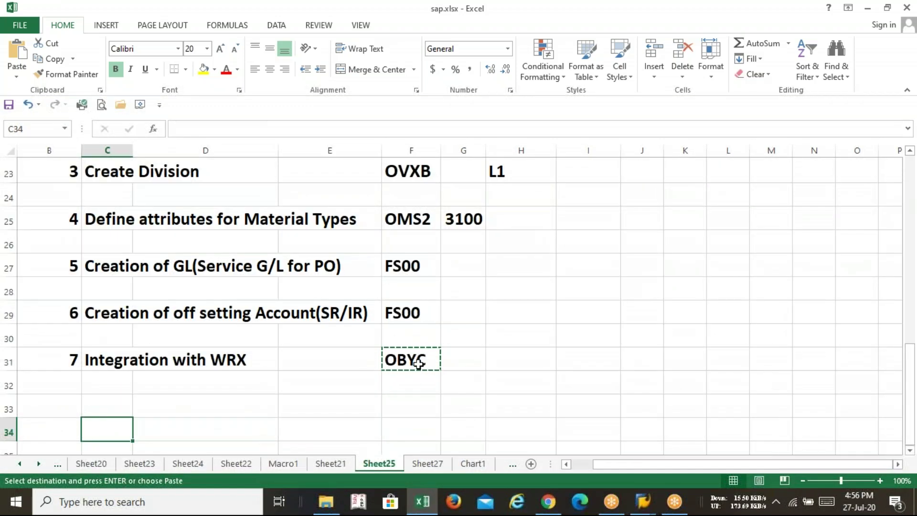
left_click(420, 358)
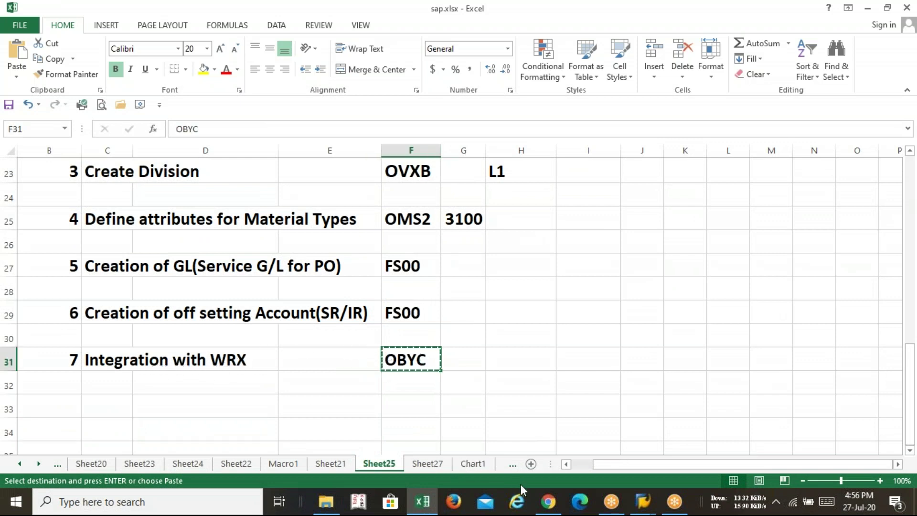
Step: Switch to SAP, leave the document types and open automatic posting configuration with transaction OBYC
left_click(643, 502)
left_click(669, 457)
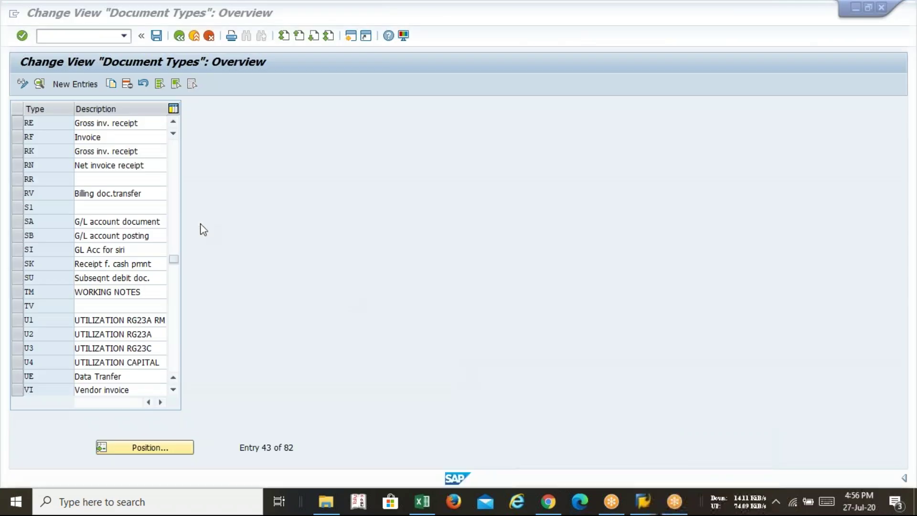
type("/n")
key("Return")
type("obyc")
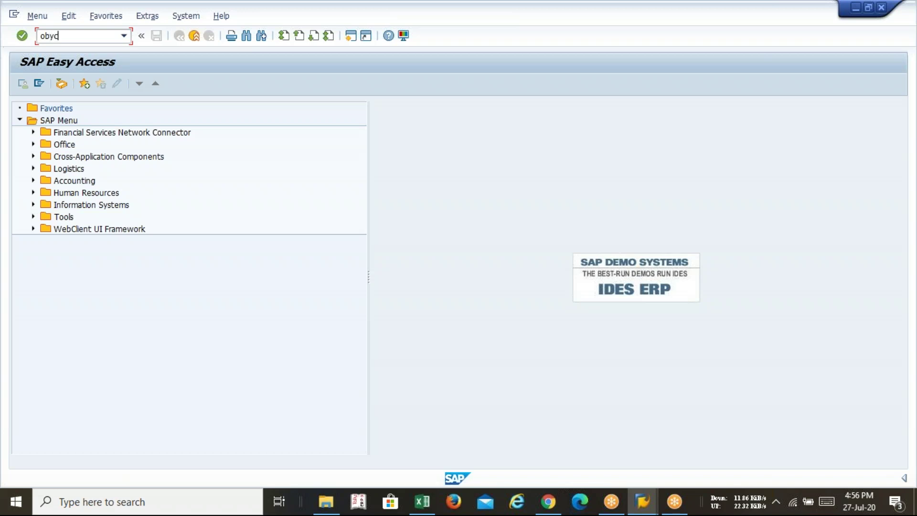
key("Return")
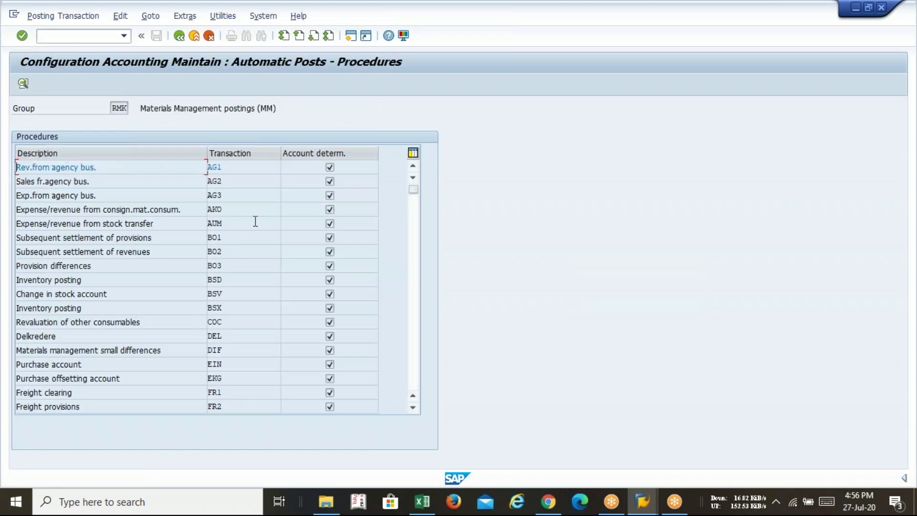
Step: Open the GR/IR clearing account (WRX) procedure for chart of accounts LAVA and examine its account assignments
key("ctrl+Page_Down")
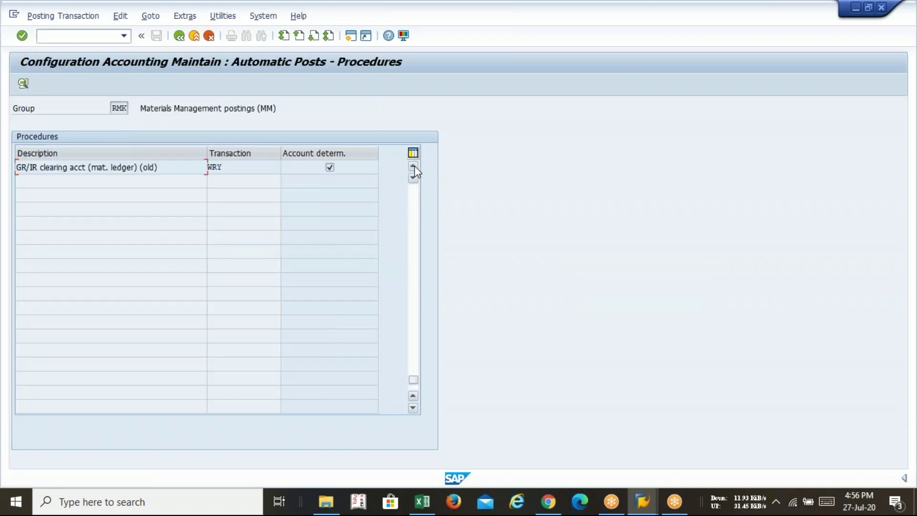
left_click(413, 166)
left_click(162, 172)
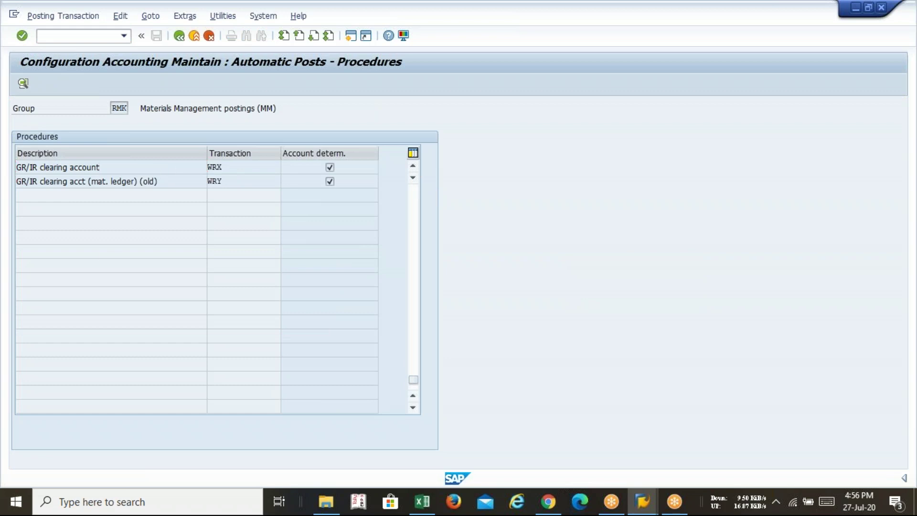
left_click(23, 83)
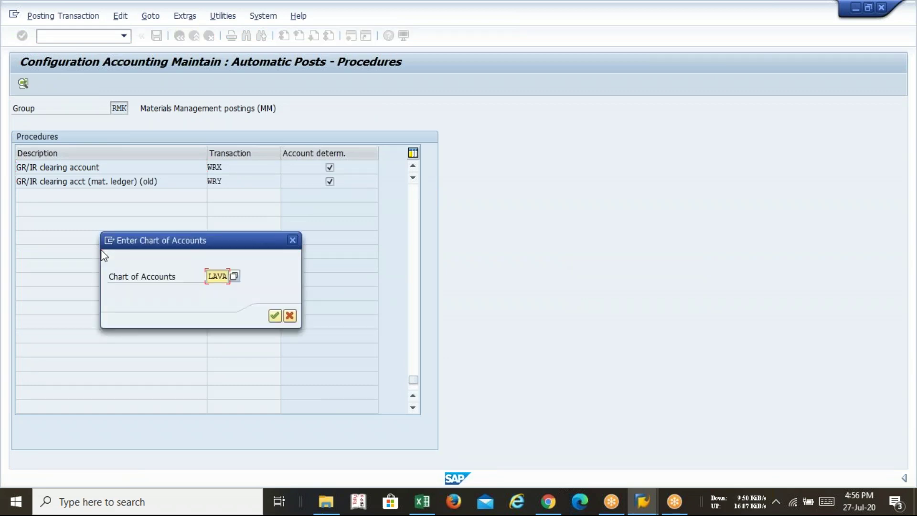
left_click(275, 316)
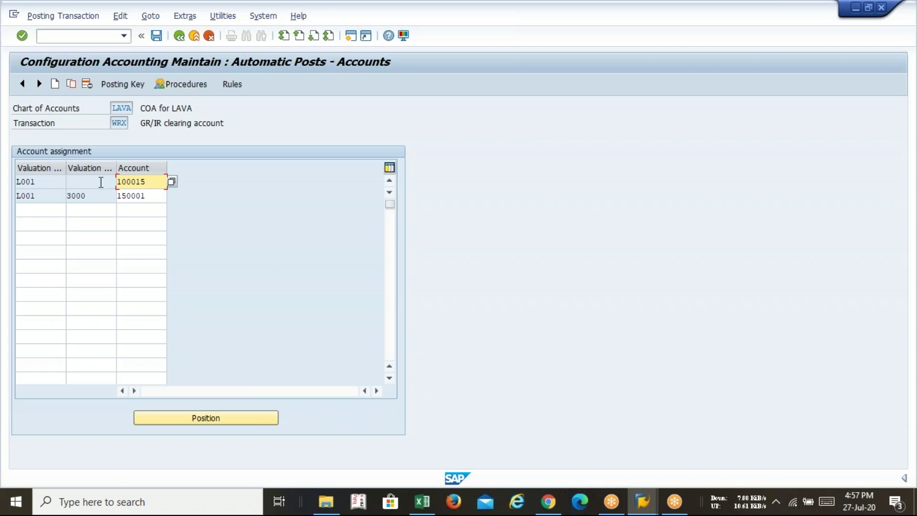
Step: Exit the automatic posting configuration to SAP Easy Access and switch to the Excel checklist
left_click(179, 36)
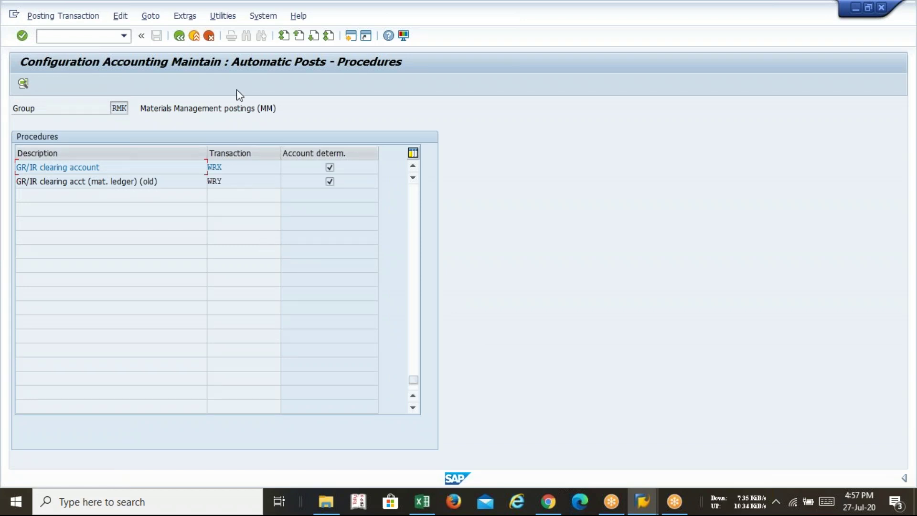
left_click(179, 36)
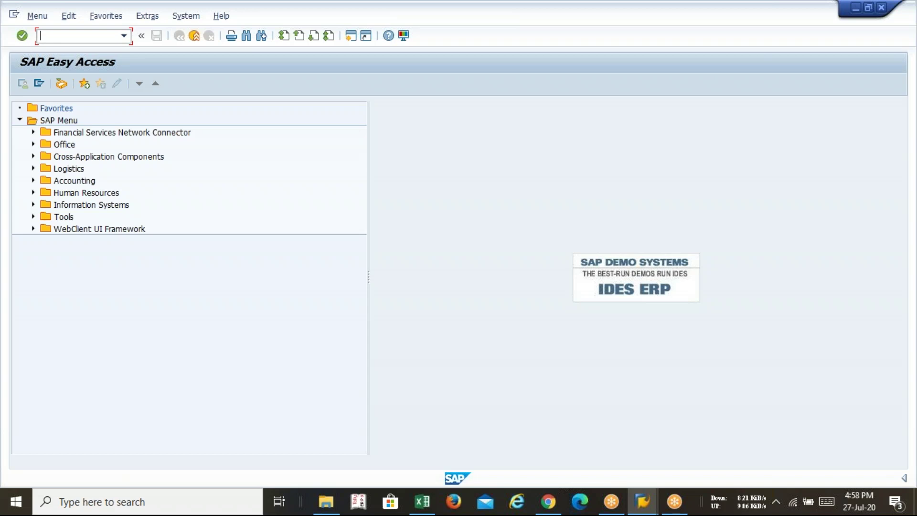
key("alt+Tab")
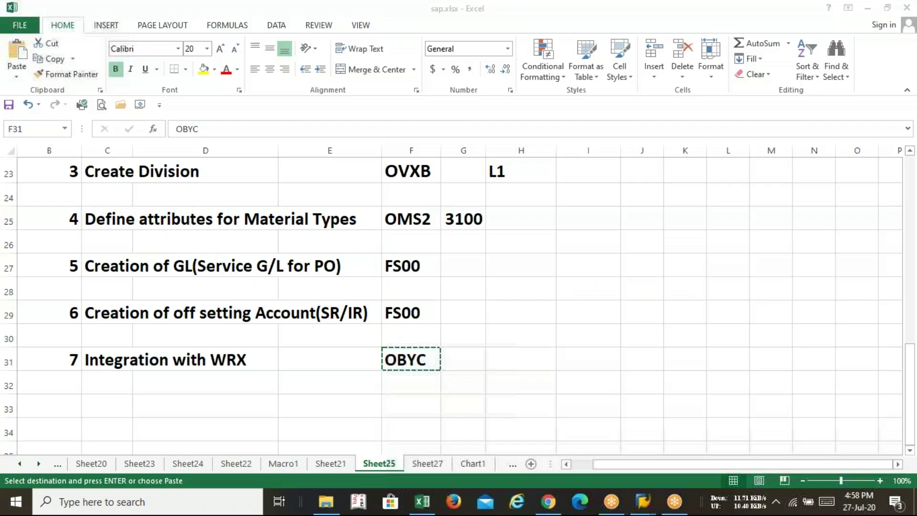